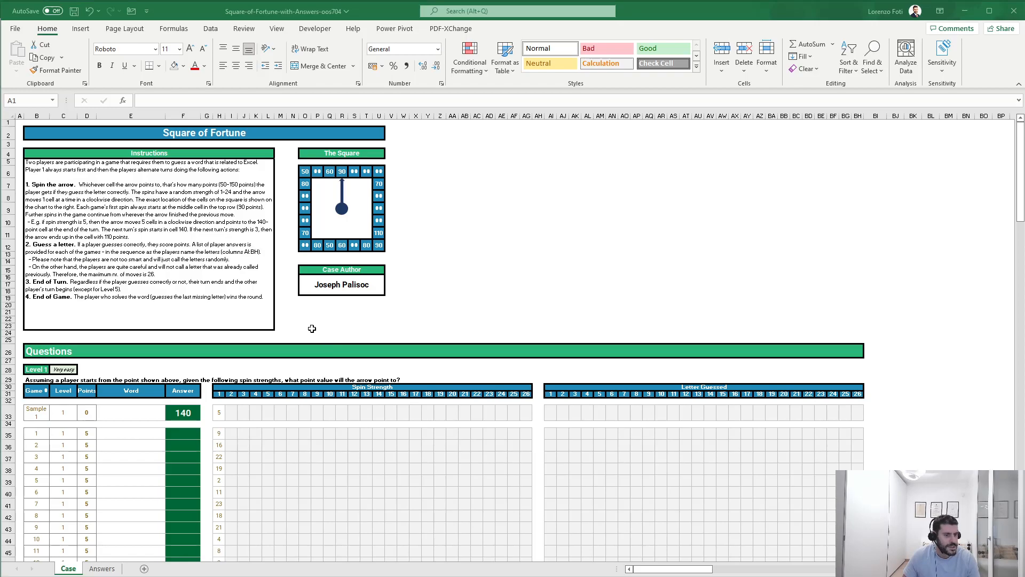
Examine the game instructions, the square layout and the question tables for Levels 1 to 5 on the Case sheet
{"action": "left_click", "coordinate": [305, 314]}
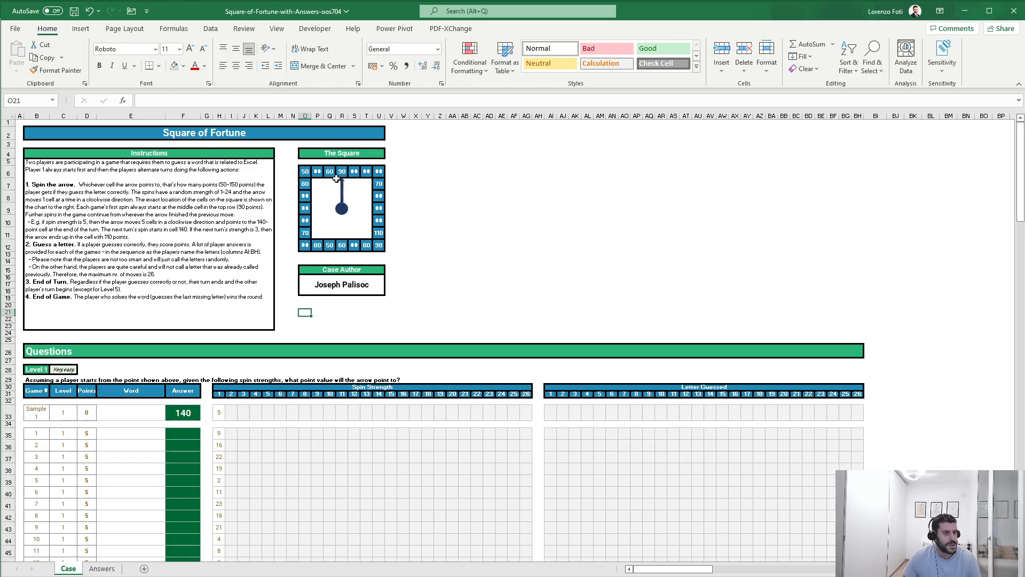
{"action": "left_click_drag", "start_coordinate": [305, 171], "coordinate": [376, 242]}
{"action": "left_click", "coordinate": [420, 234]}
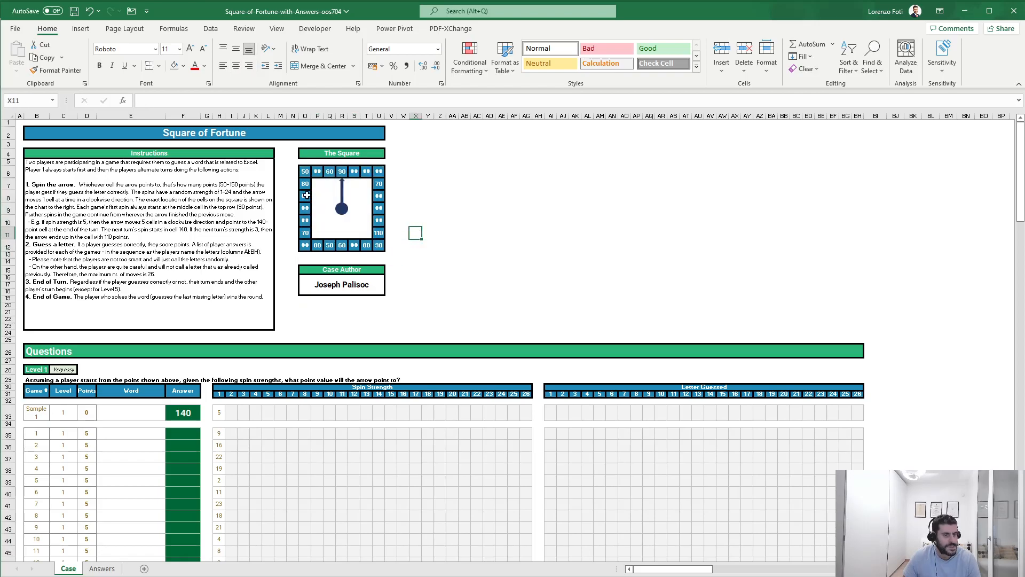
{"action": "left_click", "coordinate": [452, 196]}
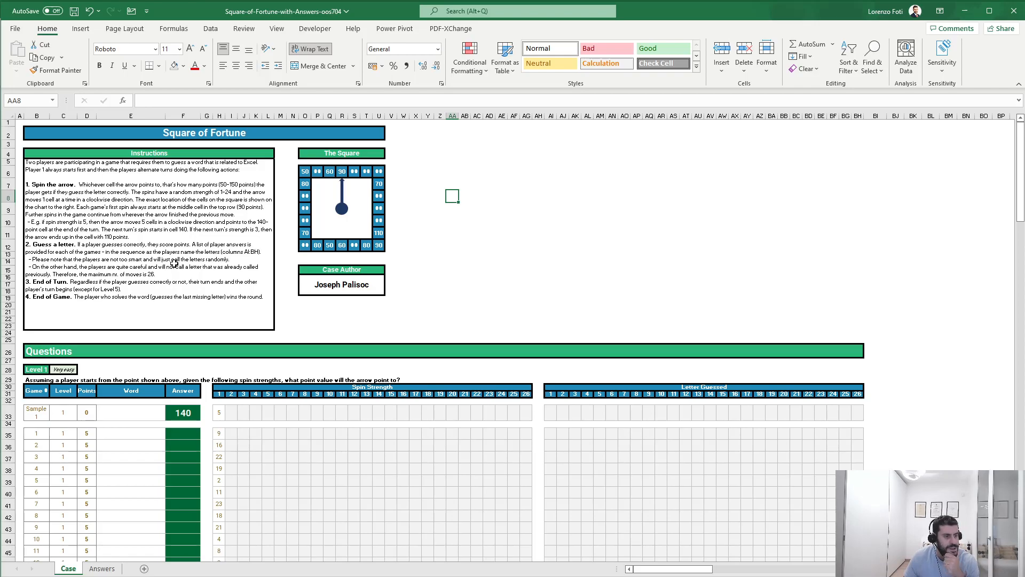
{"action": "scroll", "coordinate": [268, 362], "scroll_direction": "down", "scroll_amount": 13}
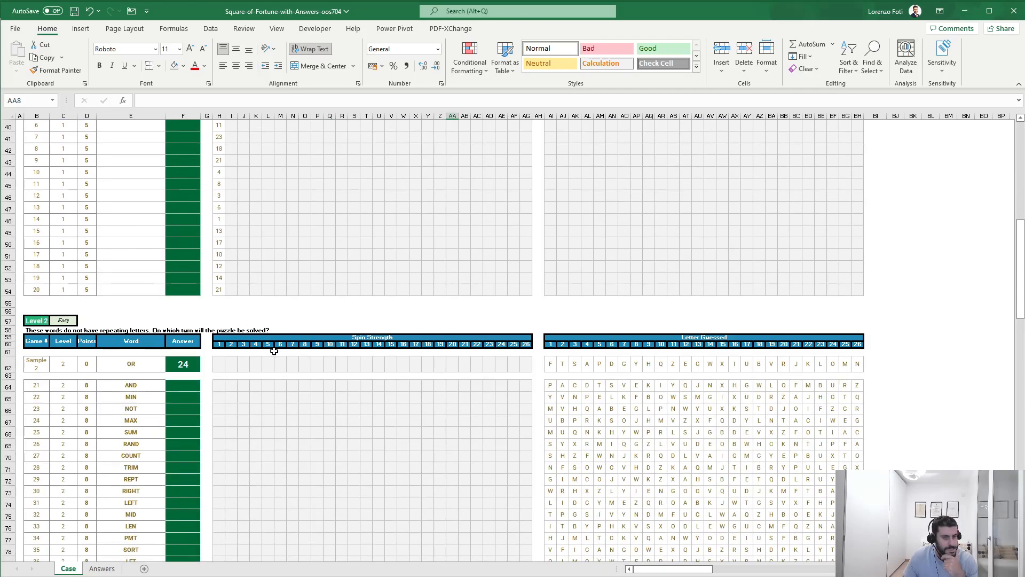
{"action": "scroll", "coordinate": [245, 387], "scroll_direction": "down", "scroll_amount": 20}
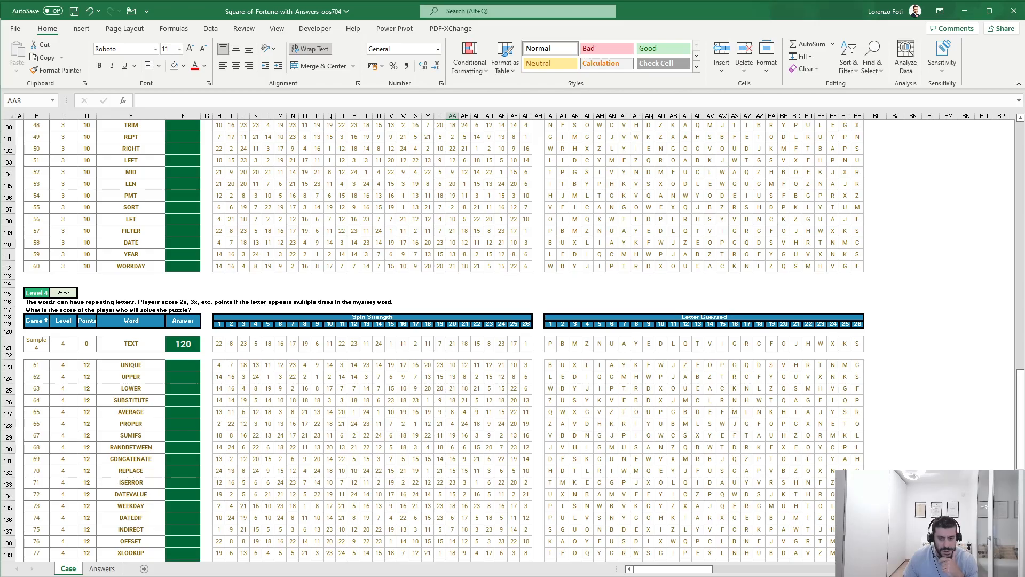
{"action": "scroll", "coordinate": [396, 426], "scroll_direction": "right", "scroll_amount": 2}
{"action": "scroll", "coordinate": [396, 425], "scroll_direction": "down", "scroll_amount": 7}
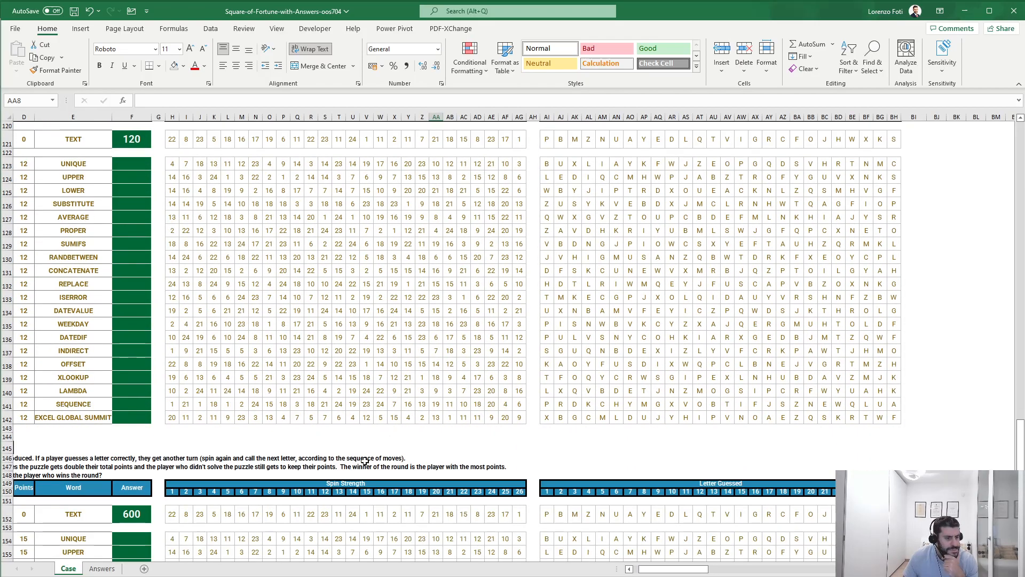
{"action": "scroll", "coordinate": [674, 569], "scroll_direction": "left", "scroll_amount": 3}
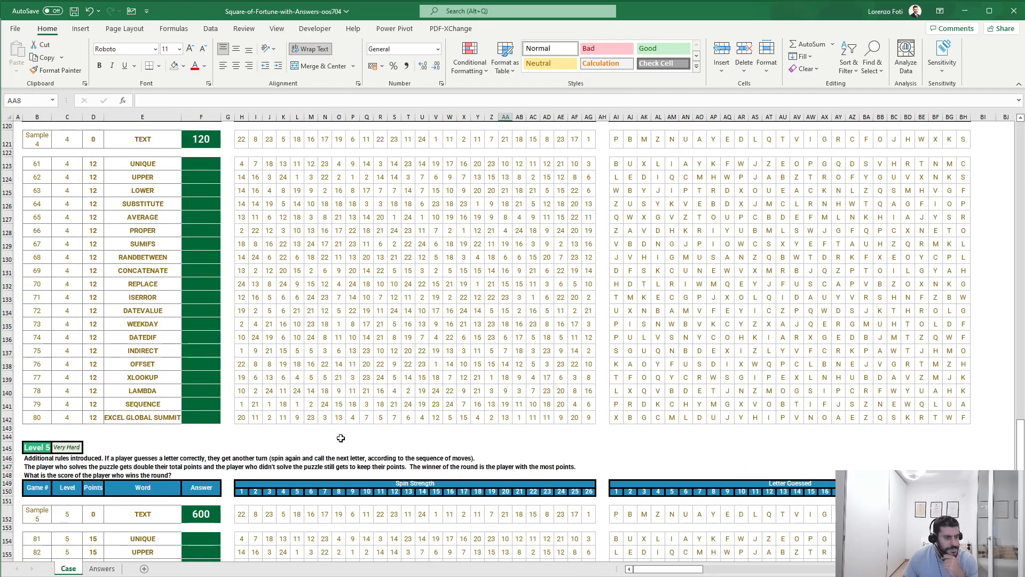
{"action": "scroll", "coordinate": [341, 436], "scroll_direction": "down", "scroll_amount": 4}
{"action": "scroll", "coordinate": [340, 437], "scroll_direction": "up", "scroll_amount": 20}
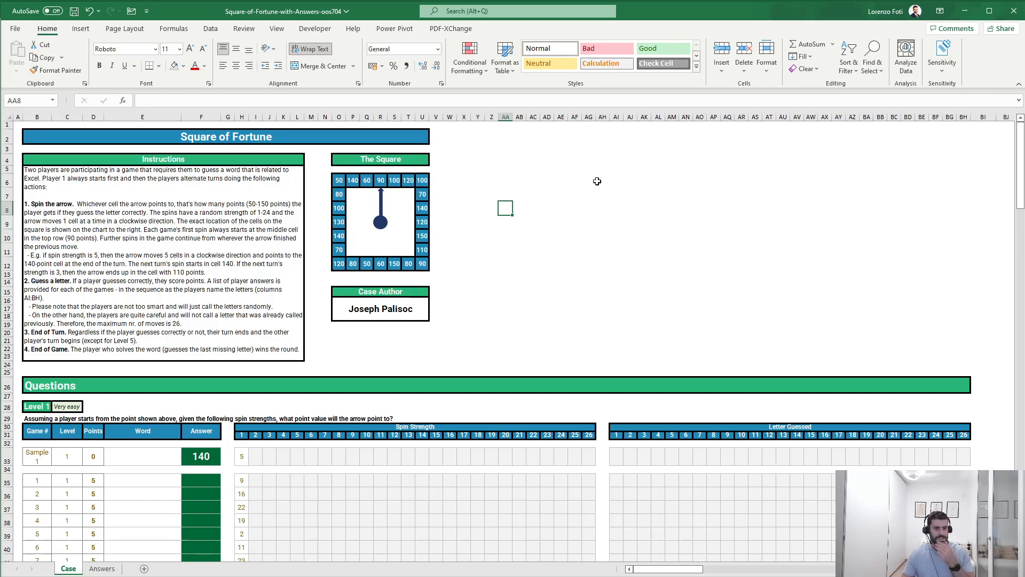
Copy the square's top-row points from the starting cell to the corner (R6:U6) into AB7:AE7
{"action": "left_click_drag", "start_coordinate": [381, 180], "coordinate": [420, 177]}
{"action": "key", "text": "ctrl+c"}
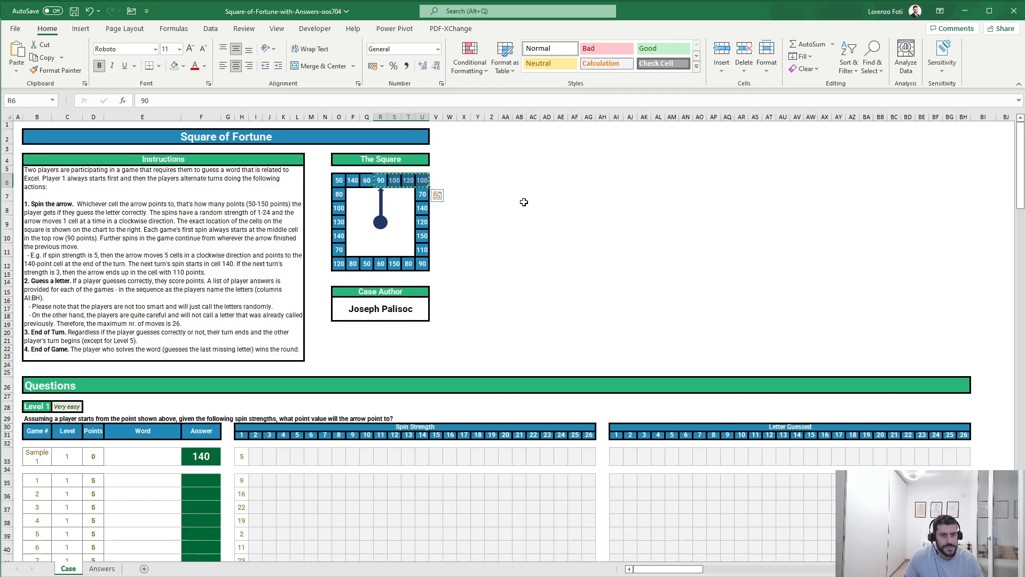
{"action": "left_click", "coordinate": [519, 194]}
{"action": "key", "text": "ctrl+v"}
{"action": "left_click", "coordinate": [561, 235]}
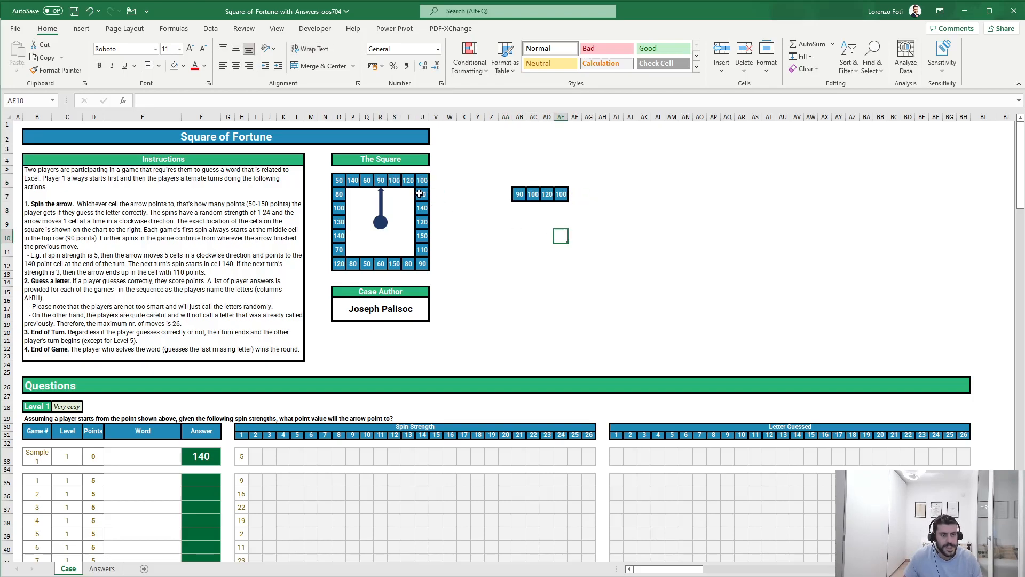
Enter a TRANSPOSE formula in AF7 that lays the square's last column, U7:U12, out horizontally
{"action": "left_click", "coordinate": [575, 193]}
{"action": "type", "text": "+TRANSPOSE("}
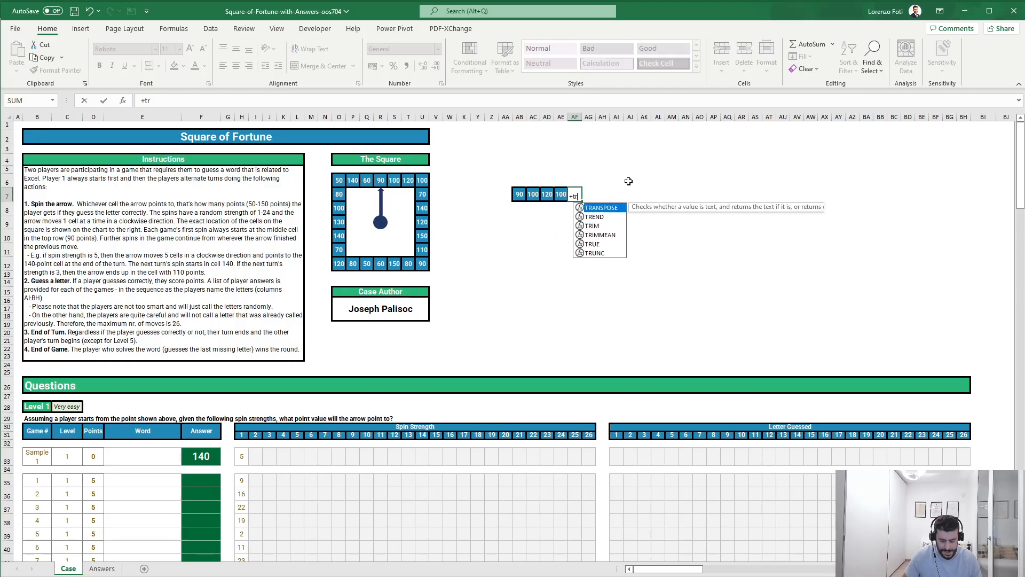
{"action": "key", "text": "Left"}
{"action": "key", "text": "Left"}
{"action": "key", "text": "Left"}
{"action": "key", "text": "Left"}
{"action": "key", "text": "Left"}
{"action": "key", "text": "Left"}
{"action": "key", "text": "Left"}
{"action": "key", "text": "Left"}
{"action": "key", "text": "Left"}
{"action": "key", "text": "Left"}
{"action": "key", "text": "Left"}
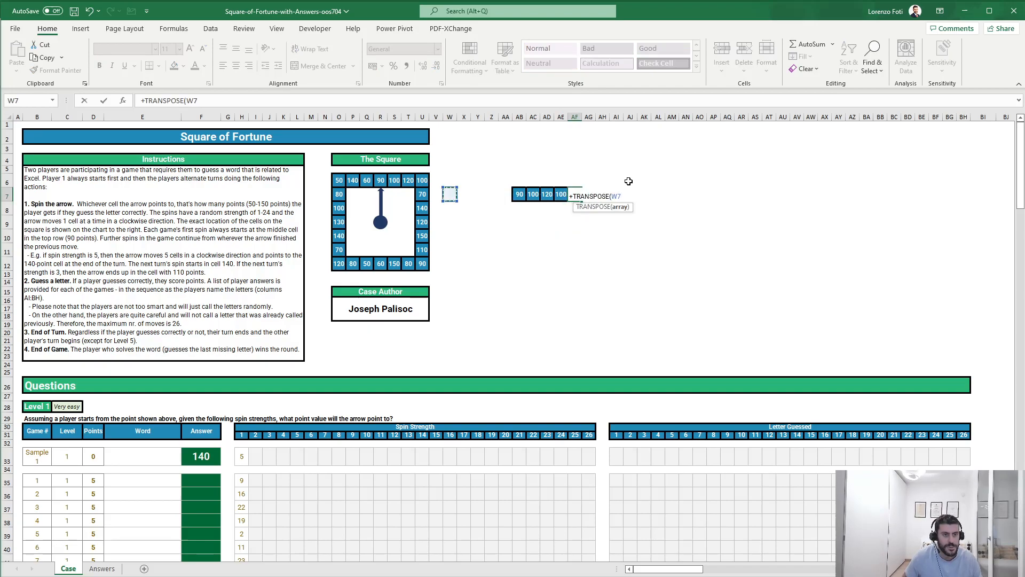
{"action": "key", "text": "shift+Down"}
{"action": "key", "text": "shift+Down"}
{"action": "key", "text": "shift+Down"}
{"action": "key", "text": "shift+Down"}
{"action": "key", "text": "shift+Down"}
{"action": "key", "text": "Return"}
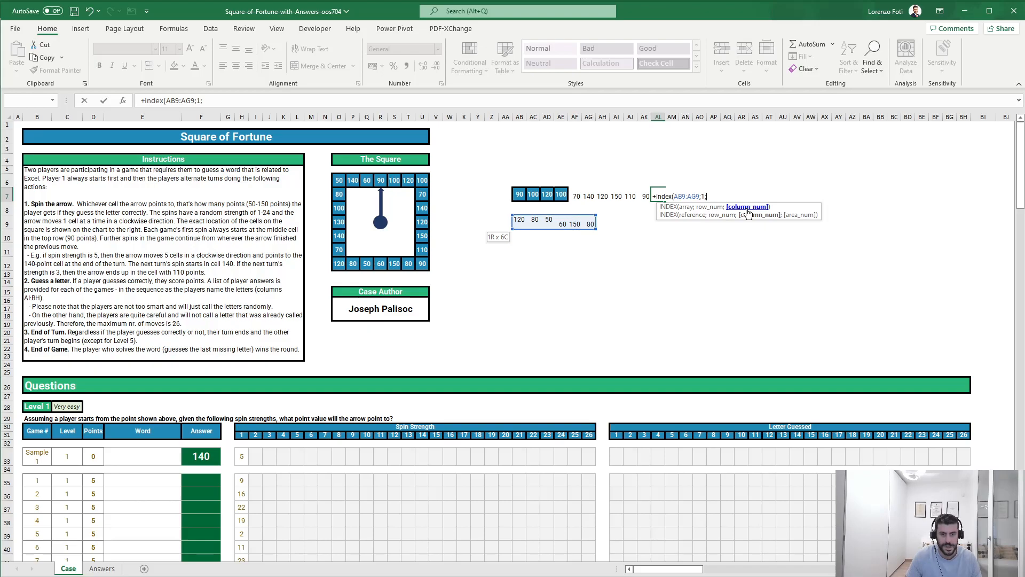
Complete the AL7 formula as TRANSPOSE(INDEX(AB9:AG9;1;SEQUENCE(6;;6;-1))) to list the square's bottom row in reverse, and compare it with the source cells
{"action": "type", "text": "SEQUENCE(6;;6;-1))"}
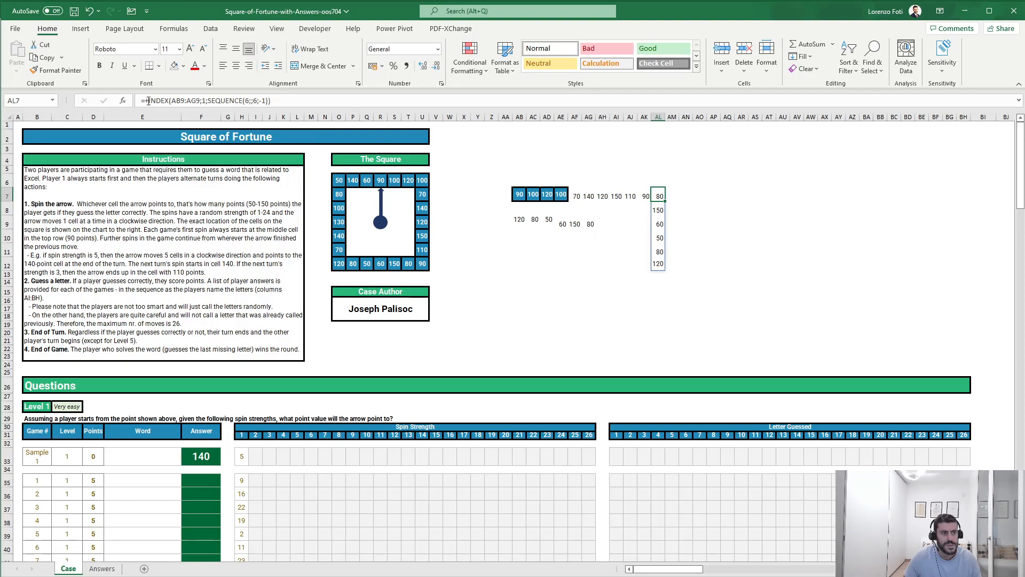
{"action": "left_click", "coordinate": [148, 100]}
{"action": "type", "text": "TRANSPOSE("}
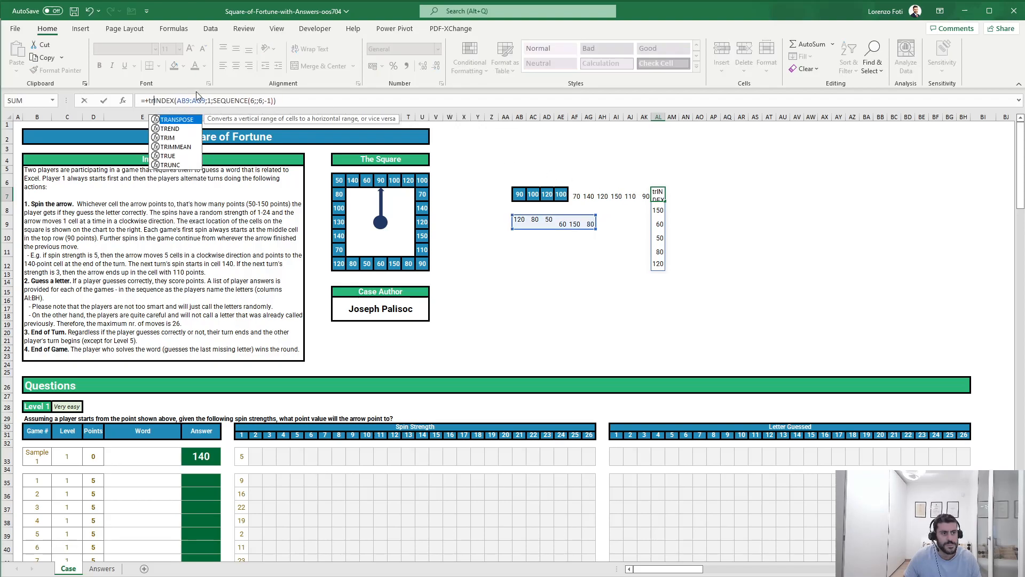
{"action": "type", "text": ")"}
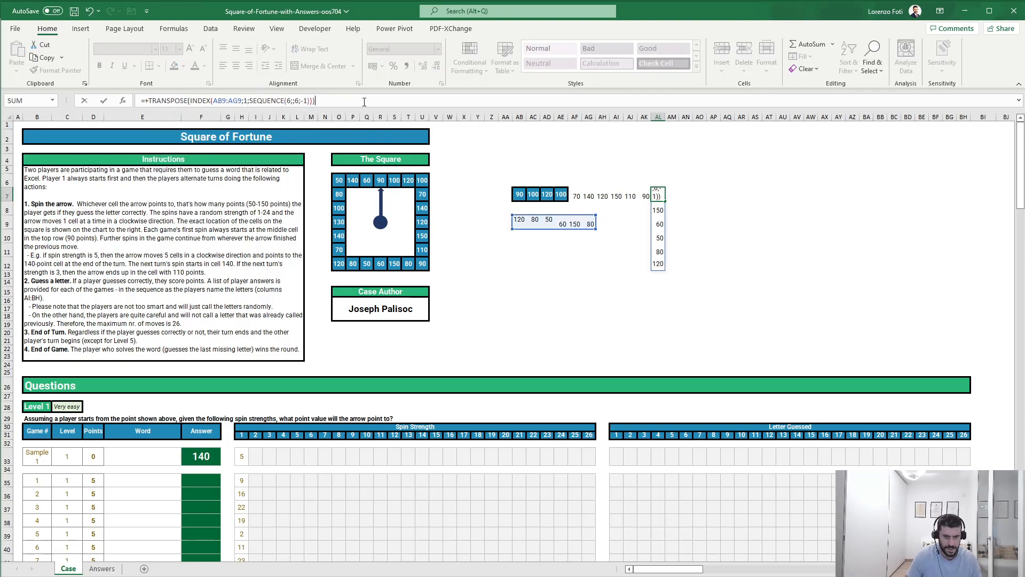
{"action": "key", "text": "Return"}
{"action": "left_click_drag", "start_coordinate": [409, 264], "coordinate": [338, 264]}
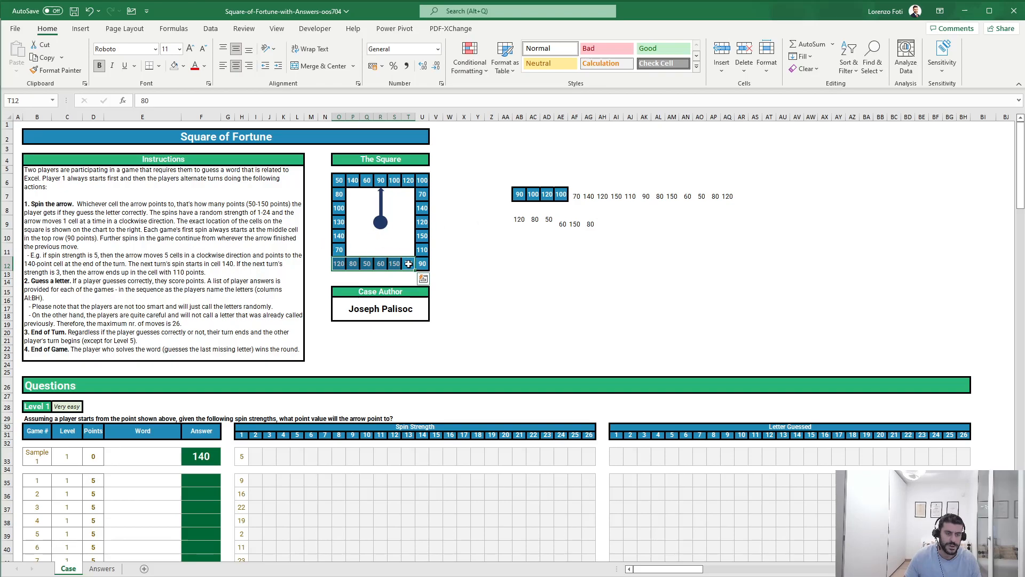
Copy the square's first-column points from O6:O11 into AB11:AB16
{"action": "left_click_drag", "start_coordinate": [339, 250], "coordinate": [340, 181]}
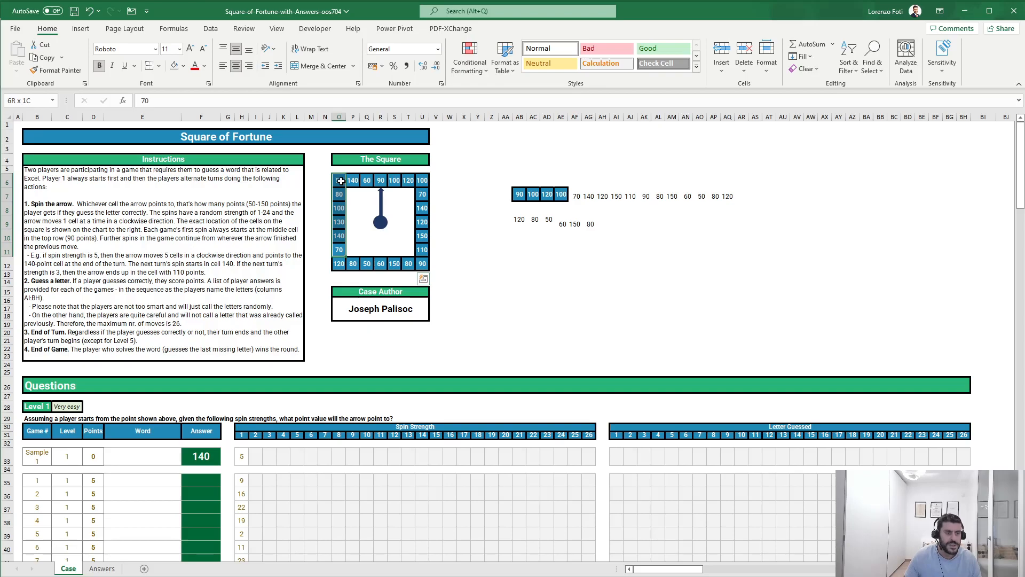
{"action": "key", "text": "ctrl+c"}
{"action": "left_click", "coordinate": [518, 250]}
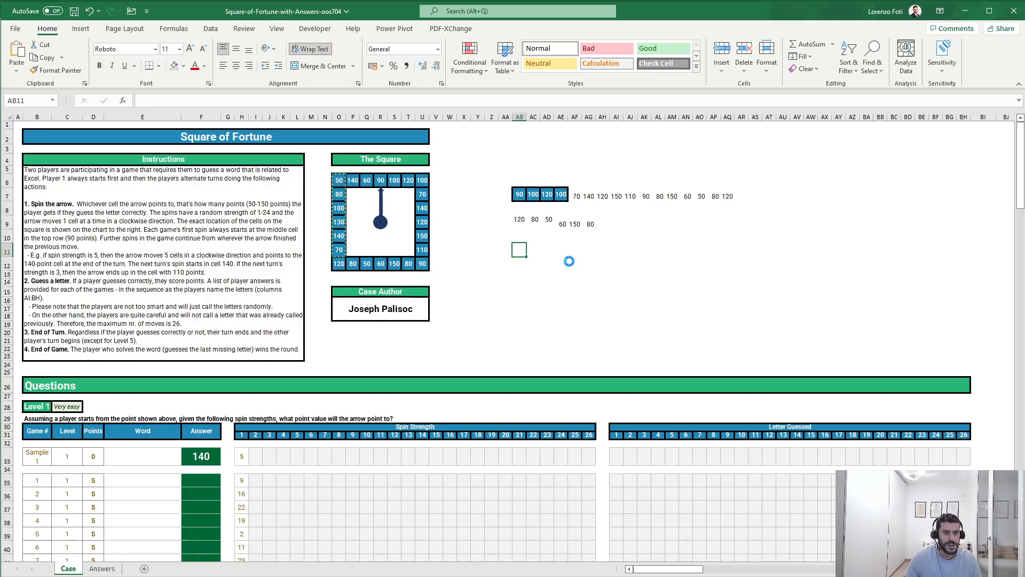
{"action": "key", "text": "ctrl+v"}
{"action": "key", "text": "Escape"}
Reverse the copied column in AD11 with INDEX(AB11:AB16;SEQUENCE(6;;6;-1))
{"action": "left_click", "coordinate": [548, 250]}
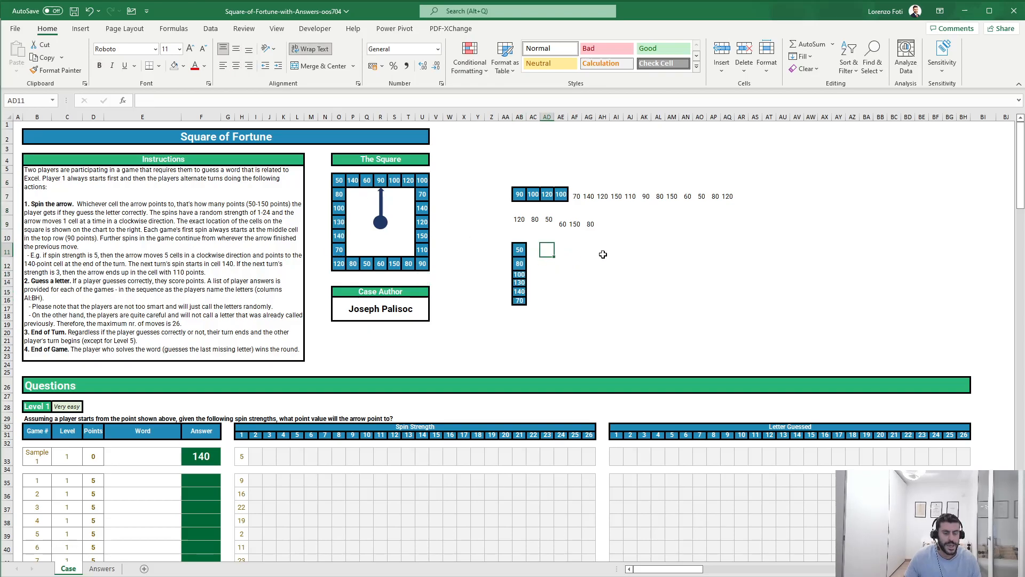
{"action": "type", "text": "+index("}
{"action": "key", "text": "Left"}
{"action": "key", "text": "Left"}
{"action": "key", "text": "ctrl+shift+Down"}
{"action": "type", "text": ";"}
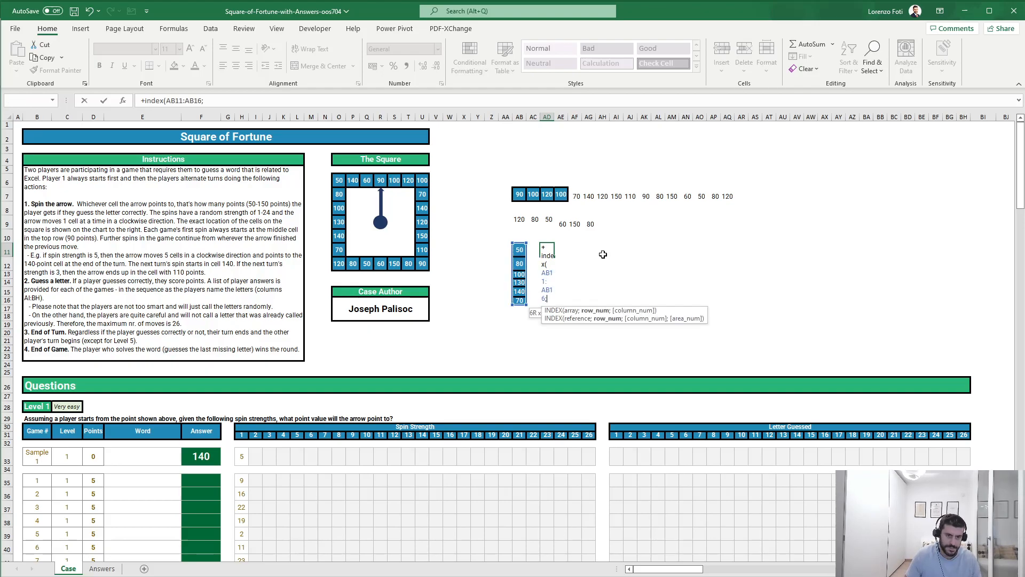
{"action": "type", "text": "seq"}
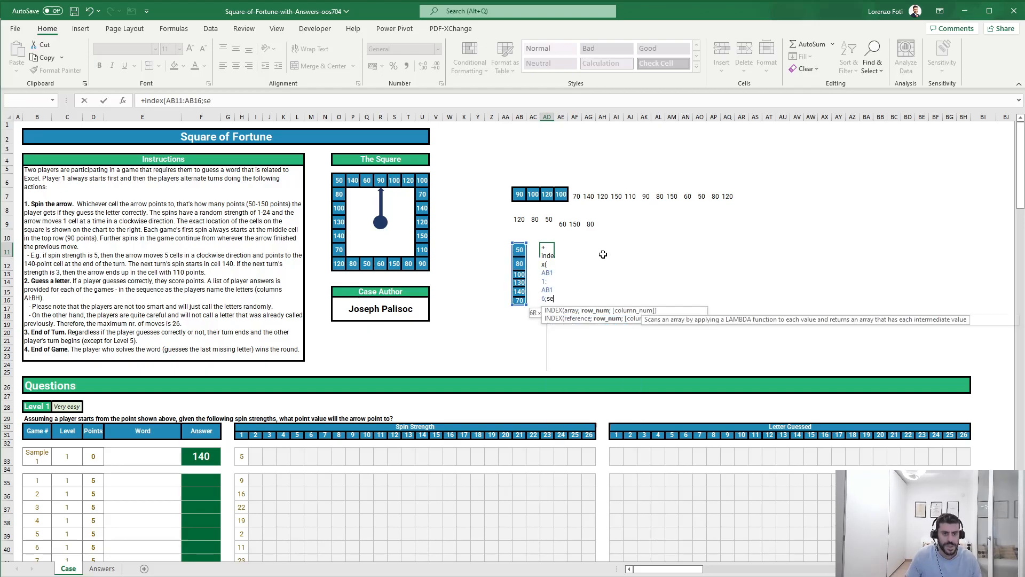
{"action": "key", "text": "Tab"}
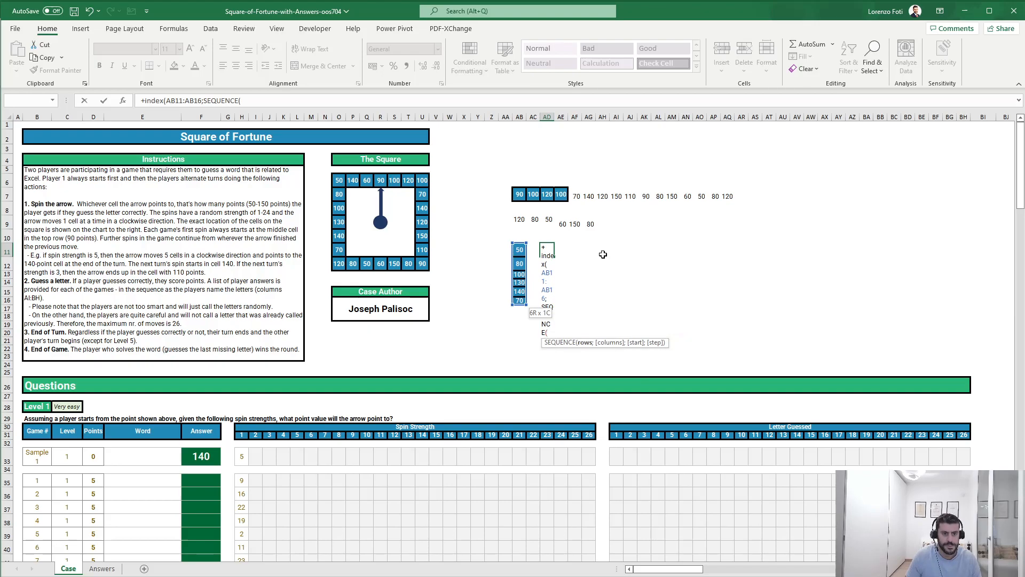
{"action": "type", "text": "6;;6"}
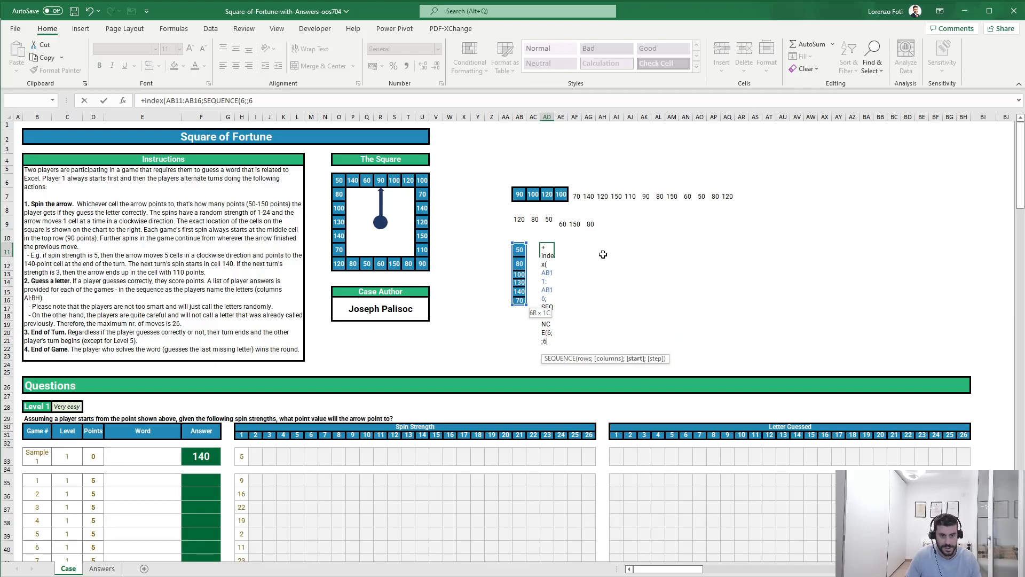
{"action": "type", "text": ";-1);"}
{"action": "key", "text": "BackSpace"}
{"action": "type", "text": ")"}
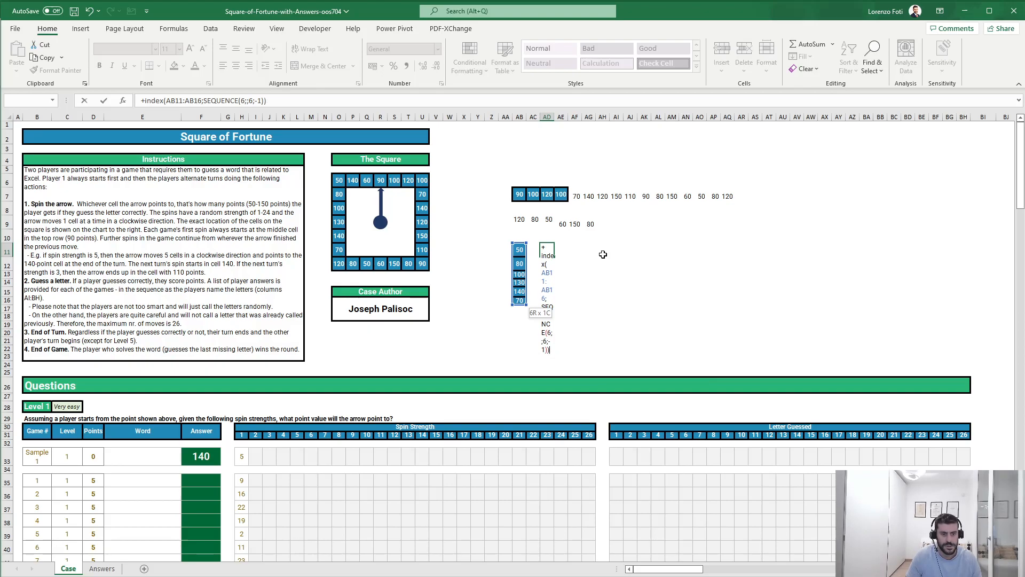
{"action": "key", "text": "Return"}
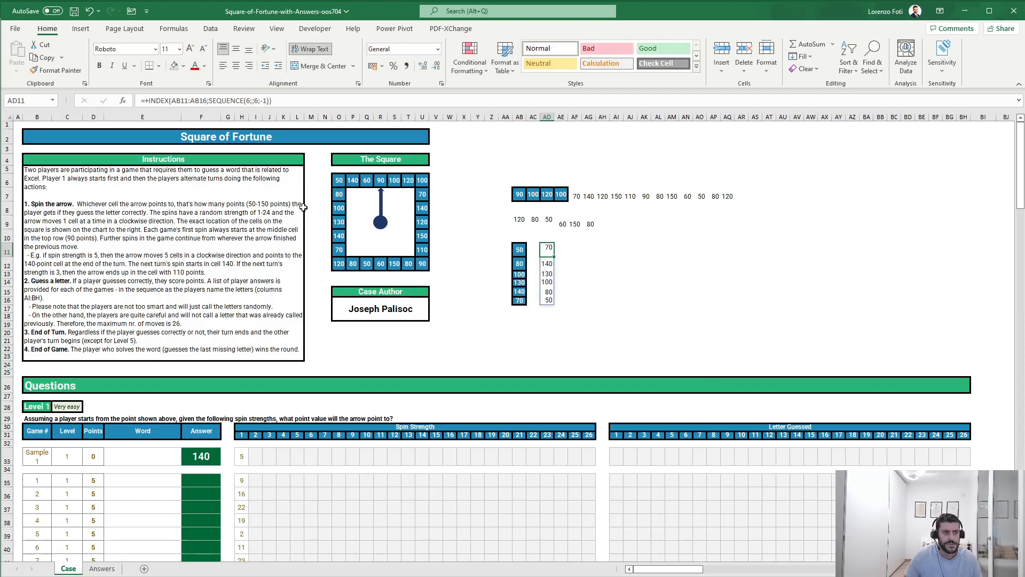
Wrap the AD11 formula in TRANSPOSE and move it to AR7 so it continues the row of points
{"action": "left_click", "coordinate": [147, 100]}
{"action": "type", "text": "+tra"}
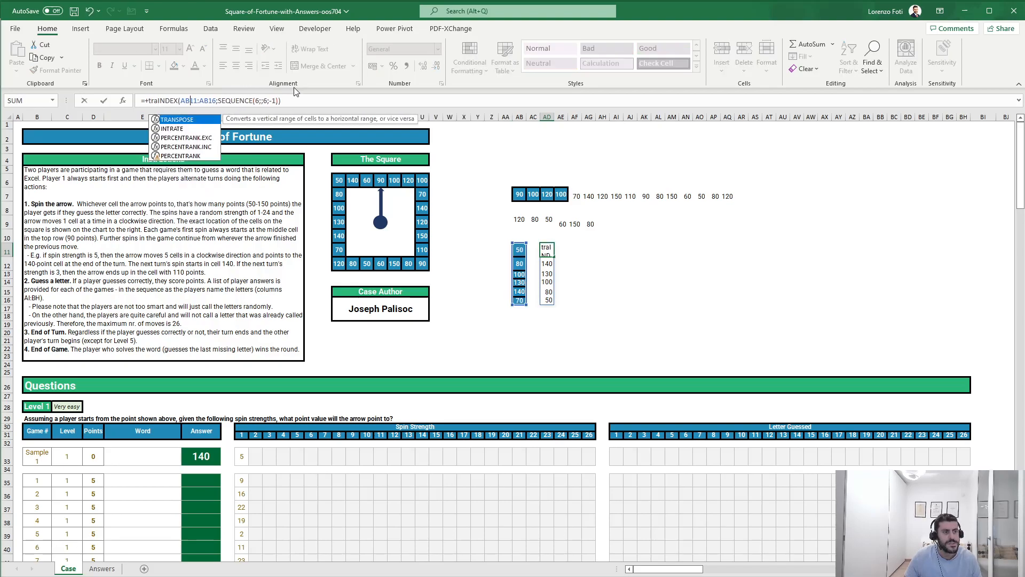
{"action": "key", "text": "Tab"}
{"action": "type", "text": ")"}
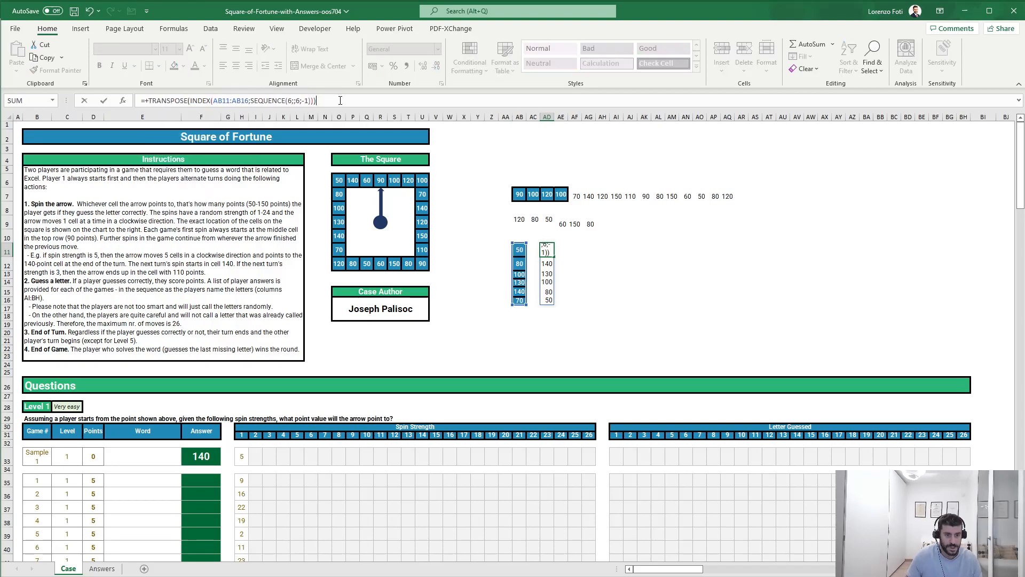
{"action": "key", "text": "Return"}
{"action": "left_click_drag", "start_coordinate": [547, 250], "coordinate": [782, 203]}
{"action": "left_click", "coordinate": [755, 235]}
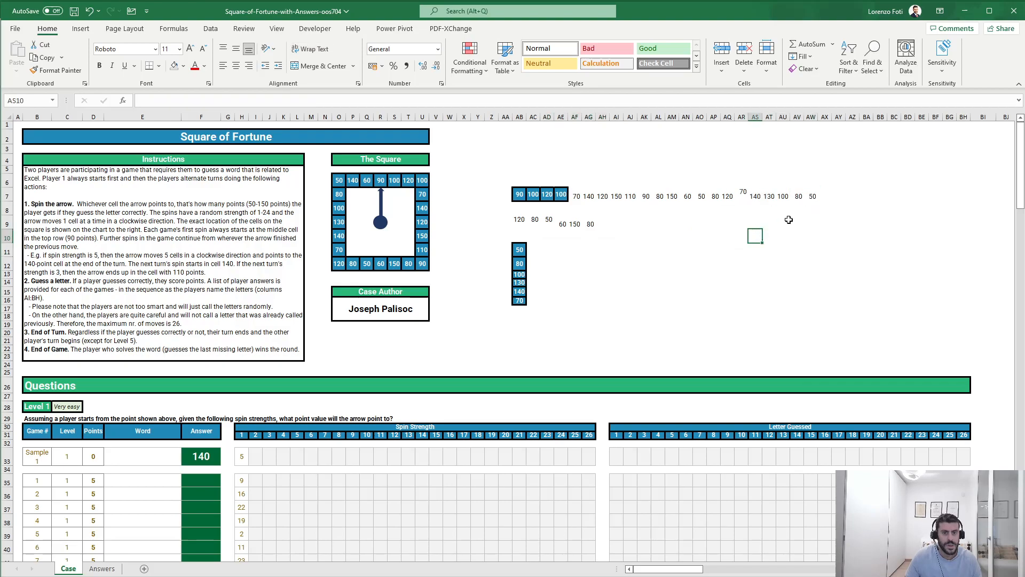
Copy the square's first three top-row points (O6:Q6) into AX7:AZ7
{"action": "left_click_drag", "start_coordinate": [338, 180], "coordinate": [367, 180]}
{"action": "key", "text": "ctrl+c"}
{"action": "left_click", "coordinate": [827, 197]}
{"action": "key", "text": "ctrl+v"}
{"action": "key", "text": "Escape"}
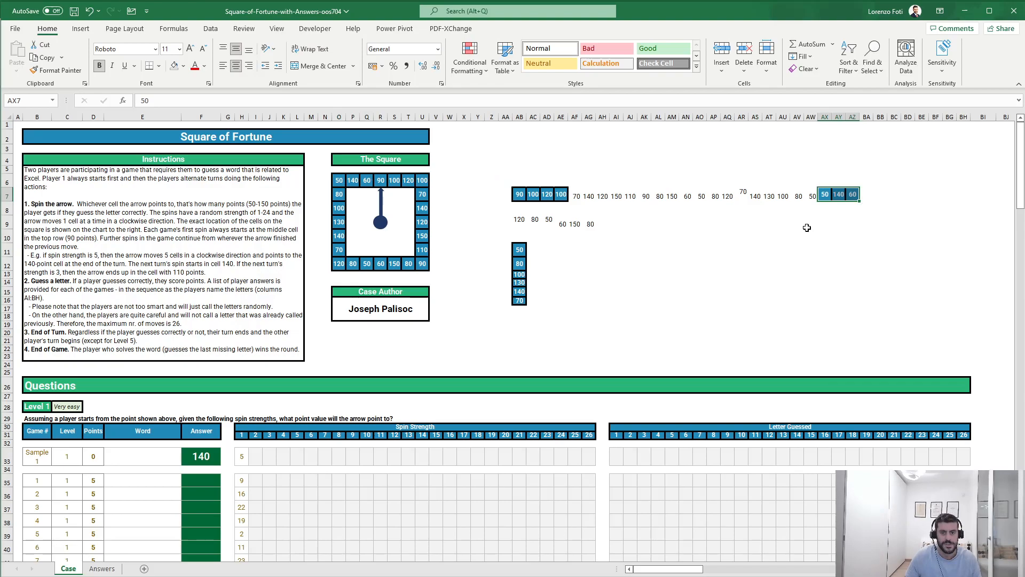
Check the assembled points row AB7:AZ7 segment by segment against the clockwise order of the square
{"action": "left_click", "coordinate": [518, 195]}
{"action": "key", "text": "ctrl+shift+Right"}
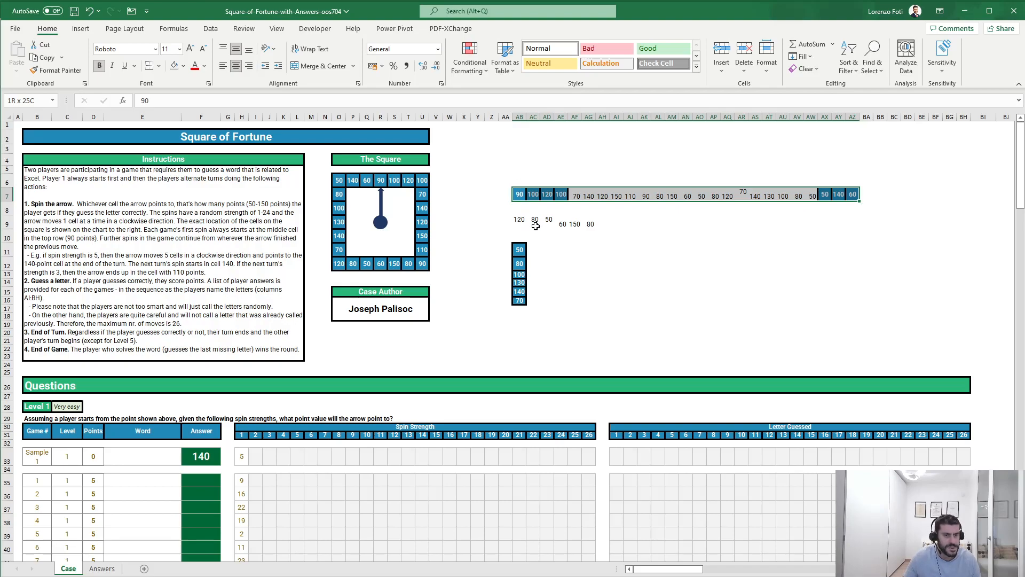
{"action": "left_click_drag", "start_coordinate": [586, 194], "coordinate": [636, 205]}
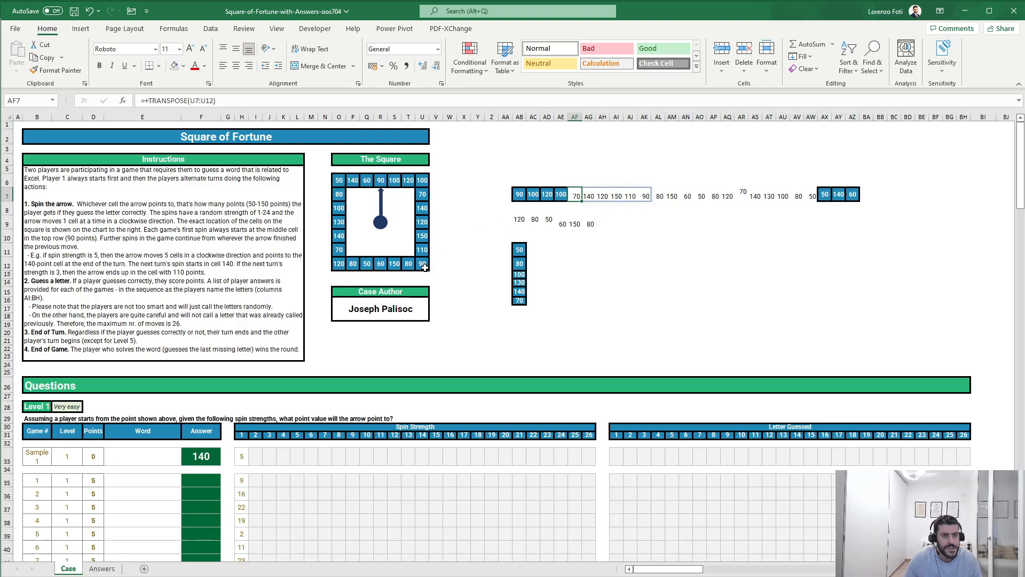
{"action": "left_click", "coordinate": [662, 196]}
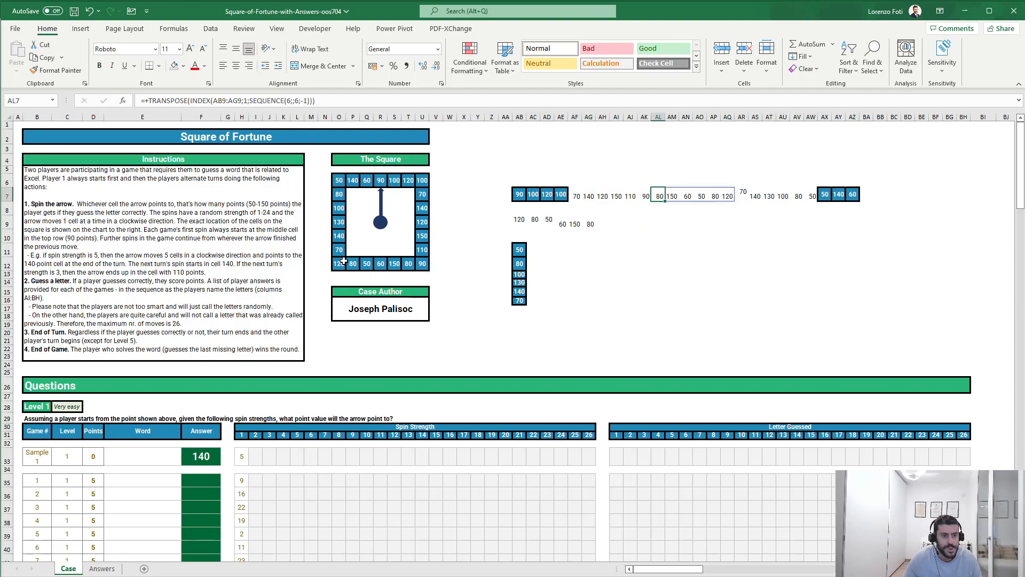
{"action": "left_click", "coordinate": [744, 194]}
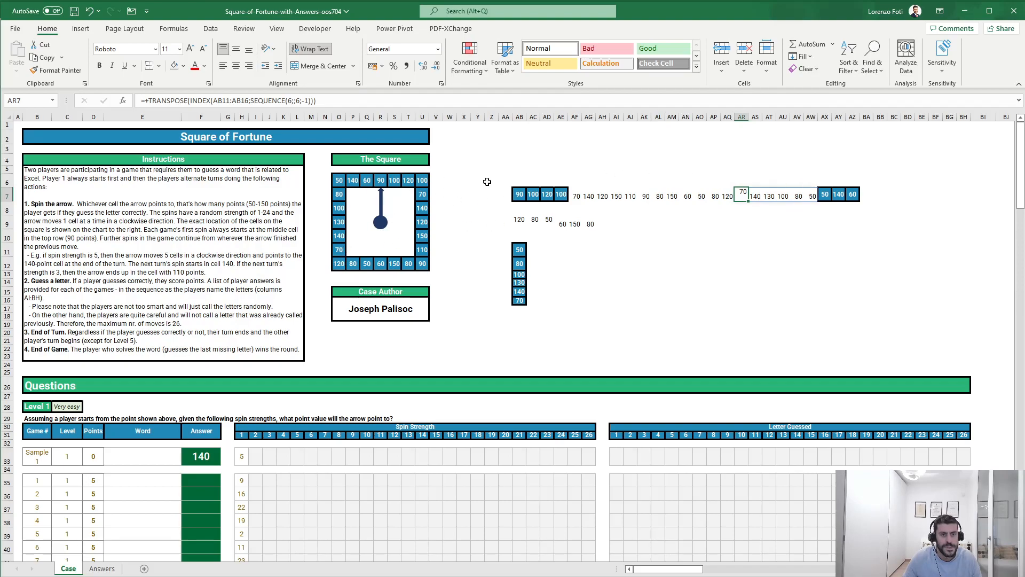
{"action": "left_click", "coordinate": [831, 197]}
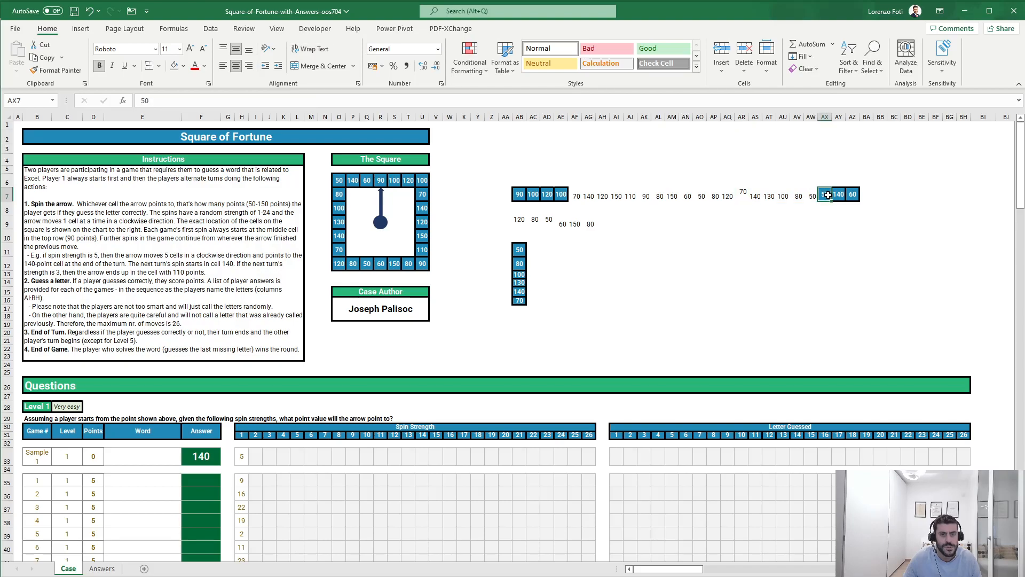
Move the duplicate 50 from AX7 down to AX9 and shift the remaining 140 and 60 one cell back to AX7:AY7
{"action": "left_click_drag", "start_coordinate": [829, 204], "coordinate": [829, 232]}
{"action": "mouse_move", "coordinate": [840, 194]}
{"action": "left_mouse_down"}
{"action": "mouse_move", "coordinate": [861, 196]}
{"action": "mouse_move", "coordinate": [825, 205]}
{"action": "left_mouse_up"}
{"action": "left_click", "coordinate": [837, 195]}
{"action": "left_click", "coordinate": [822, 221]}
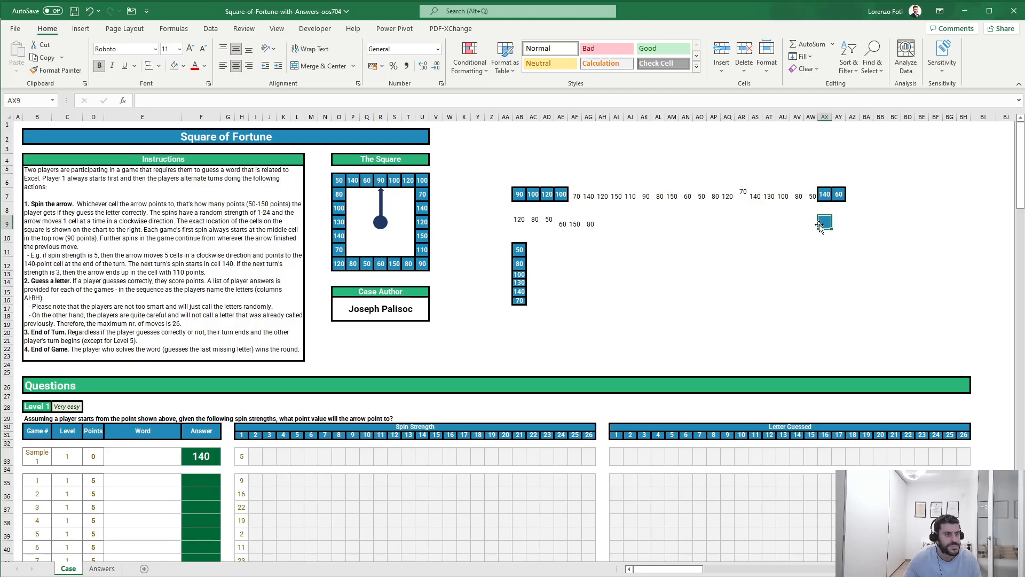
Number the points above the row by entering SEQUENCE(;24) in AB6
{"action": "left_click", "coordinate": [519, 182]}
{"action": "type", "text": "+SEQUENCE("}
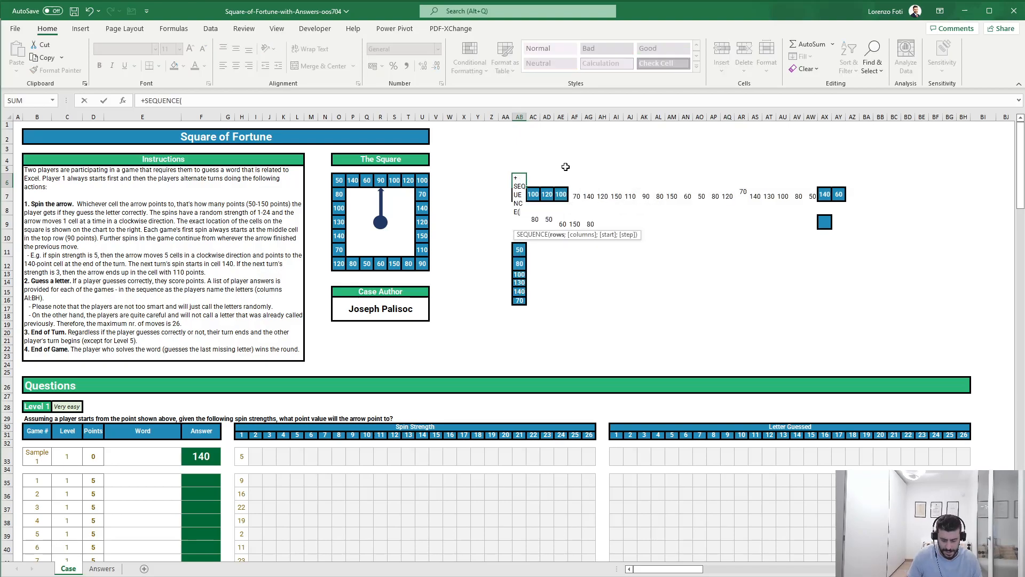
{"action": "type", "text": ";24)"}
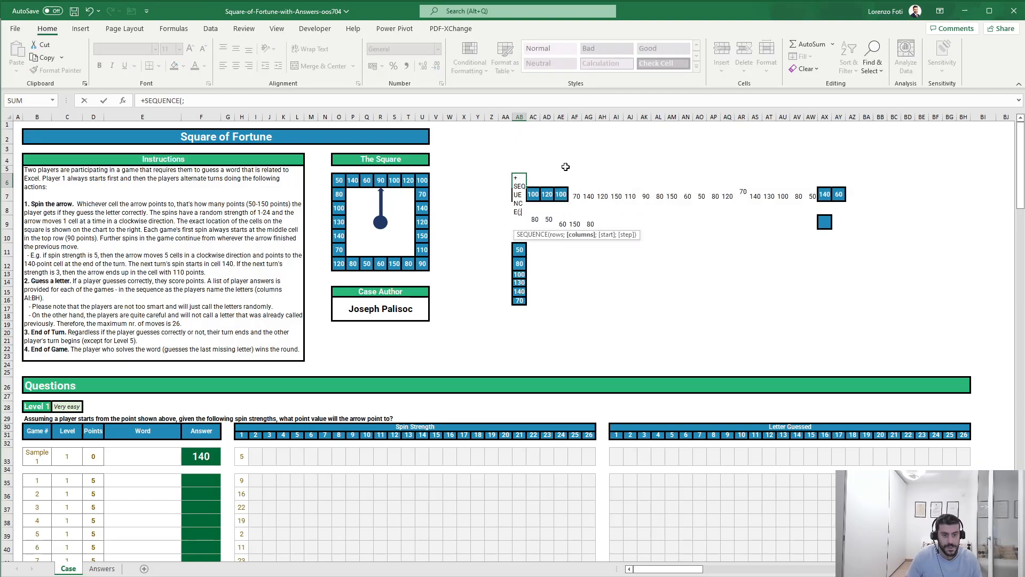
{"action": "key", "text": "Return"}
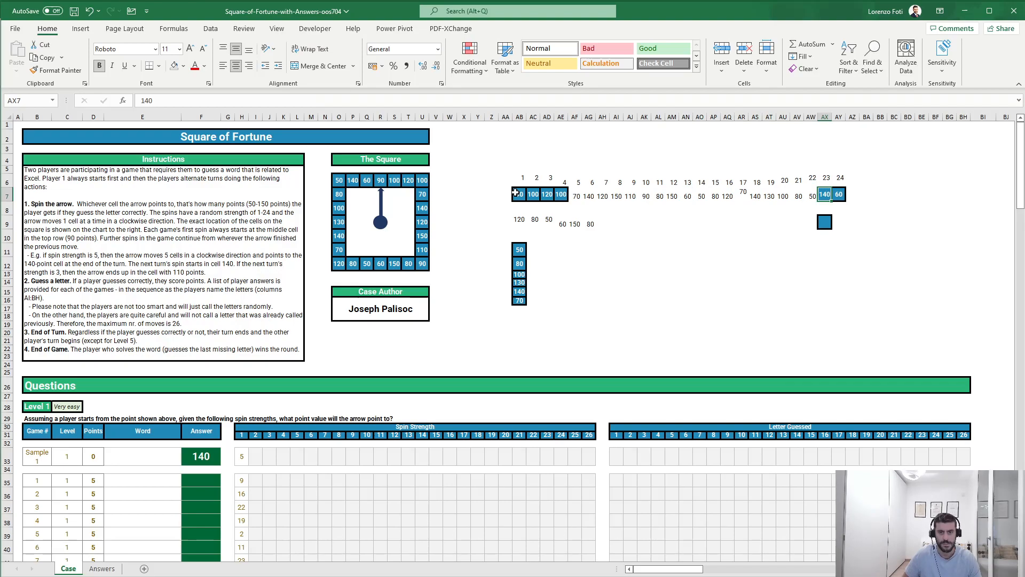
Select the full row of points AB7:AY7 and name it points
{"action": "key", "text": "Right"}
{"action": "key", "text": "Right"}
{"action": "key", "text": "Left"}
{"action": "key", "text": "Left"}
{"action": "key", "text": "Left"}
{"action": "key", "text": "Left"}
{"action": "key", "text": "Left"}
{"action": "key", "text": "Left"}
{"action": "key", "text": "Left"}
{"action": "key", "text": "Left"}
{"action": "key", "text": "Left"}
{"action": "key", "text": "Left"}
{"action": "key", "text": "Left"}
{"action": "key", "text": "Left"}
{"action": "key", "text": "Left"}
{"action": "key", "text": "Left"}
{"action": "key", "text": "Left"}
{"action": "key", "text": "Left"}
{"action": "key", "text": "Left"}
{"action": "key", "text": "Left"}
{"action": "key", "text": "Left"}
{"action": "key", "text": "Left"}
{"action": "key", "text": "Left"}
{"action": "key", "text": "Left"}
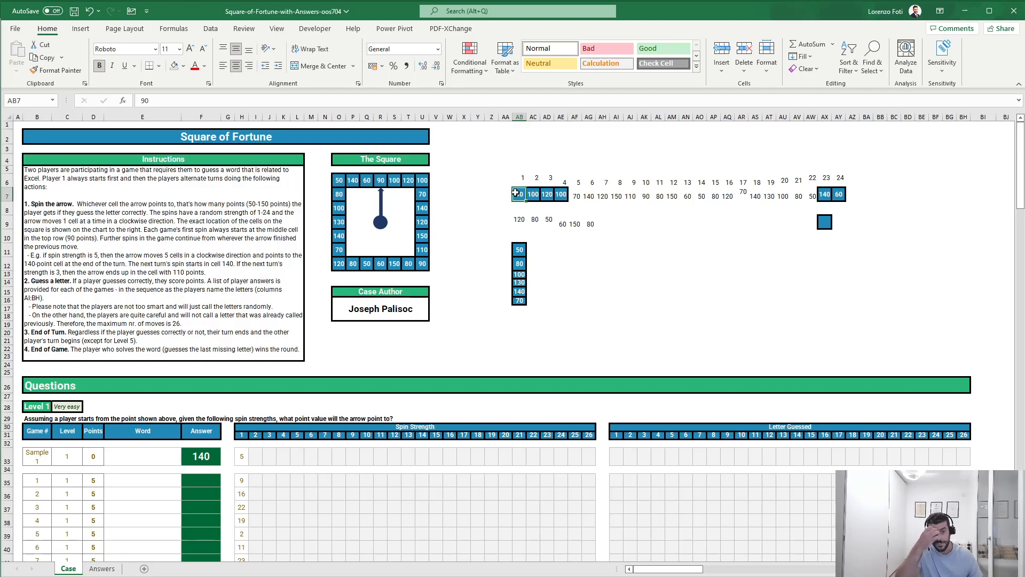
{"action": "key", "text": "ctrl+shift+Right"}
Enter the Level 1 answer formula +INDEX(points;1;H35+1) in F35
{"action": "left_click", "coordinate": [213, 479]}
{"action": "type", "text": "+"}
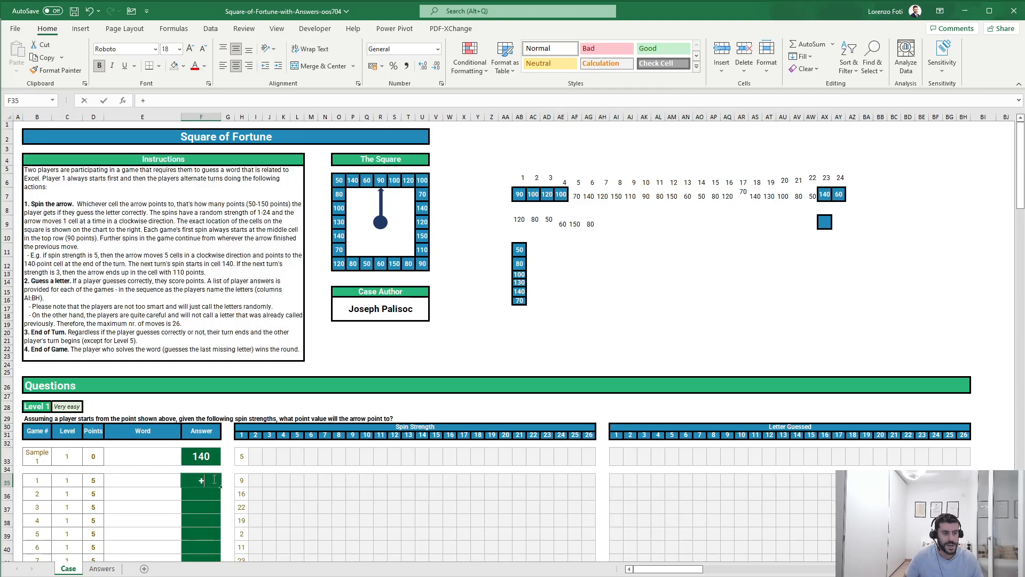
{"action": "type", "text": "index(points;1;"}
{"action": "key", "text": "Right"}
{"action": "key", "text": "Right"}
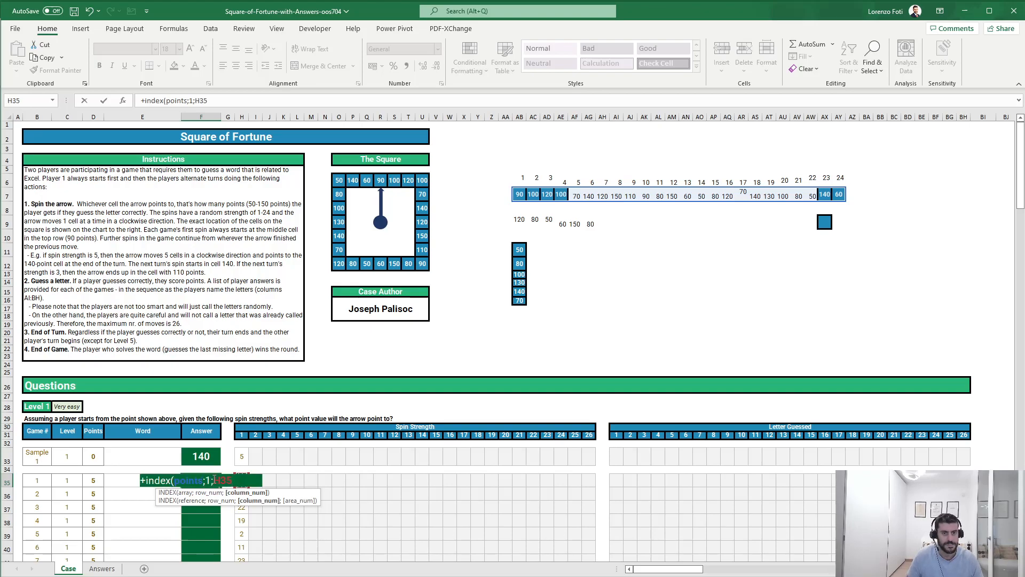
{"action": "type", "text": "+1)"}
{"action": "key", "text": "Return"}
Try the F35 formula in the Level 1 sample answer cell F33, and undo the paste
{"action": "left_click", "coordinate": [214, 479]}
{"action": "key", "text": "ctrl+c"}
{"action": "key", "text": "Up"}
{"action": "key", "text": "Up"}
{"action": "key", "text": "ctrl+v"}
{"action": "key", "text": "ctrl+z"}
{"action": "left_click", "coordinate": [213, 479]}
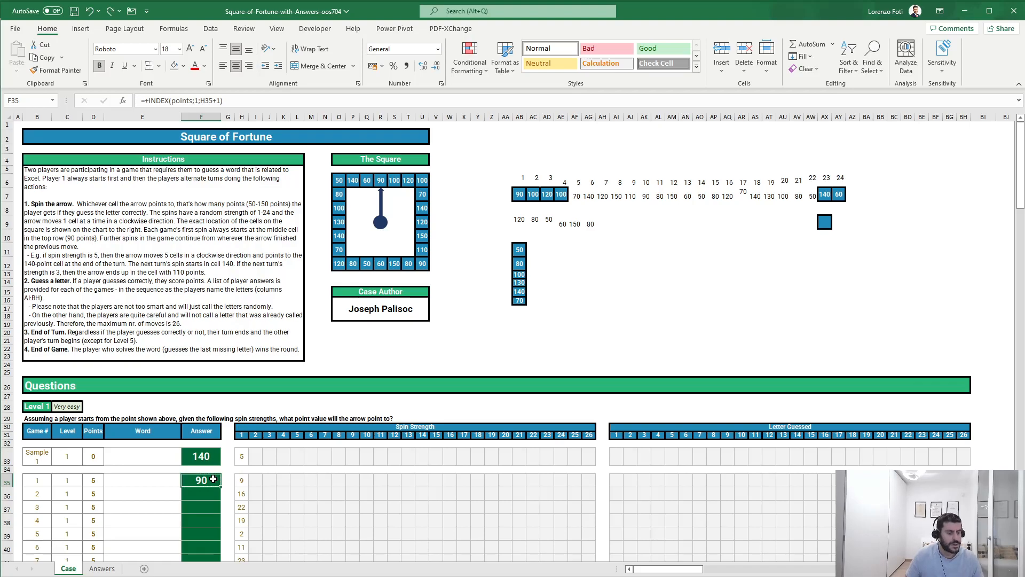
Wrap the spin strength in F35 with MOD and divisor 24, giving INDEX(points;1;MOD(H35;24)+1)
{"action": "scroll", "coordinate": [214, 479], "scroll_direction": "down", "scroll_amount": 6}
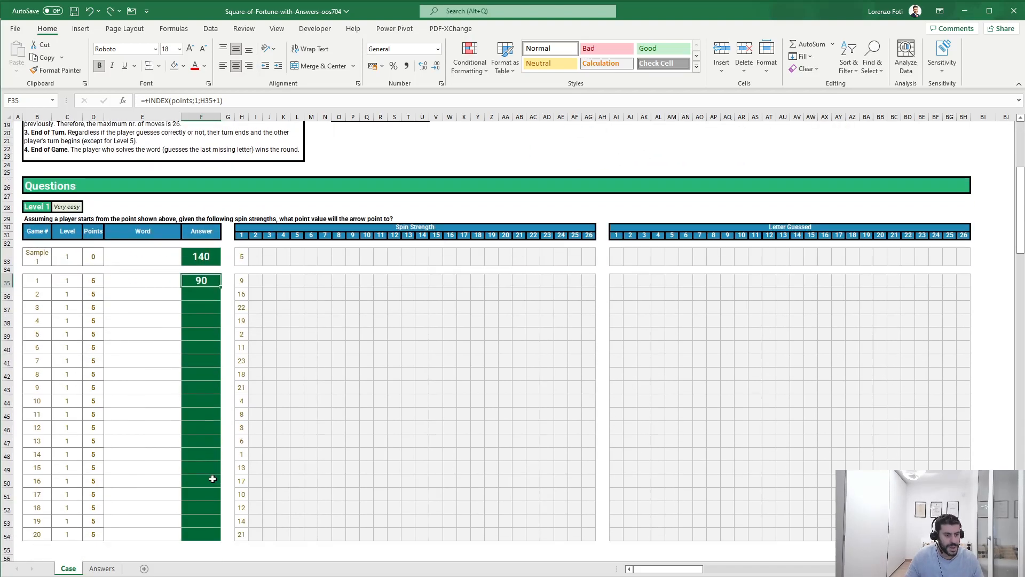
{"action": "scroll", "coordinate": [206, 485], "scroll_direction": "up", "scroll_amount": 5}
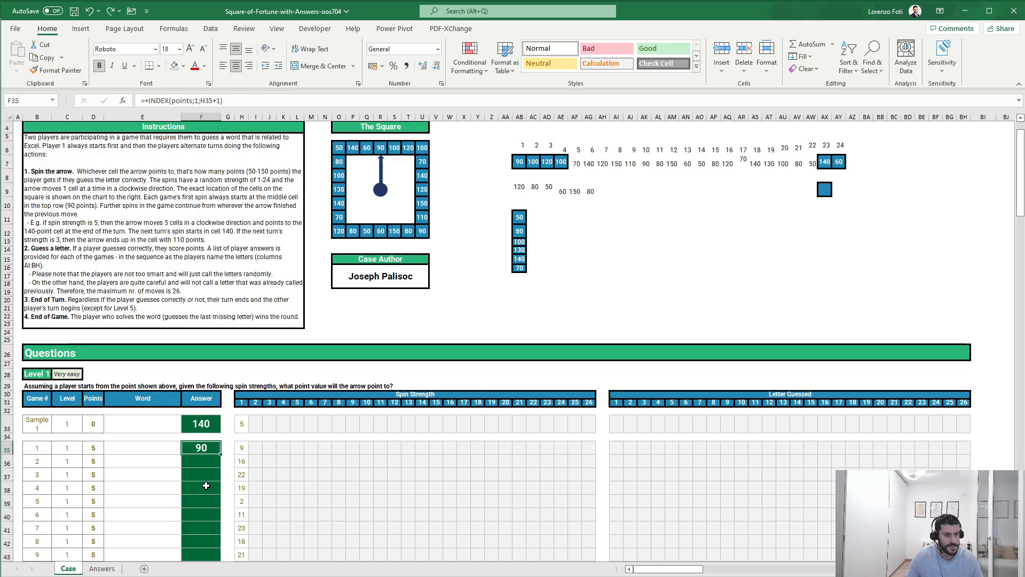
{"action": "scroll", "coordinate": [207, 486], "scroll_direction": "down", "scroll_amount": 15}
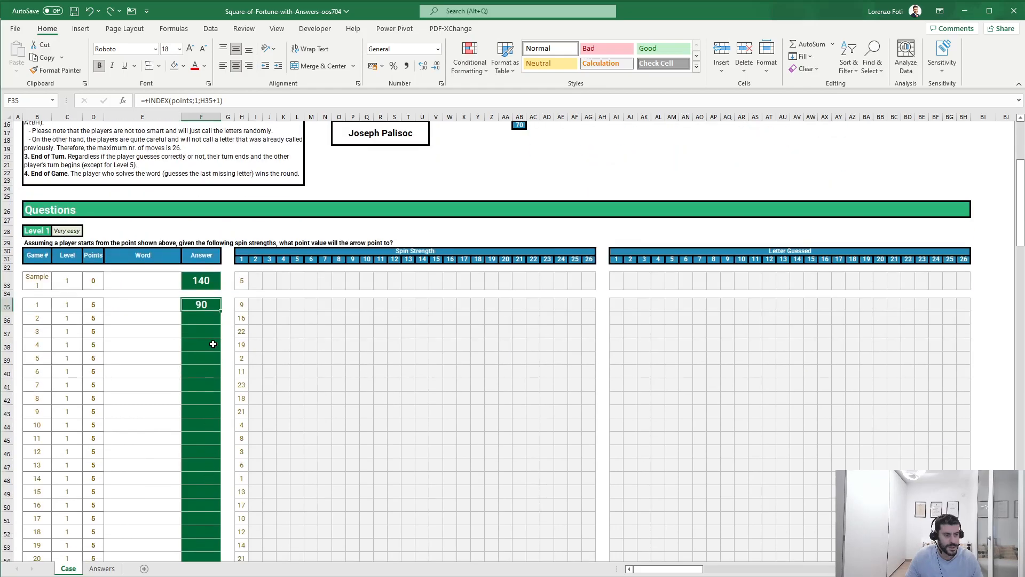
{"action": "scroll", "coordinate": [213, 362], "scroll_direction": "down", "scroll_amount": 11}
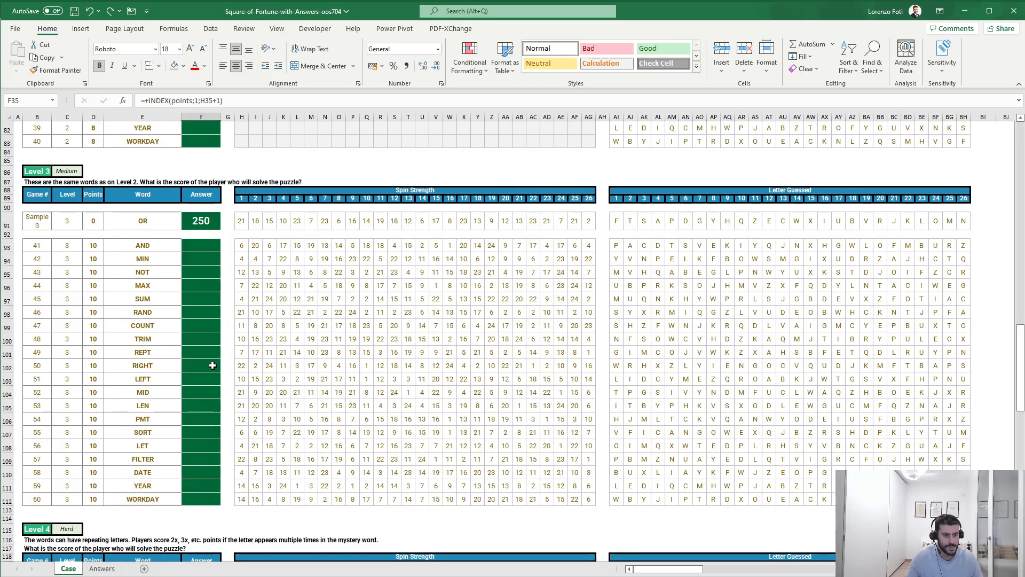
{"action": "scroll", "coordinate": [213, 365], "scroll_direction": "up", "scroll_amount": 20}
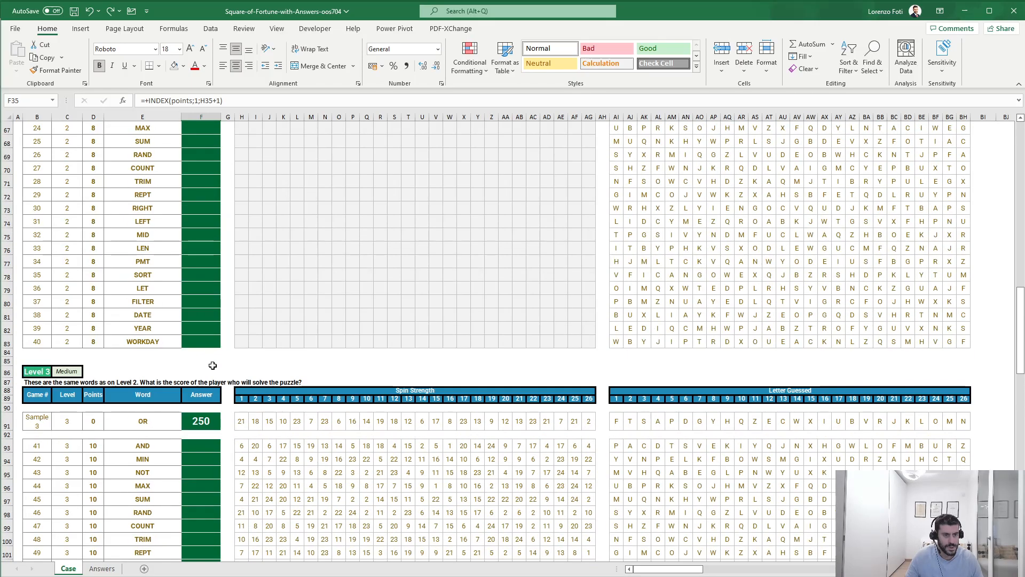
{"action": "scroll", "coordinate": [210, 374], "scroll_direction": "up", "scroll_amount": 2}
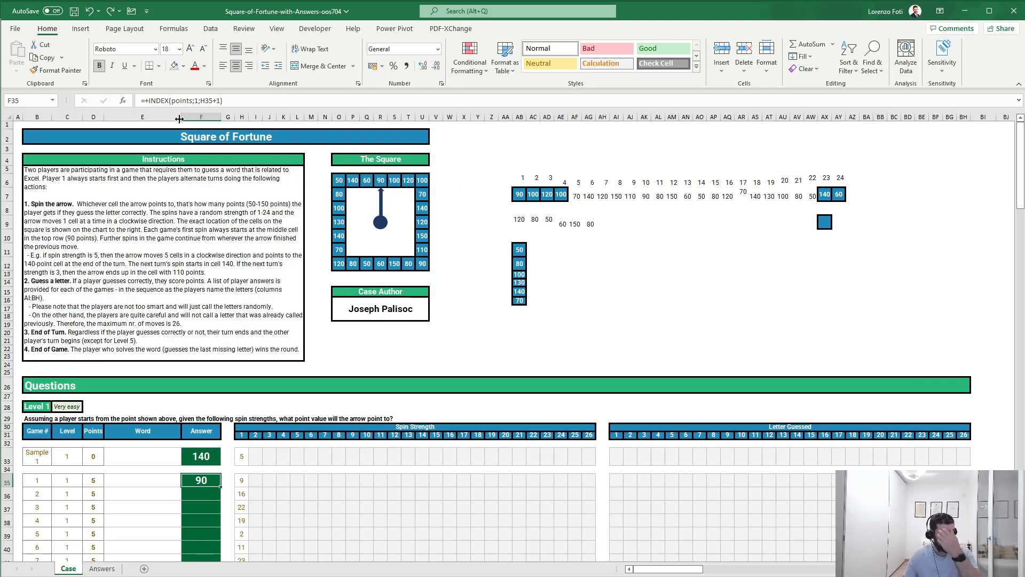
{"action": "left_click", "coordinate": [203, 101]}
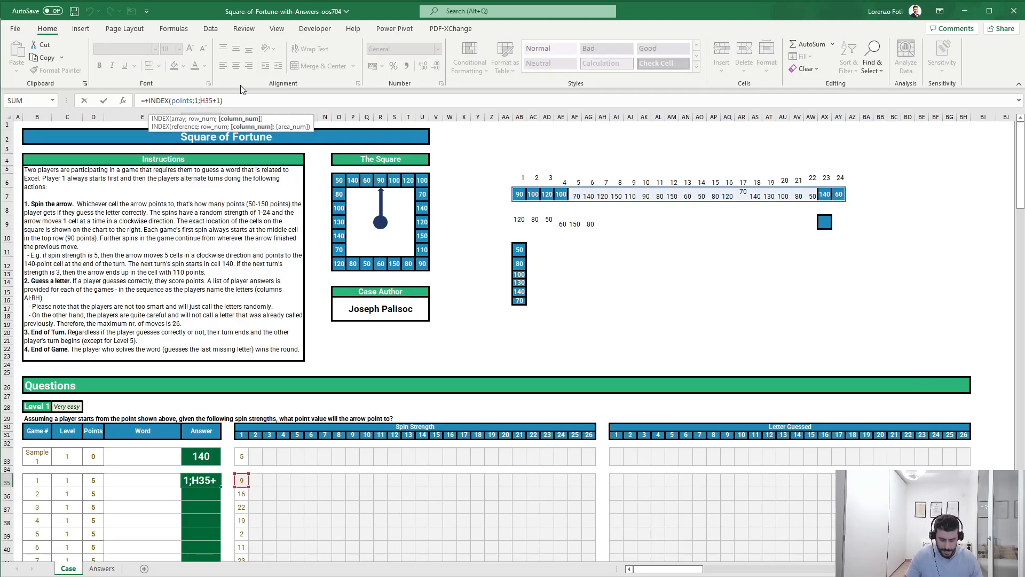
{"action": "type", "text": "mod("}
{"action": "left_click", "coordinate": [231, 100]}
{"action": "type", "text": ";24)"}
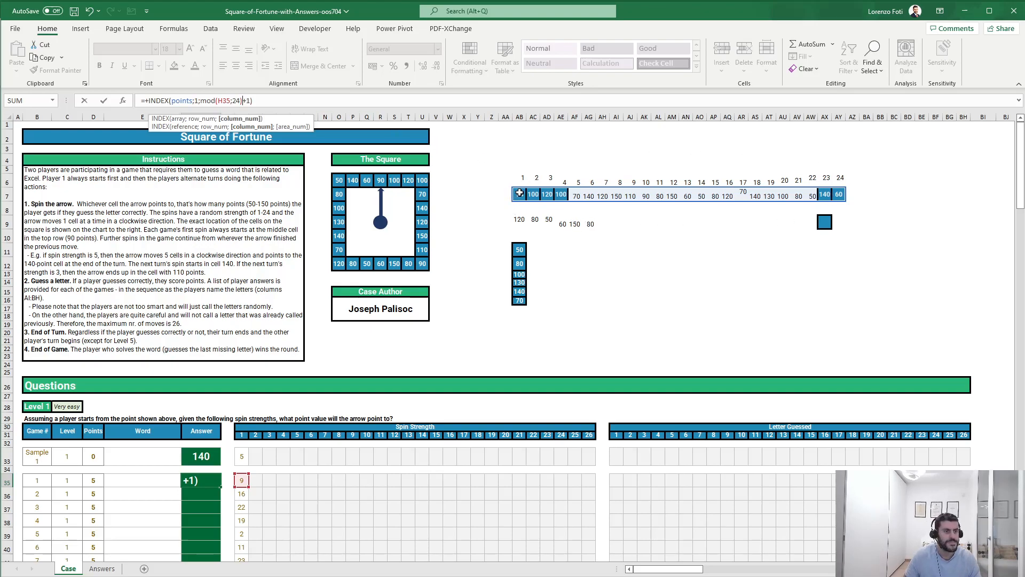
{"action": "key", "text": "ctrl+Return"}
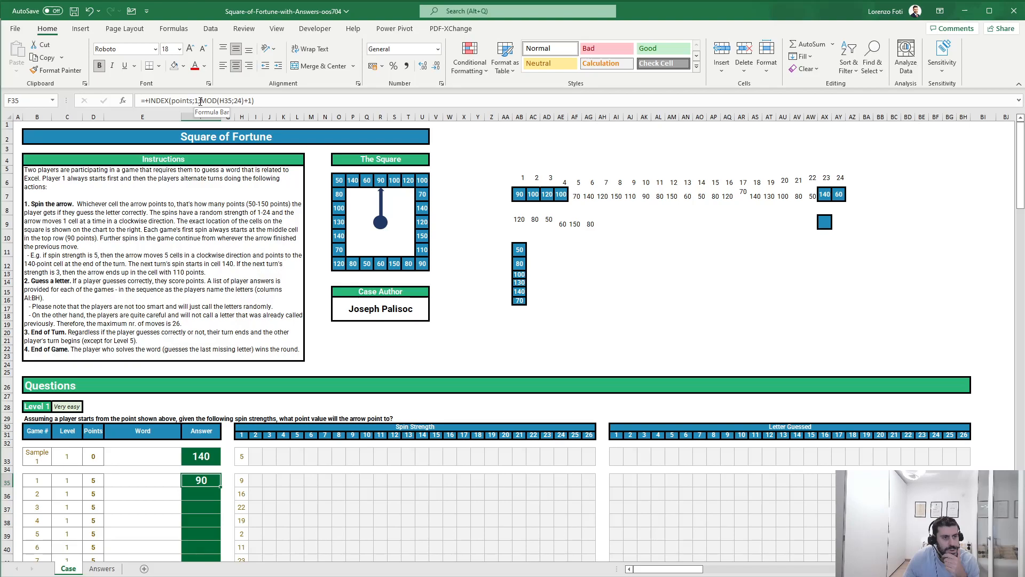
Fill the F35 formula down to F54 and compare the Level 1 results with the Answers sheet
{"action": "scroll", "coordinate": [270, 339], "scroll_direction": "down", "scroll_amount": 6}
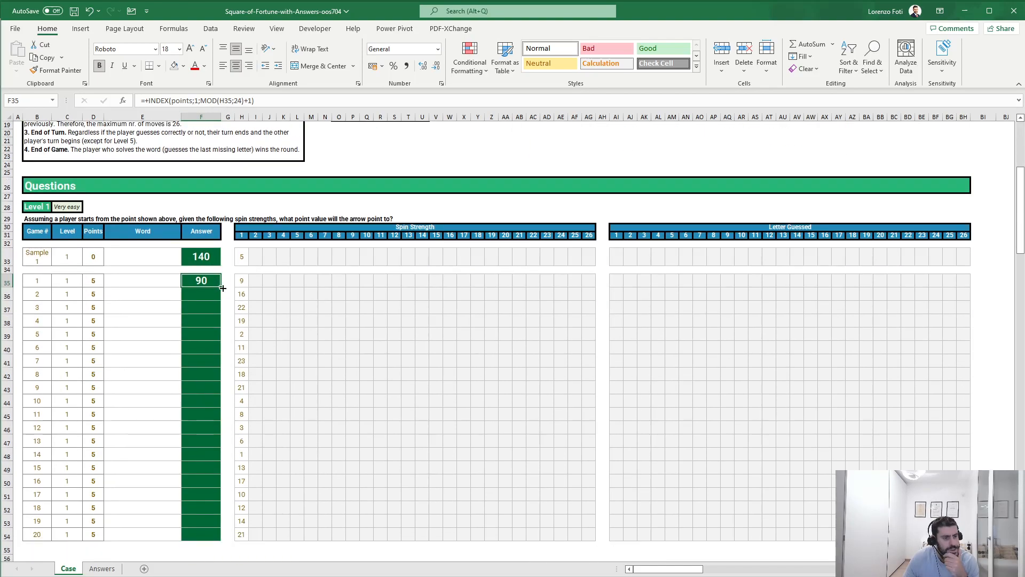
{"action": "left_click_drag", "start_coordinate": [222, 311], "coordinate": [228, 536]}
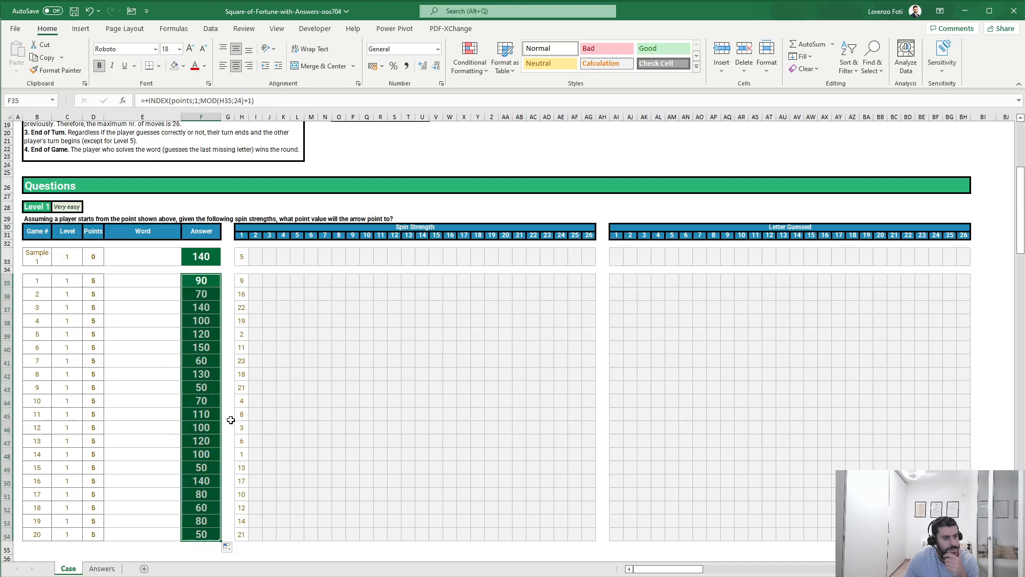
{"action": "left_click", "coordinate": [98, 569]}
{"action": "left_click", "coordinate": [140, 363]}
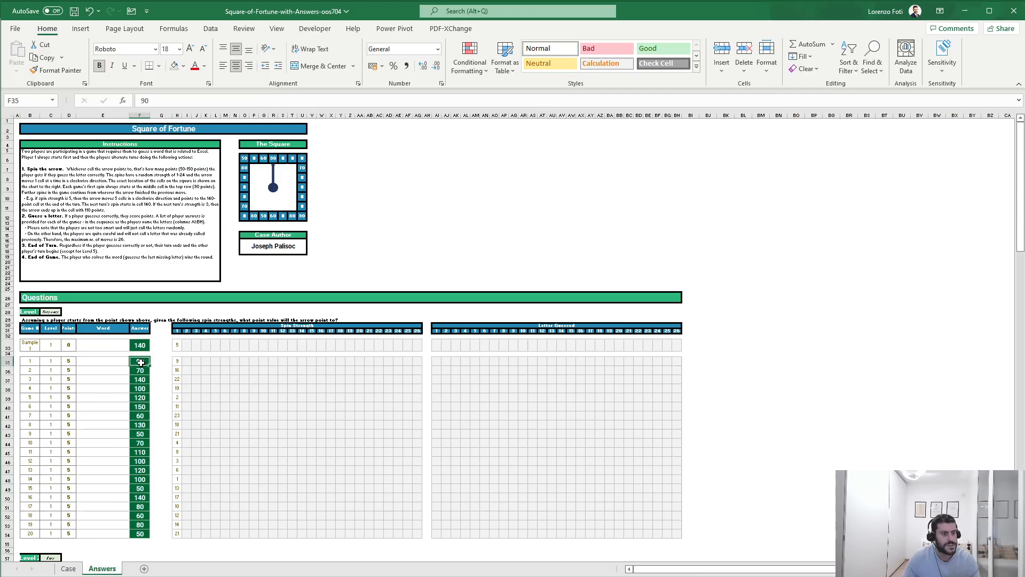
{"action": "key", "text": "ctrl+shift+Down"}
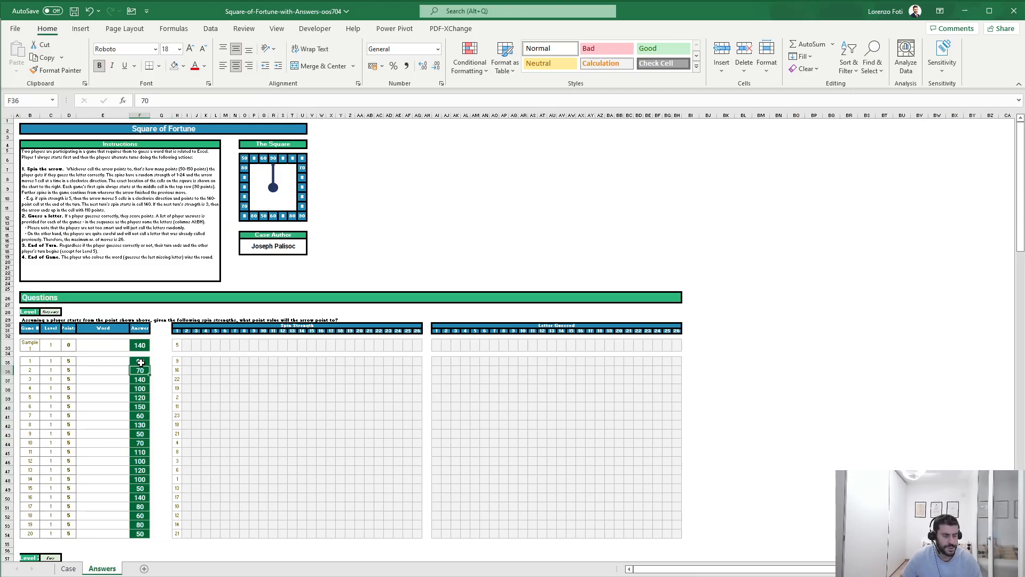
{"action": "left_click", "coordinate": [67, 569]}
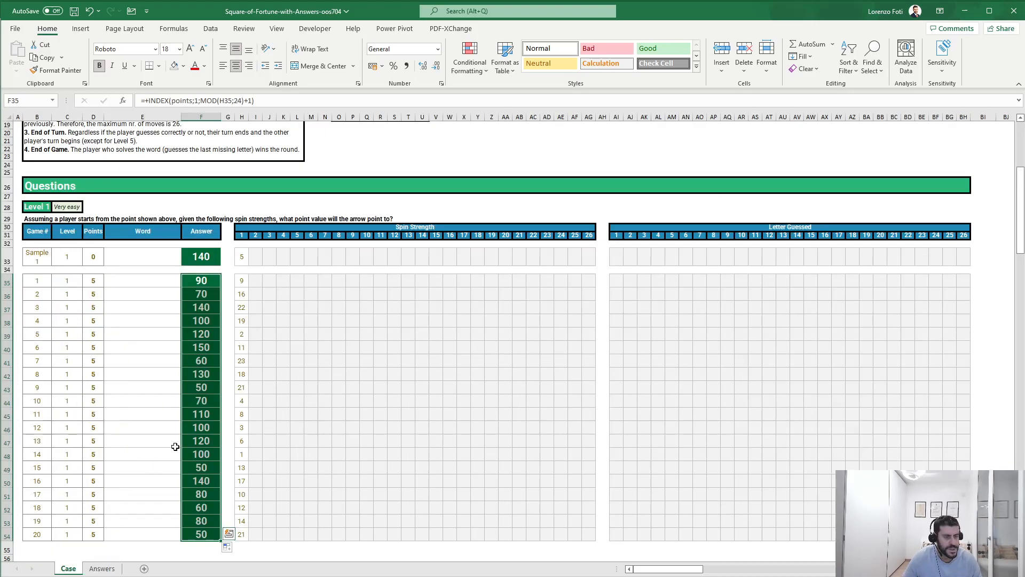
Start the Level 2 answer formula in F64, for the word AND, with MAX around a MATCH function
{"action": "scroll", "coordinate": [199, 415], "scroll_direction": "down", "scroll_amount": 10}
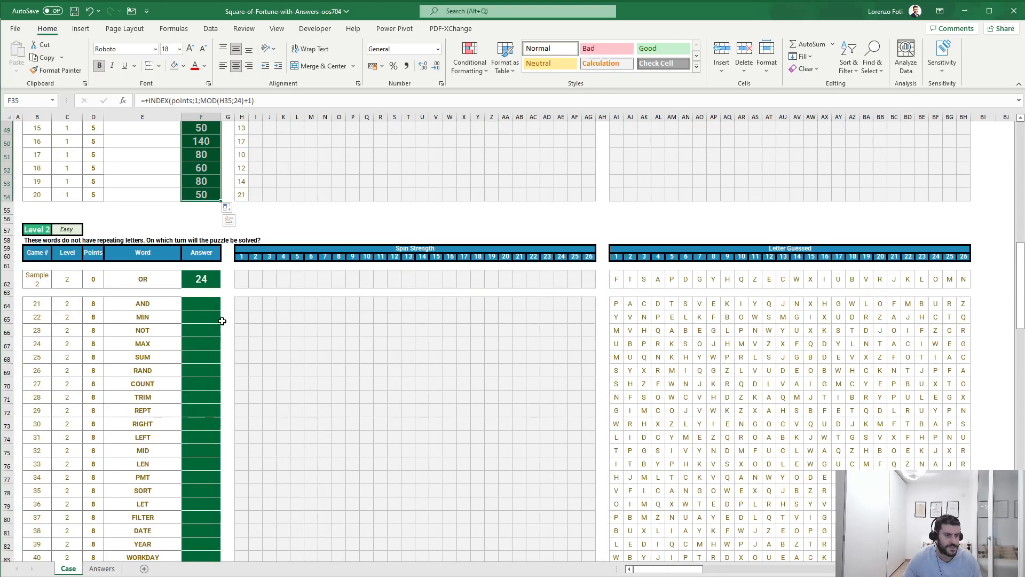
{"action": "scroll", "coordinate": [199, 416], "scroll_direction": "down", "scroll_amount": 9}
{"action": "scroll", "coordinate": [204, 386], "scroll_direction": "up", "scroll_amount": 10}
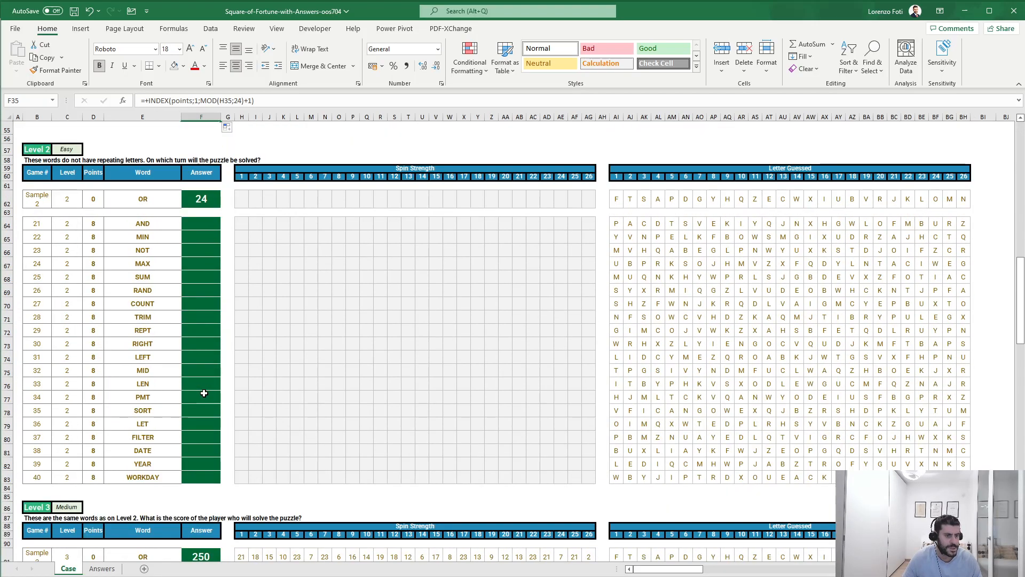
{"action": "left_click", "coordinate": [199, 333]}
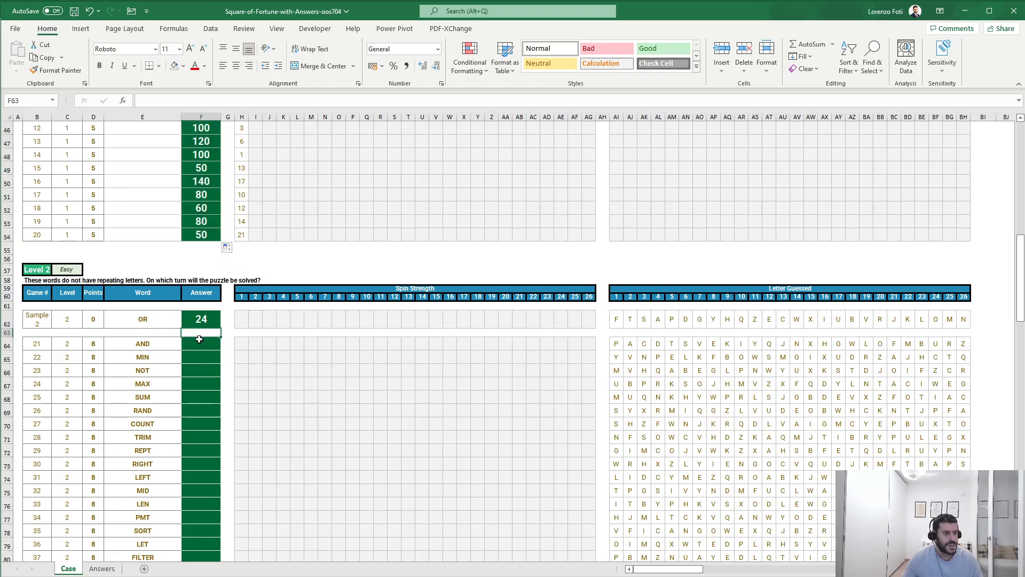
{"action": "left_click", "coordinate": [199, 344]}
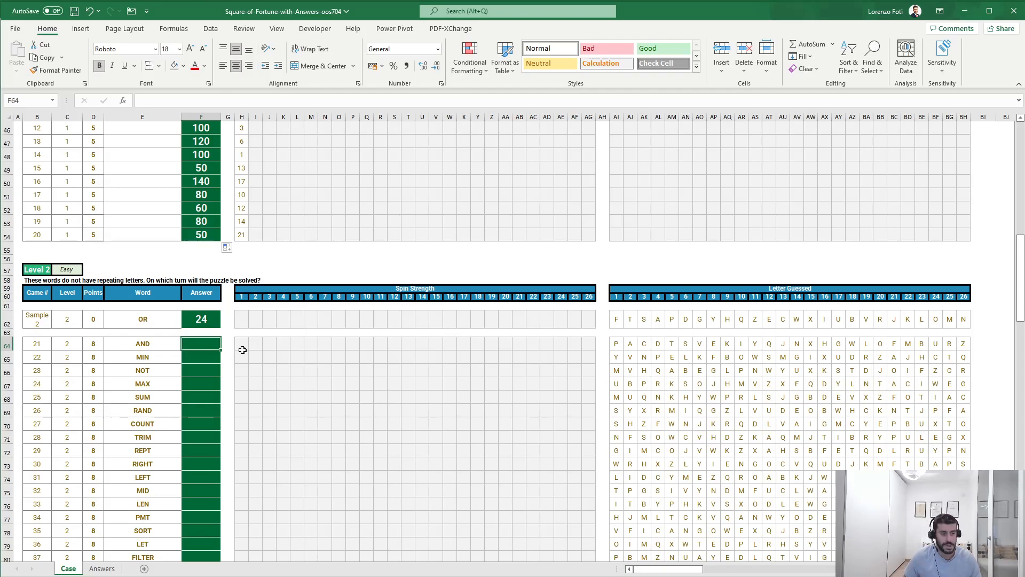
{"action": "type", "text": "+max("}
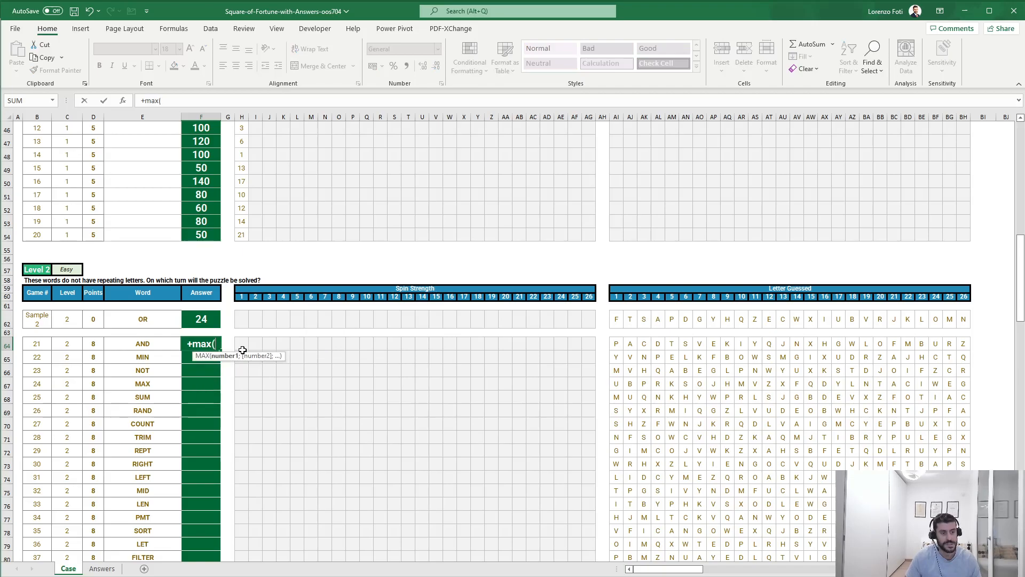
{"action": "type", "text": "match"}
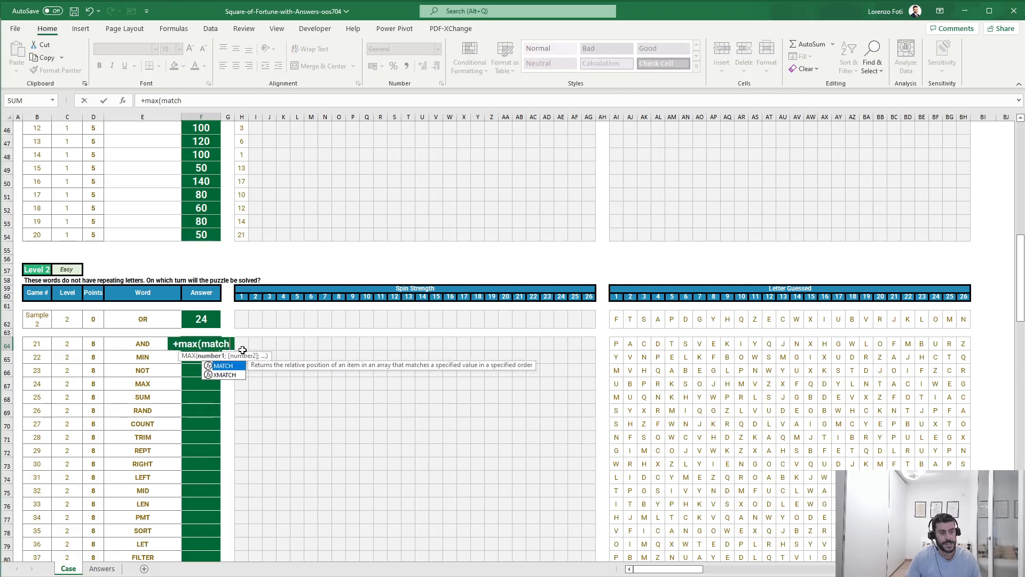
{"action": "type", "text": "("}
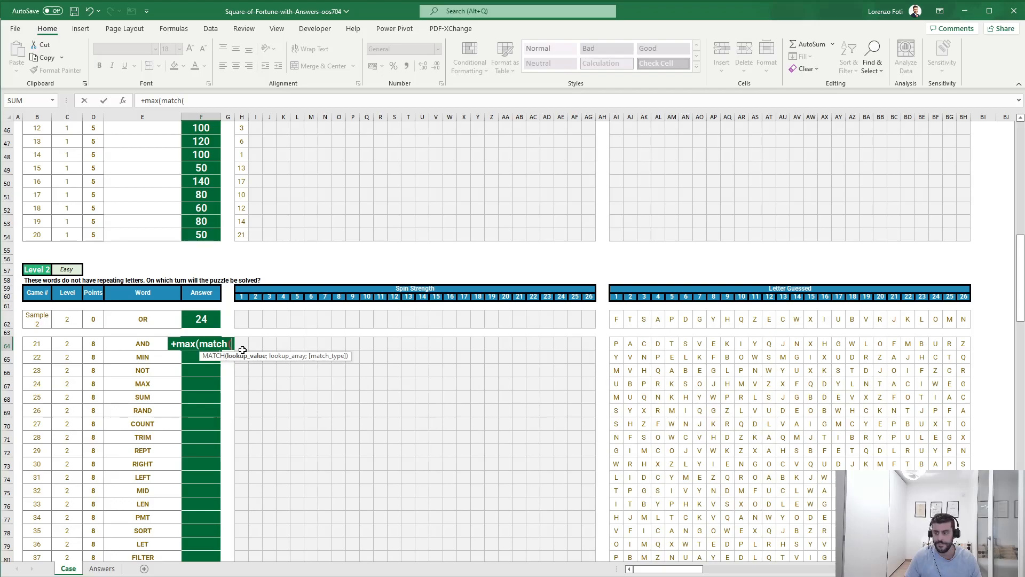
{"action": "type", "text": "inde"}
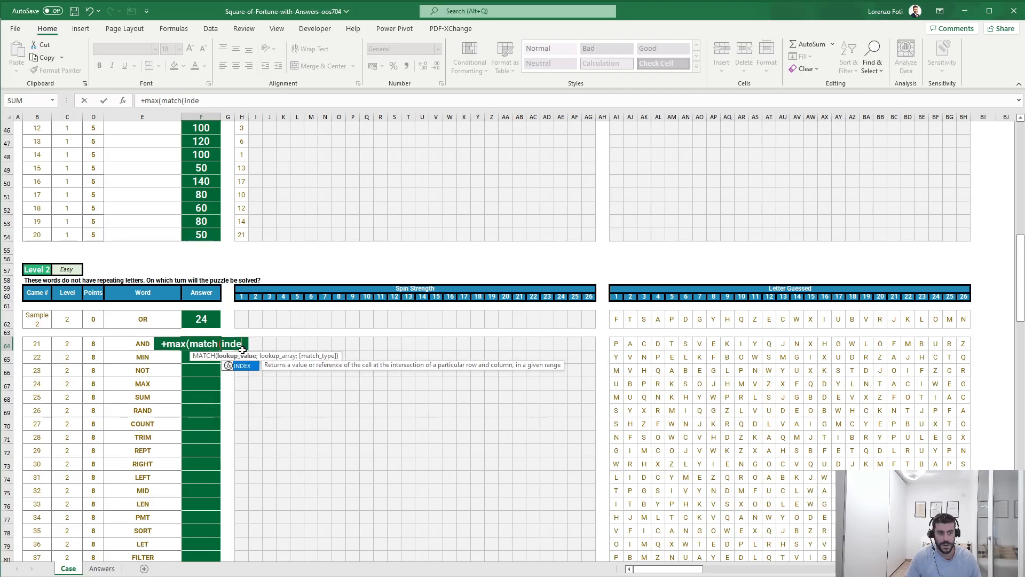
{"action": "type", "text": "x"}
{"action": "key", "text": "BackSpace"}
{"action": "key", "text": "BackSpace"}
{"action": "key", "text": "BackSpace"}
{"action": "key", "text": "BackSpace"}
{"action": "key", "text": "BackSpace"}
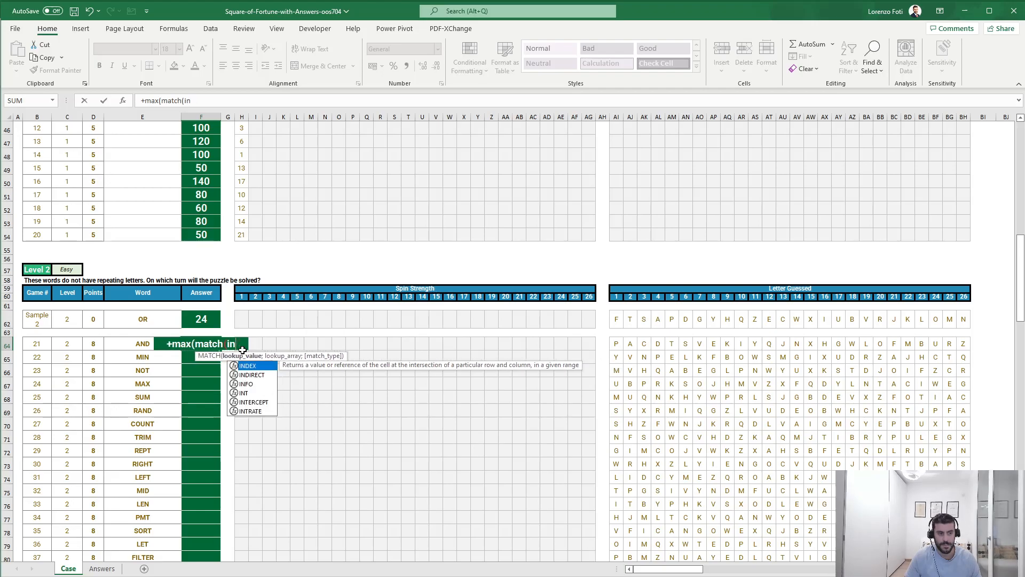
Build the MATCH lookup value in F64 as single letters of the word, using MID(E64;SEQUENCE(LEN(E64));1)
{"action": "type", "text": "mid("}
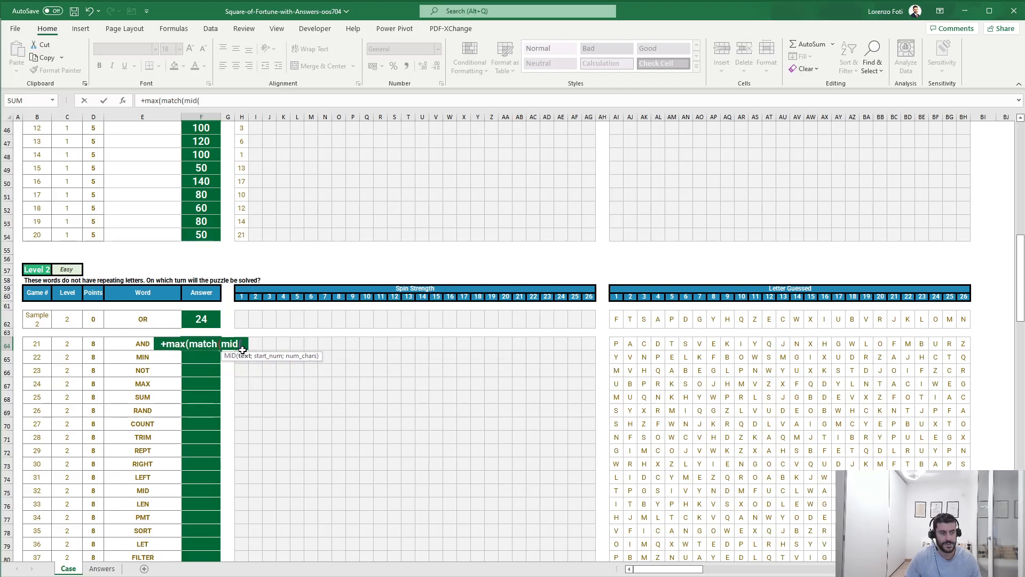
{"action": "key", "text": "Left"}
{"action": "type", "text": ";seq"}
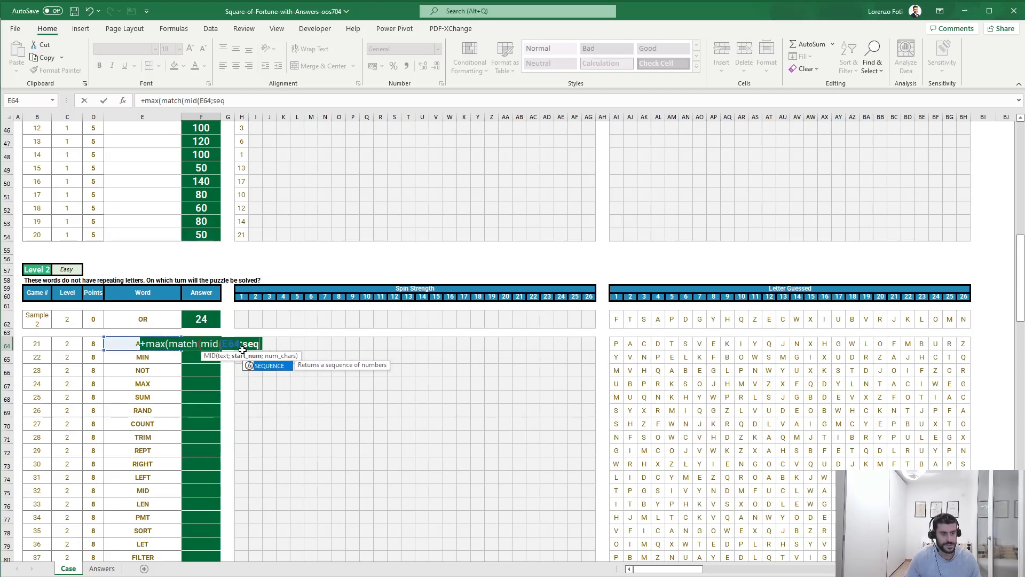
{"action": "key", "text": "Tab"}
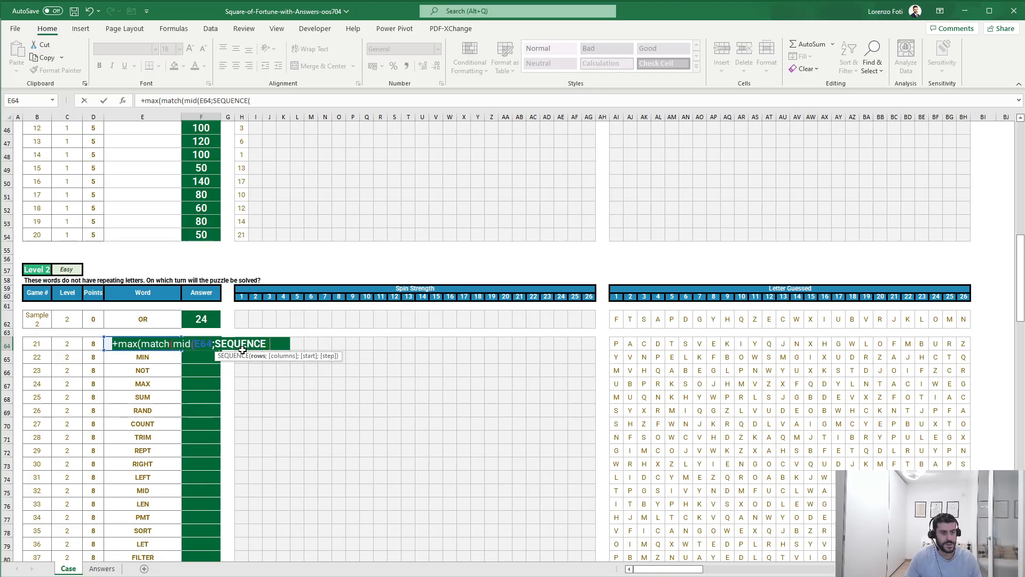
{"action": "type", "text": "len("}
{"action": "key", "text": "Left"}
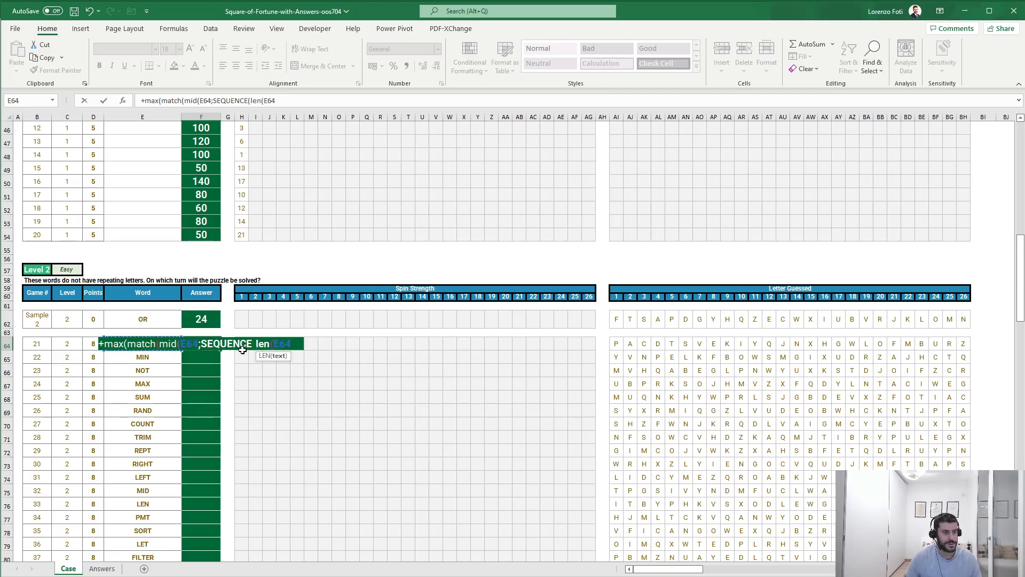
{"action": "type", "text": ");;"}
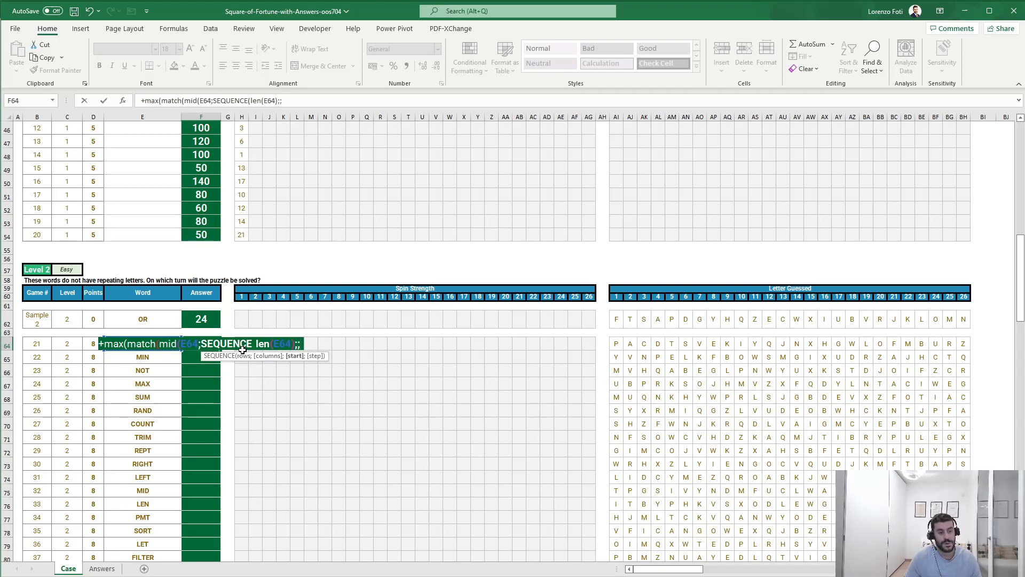
{"action": "key", "text": "BackSpace"}
{"action": "key", "text": "BackSpace"}
{"action": "type", "text": ");1)"}
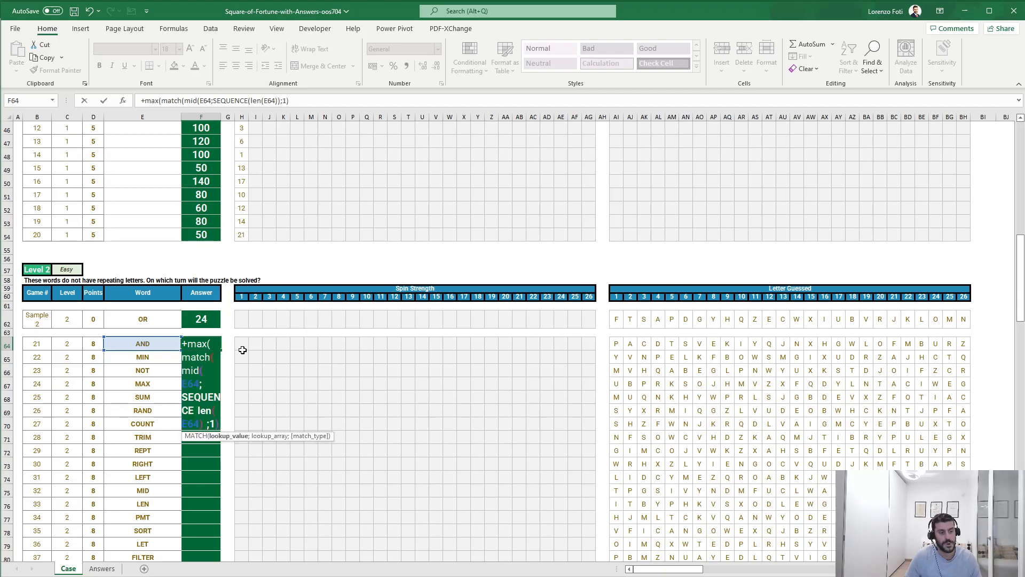
Match the letters exactly against the guessed letters in AI64:BH64 with match type 0, and complete the F64 formula
{"action": "type", "text": ";"}
{"action": "key", "text": "ctrl+Right"}
{"action": "key", "text": "ctrl+Right"}
{"action": "key", "text": "Left"}
{"action": "key", "text": "ctrl+Left"}
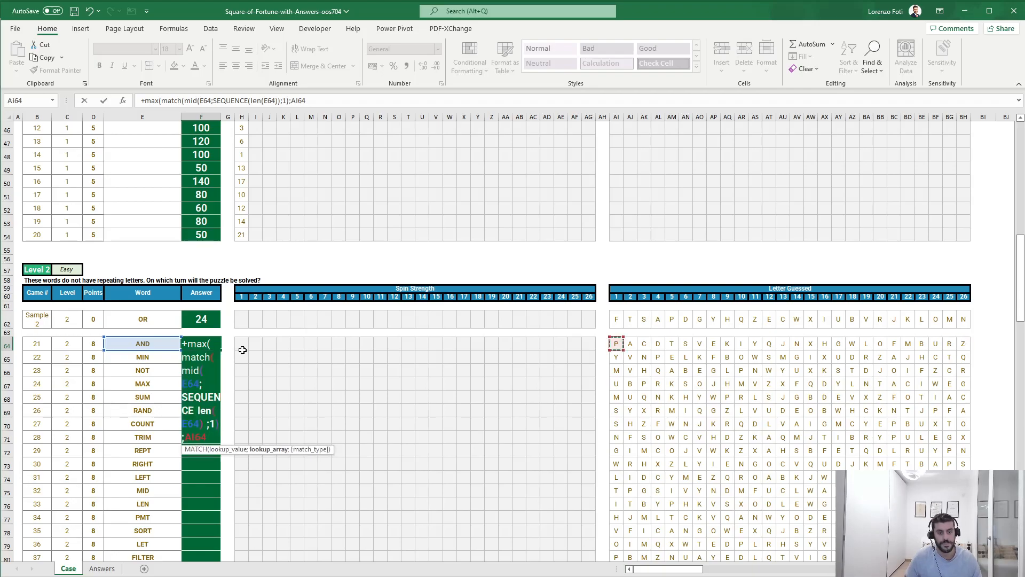
{"action": "key", "text": "ctrl+shift+Right"}
{"action": "type", "text": "0))"}
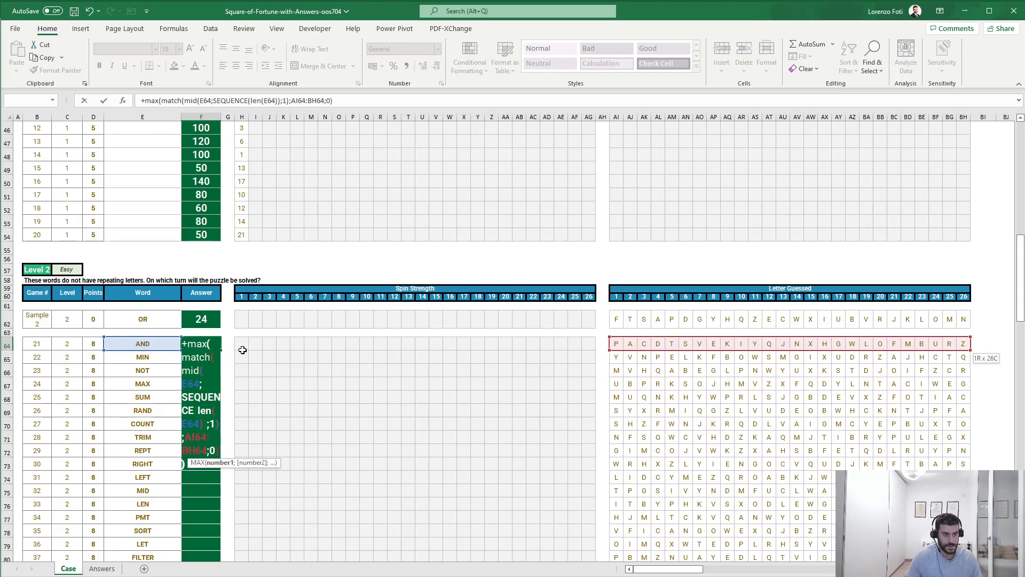
{"action": "key", "text": "Return"}
Copy the F64 formula down the Level 2 answer column to F83
{"action": "key", "text": "Up"}
{"action": "key", "text": "ctrl+c"}
{"action": "key", "text": "Left"}
{"action": "key", "text": "ctrl+Down"}
{"action": "key", "text": "Right"}
{"action": "key", "text": "ctrl+shift+Up"}
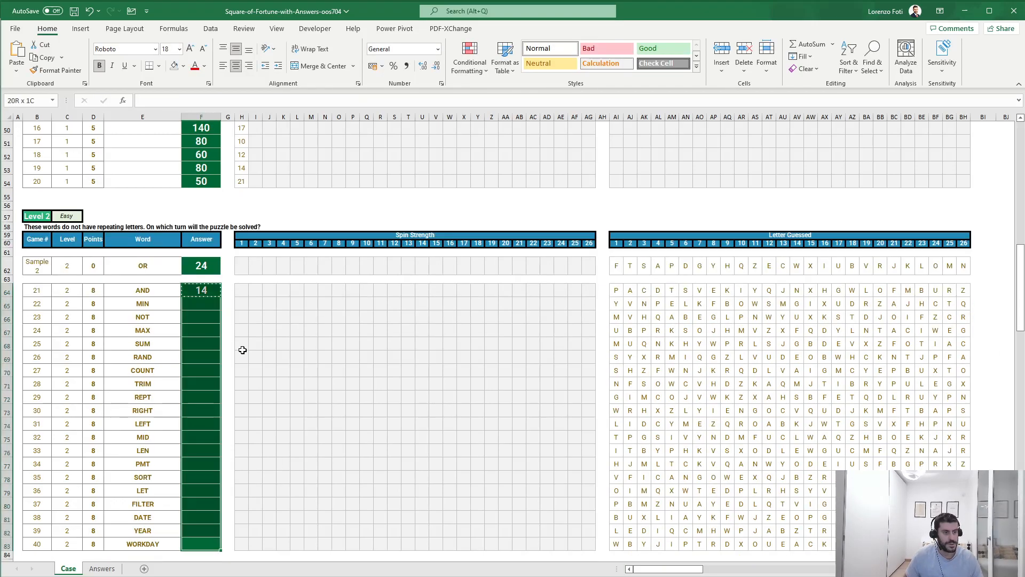
{"action": "key", "text": "ctrl+v"}
{"action": "key", "text": "ctrl+Up"}
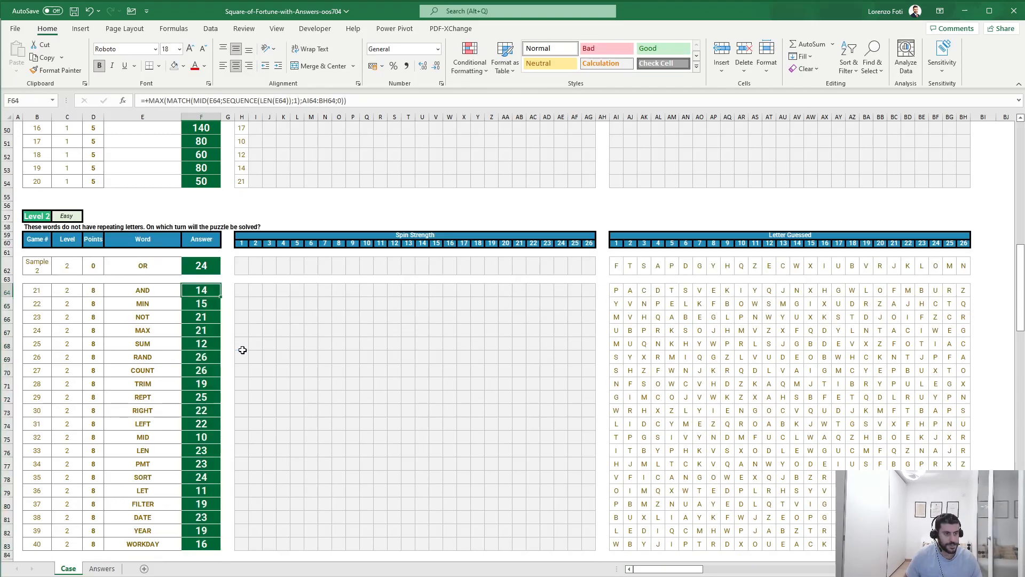
Try the F64 formula in the Level 2 sample answer cell F62, and undo the paste
{"action": "key", "text": "Up"}
{"action": "key", "text": "Up"}
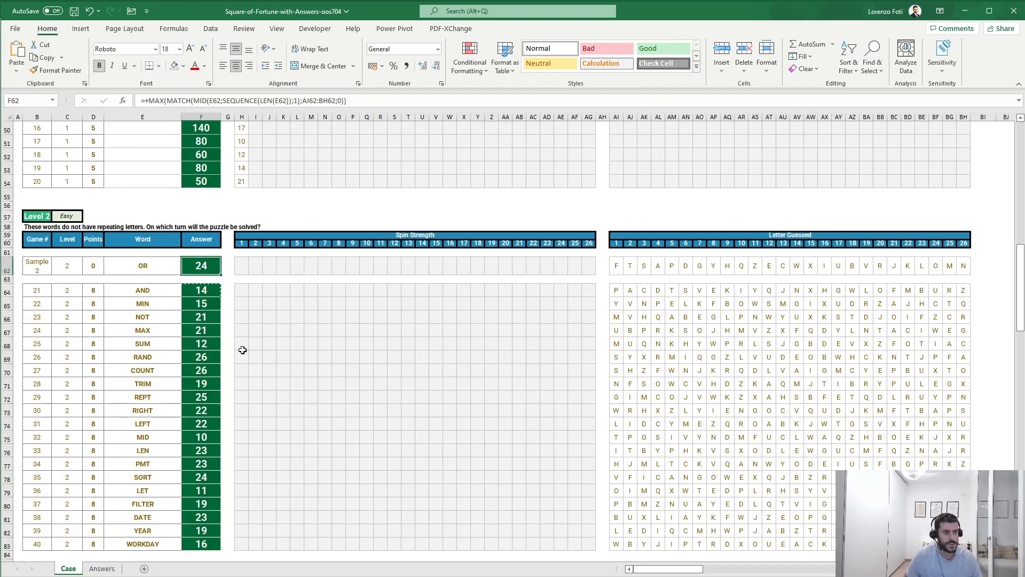
{"action": "key", "text": "Down"}
{"action": "key", "text": "Down"}
{"action": "key", "text": "Escape"}
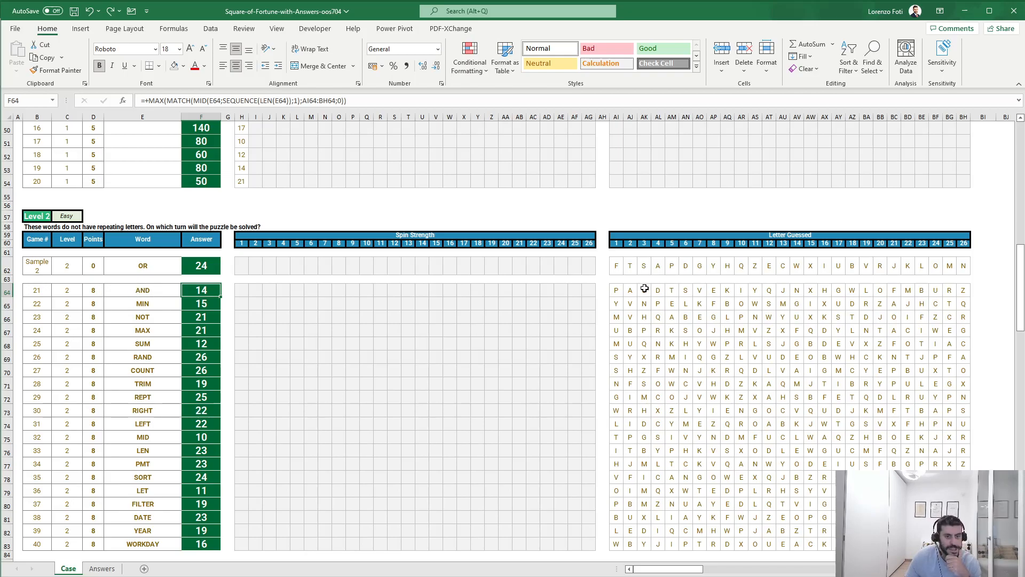
Review the guessed letters in AI64:BH64 against the F64 formula and the Level 2 answers in F64:F83
{"action": "left_click", "coordinate": [614, 290]}
{"action": "left_click_drag", "start_coordinate": [614, 289], "coordinate": [964, 290]}
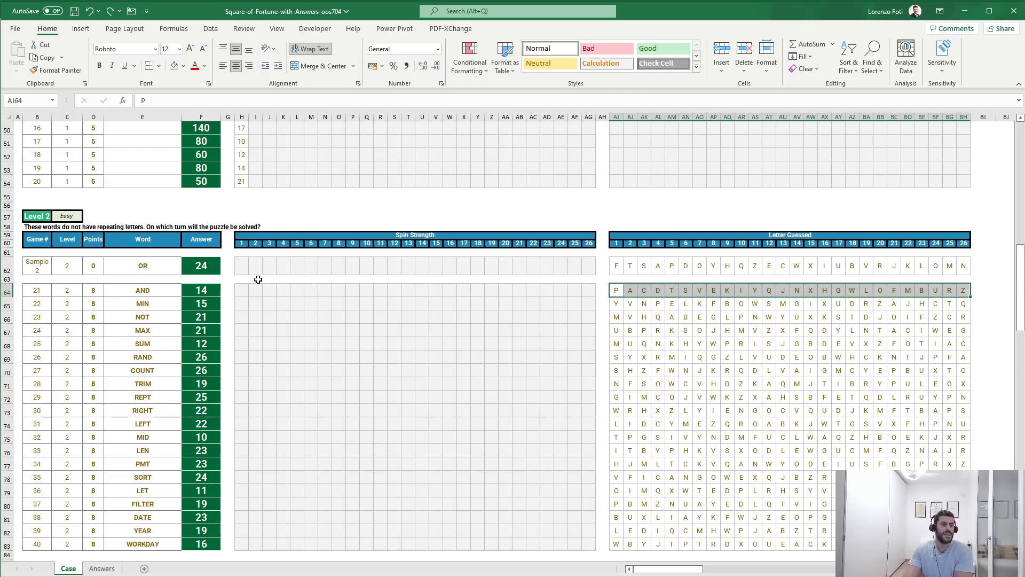
{"action": "left_click", "coordinate": [201, 288]}
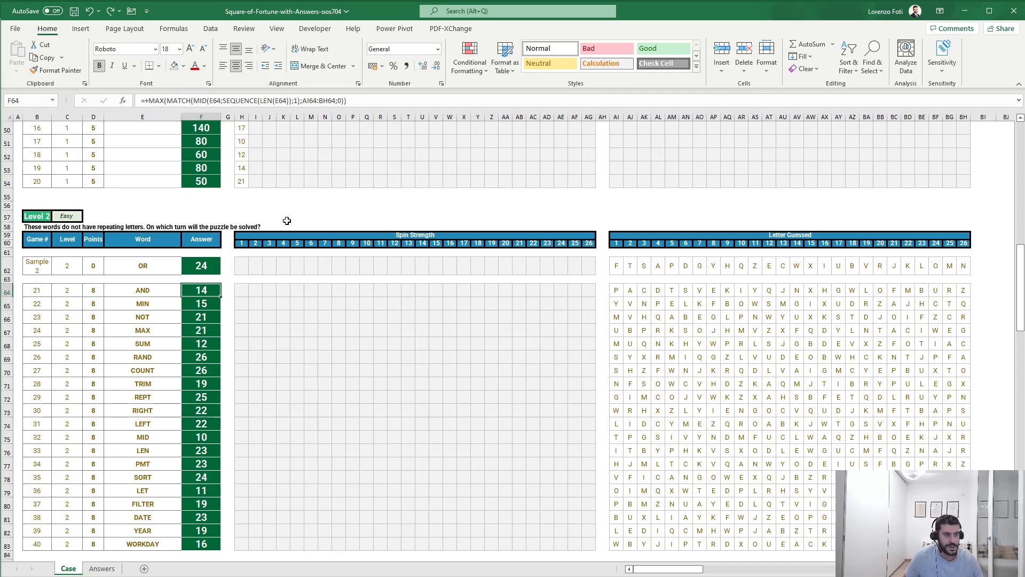
{"action": "key", "text": "ctrl+shift+Down"}
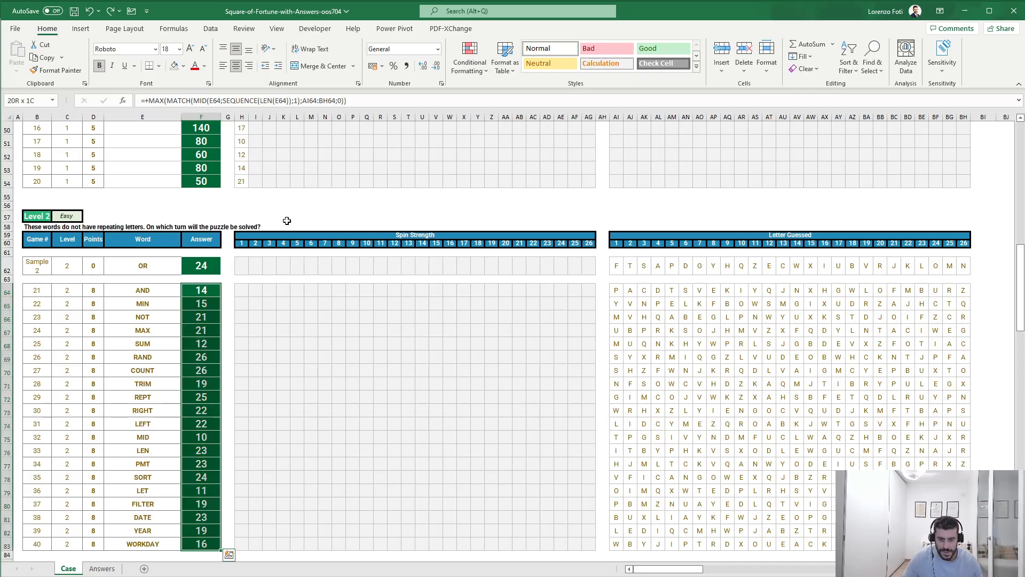
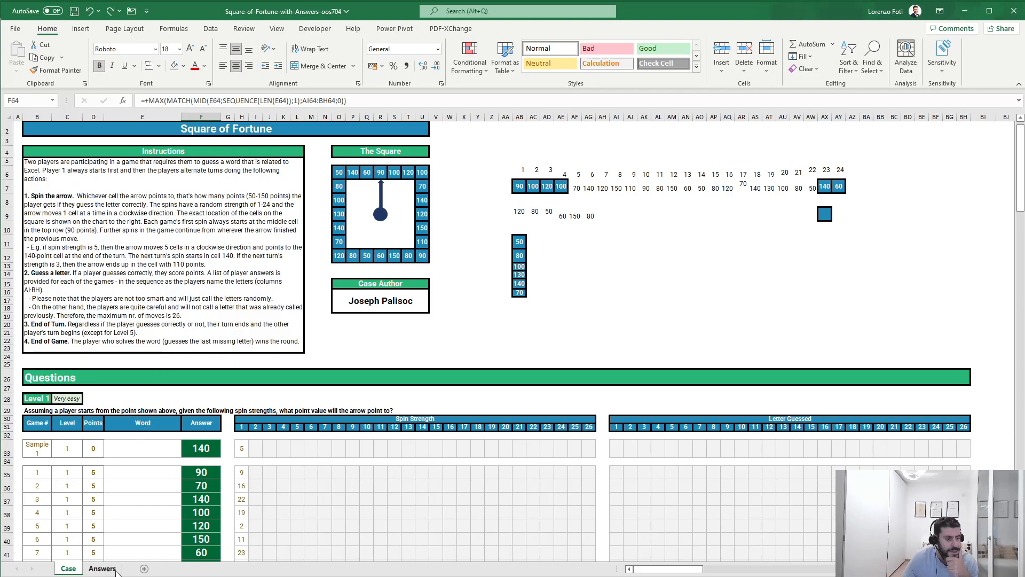
Add a new sheet between Case and Answers and name it slv
{"action": "left_click", "coordinate": [145, 569]}
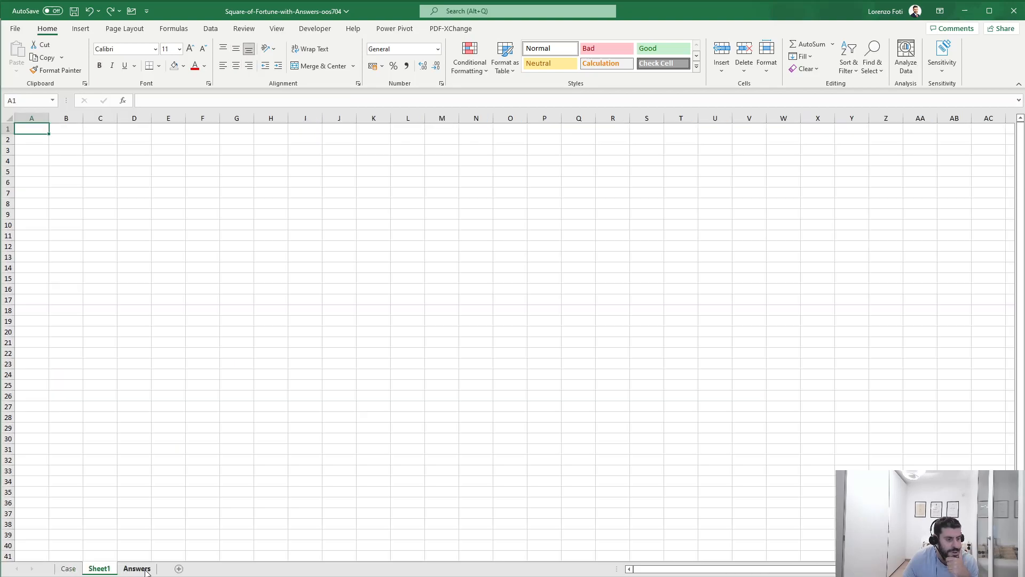
{"action": "double_click", "coordinate": [99, 569]}
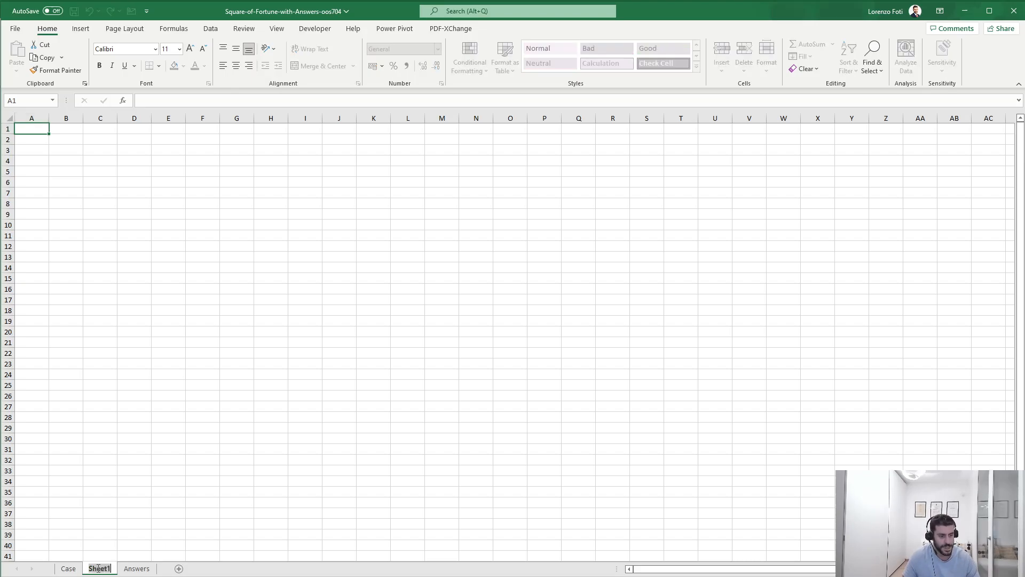
{"action": "type", "text": "slv"}
{"action": "key", "text": "Return"}
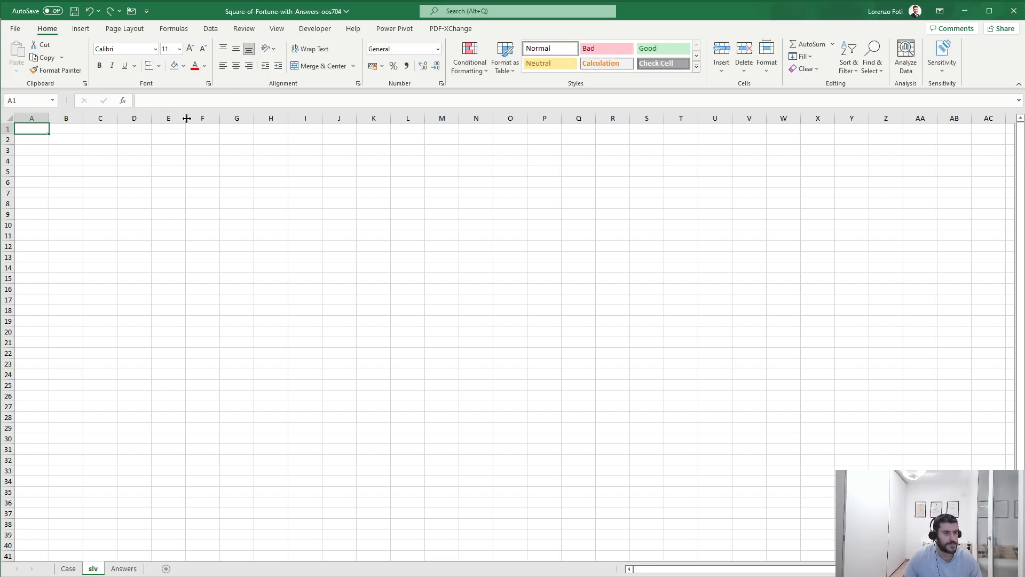
On the slv sheet, enter Example3 in F4 and start an XLOOKUP in F6 with F4 as the lookup value
{"action": "left_click", "coordinate": [204, 159]}
{"action": "type", "text": "Example"}
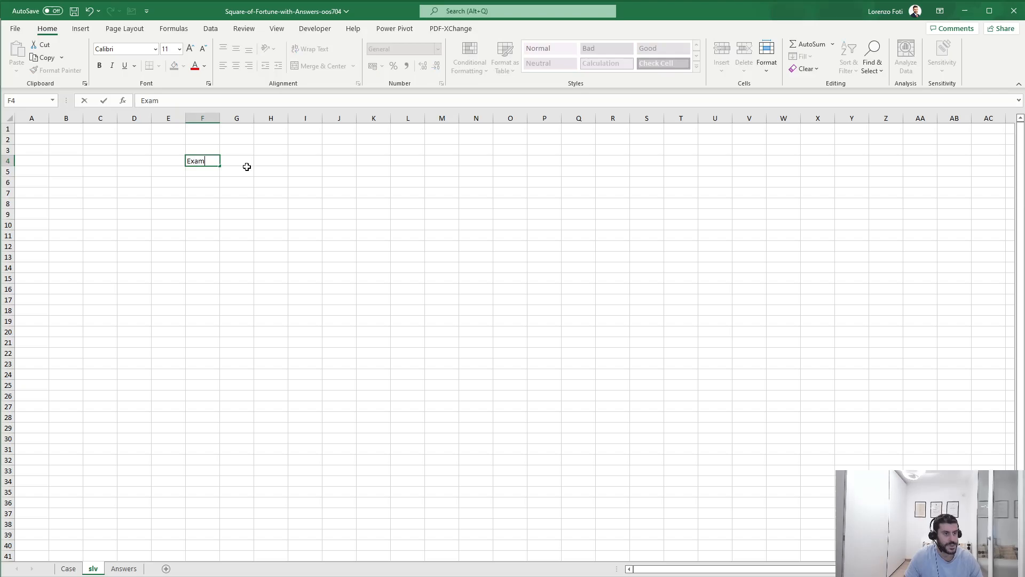
{"action": "key", "text": "Down"}
{"action": "key", "text": "Down"}
{"action": "type", "text": "+XLOOKUP("}
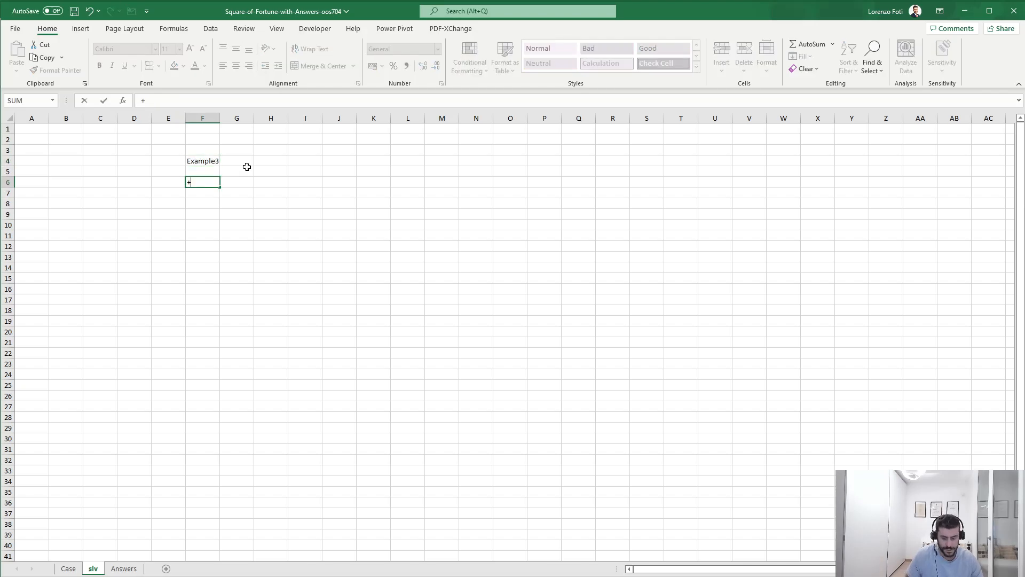
{"action": "key", "text": "Up"}
{"action": "key", "text": "Up"}
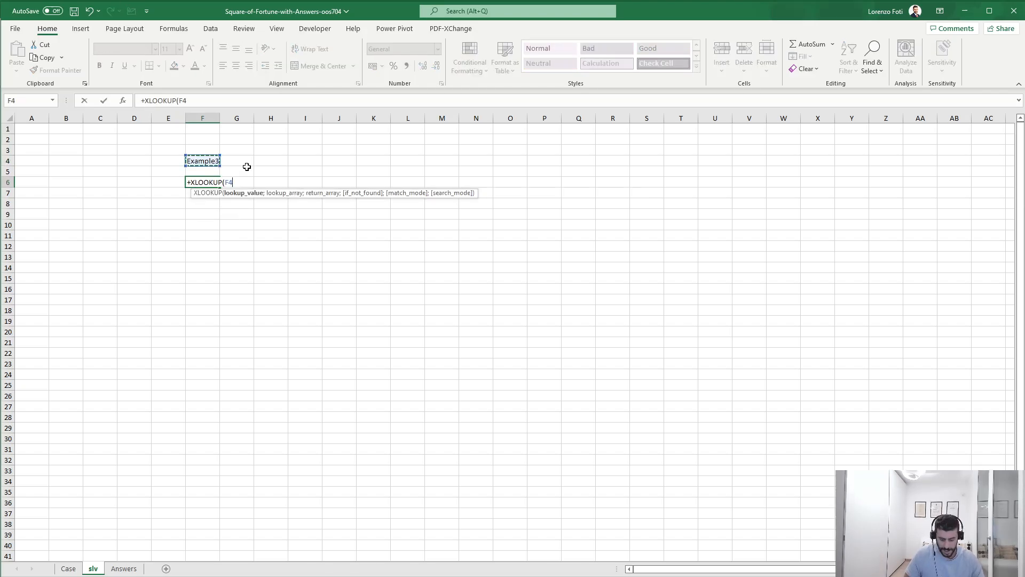
Set the XLOOKUP's lookup array to the Game # column of the Case sheet, Case!B:B
{"action": "type", "text": ";"}
{"action": "key", "text": "ctrl+Page_Up"}
{"action": "key", "text": "Down"}
{"action": "key", "text": "Down"}
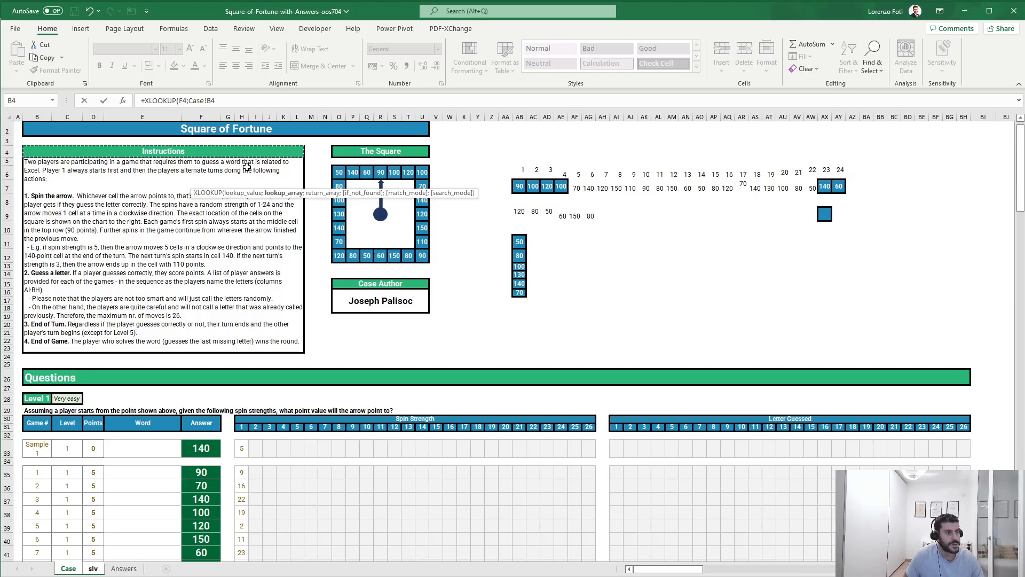
{"action": "key", "text": "ctrl+space"}
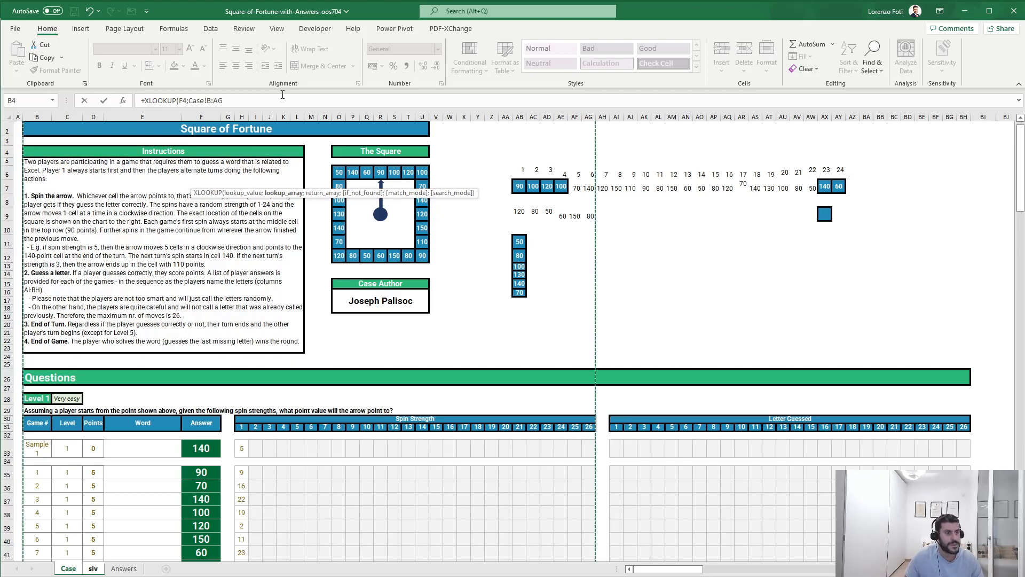
{"action": "left_click", "coordinate": [282, 96]}
{"action": "key", "text": "BackSpace"}
{"action": "key", "text": "BackSpace"}
{"action": "type", "text": "b;"}
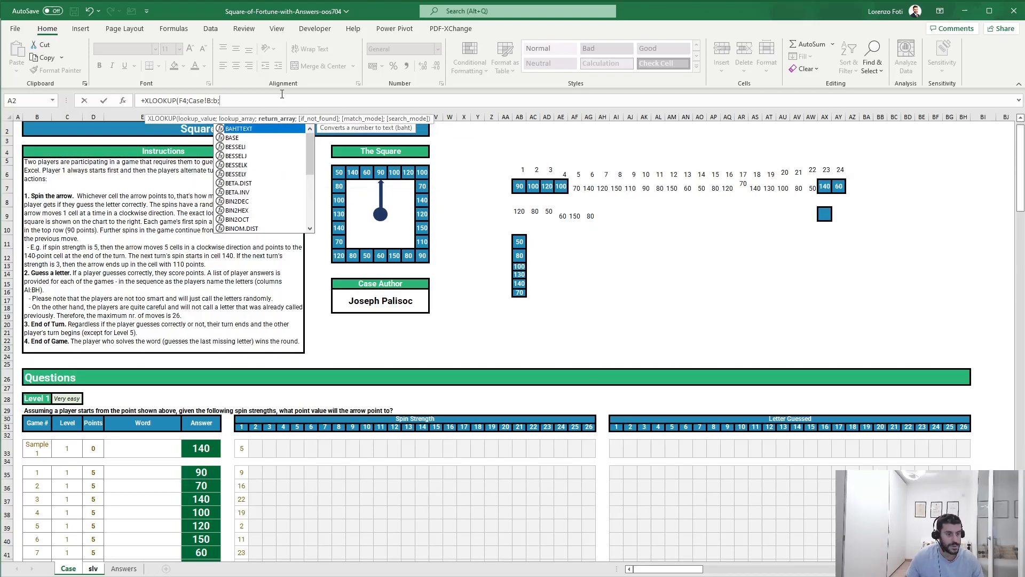
Set the XLOOKUP's return array to the spin strength and guessed letter columns, Case!H:BH, and complete the formula
{"action": "scroll", "coordinate": [244, 467], "scroll_direction": "down", "scroll_amount": 2}
{"action": "scroll", "coordinate": [244, 467], "scroll_direction": "down", "scroll_amount": 13}
{"action": "scroll", "coordinate": [241, 446], "scroll_direction": "down", "scroll_amount": 8}
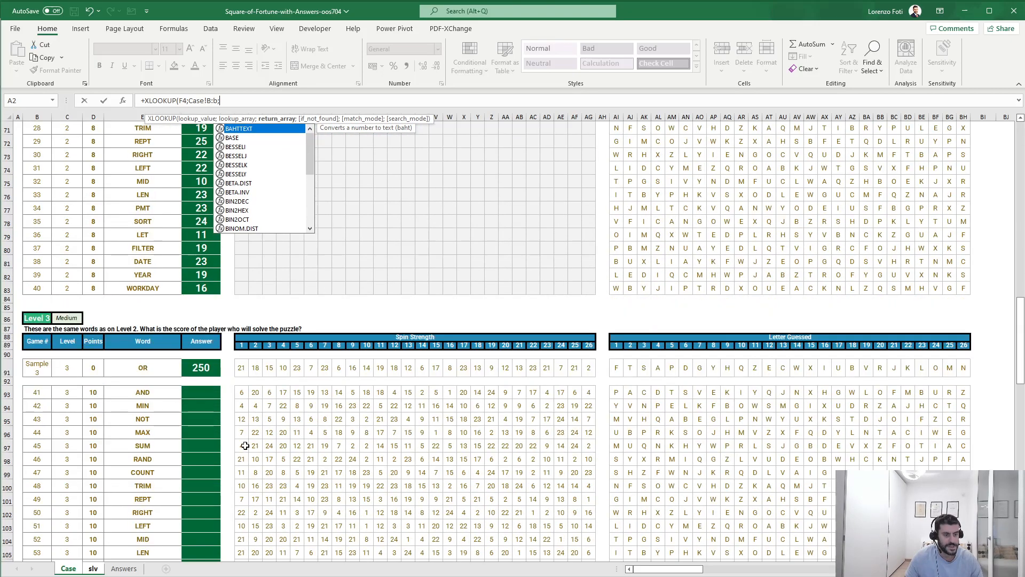
{"action": "left_click", "coordinate": [242, 394]}
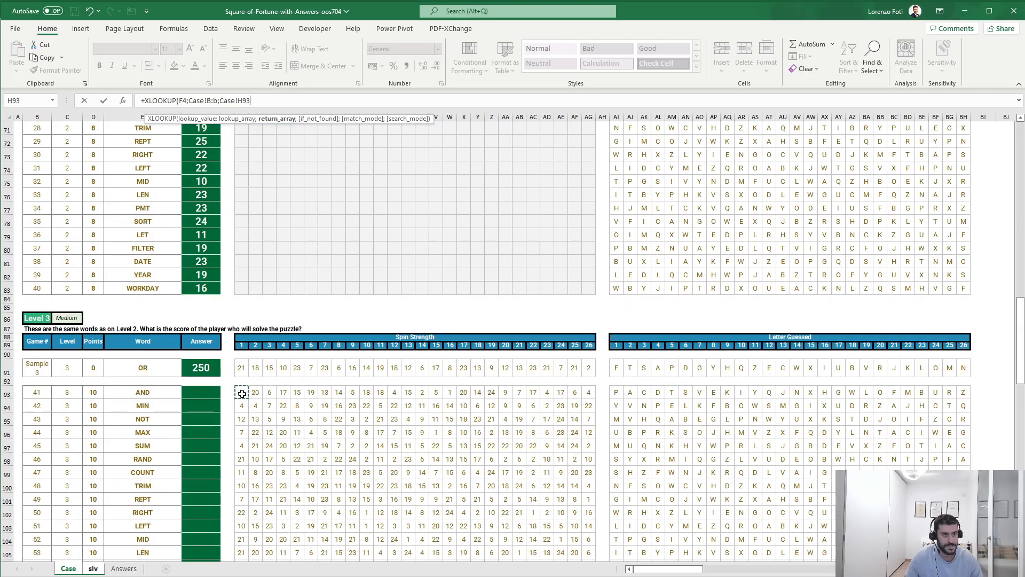
{"action": "left_click_drag", "start_coordinate": [242, 394], "coordinate": [963, 393]}
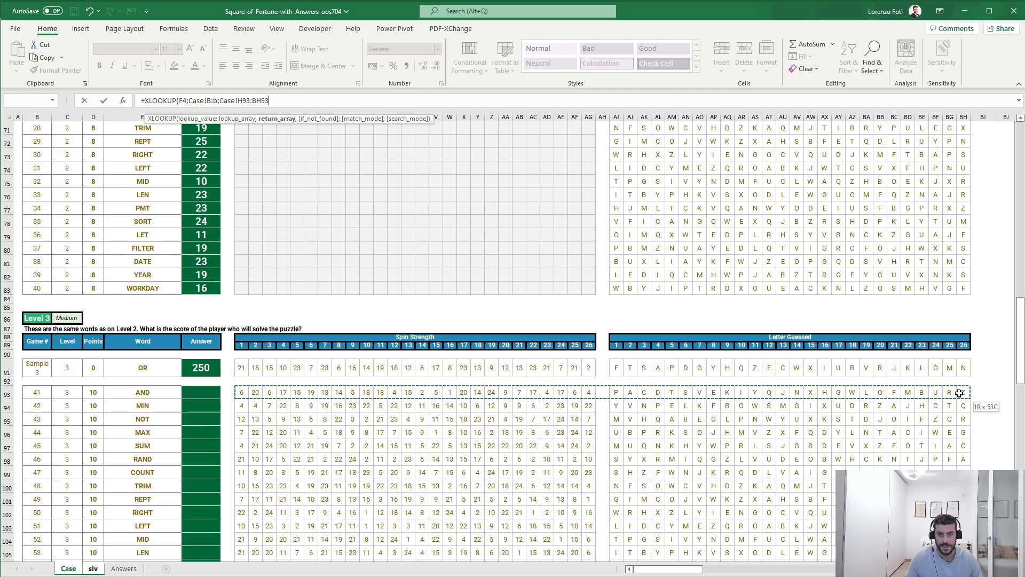
{"action": "left_click", "coordinate": [252, 102]}
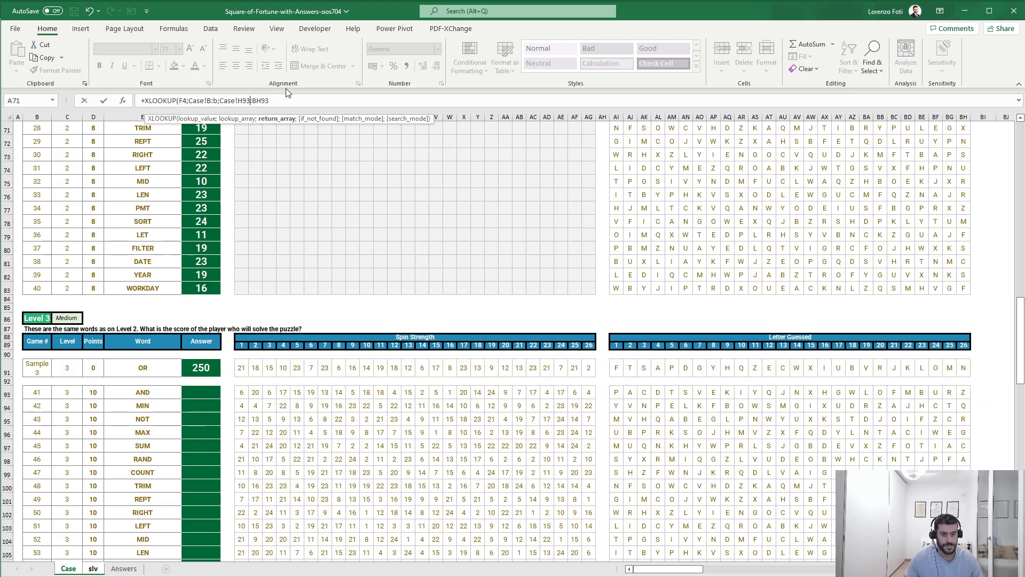
{"action": "key", "text": "BackSpace"}
{"action": "key", "text": "BackSpace"}
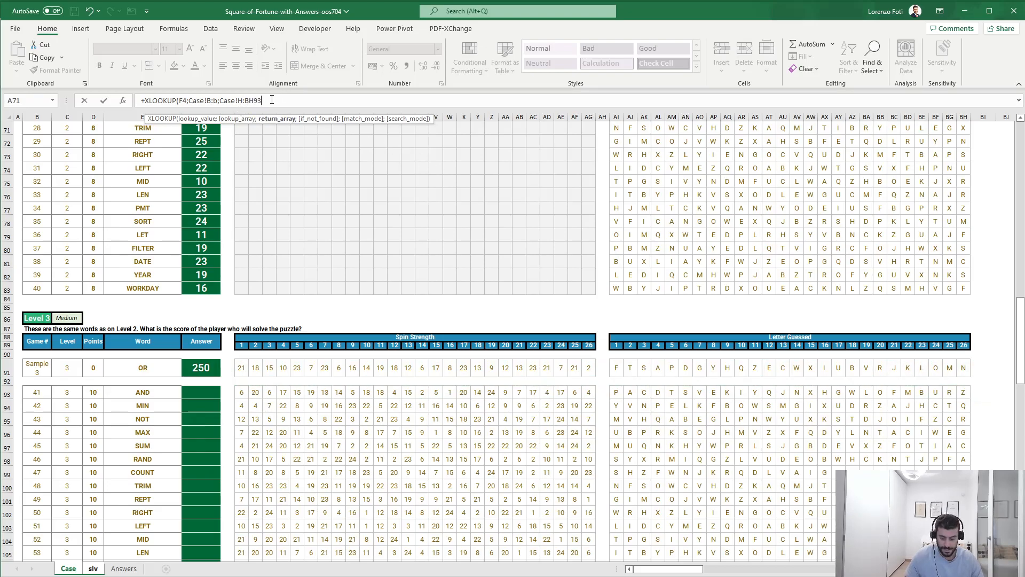
{"action": "key", "text": "Return"}
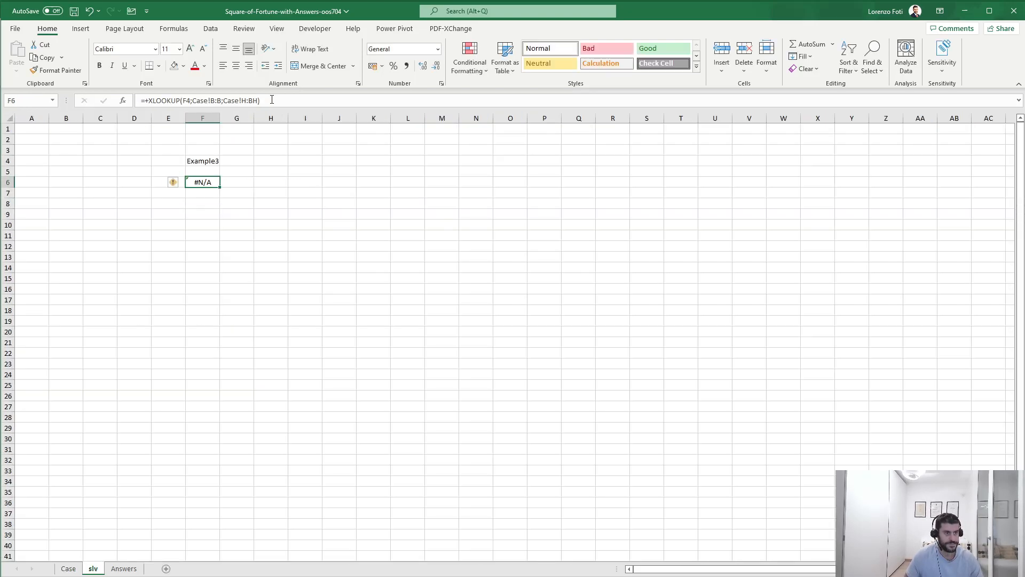
Check the sample's game name on the Case sheet and change the lookup value in slv cell F4 to Sample3
{"action": "left_click", "coordinate": [75, 569]}
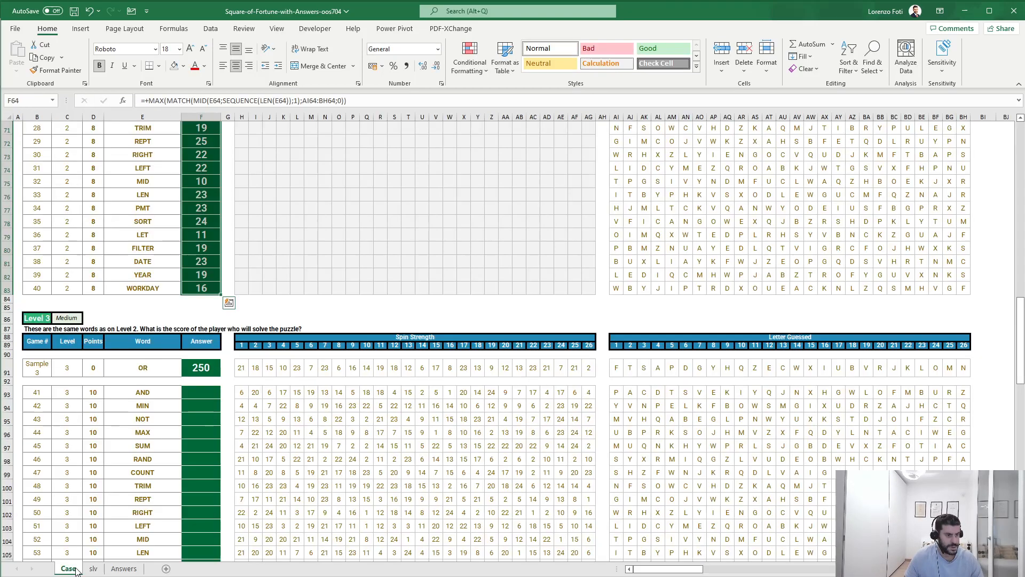
{"action": "left_click", "coordinate": [93, 569]}
{"action": "left_click", "coordinate": [215, 160]}
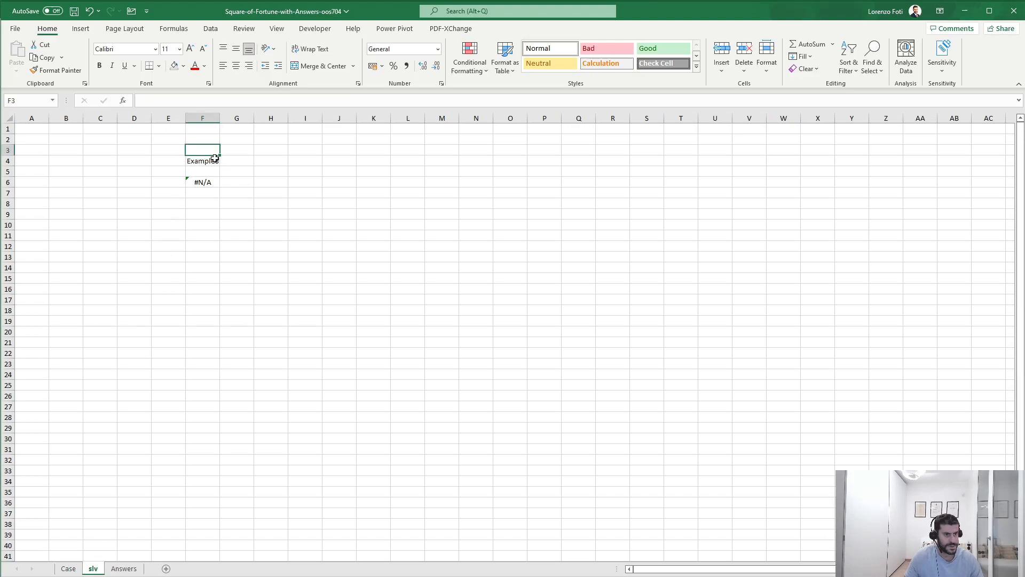
{"action": "type", "text": "Sample"}
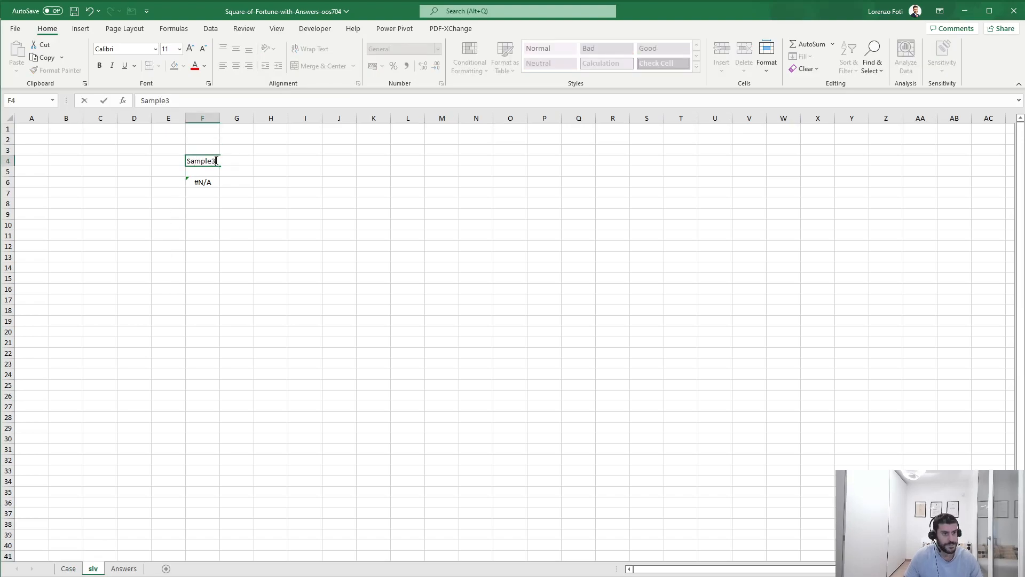
{"action": "key", "text": "Return"}
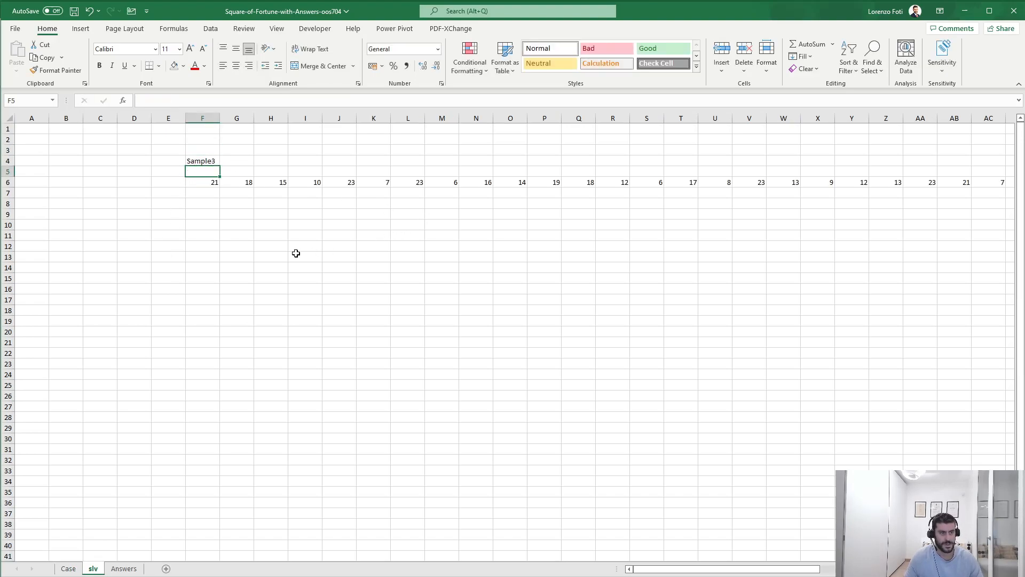
In slv cell F12, enter a TRANSPOSE formula over F6:AE6 to list the spin strengths vertically
{"action": "left_click", "coordinate": [193, 242]}
{"action": "type", "text": "+tr"}
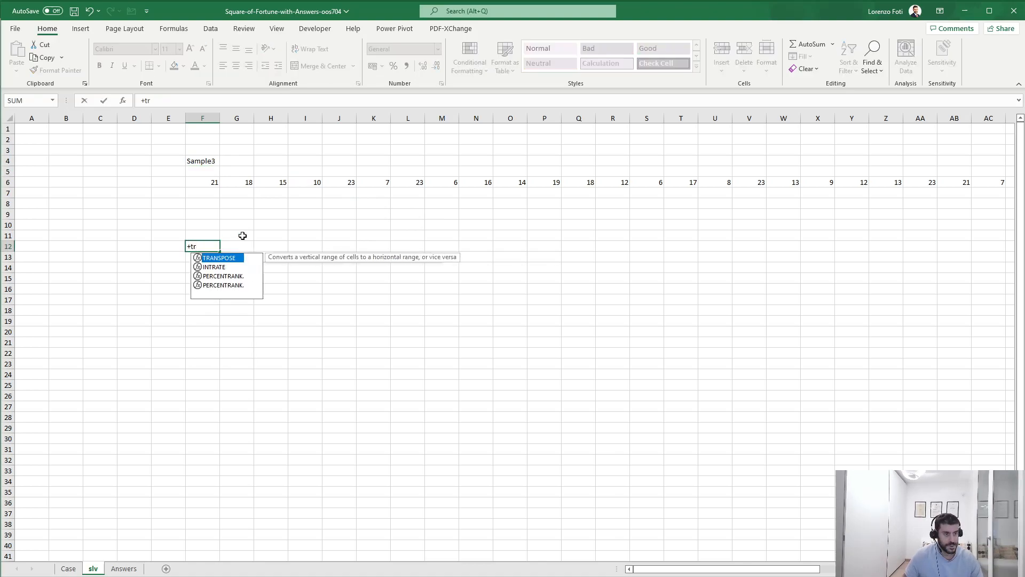
{"action": "key", "text": "Tab"}
{"action": "key", "text": "ctrl+Up"}
{"action": "key", "text": "shift+Right"}
{"action": "key", "text": "shift+Right"}
{"action": "key", "text": "shift+Right"}
{"action": "key", "text": "shift+Right"}
{"action": "key", "text": "shift+Right"}
{"action": "key", "text": "shift+Right"}
{"action": "key", "text": "shift+Right"}
{"action": "key", "text": "shift+Right"}
{"action": "key", "text": "shift+Right"}
{"action": "key", "text": "shift+Right"}
{"action": "key", "text": "shift+Right"}
{"action": "key", "text": "shift+Right"}
{"action": "key", "text": "shift+Right"}
{"action": "key", "text": "shift+Right"}
{"action": "key", "text": "shift+Right"}
{"action": "key", "text": "shift+Right"}
{"action": "key", "text": "shift+Right"}
{"action": "key", "text": "shift+Right"}
{"action": "key", "text": "shift+Right"}
{"action": "key", "text": "shift+Right"}
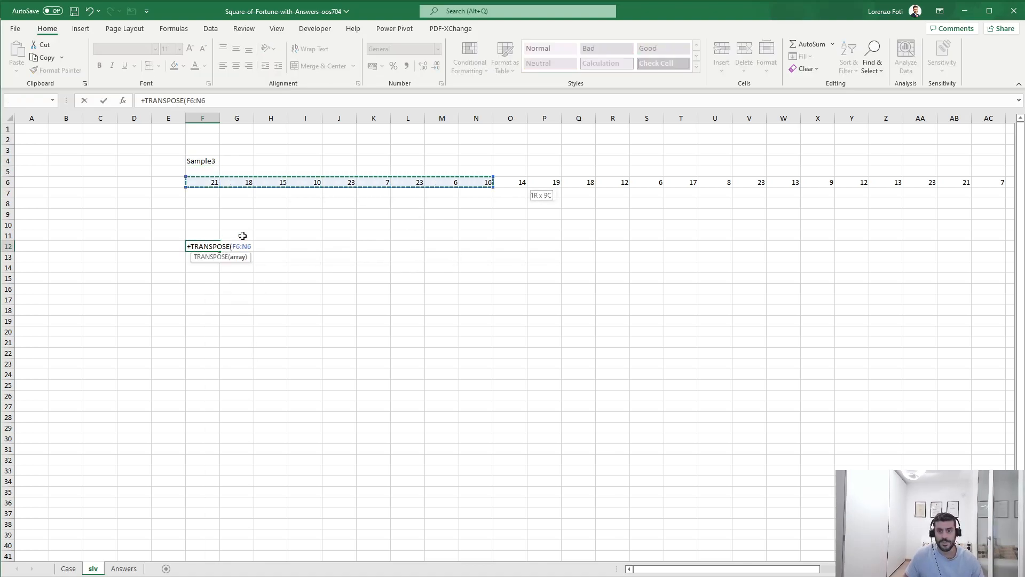
{"action": "key", "text": "shift+Right"}
{"action": "key", "text": "shift+Right"}
{"action": "key", "text": "shift+Right"}
{"action": "key", "text": "shift+Right"}
{"action": "key", "text": "shift+Right"}
{"action": "key", "text": "shift+Right"}
{"action": "key", "text": "shift+Left"}
{"action": "key", "text": "shift+Left"}
{"action": "key", "text": "shift+Left"}
{"action": "key", "text": "shift+Left"}
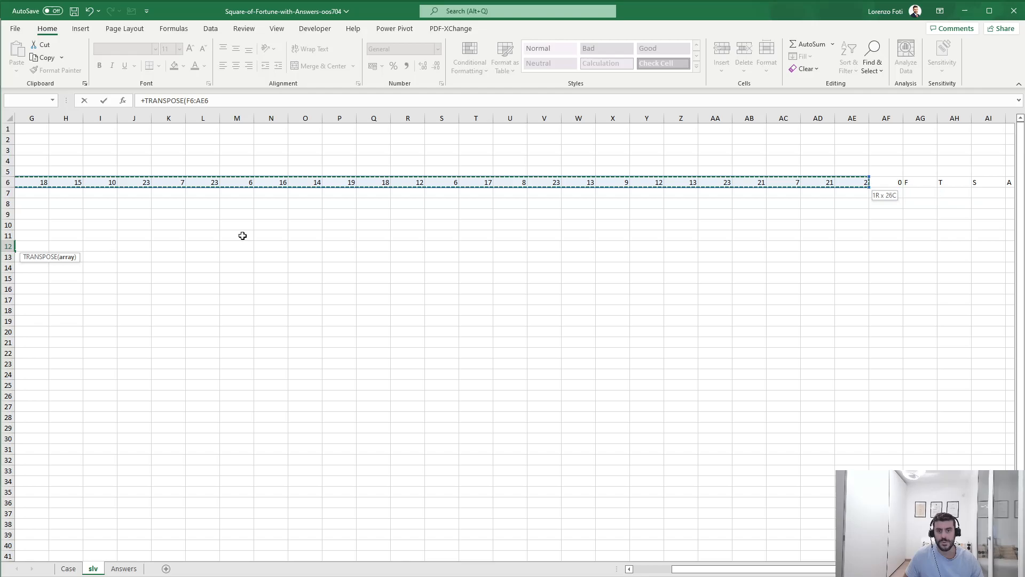
{"action": "type", "text": ")"}
{"action": "key", "text": "Return"}
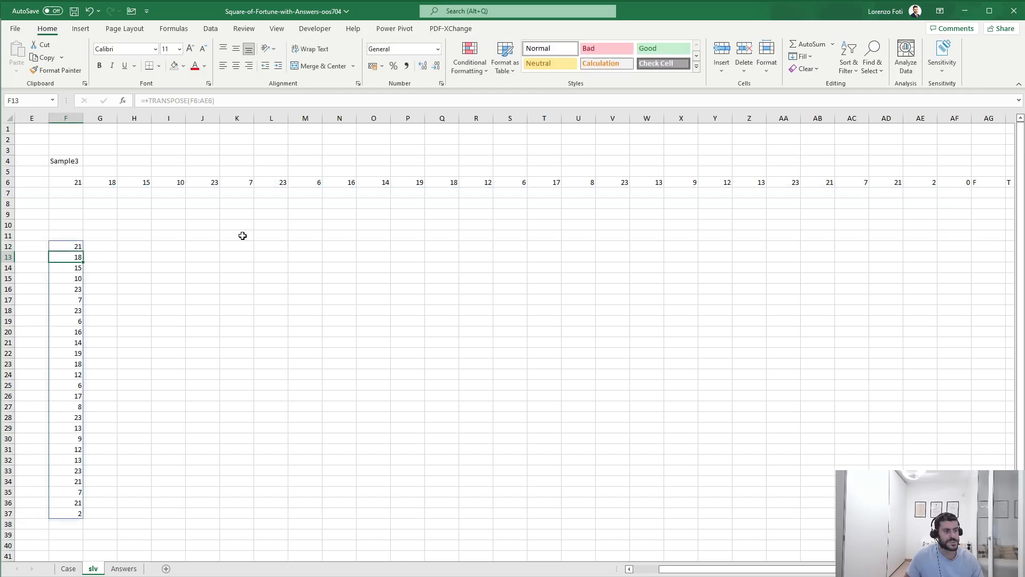
In G12, enter a TRANSPOSE formula over AG6:BF6 to list the guessed letters beside the spin strengths
{"action": "key", "text": "Up"}
{"action": "key", "text": "Right"}
{"action": "type", "text": "+tr"}
{"action": "key", "text": "Tab"}
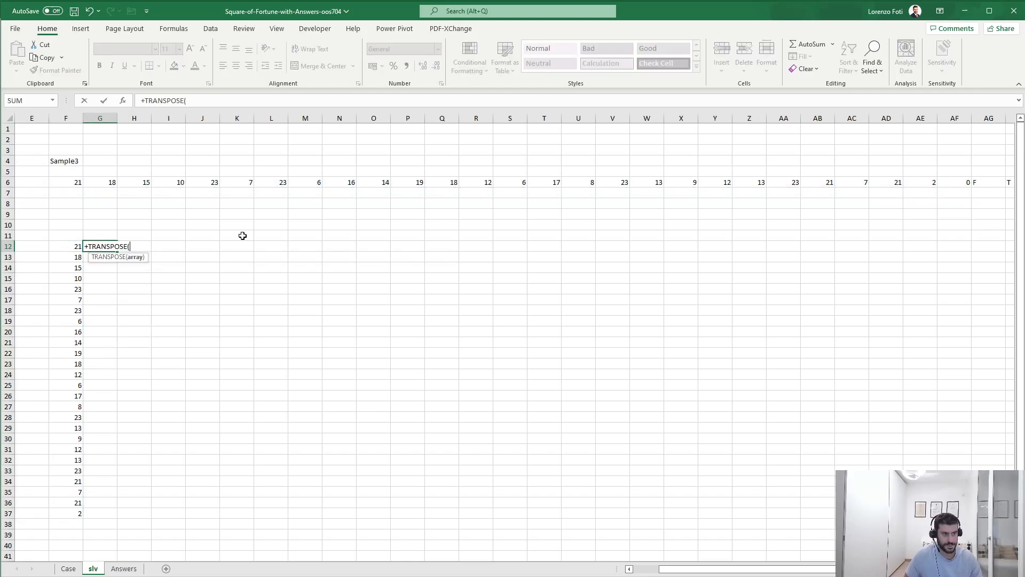
{"action": "key", "text": "ctrl+Up"}
{"action": "key", "text": "ctrl+Right"}
{"action": "key", "text": "shift+Left"}
{"action": "key", "text": "shift+Left"}
{"action": "key", "text": "shift+Left"}
{"action": "key", "text": "shift+Left"}
{"action": "key", "text": "shift+Left"}
{"action": "key", "text": "shift+Left"}
{"action": "key", "text": "shift+Left"}
{"action": "key", "text": "shift+Left"}
{"action": "key", "text": "shift+Left"}
{"action": "key", "text": "shift+Left"}
{"action": "key", "text": "shift+Left"}
{"action": "key", "text": "shift+Left"}
{"action": "key", "text": "shift+Left"}
{"action": "key", "text": "shift+Left"}
{"action": "key", "text": "shift+Left"}
{"action": "key", "text": "shift+Left"}
{"action": "key", "text": "shift+Left"}
{"action": "key", "text": "shift+Left"}
{"action": "key", "text": "shift+Left"}
{"action": "key", "text": "shift+Left"}
{"action": "key", "text": "shift+Left"}
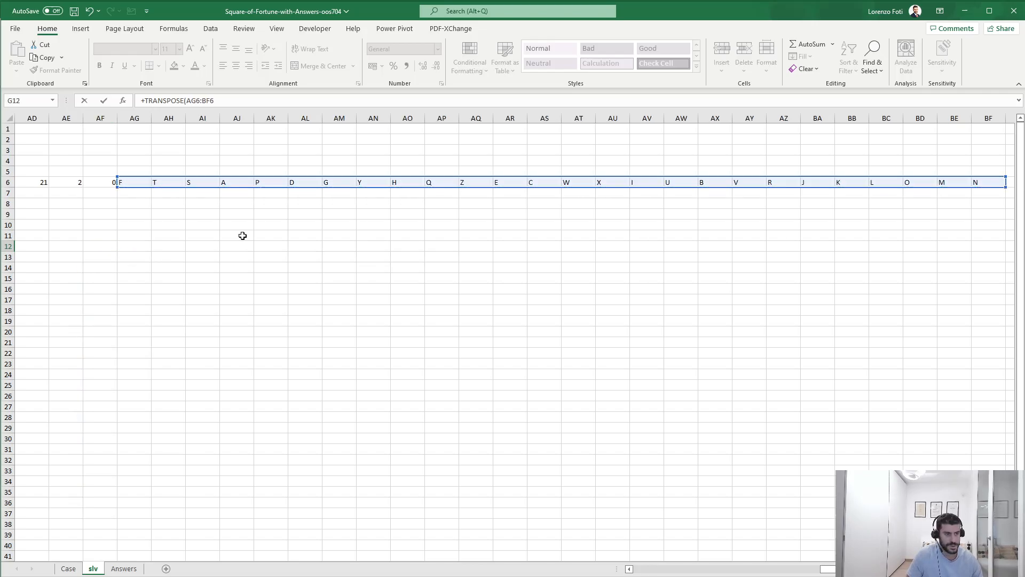
{"action": "key", "text": "Return"}
{"action": "key", "text": "Left"}
{"action": "key", "text": "Left"}
{"action": "key", "text": "Left"}
{"action": "key", "text": "Left"}
{"action": "key", "text": "Left"}
{"action": "key", "text": "Right"}
{"action": "key", "text": "Right"}
{"action": "key", "text": "Right"}
{"action": "key", "text": "Right"}
{"action": "key", "text": "Up"}
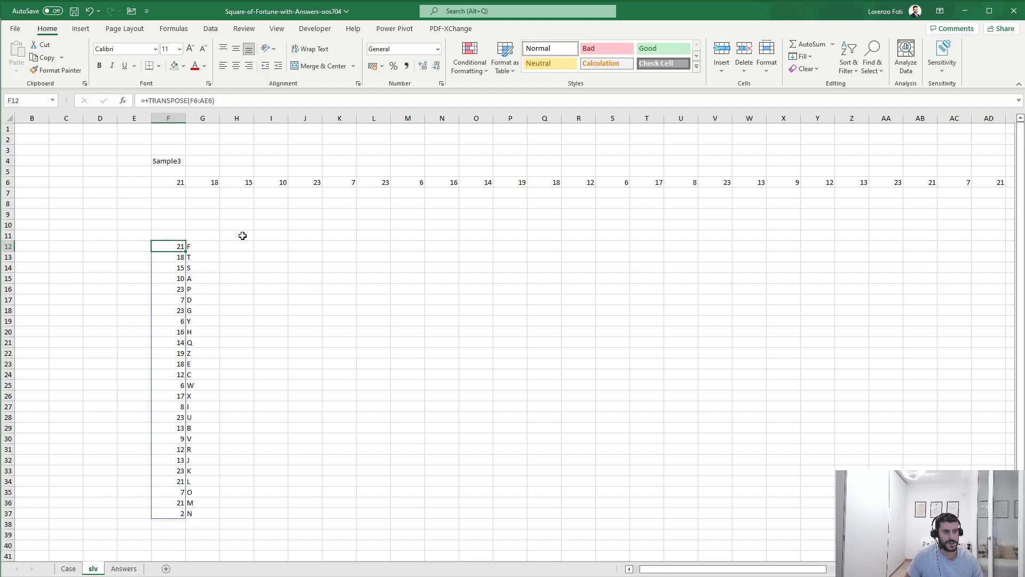
Examine the Level 3 section on the Case sheet, including its words, spin strengths and guessed letters
{"action": "key", "text": "ctrl+Page_Up"}
{"action": "key", "text": "Right"}
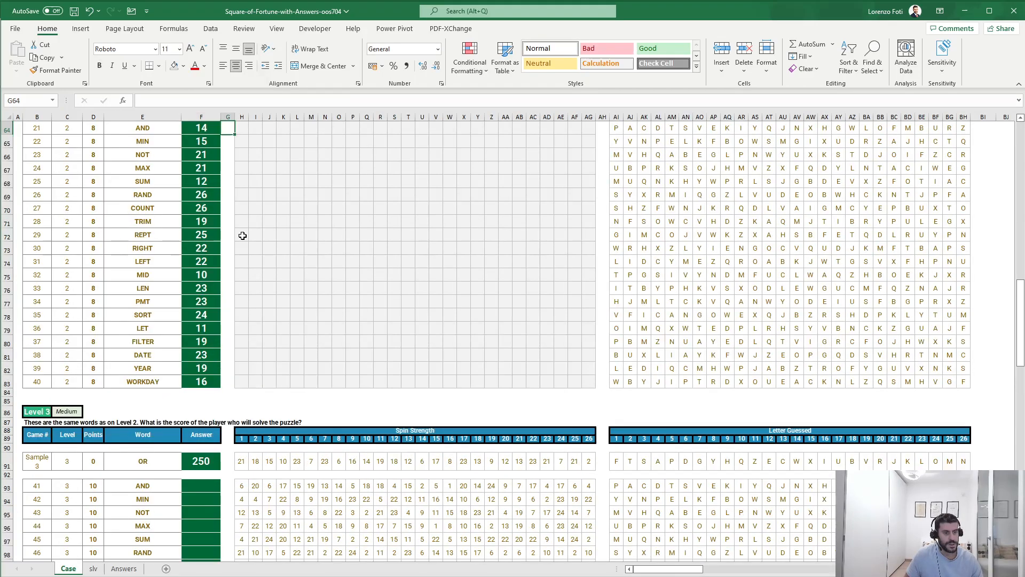
{"action": "key", "text": "Right"}
{"action": "key", "text": "Right"}
{"action": "key", "text": "Down"}
{"action": "key", "text": "Down"}
{"action": "key", "text": "Right"}
{"action": "key", "text": "Down"}
{"action": "key", "text": "Down"}
{"action": "scroll", "coordinate": [623, 494], "scroll_direction": "down", "scroll_amount": 5}
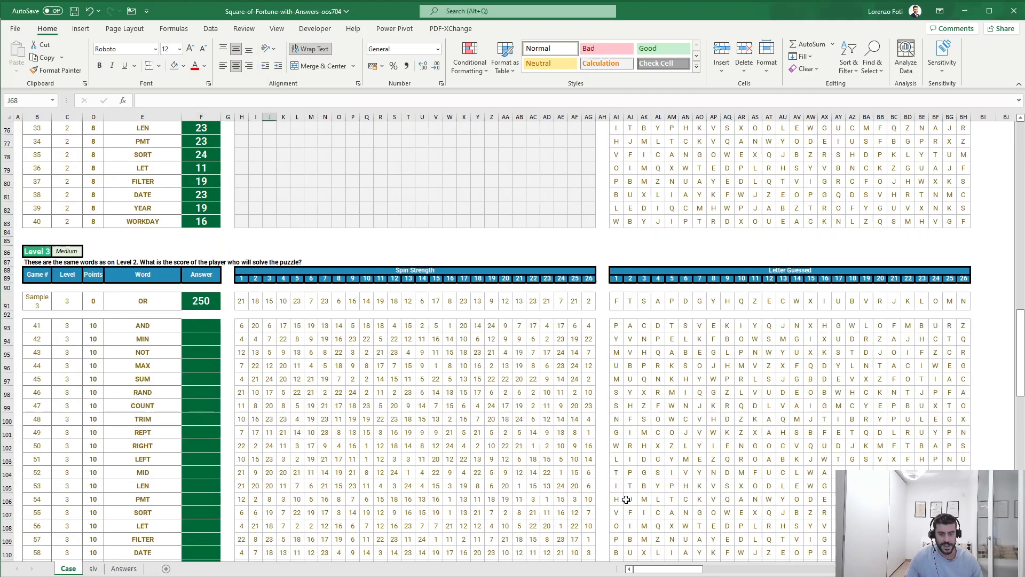
{"action": "left_click", "coordinate": [93, 568]}
{"action": "left_click", "coordinate": [68, 568]}
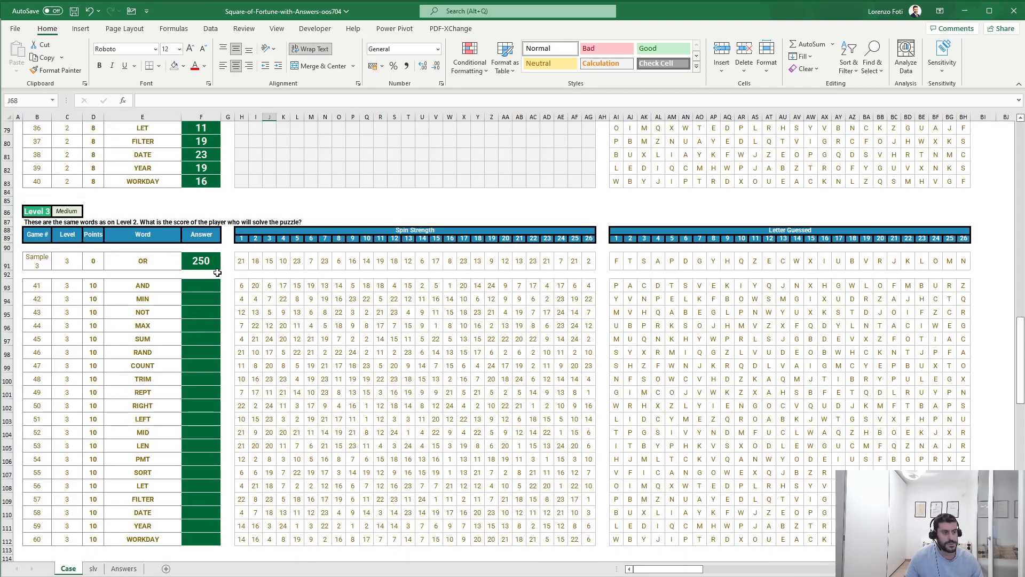
{"action": "left_click", "coordinate": [145, 287]}
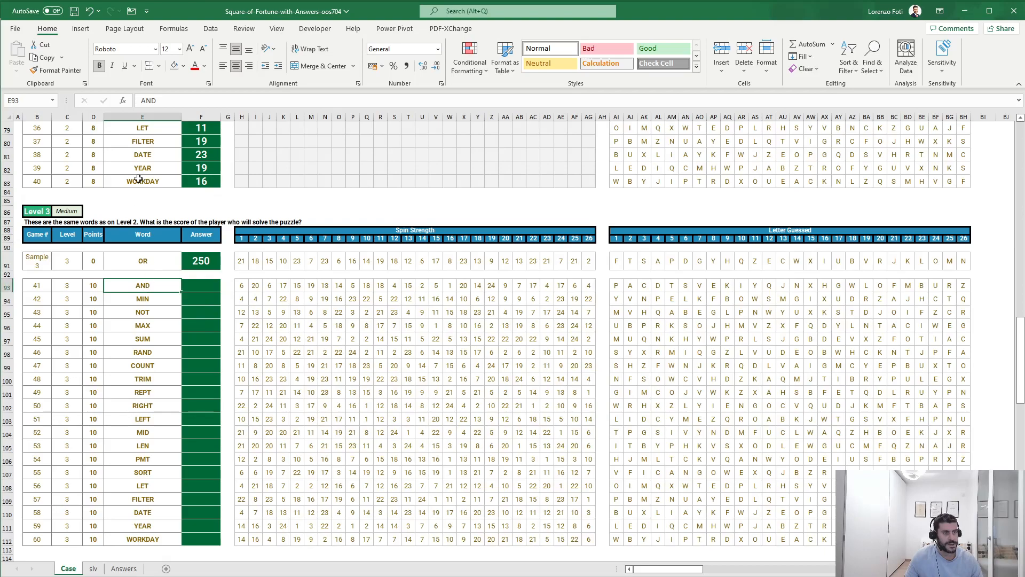
{"action": "left_click", "coordinate": [93, 568]}
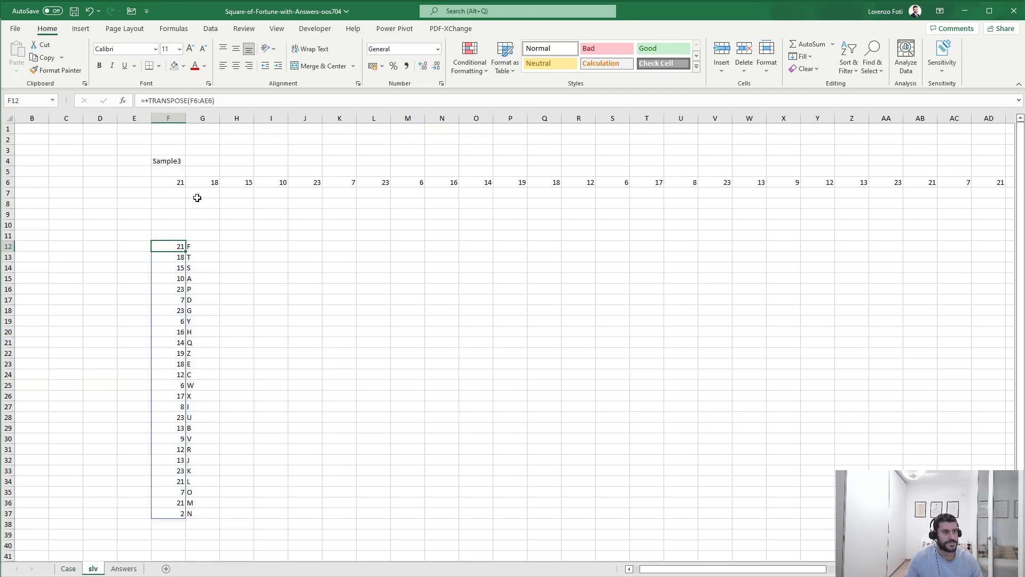
Copy the XLOOKUP formula text from slv cell F6 into F7 with its references unshifted
{"action": "left_click", "coordinate": [183, 180]}
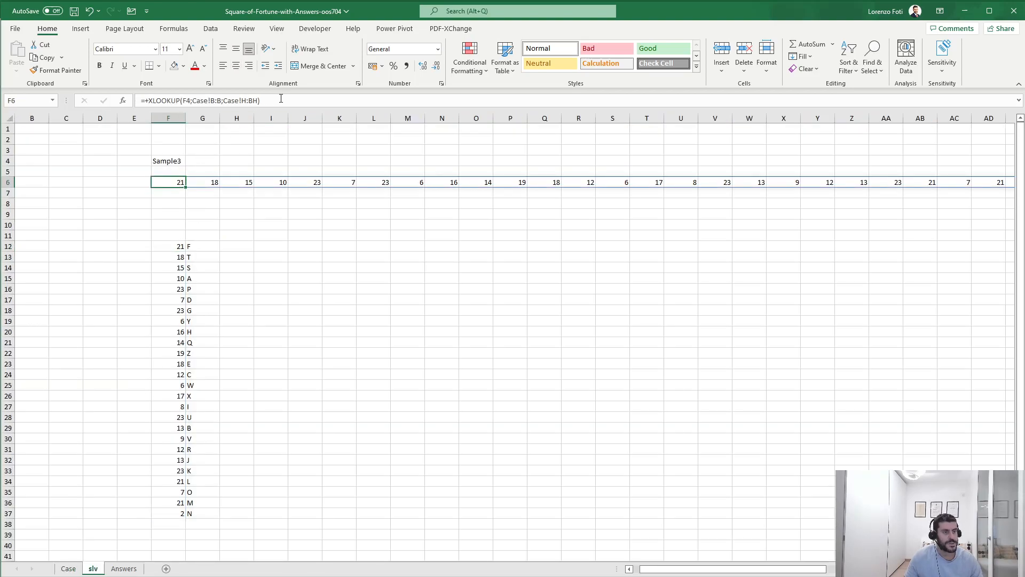
{"action": "left_click_drag", "start_coordinate": [280, 100], "coordinate": [126, 162]}
{"action": "key", "text": "ctrl+c"}
{"action": "key", "text": "Escape"}
{"action": "left_click", "coordinate": [169, 190]}
{"action": "left_click", "coordinate": [211, 101]}
{"action": "key", "text": "ctrl+v"}
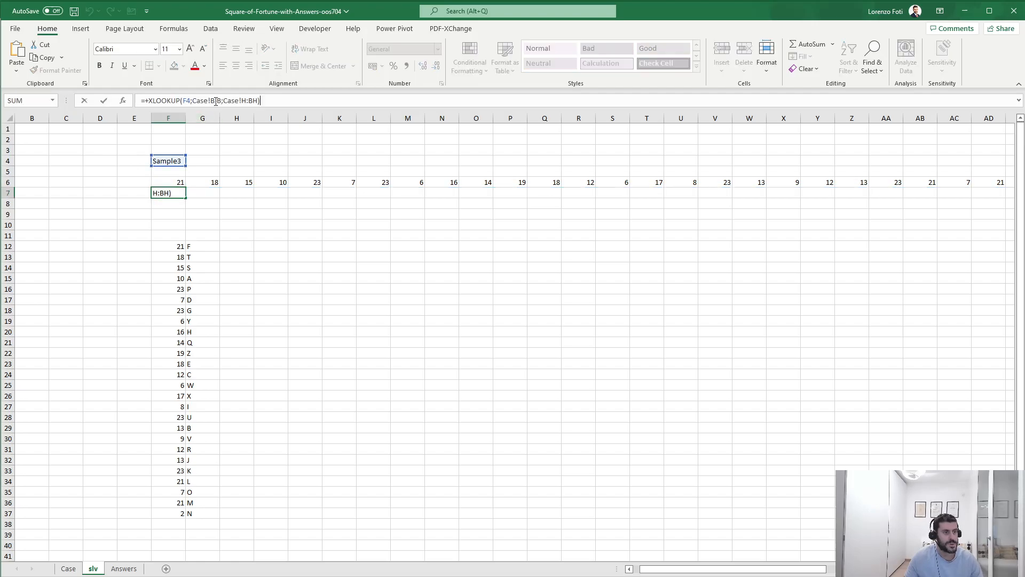
{"action": "key", "text": "Return"}
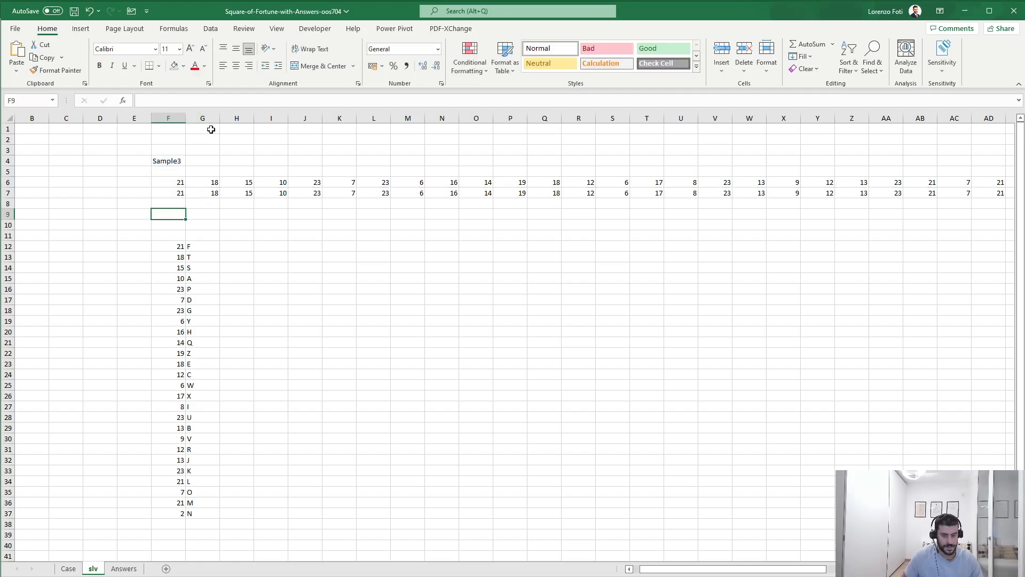
Check the word column on the Case sheet and change the F7 XLOOKUP's return array to Case!E:E
{"action": "key", "text": "ctrl+Page_Up"}
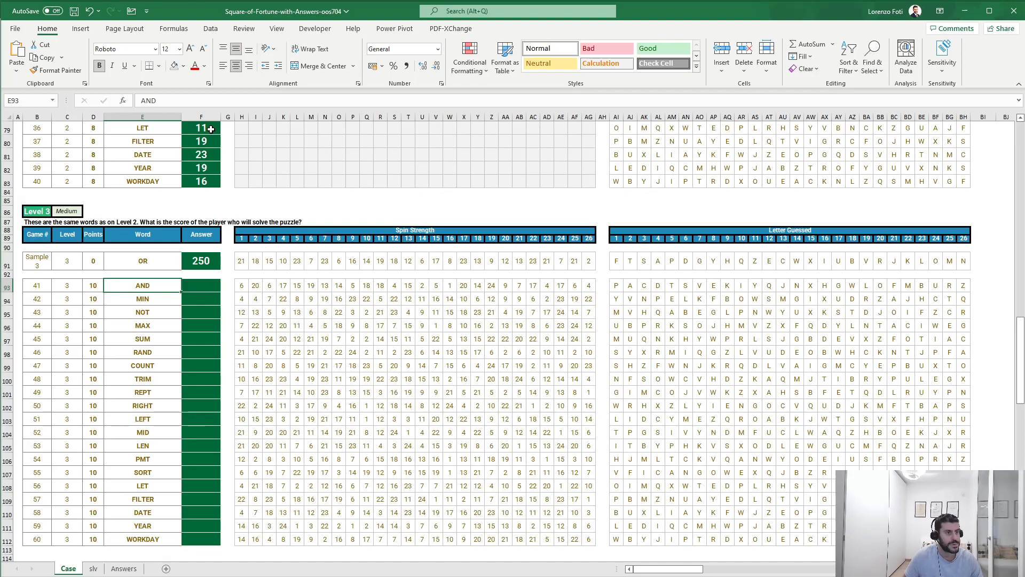
{"action": "key", "text": "ctrl+Page_Down"}
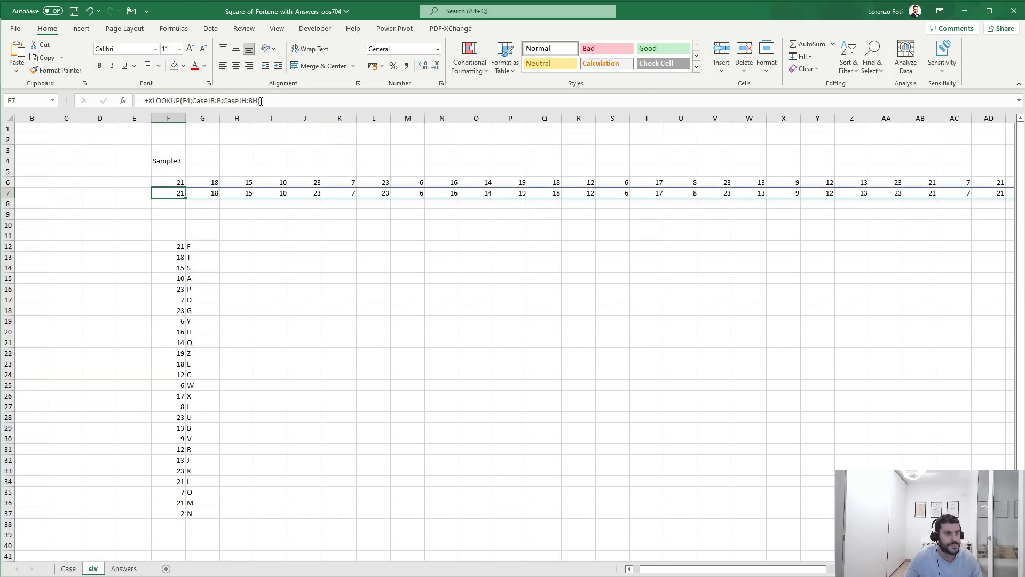
{"action": "left_click_drag", "start_coordinate": [260, 101], "coordinate": [242, 101]}
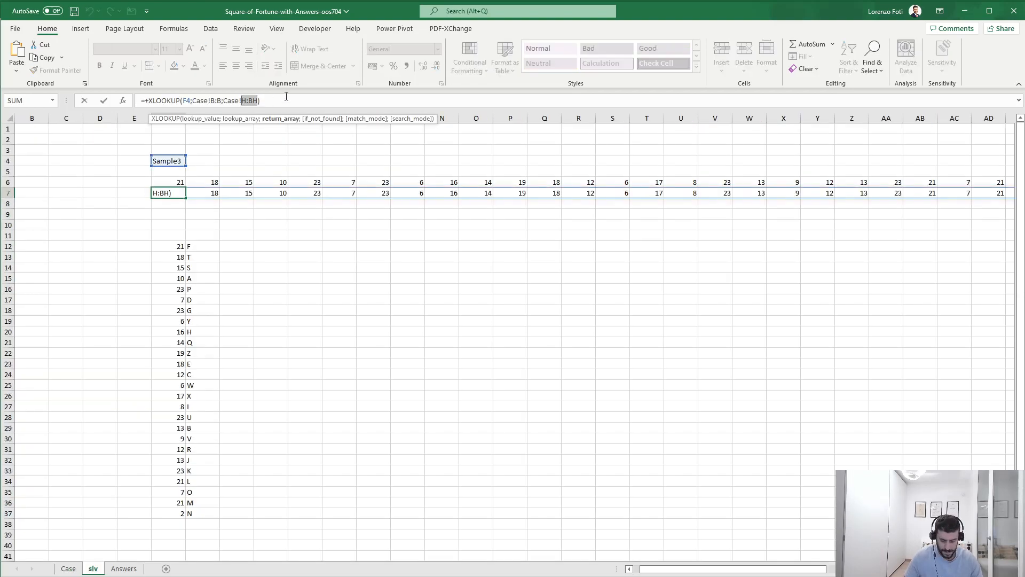
{"action": "type", "text": "E:E"}
{"action": "key", "text": "Return"}
{"action": "key", "text": "Up"}
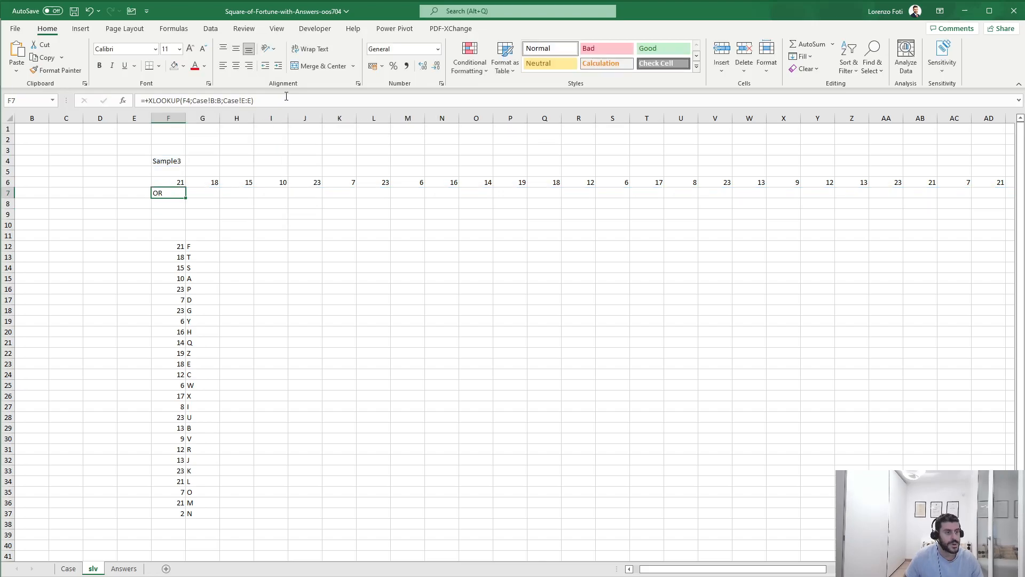
Reference the looked-up word from F7 in cell H10
{"action": "key", "text": "Down"}
{"action": "key", "text": "Down"}
{"action": "key", "text": "Down"}
{"action": "key", "text": "Right"}
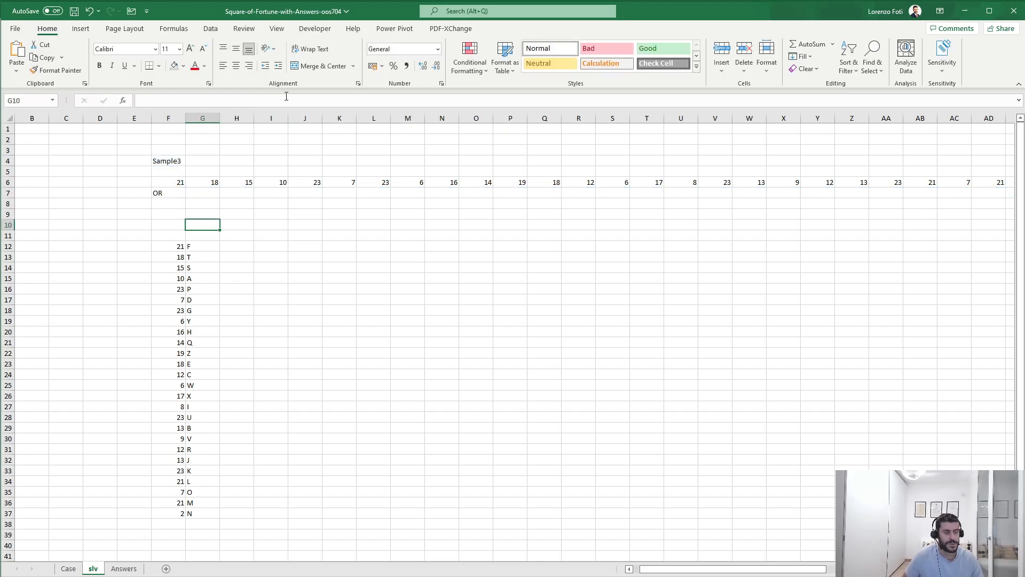
{"action": "key", "text": "Right"}
{"action": "type", "text": "+"}
{"action": "key", "text": "Up"}
{"action": "key", "text": "Up"}
{"action": "key", "text": "Up"}
{"action": "key", "text": "Left"}
{"action": "key", "text": "Left"}
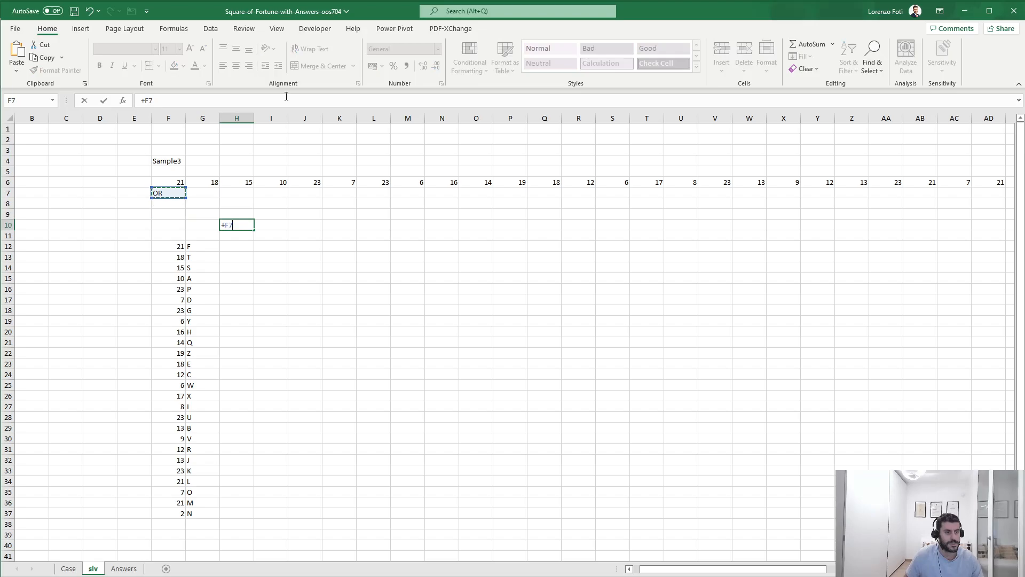
{"action": "key", "text": "Return"}
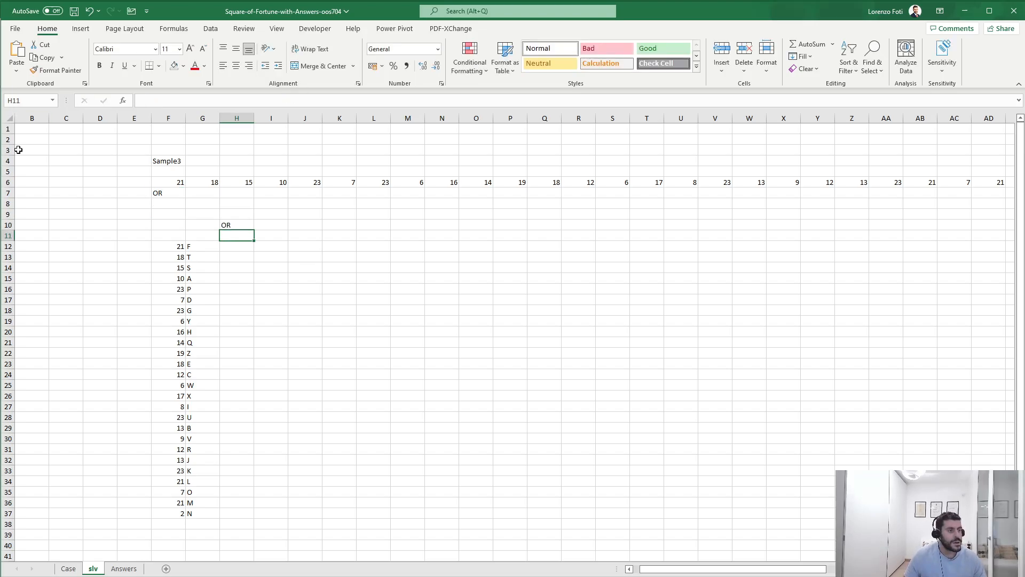
Center the contents of all cells on the slv sheet horizontally
{"action": "left_click", "coordinate": [12, 118]}
{"action": "left_click", "coordinate": [236, 65]}
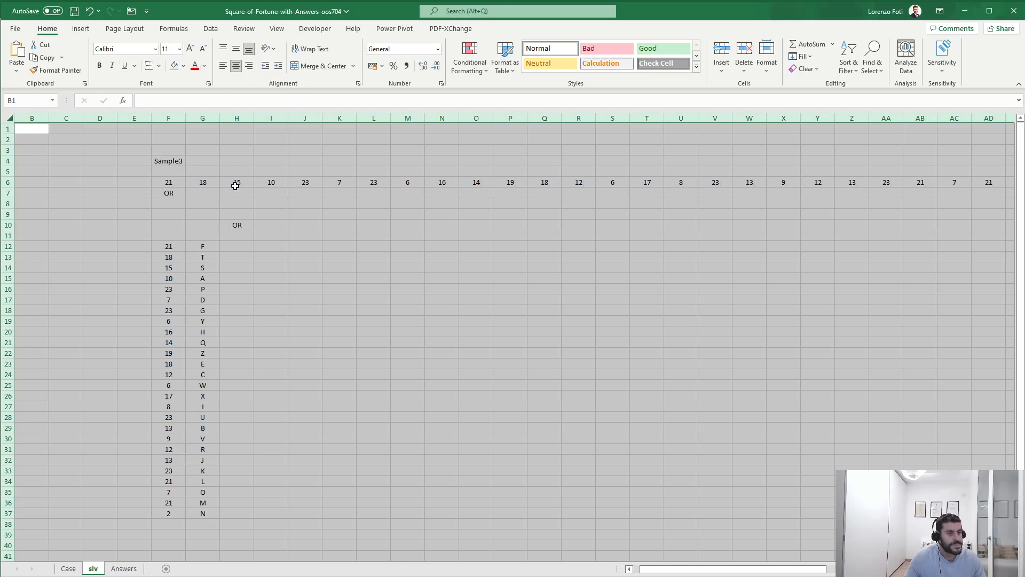
{"action": "left_click", "coordinate": [241, 250]}
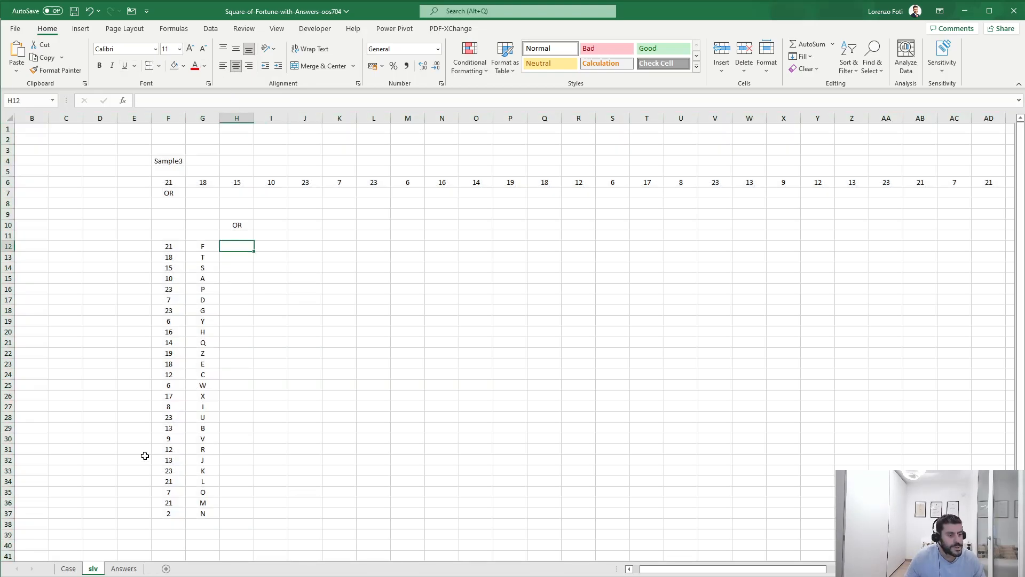
Add the column header Start pos in slv cell H11 and enter a starting position of 1 in H12
{"action": "left_click", "coordinate": [71, 568]}
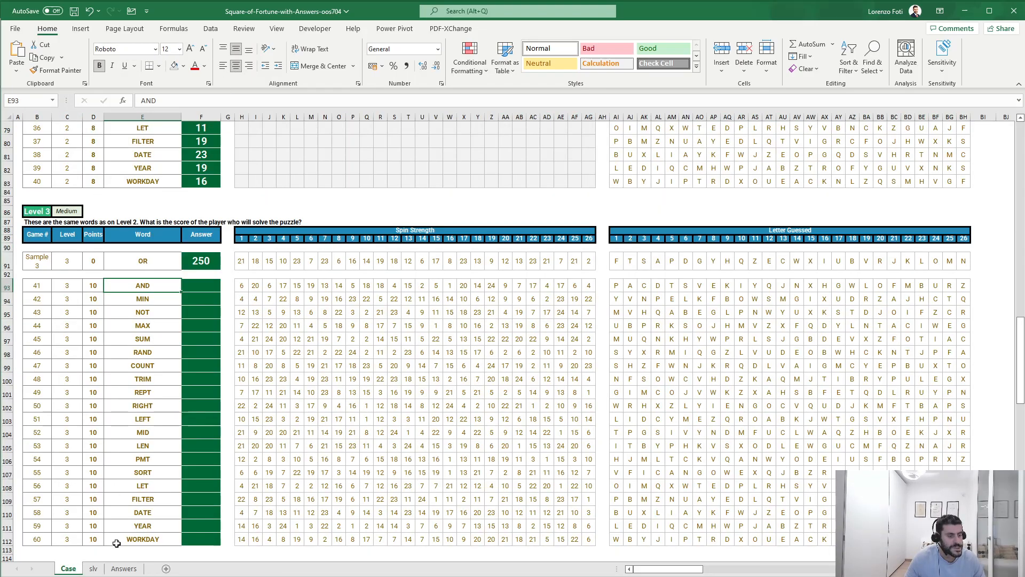
{"action": "left_click", "coordinate": [124, 569]}
{"action": "key", "text": "ctrl+Page_Up"}
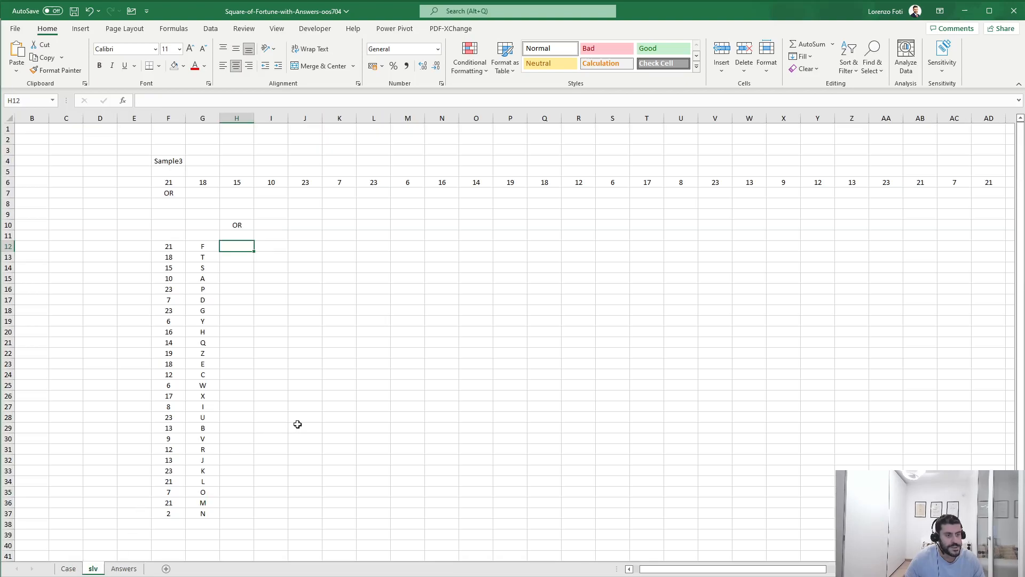
{"action": "key", "text": "Up"}
{"action": "type", "text": "Start pos"}
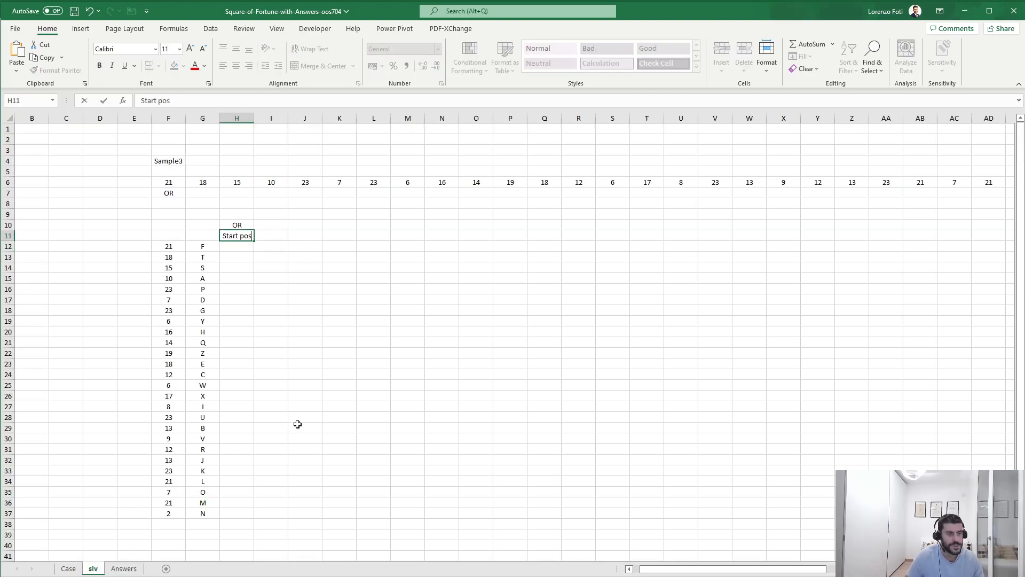
{"action": "key", "text": "Return"}
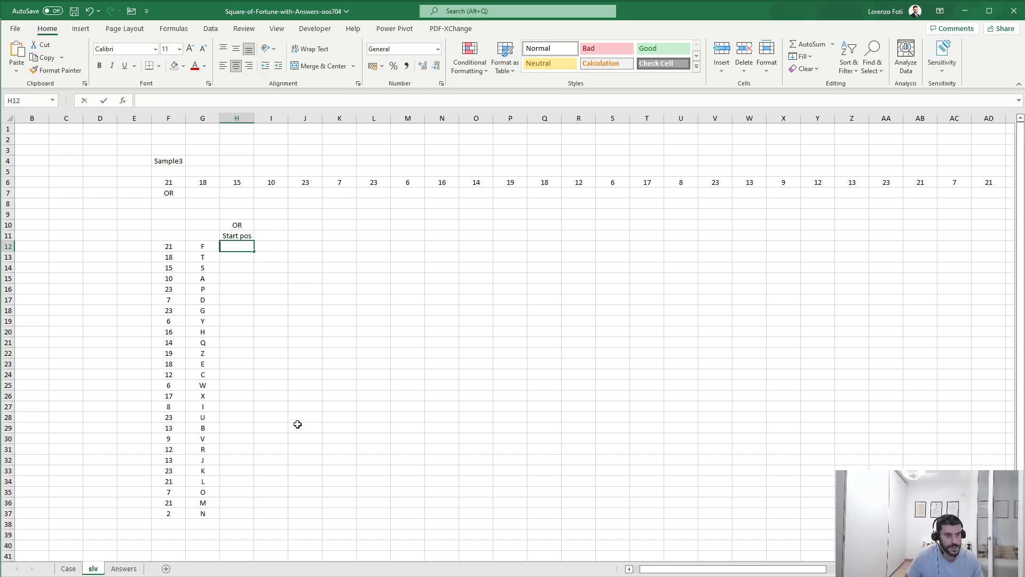
{"action": "type", "text": "1"}
{"action": "key", "text": "Tab"}
Add the column headers End pos, Points and Guessed? in cells I11 to K11
{"action": "key", "text": "Up"}
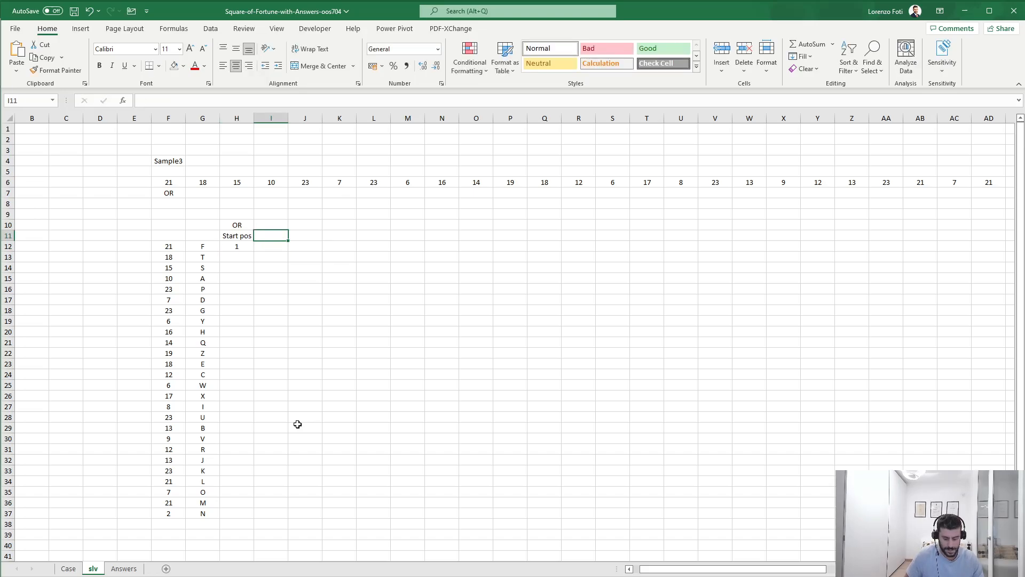
{"action": "type", "text": "End pos"}
{"action": "key", "text": "Return"}
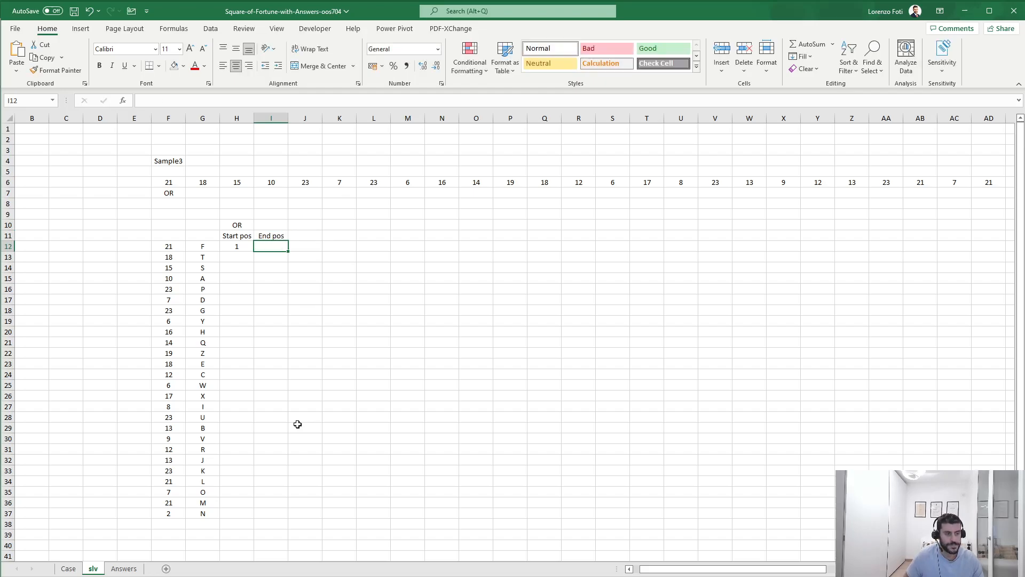
{"action": "key", "text": "Right"}
{"action": "key", "text": "Up"}
{"action": "type", "text": "Points"}
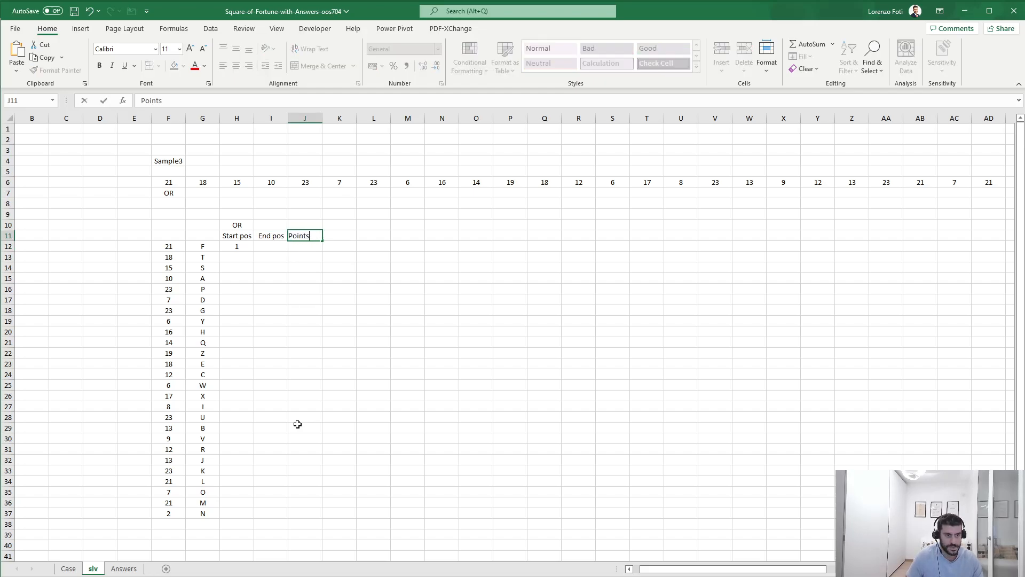
{"action": "key", "text": "Return"}
{"action": "key", "text": "Right"}
{"action": "key", "text": "Up"}
{"action": "type", "text": "Guessed^"}
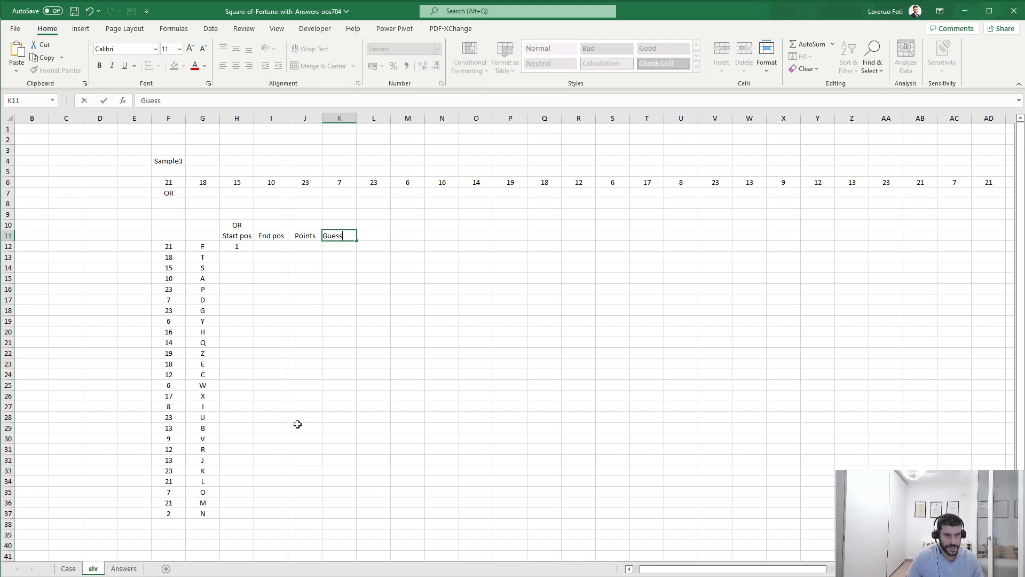
{"action": "key", "text": "BackSpace"}
{"action": "type", "text": "?"}
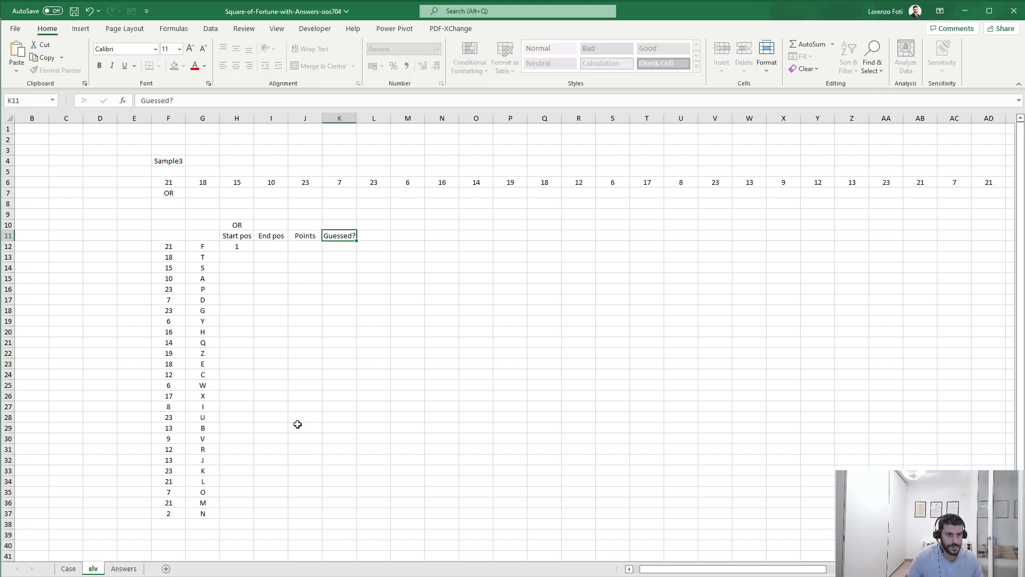
{"action": "key", "text": "Return"}
Copy the points lookup formula of Level 1 game 1 from cell F35 on the Case sheet and return to slv
{"action": "key", "text": "Left"}
{"action": "key", "text": "Left"}
{"action": "type", "text": "="}
{"action": "key", "text": "Escape"}
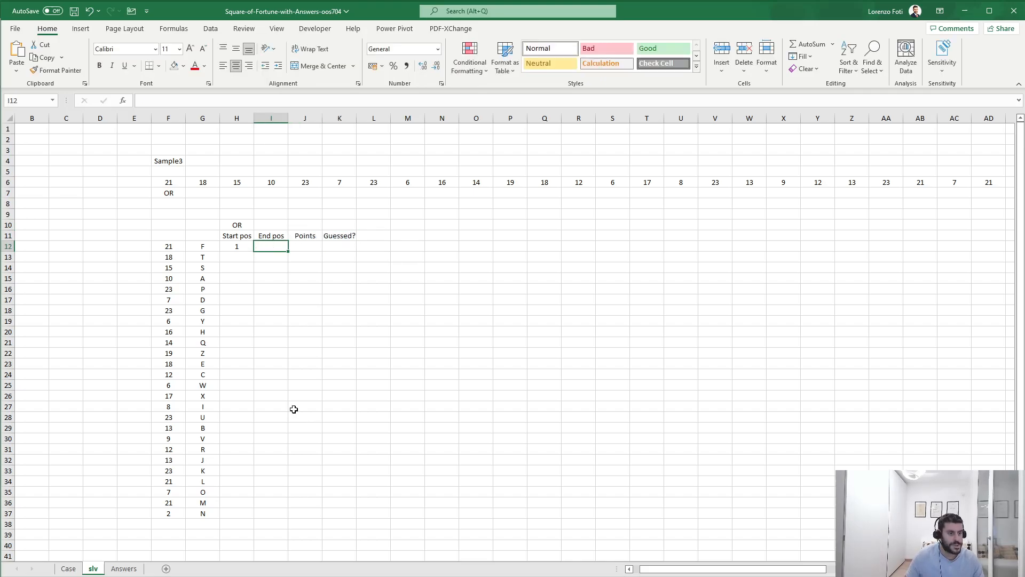
{"action": "left_click", "coordinate": [68, 568]}
{"action": "scroll", "coordinate": [142, 457], "scroll_direction": "up", "scroll_amount": 12}
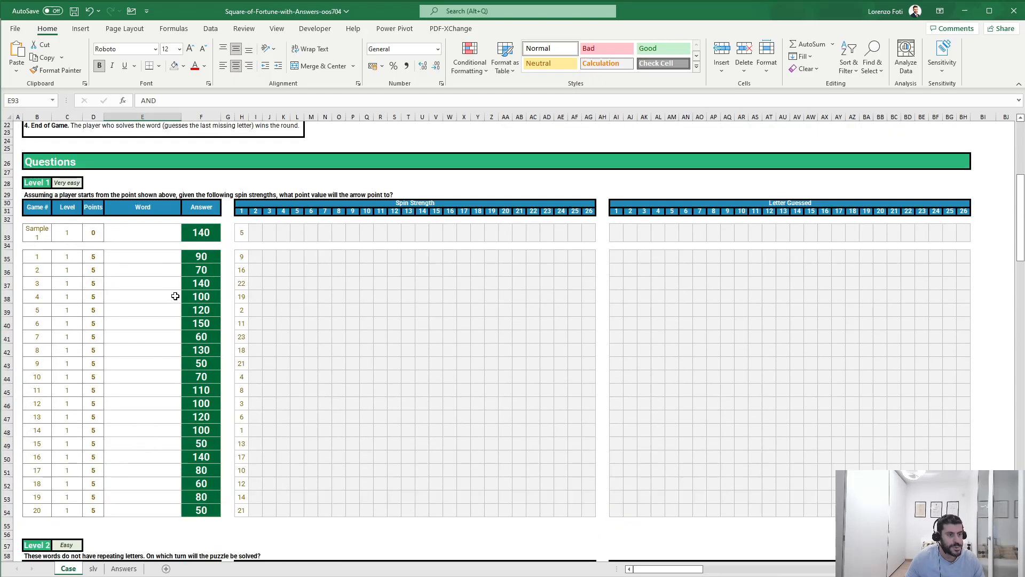
{"action": "left_click", "coordinate": [199, 247]}
{"action": "left_click", "coordinate": [200, 255]}
{"action": "left_click_drag", "start_coordinate": [269, 101], "coordinate": [141, 100]}
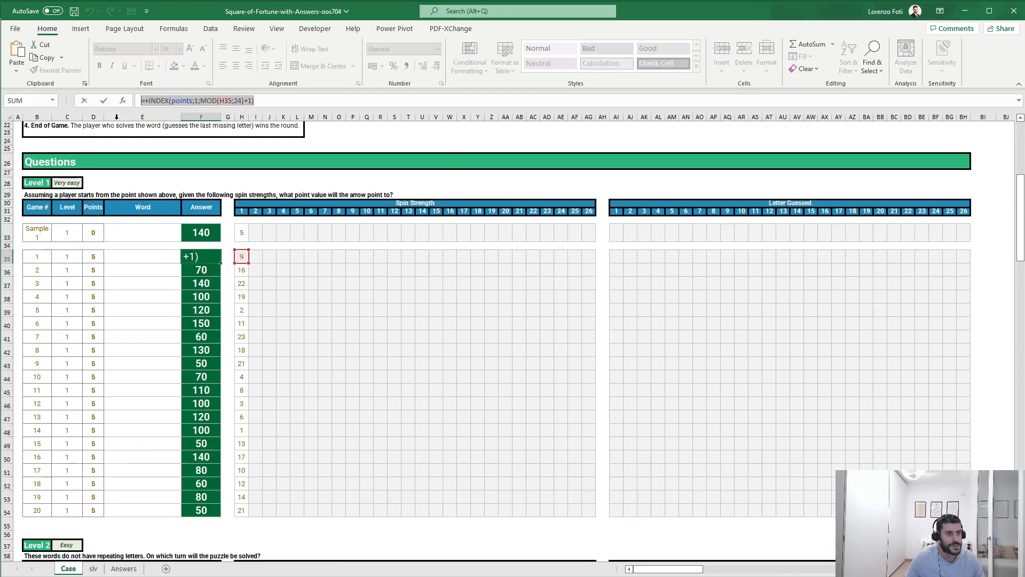
{"action": "key", "text": "Escape"}
{"action": "left_click", "coordinate": [93, 568]}
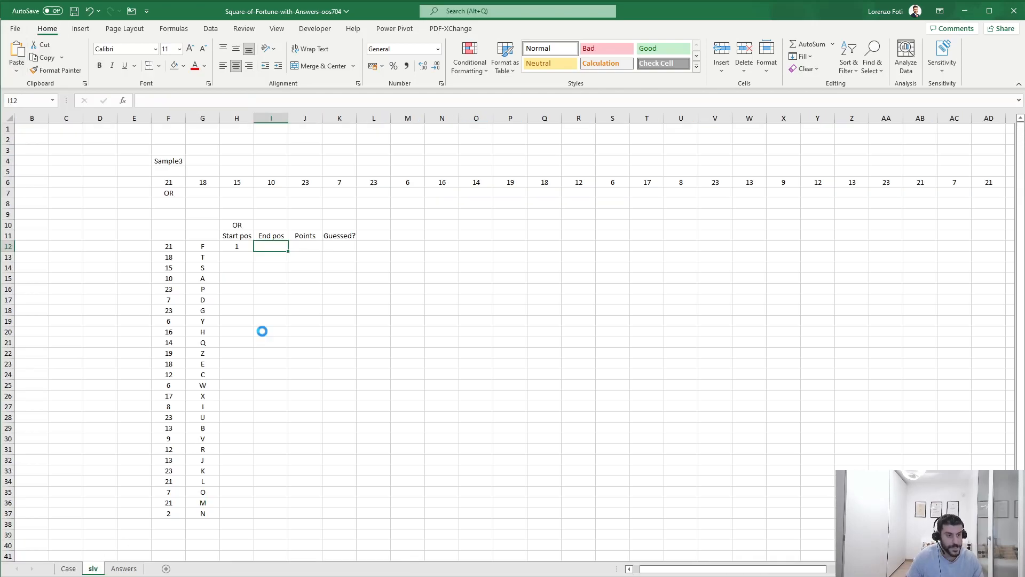
Paste the formula into I12 on slv, change its spin reference to F12, and move the cell to J12 under Points
{"action": "key", "text": "ctrl+v"}
{"action": "key", "text": "F2"}
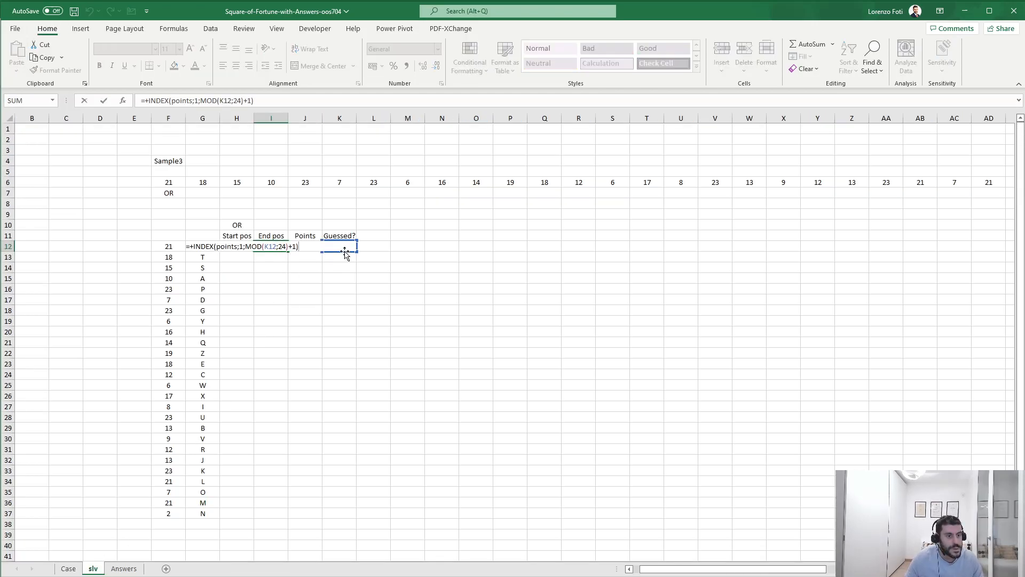
{"action": "left_click_drag", "start_coordinate": [345, 252], "coordinate": [180, 250]}
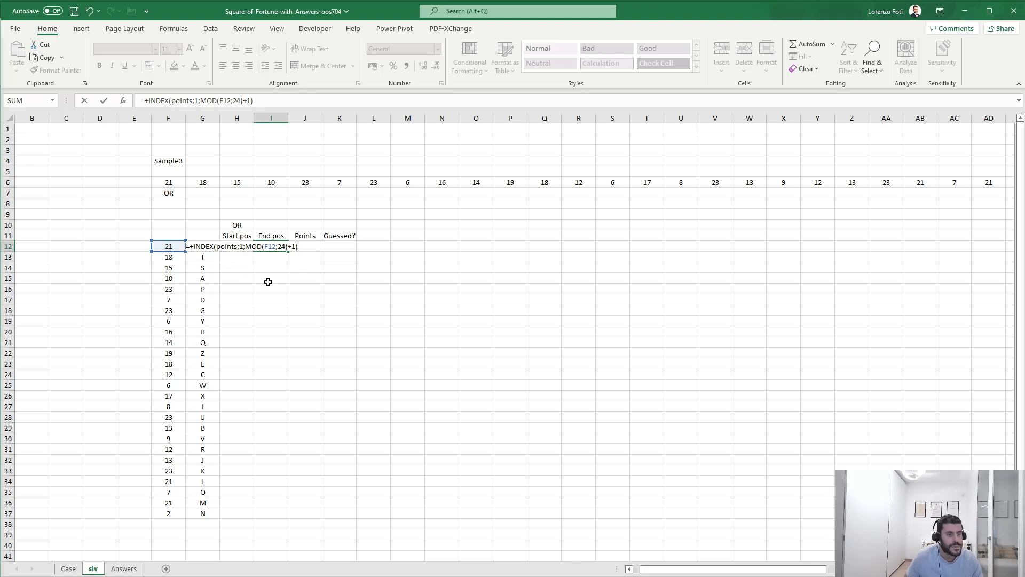
{"action": "key", "text": "ctrl+Return"}
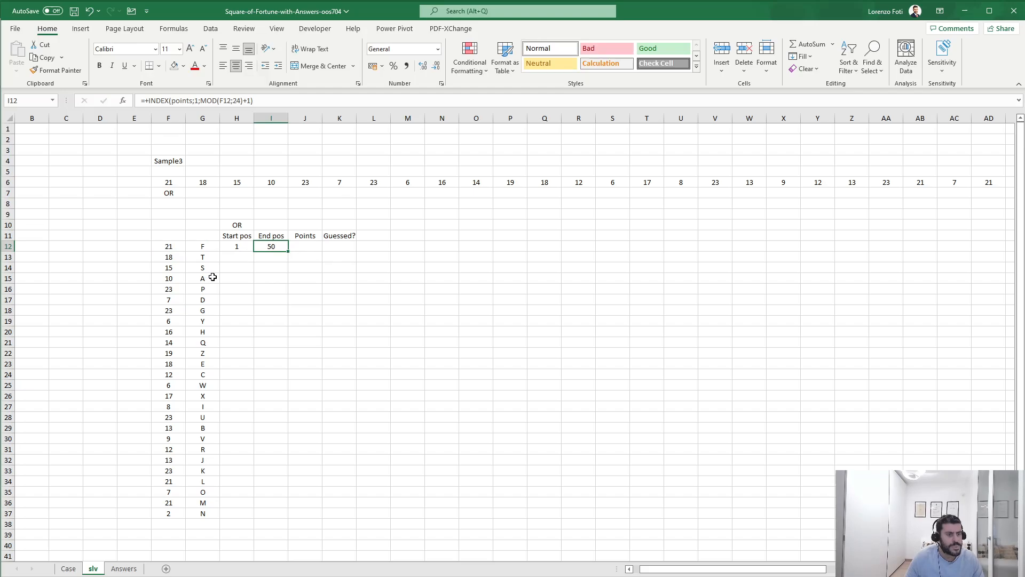
{"action": "left_click_drag", "start_coordinate": [289, 251], "coordinate": [292, 254]}
Enter an end position formula in I12 that adds the starting position H12 and the spin strength F12
{"action": "left_click", "coordinate": [271, 245]}
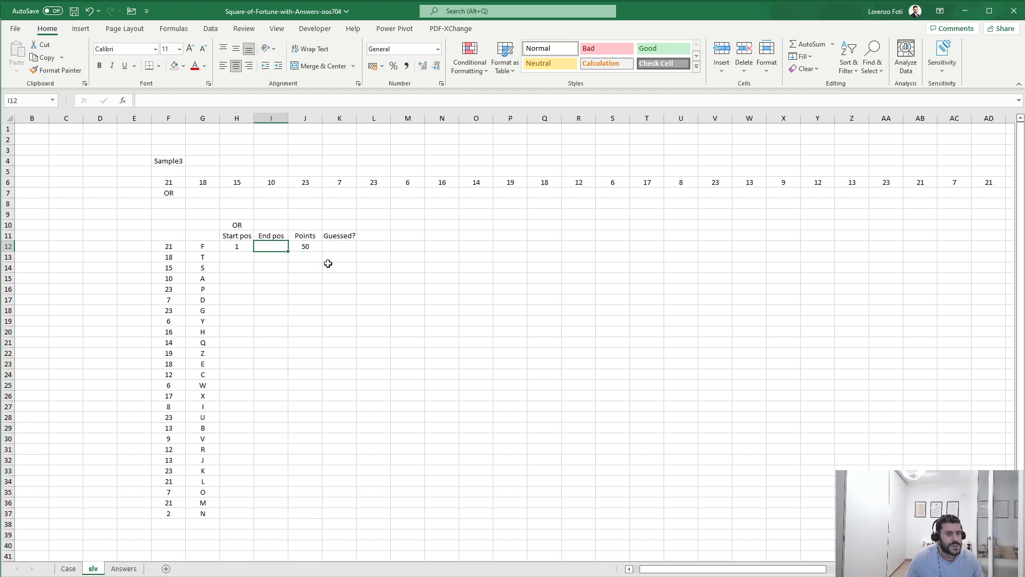
{"action": "type", "text": "+"}
{"action": "key", "text": "Left"}
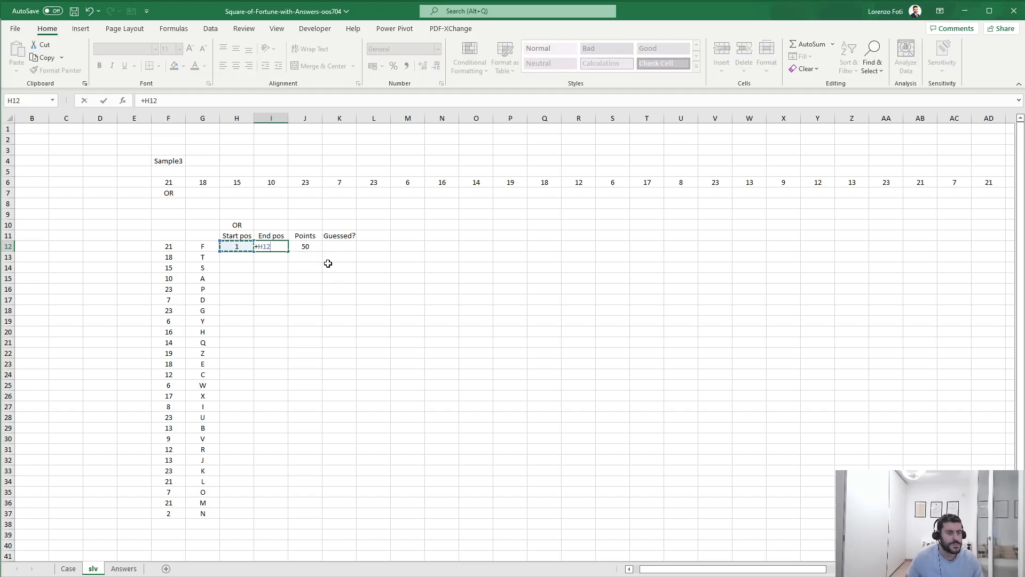
{"action": "type", "text": "+"}
{"action": "key", "text": "Left"}
{"action": "key", "text": "Left"}
{"action": "key", "text": "Left"}
{"action": "key", "text": "ctrl+Return"}
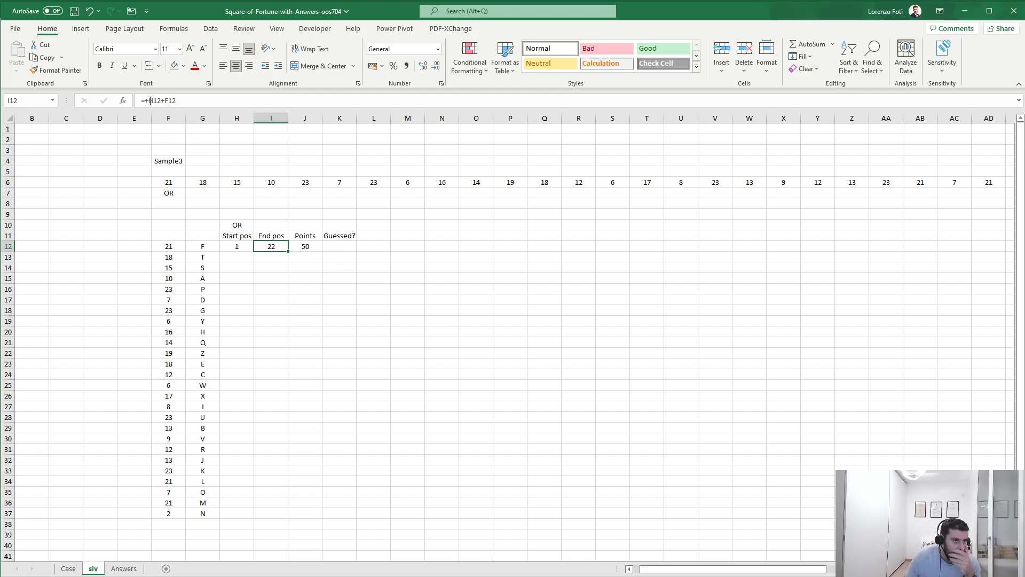
Wrap the spin strength in I12 in MOD with divisor 24, giving =+H12+MOD(F12;24)
{"action": "left_click", "coordinate": [166, 101]}
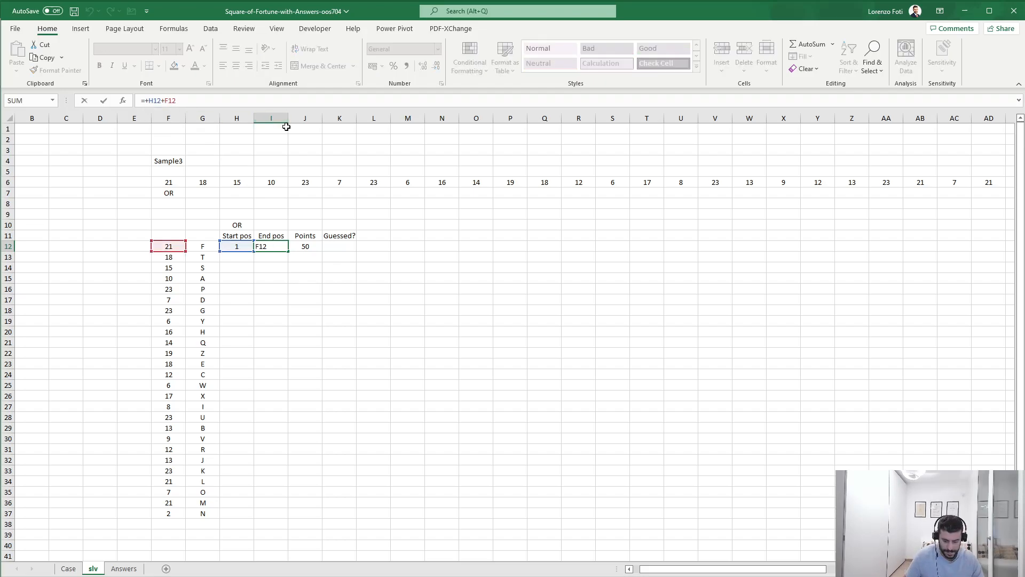
{"action": "type", "text": "mod("}
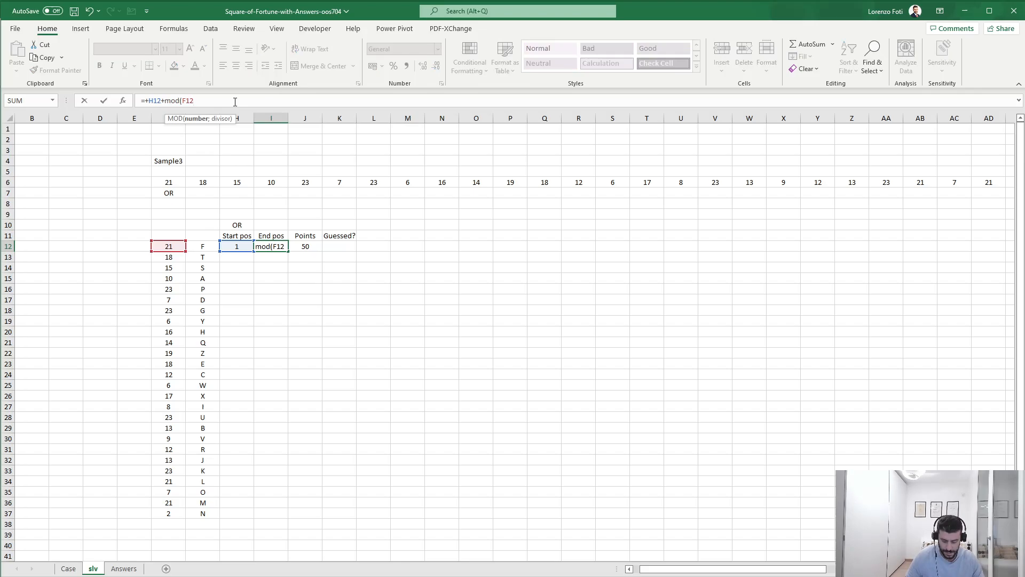
{"action": "type", "text": ";26)"}
{"action": "key", "text": "Return"}
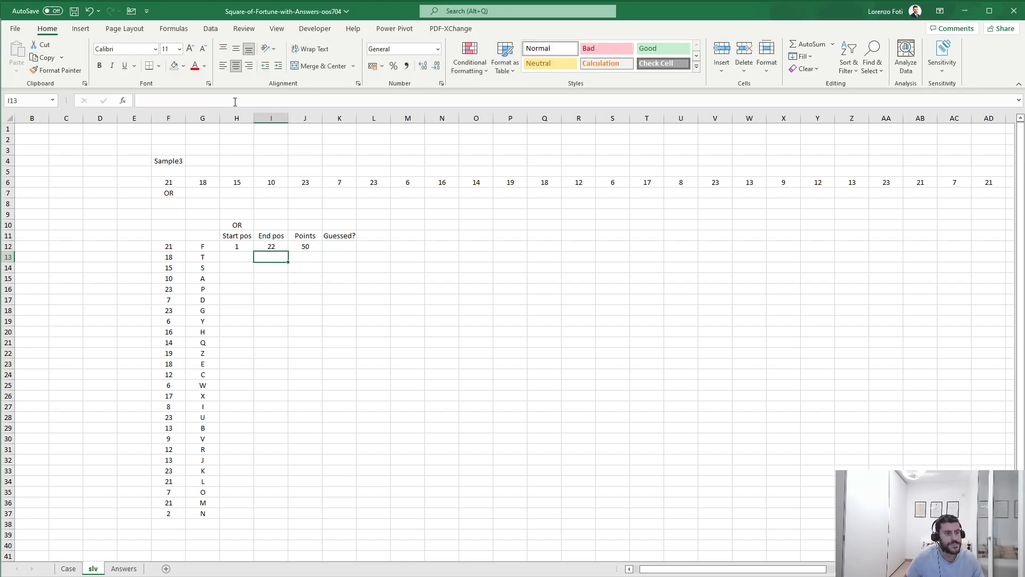
{"action": "key", "text": "Up"}
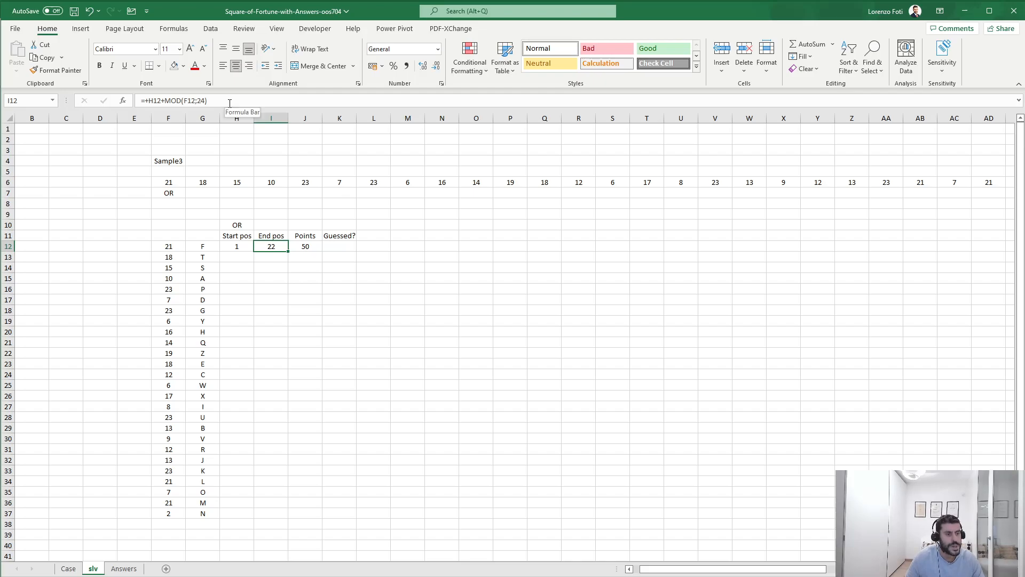
Reference the previous end position I12 as the starting position in H13
{"action": "left_click", "coordinate": [242, 258]}
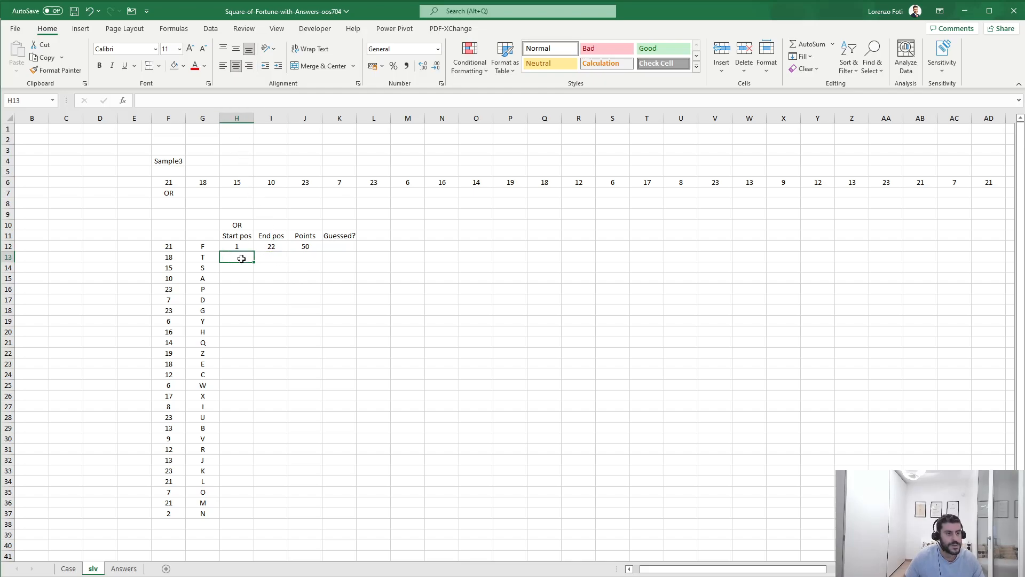
{"action": "type", "text": "+i12"}
{"action": "key", "text": "Tab"}
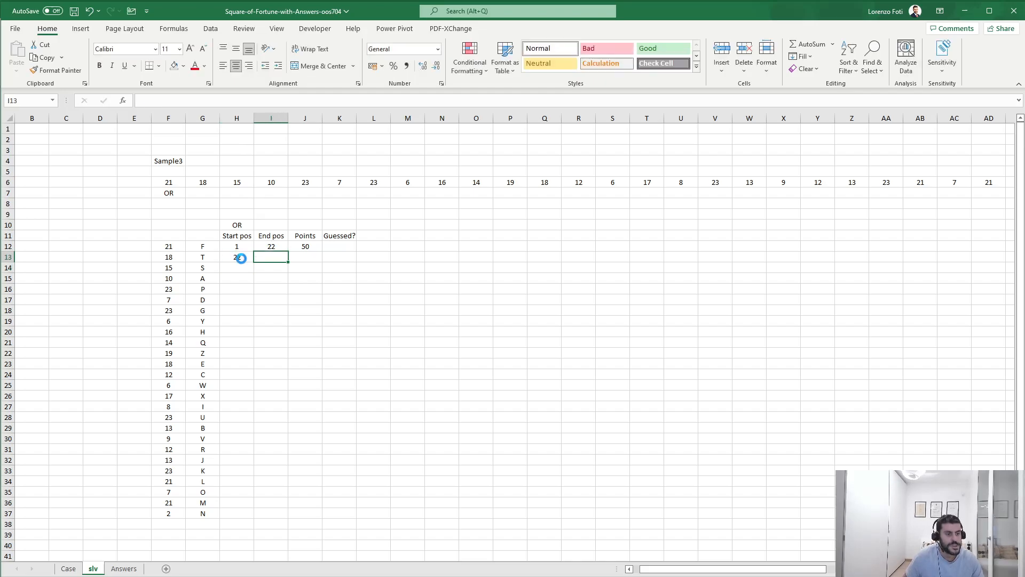
Try a formula in I13 that references J12 and tests with IF whether it is greater than 24
{"action": "type", "text": "+j12"}
{"action": "key", "text": "ctrl+Return"}
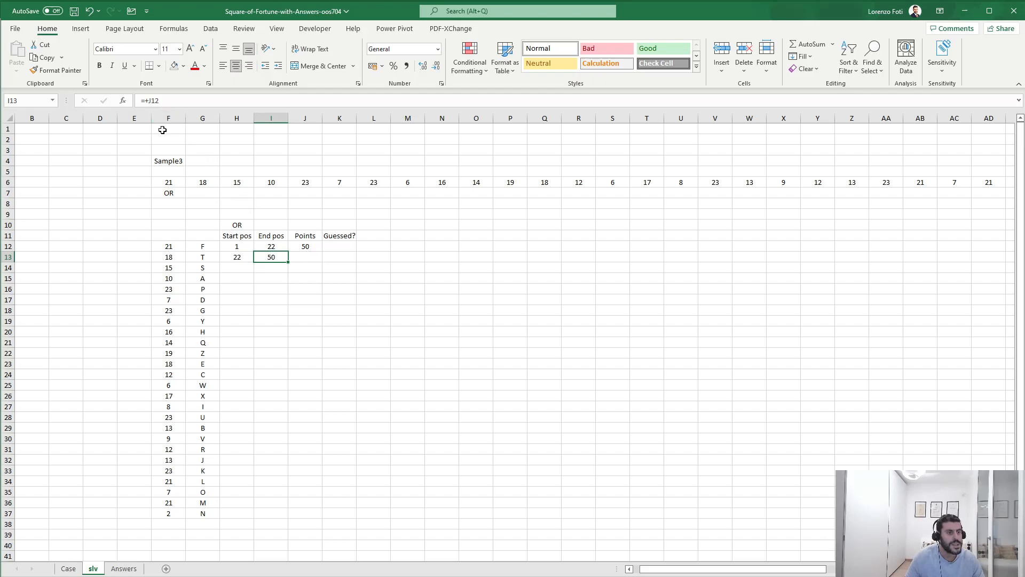
{"action": "left_click", "coordinate": [148, 101]}
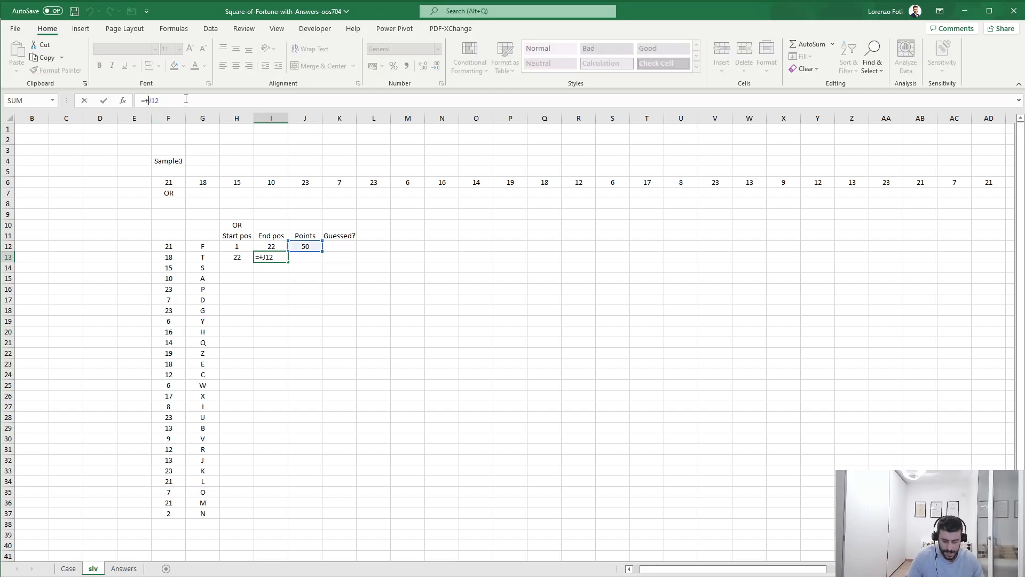
{"action": "type", "text": "if("}
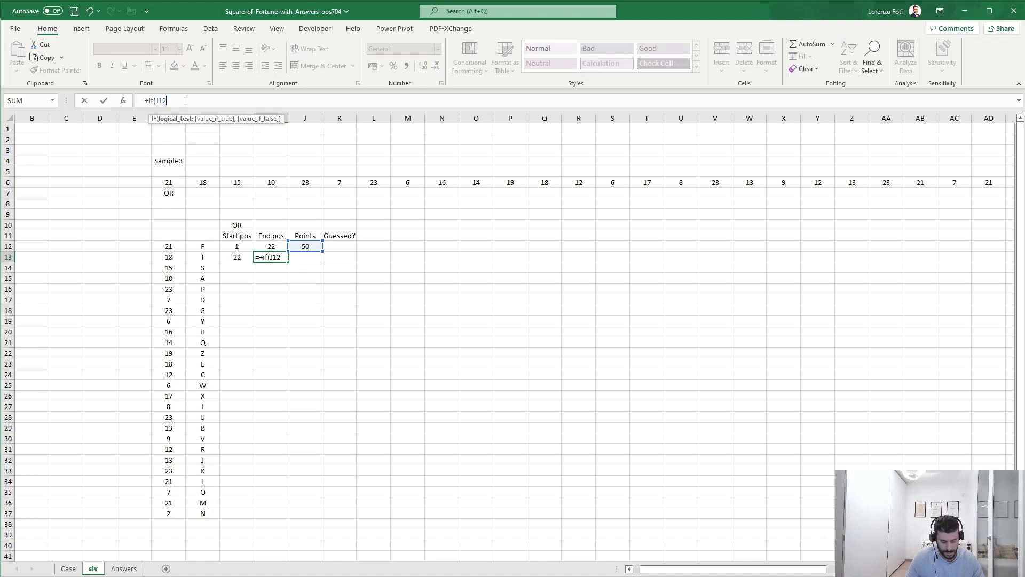
{"action": "type", "text": ">24;"}
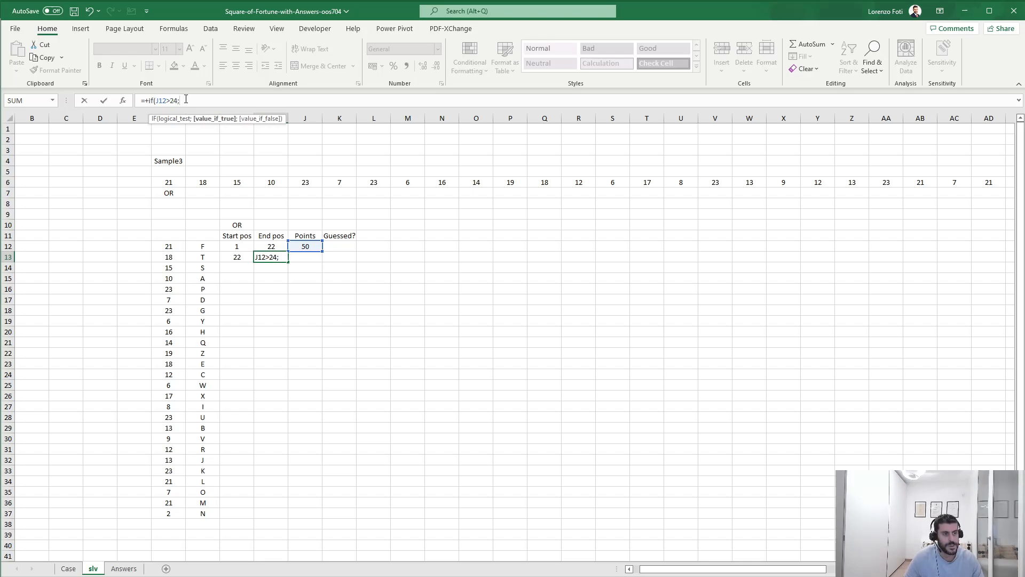
{"action": "key", "text": "Escape"}
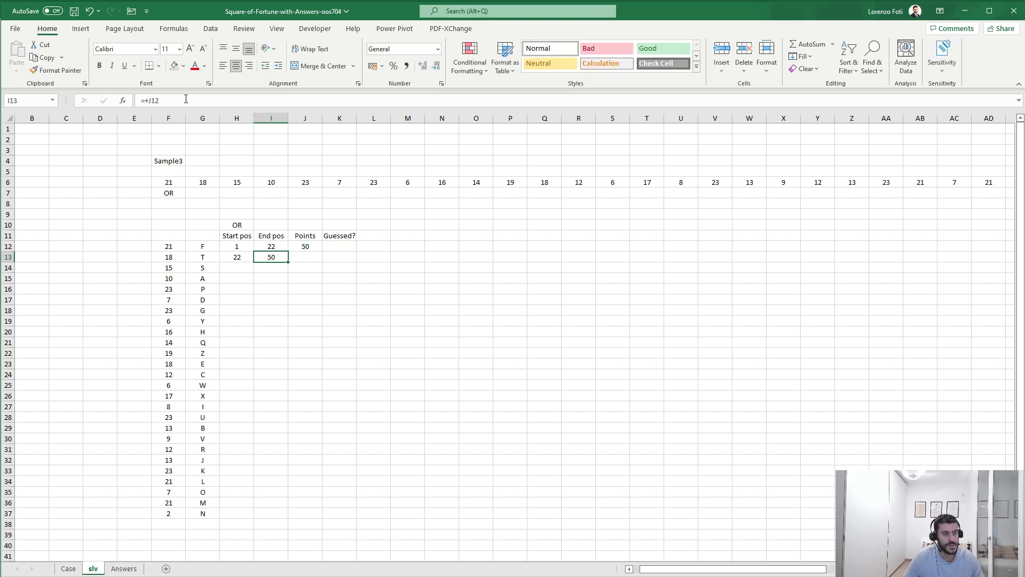
{"action": "left_click", "coordinate": [186, 99]}
{"action": "key", "text": "Escape"}
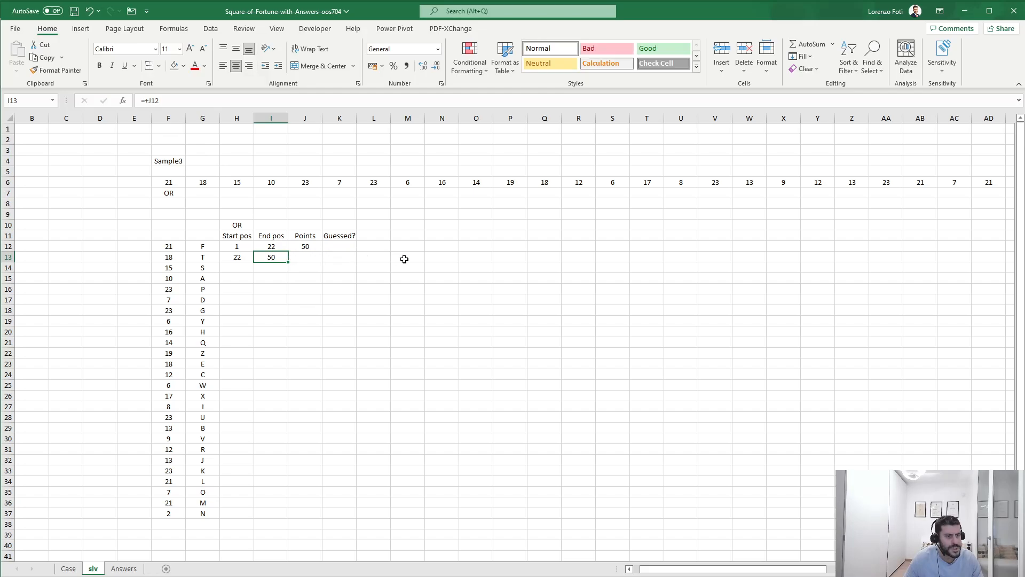
Copy the end position formula from I12 into I13, replacing the reference there
{"action": "left_click", "coordinate": [279, 245]}
{"action": "key", "text": "ctrl+c"}
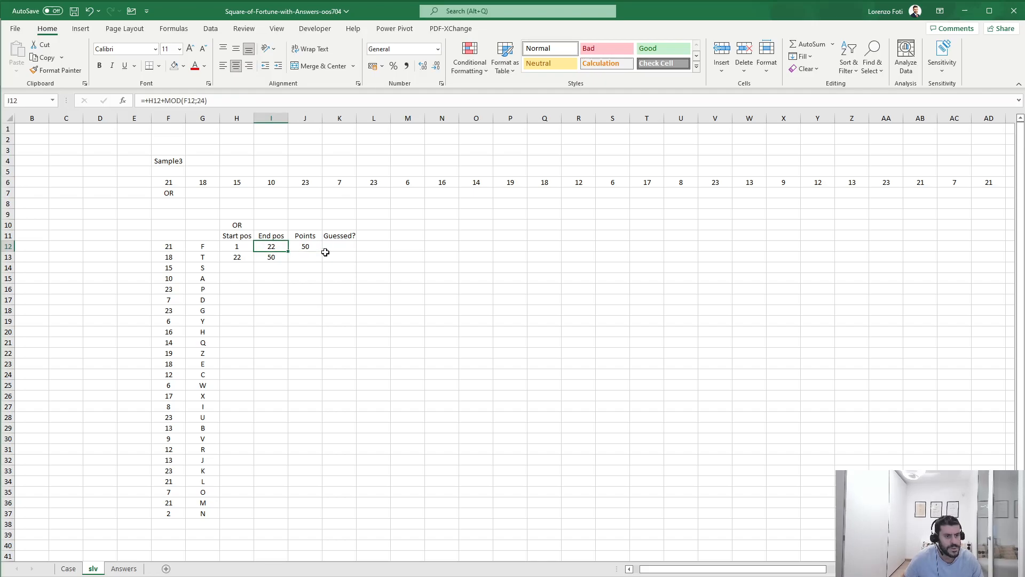
{"action": "key", "text": "Down"}
{"action": "key", "text": "ctrl+v"}
{"action": "key", "text": "F2"}
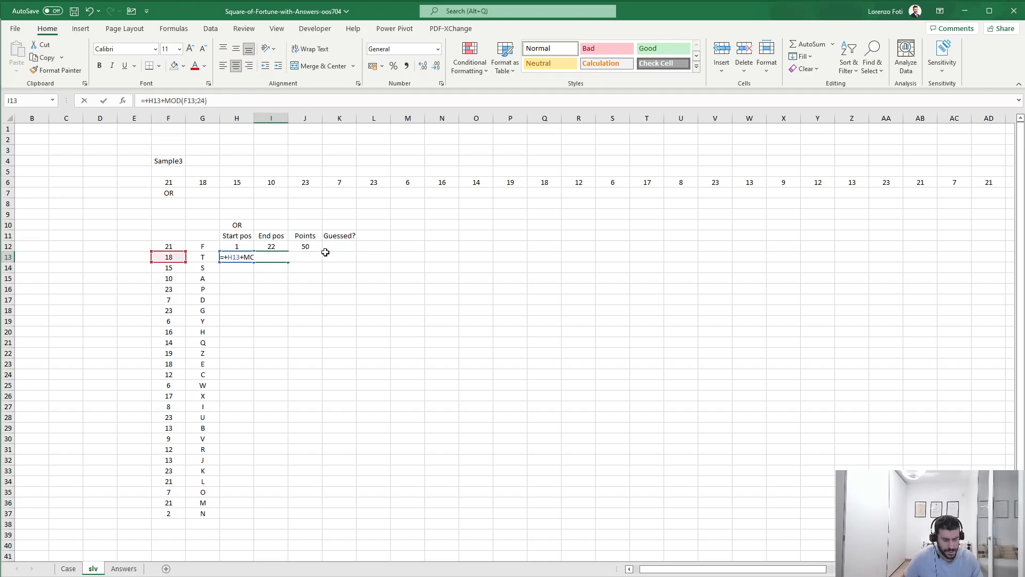
{"action": "key", "text": "Escape"}
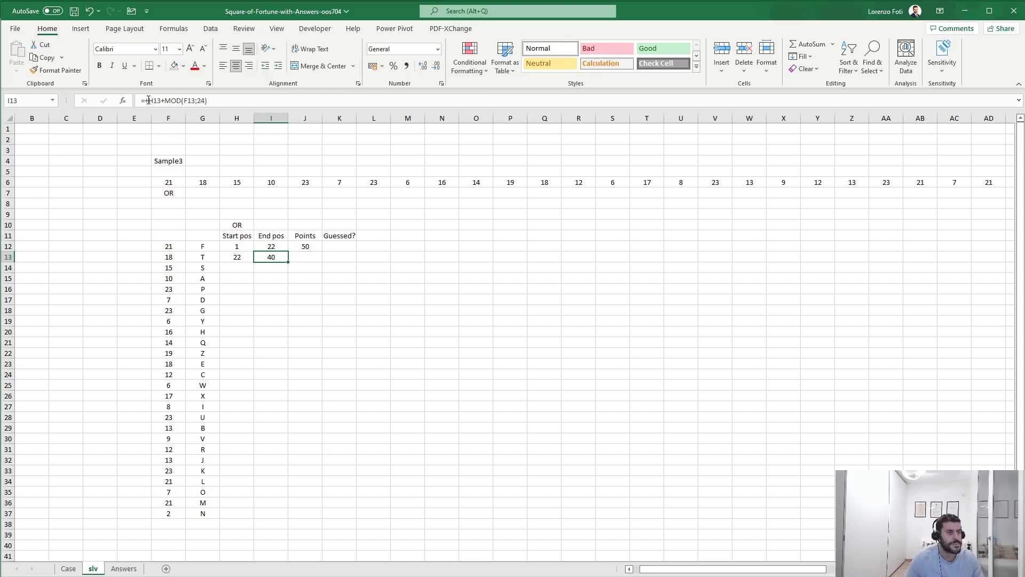
Wrap the end position in I13 with LET and IF to handle values above 24: =+LET(x;H13+MOD(F13;24);IF(x>24;x-24+1;x))
{"action": "left_click", "coordinate": [149, 101]}
{"action": "type", "text": "let(x;"}
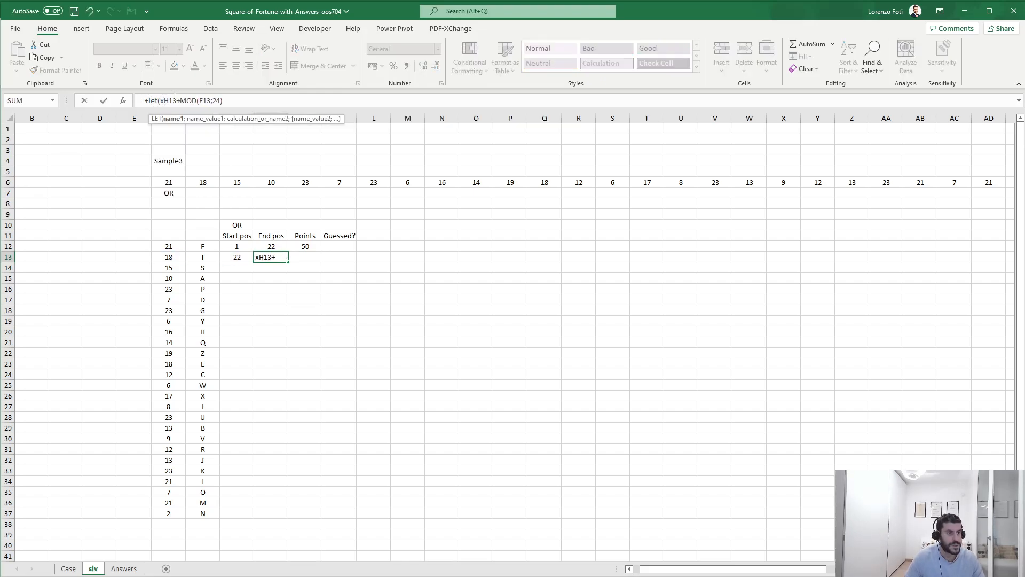
{"action": "left_click", "coordinate": [239, 100]}
{"action": "type", "text": ";"}
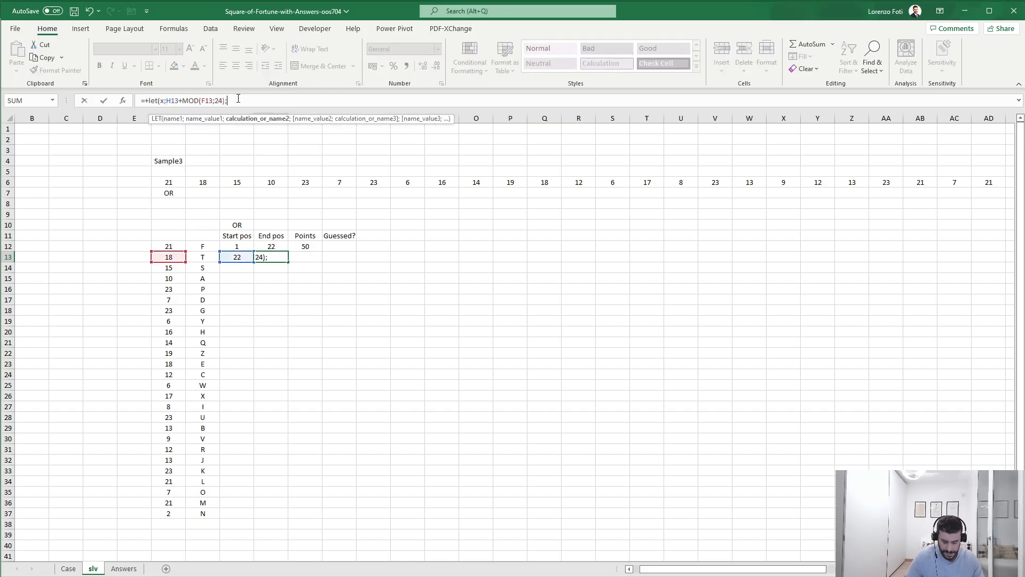
{"action": "type", "text": "if(x>24"}
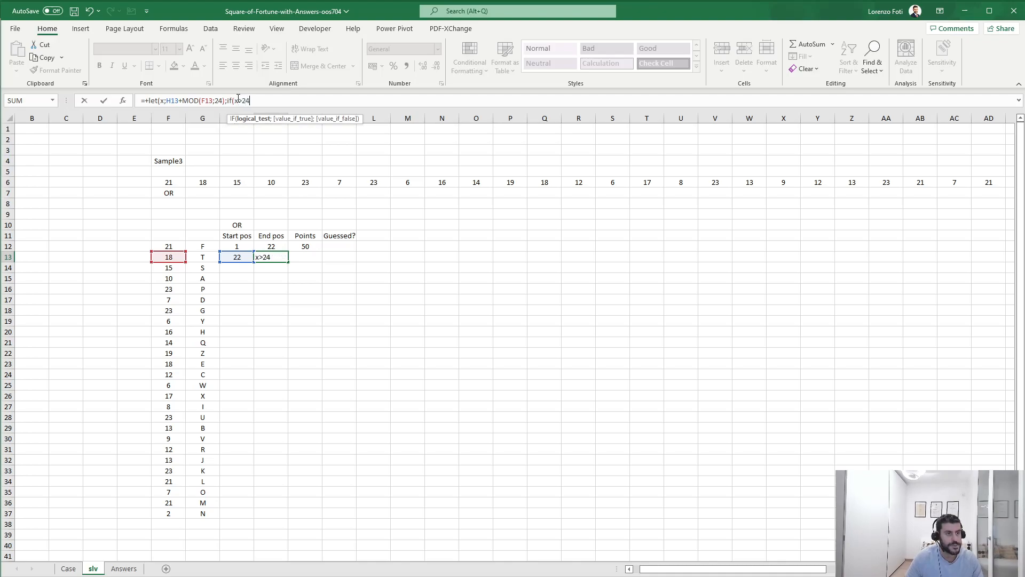
{"action": "type", "text": ";"}
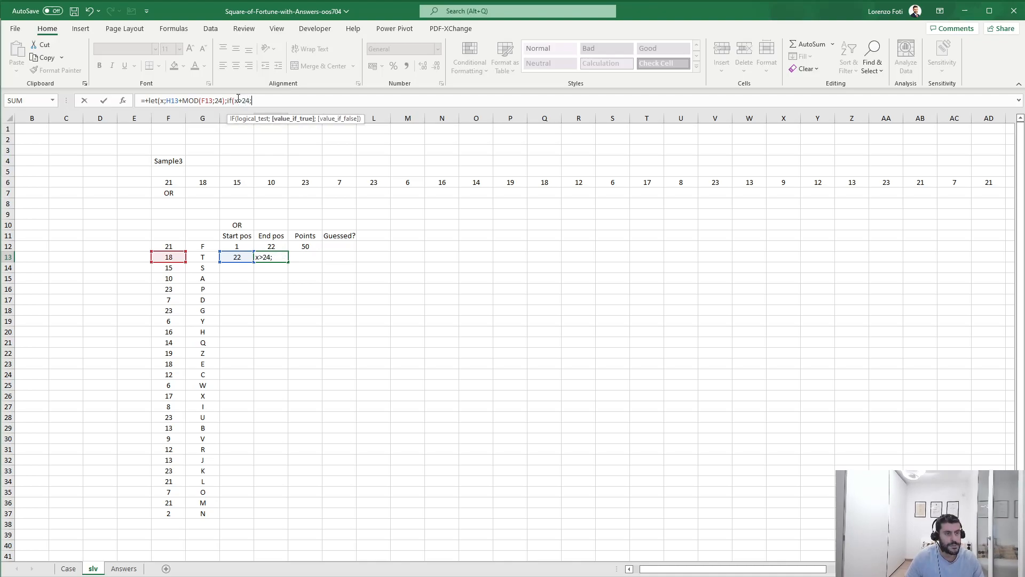
{"action": "type", "text": "x-24+1;x)"}
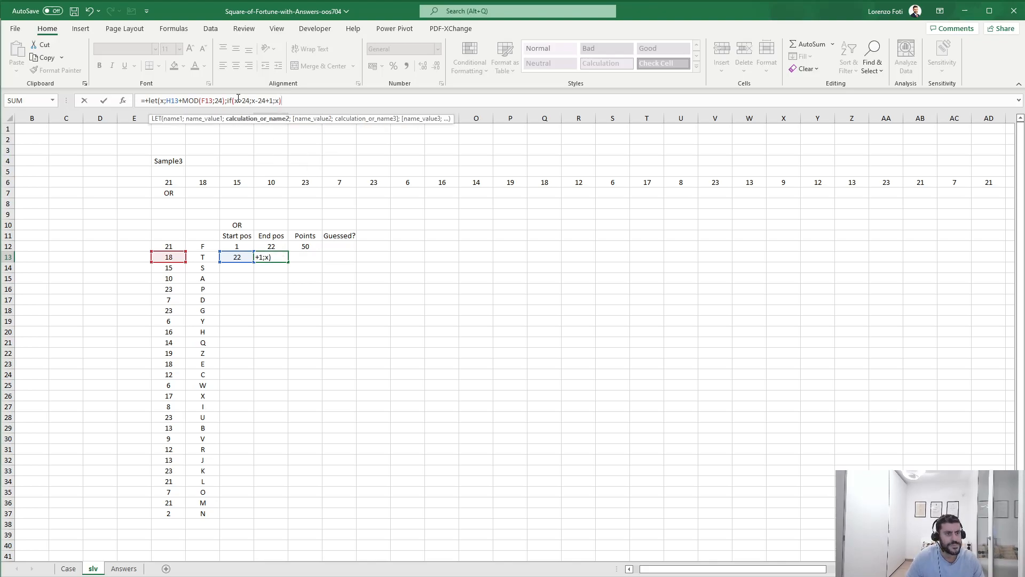
{"action": "type", "text": ")"}
{"action": "key", "text": "Return"}
{"action": "key", "text": "Up"}
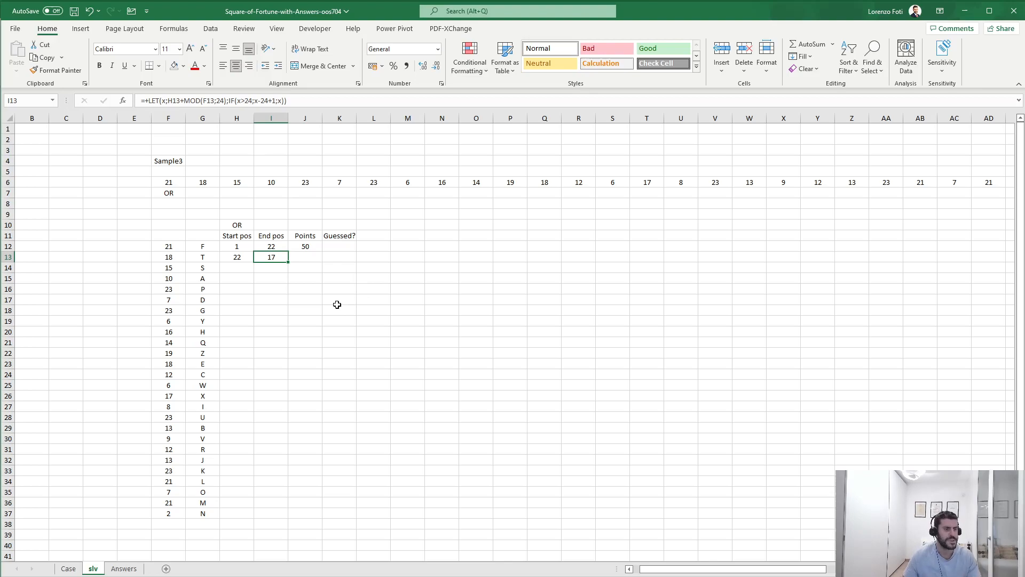
Check the end position and spin inputs on slv against the numbered square positions above the questions on the Case sheet
{"action": "left_click", "coordinate": [269, 244]}
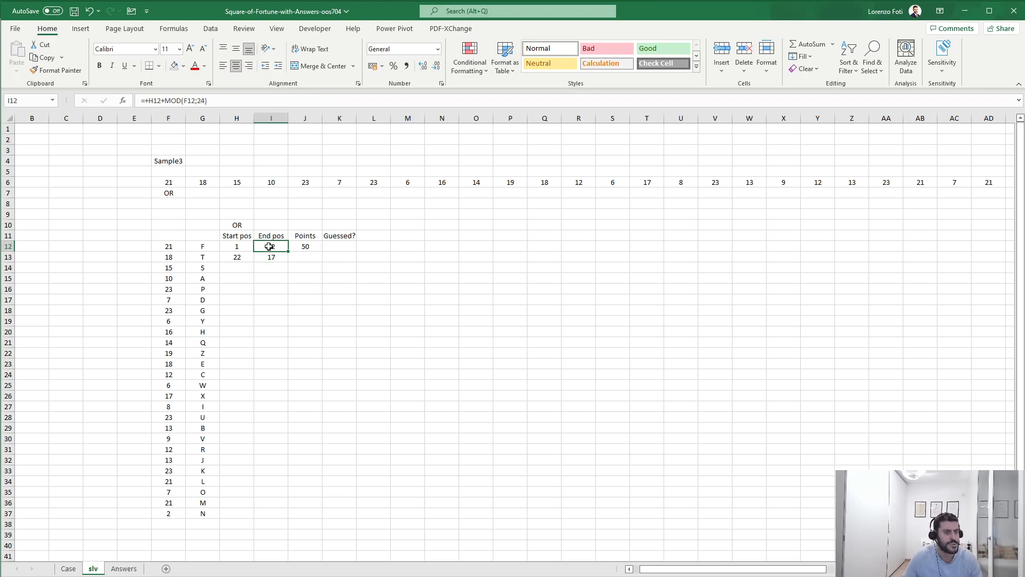
{"action": "left_click", "coordinate": [165, 259]}
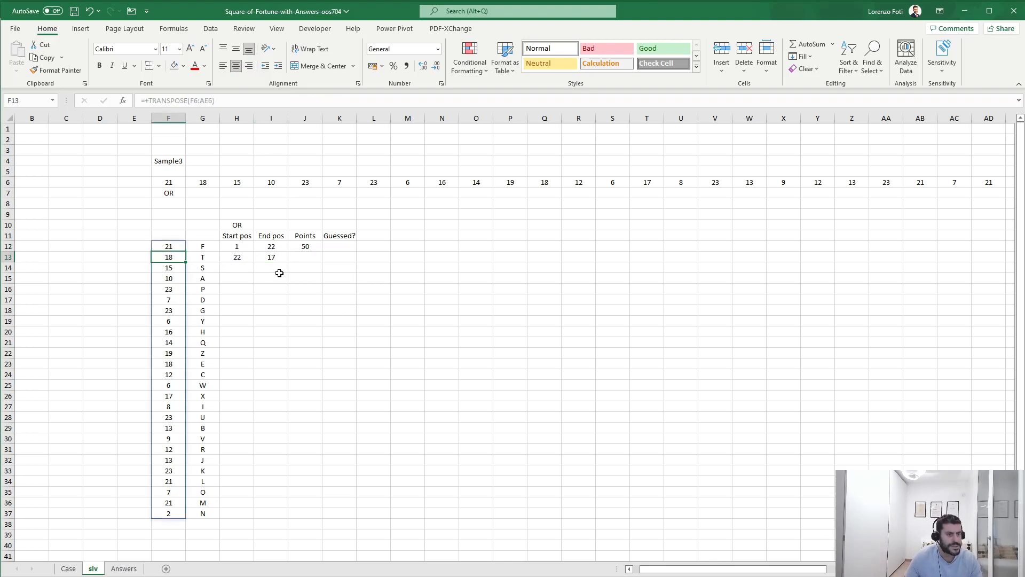
{"action": "left_click", "coordinate": [74, 570]}
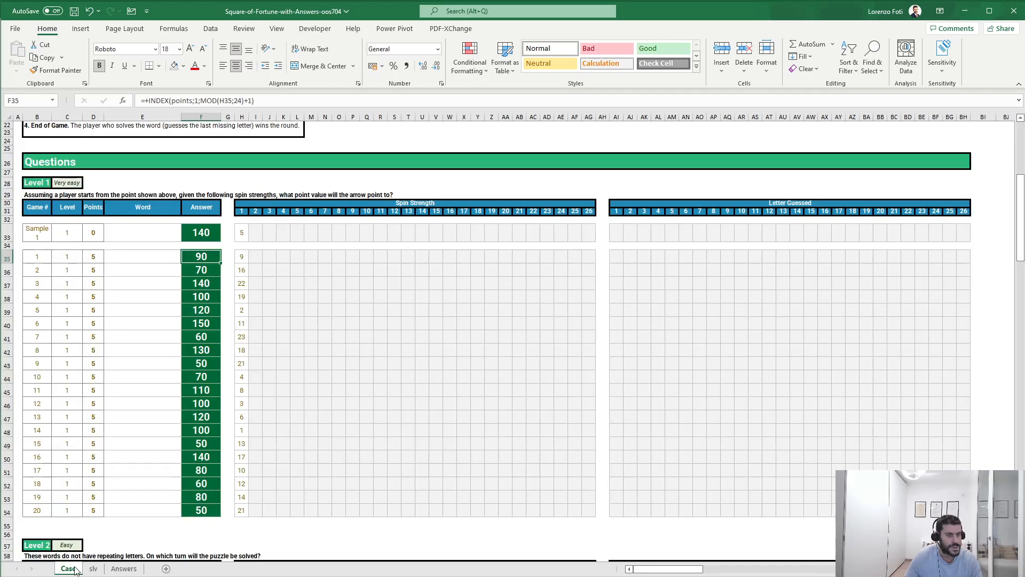
{"action": "scroll", "coordinate": [634, 291], "scroll_direction": "up", "scroll_amount": 7}
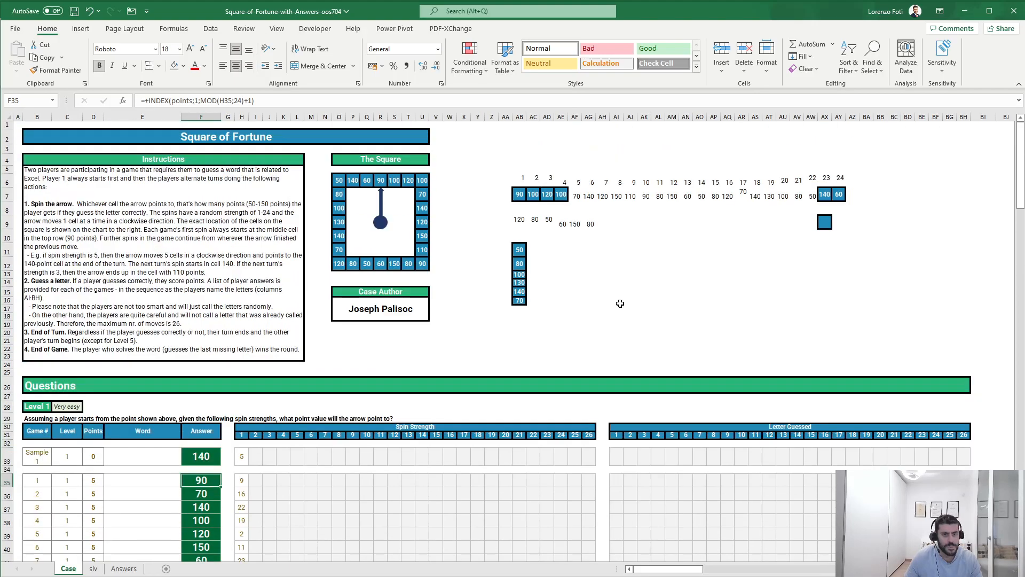
On the Case sheet, trace the arrow's moves cell by cell along the numbered points row, from position 22 around to position 16
{"action": "left_click", "coordinate": [812, 194]}
{"action": "key", "text": "Right"}
{"action": "key", "text": "Right"}
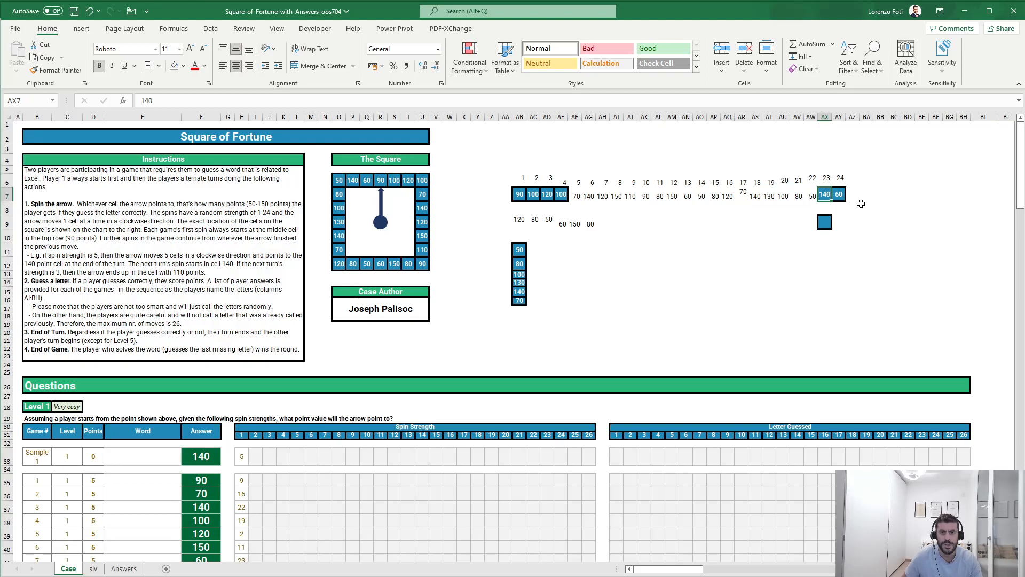
{"action": "left_click", "coordinate": [518, 195]}
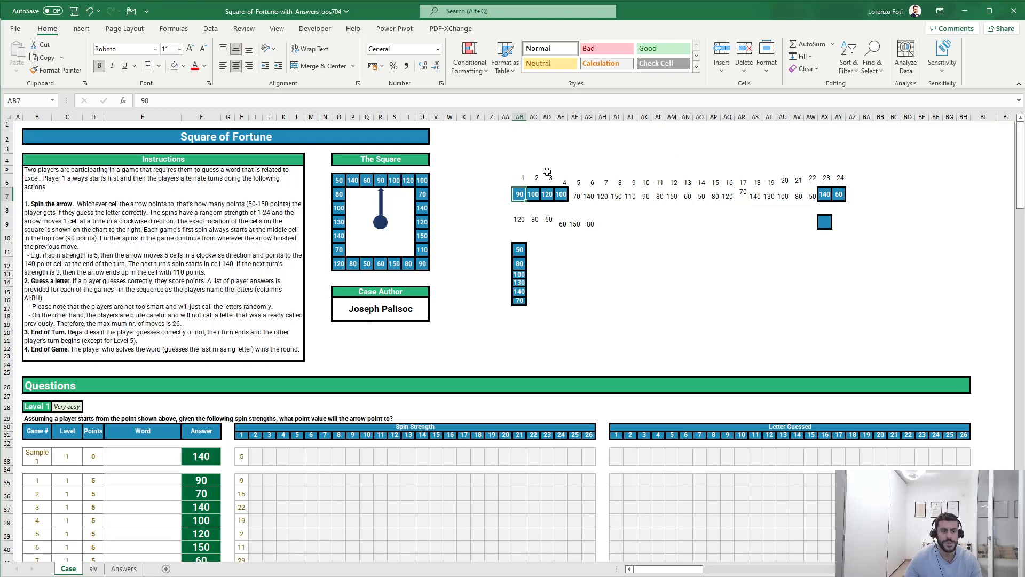
{"action": "key", "text": "Right"}
{"action": "key", "text": "Right"}
{"action": "key", "text": "Right"}
{"action": "key", "text": "Right"}
{"action": "key", "text": "Right"}
{"action": "key", "text": "Right"}
{"action": "key", "text": "Right"}
{"action": "key", "text": "Right"}
{"action": "key", "text": "Right"}
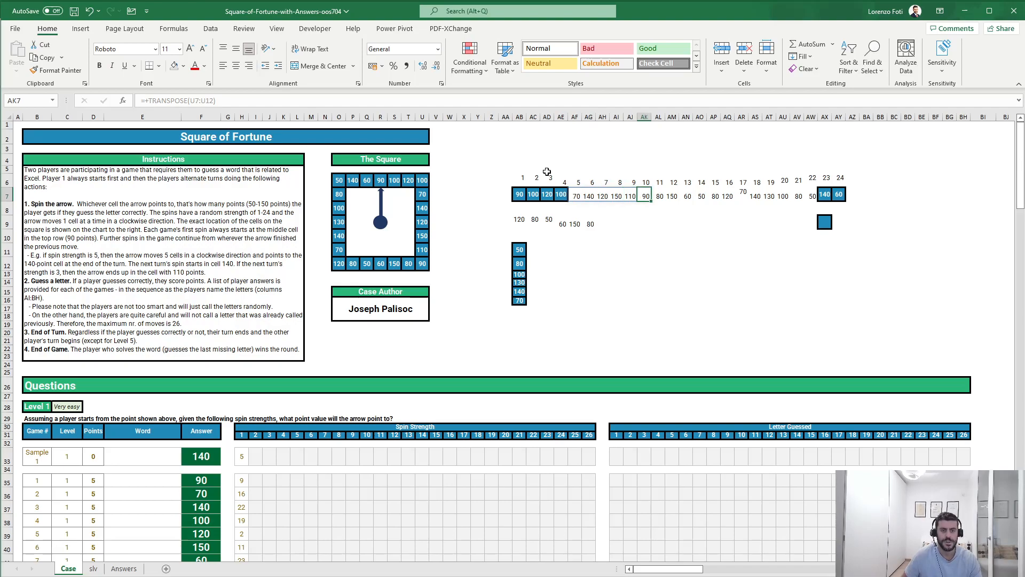
{"action": "key", "text": "Right"}
{"action": "key", "text": "Right"}
{"action": "key", "text": "Right"}
{"action": "key", "text": "Right"}
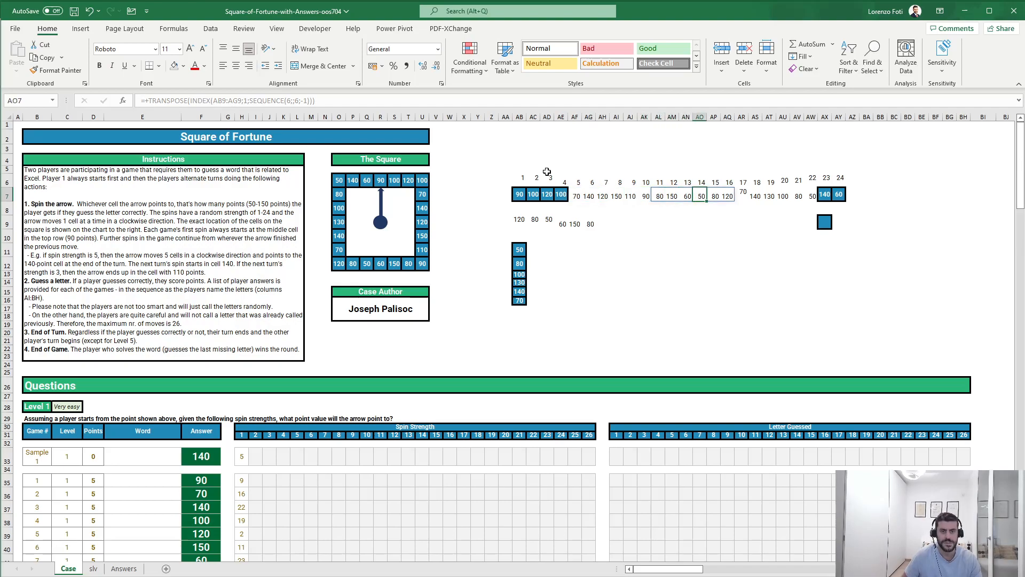
{"action": "key", "text": "Right"}
{"action": "key", "text": "Right"}
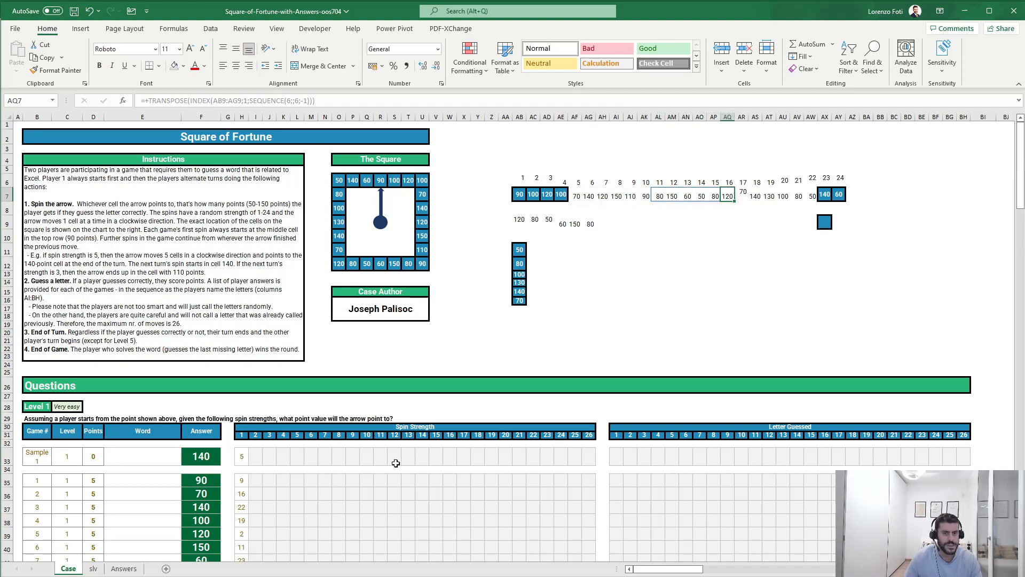
On the slv sheet, remove the +1 from the I13 end position formula, giving =+LET(x;H13+MOD(F13;24);IF(x>24;x-24;x))
{"action": "left_click", "coordinate": [91, 568]}
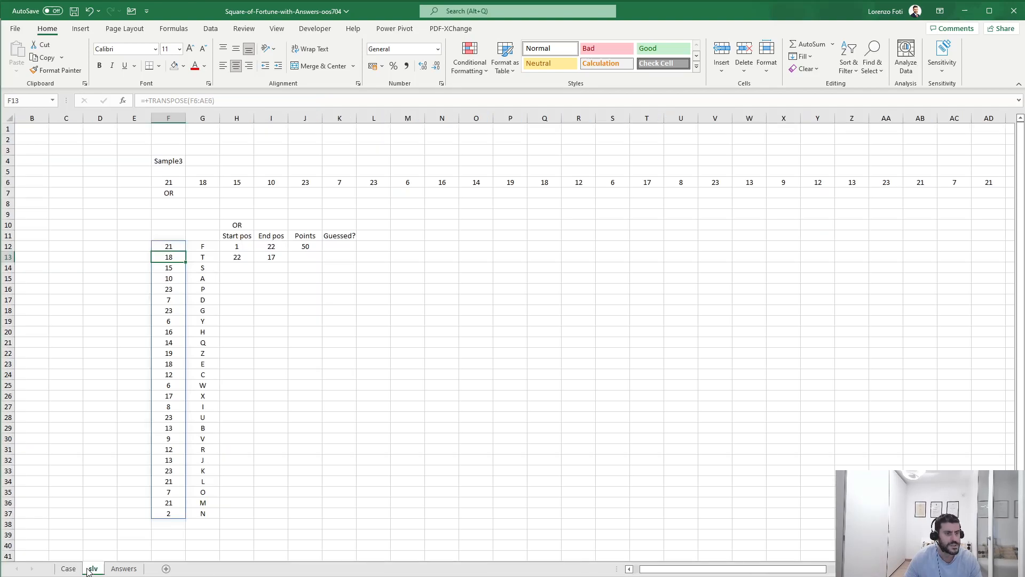
{"action": "left_click", "coordinate": [273, 258]}
{"action": "left_click", "coordinate": [274, 100]}
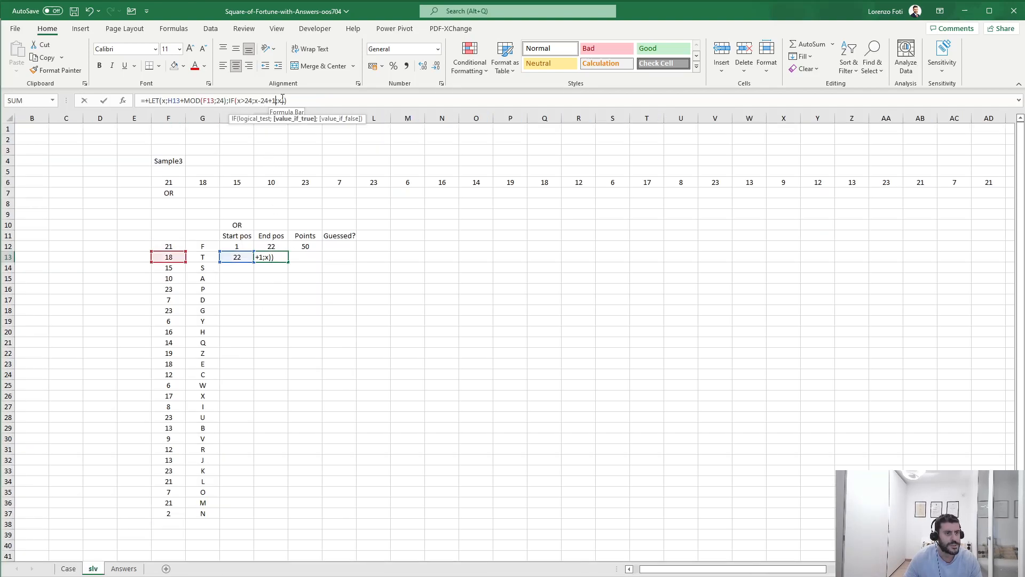
{"action": "key", "text": "BackSpace"}
{"action": "key", "text": "BackSpace"}
{"action": "key", "text": "Return"}
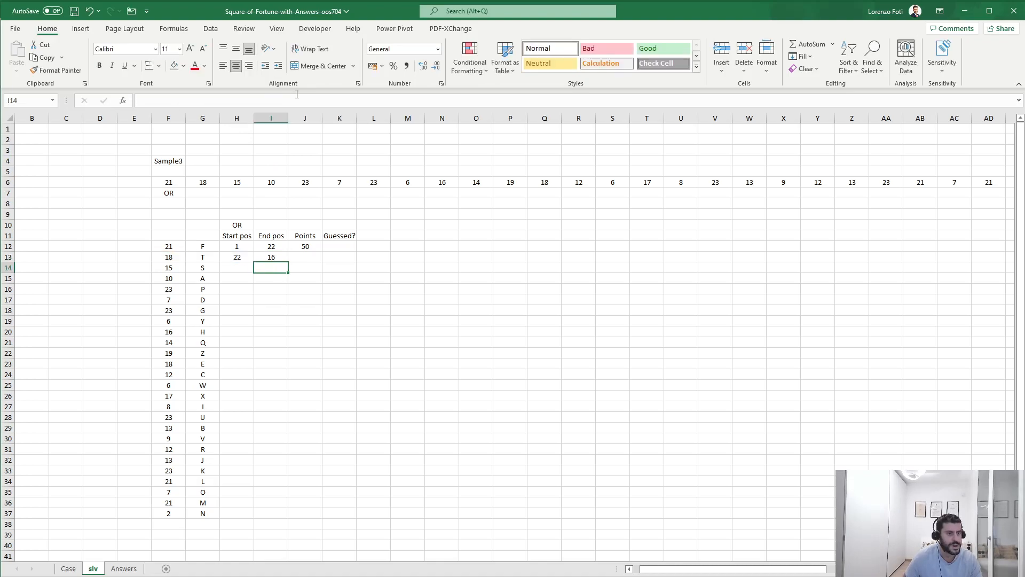
Rewrite the points formula in J12 to use the end position, =+INDEX(points;1;I12), and fill it down to J13
{"action": "key", "text": "Right"}
{"action": "key", "text": "Up"}
{"action": "key", "text": "Up"}
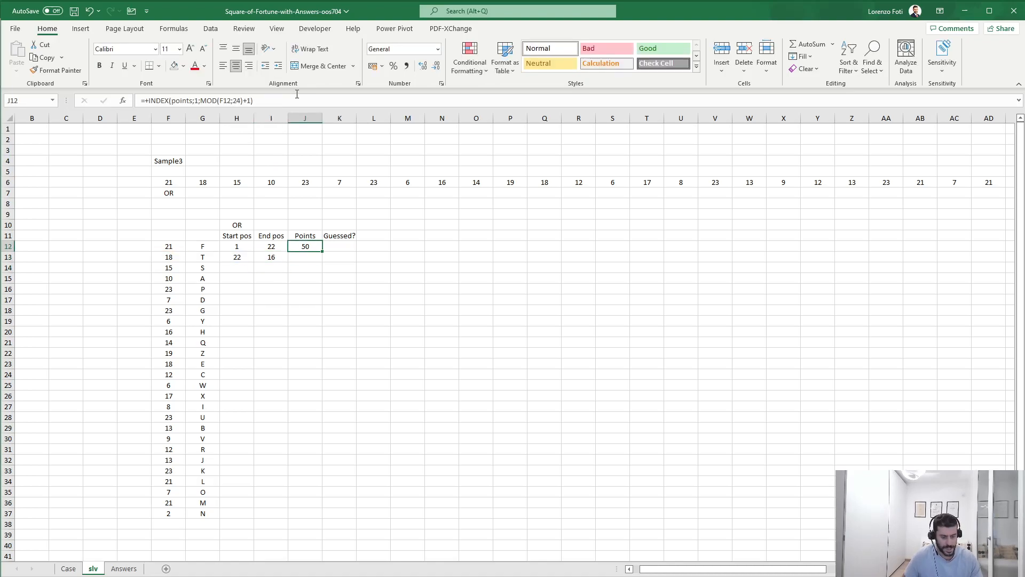
{"action": "key", "text": "F2"}
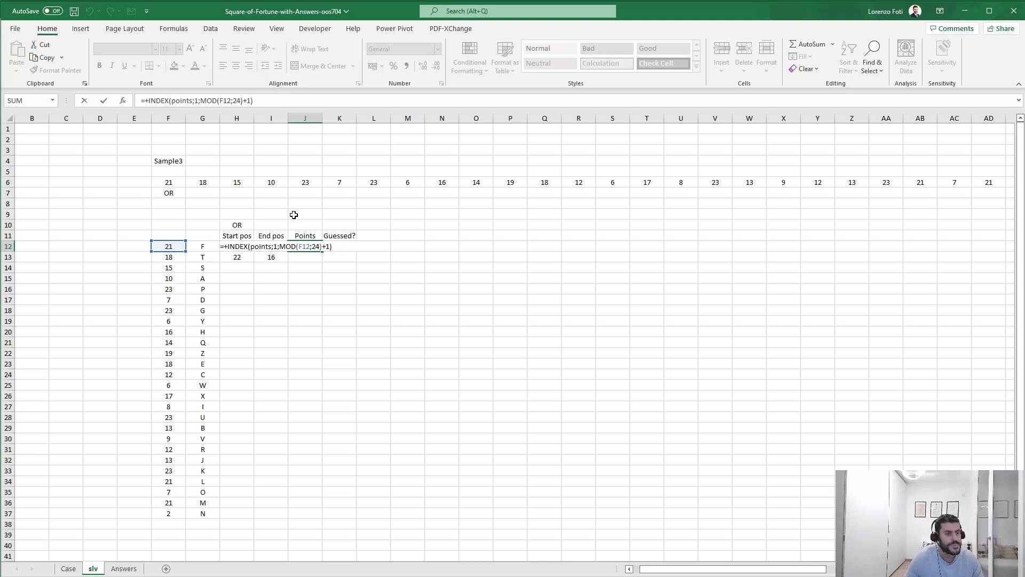
{"action": "key", "text": "ctrl+Return"}
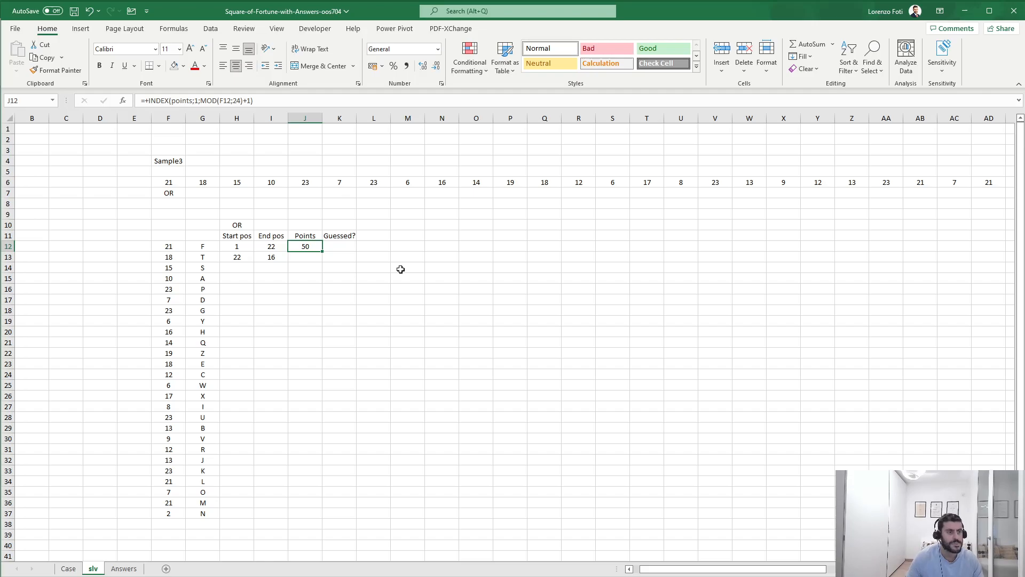
{"action": "left_click_drag", "start_coordinate": [200, 100], "coordinate": [253, 100]}
{"action": "left_click", "coordinate": [281, 247]}
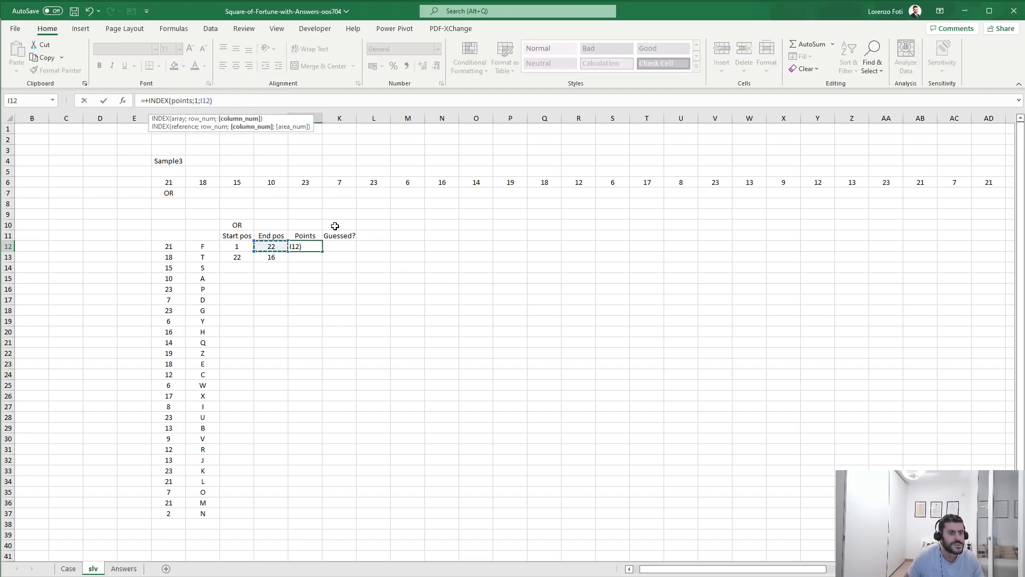
{"action": "key", "text": "Return"}
Check the points in J12 and J13 on slv against positions 22 and 16 of the points row on the Case sheet
{"action": "left_click", "coordinate": [69, 569]}
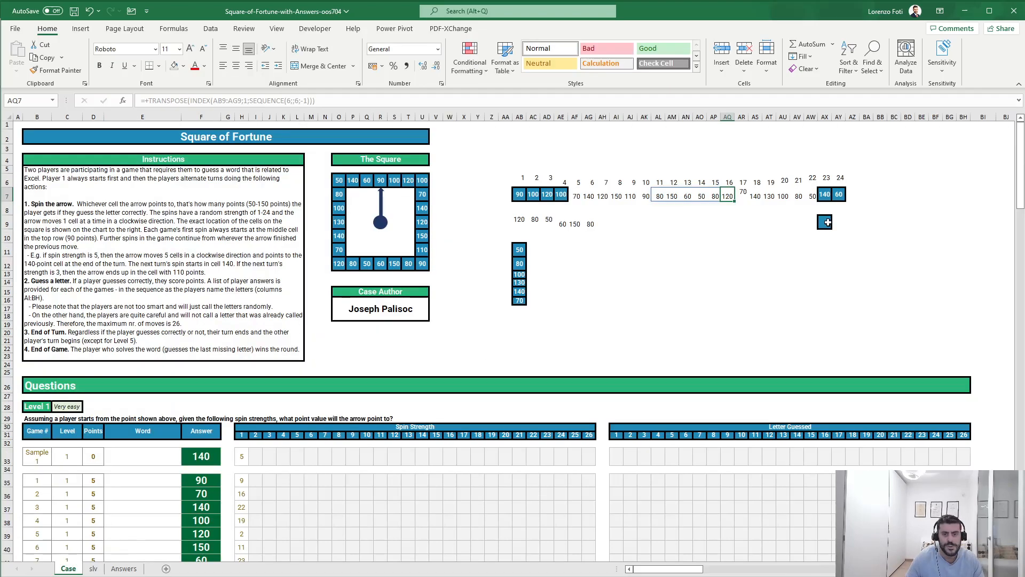
{"action": "left_click", "coordinate": [807, 198]}
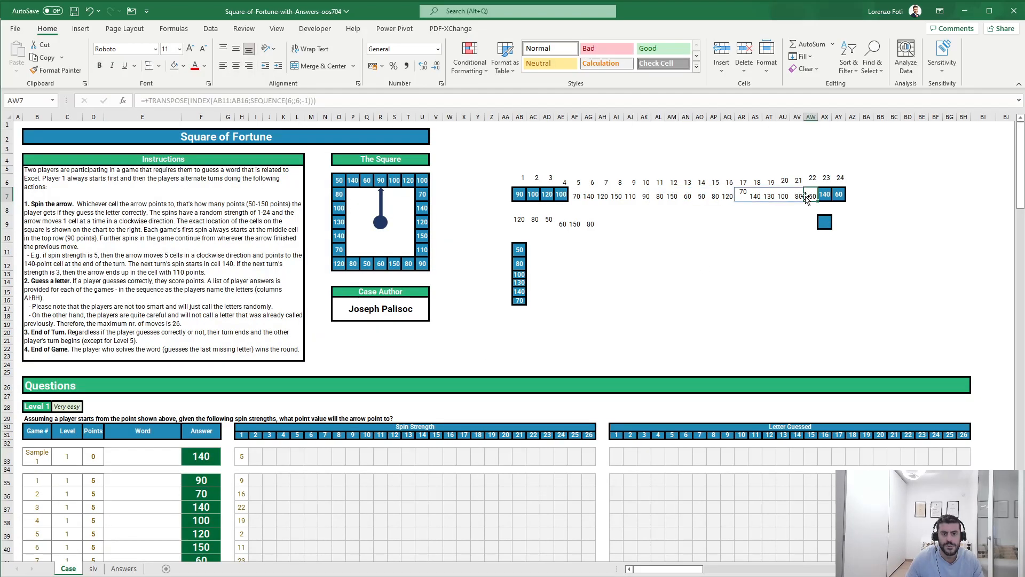
{"action": "left_click", "coordinate": [92, 568]}
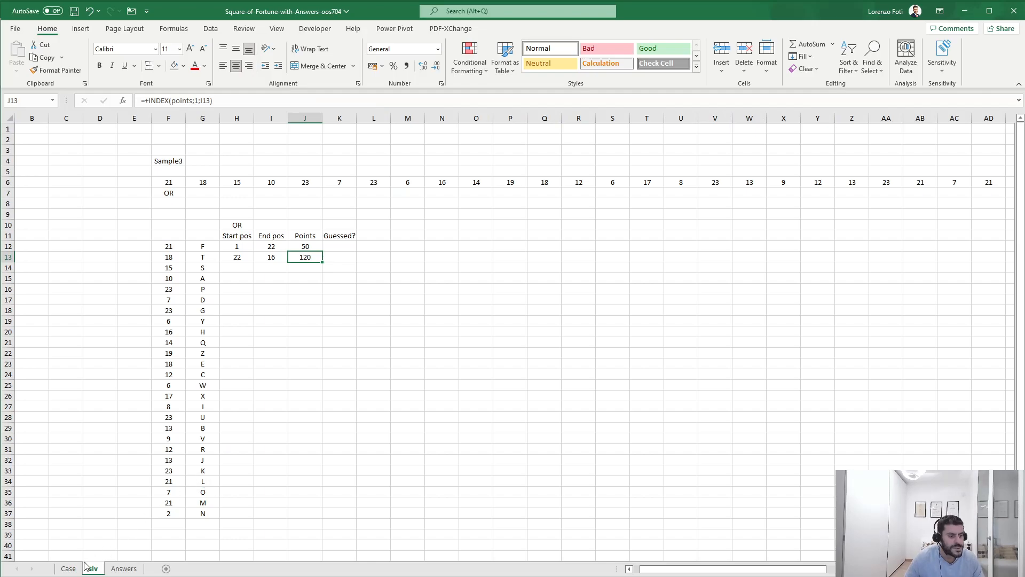
{"action": "left_click", "coordinate": [68, 569]}
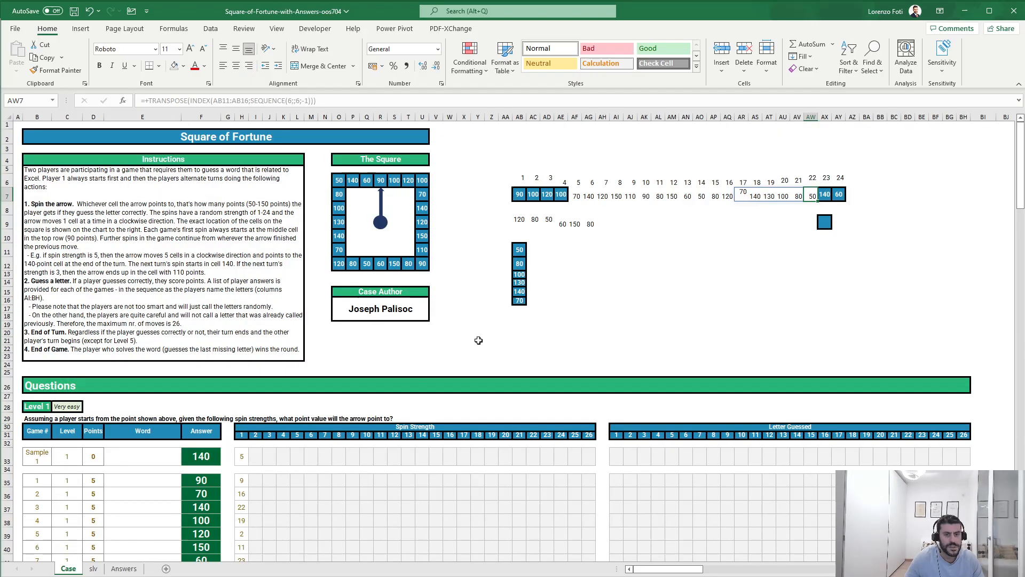
{"action": "left_click", "coordinate": [729, 195]}
{"action": "left_click", "coordinate": [93, 569]}
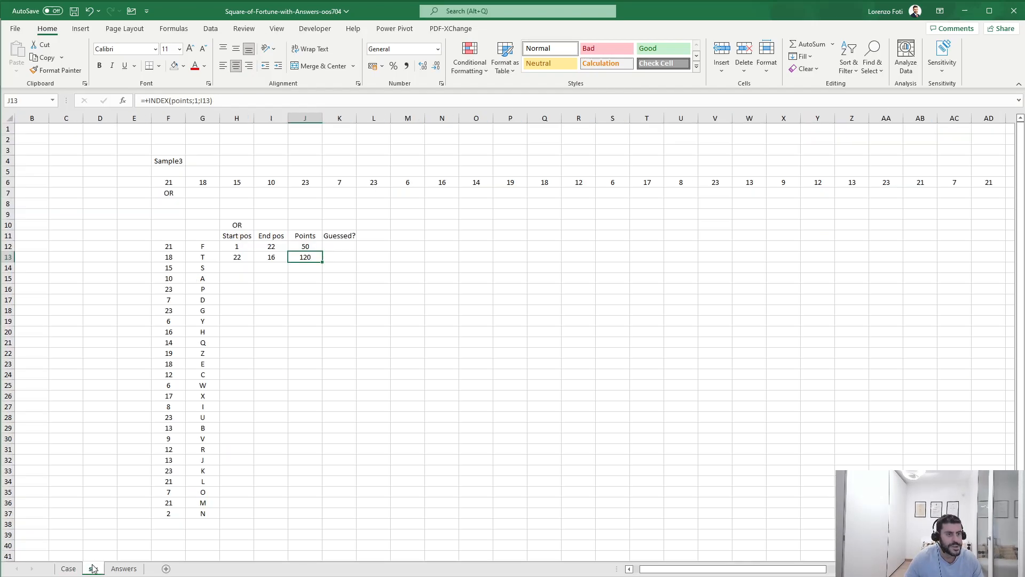
Move the word OR from H10 to K9, above the Guessed? heading
{"action": "left_click", "coordinate": [343, 247]}
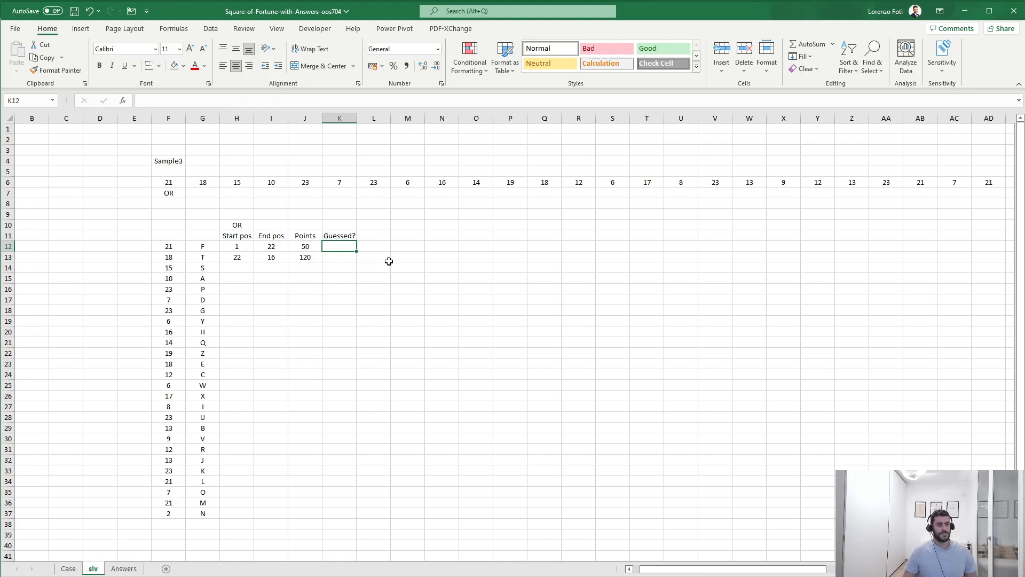
{"action": "left_click", "coordinate": [237, 225]}
{"action": "left_click_drag", "start_coordinate": [238, 230], "coordinate": [345, 216]}
{"action": "left_click", "coordinate": [332, 217]}
{"action": "left_click", "coordinate": [262, 229]}
Enter =+IF(NOT(ISERROR(FIND(G12;$K$9)));1;0) in K12 to flag whether the letter occurs in the word
{"action": "left_click", "coordinate": [345, 247]}
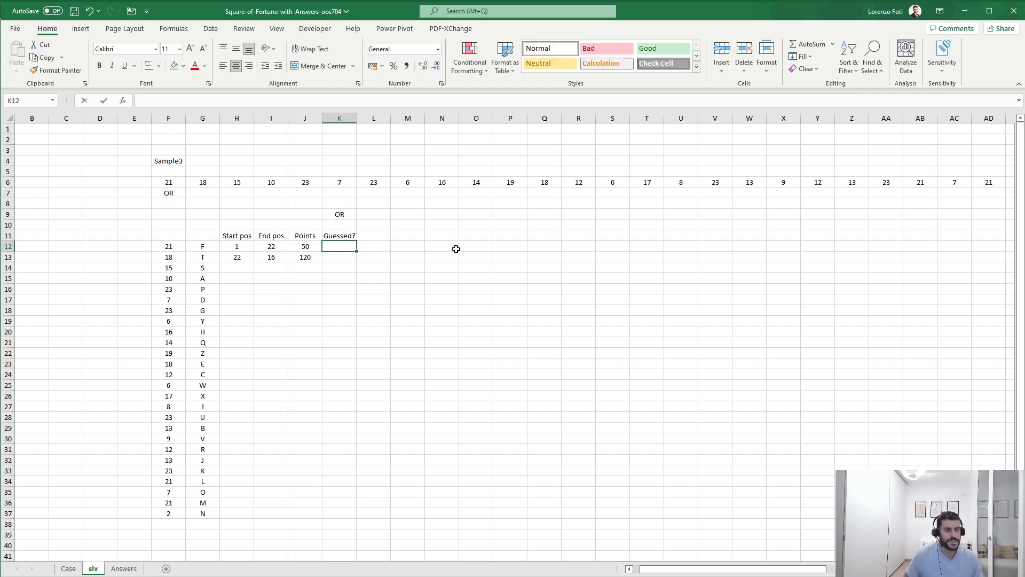
{"action": "type", "text": "+"}
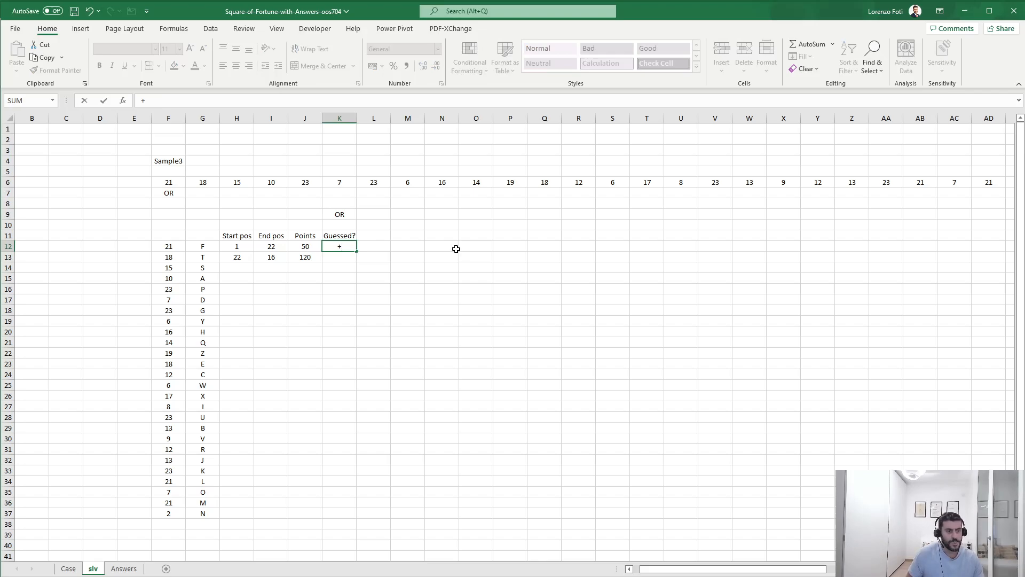
{"action": "type", "text": "if("}
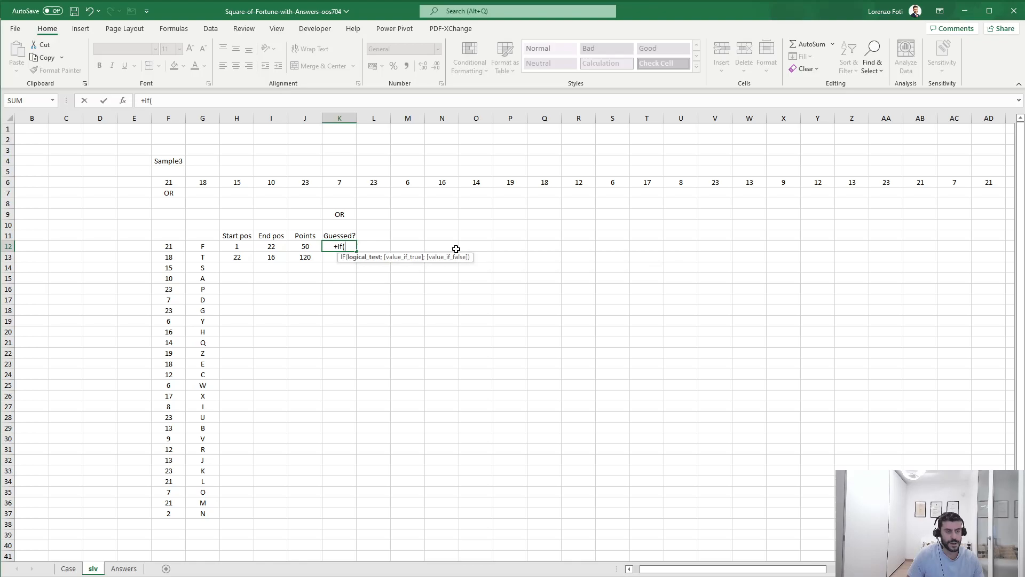
{"action": "type", "text": "not(iserro"}
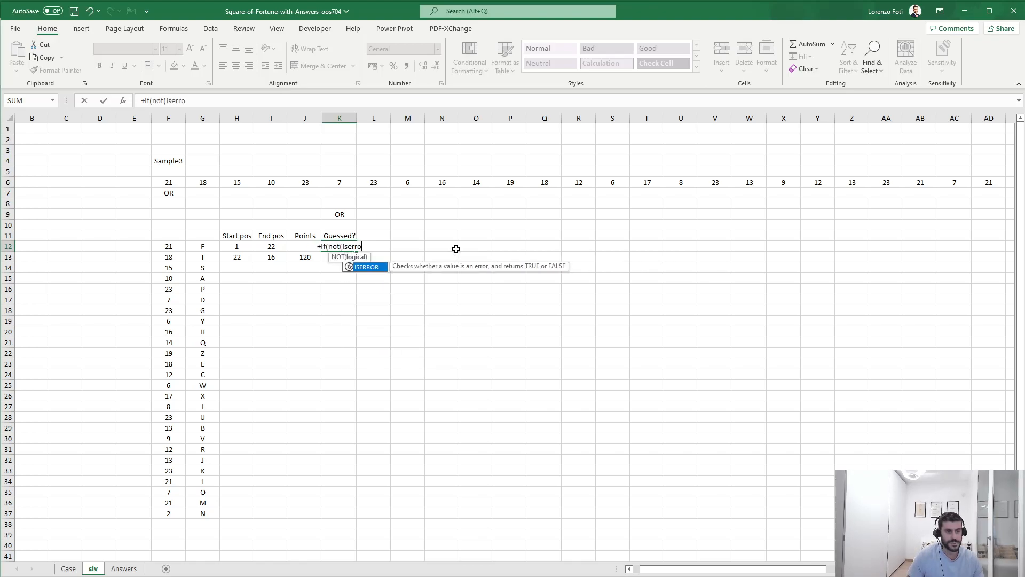
{"action": "key", "text": "Tab"}
{"action": "type", "text": "find("}
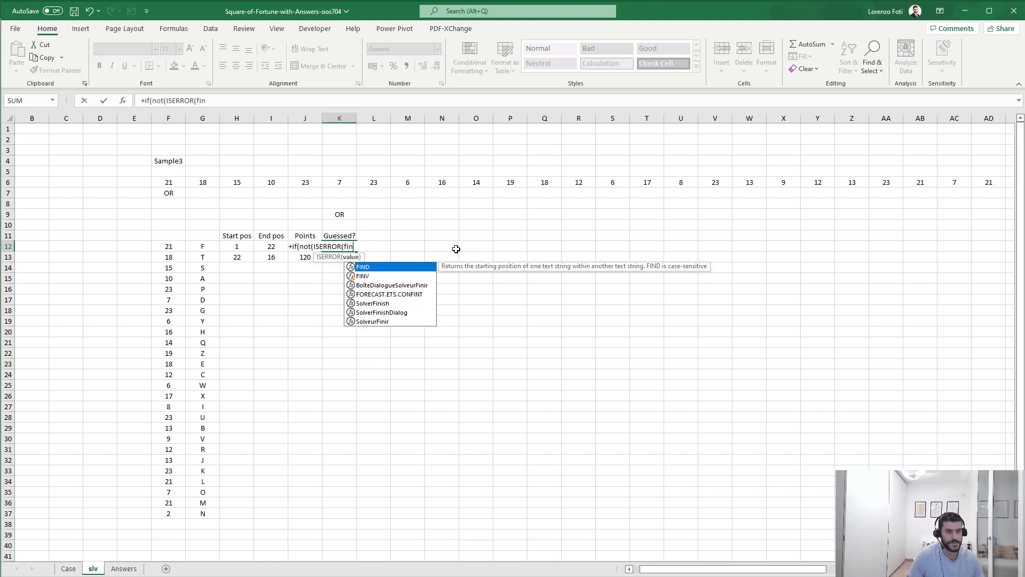
{"action": "key", "text": "Left"}
{"action": "key", "text": "Left"}
{"action": "key", "text": "Left"}
{"action": "key", "text": "Left"}
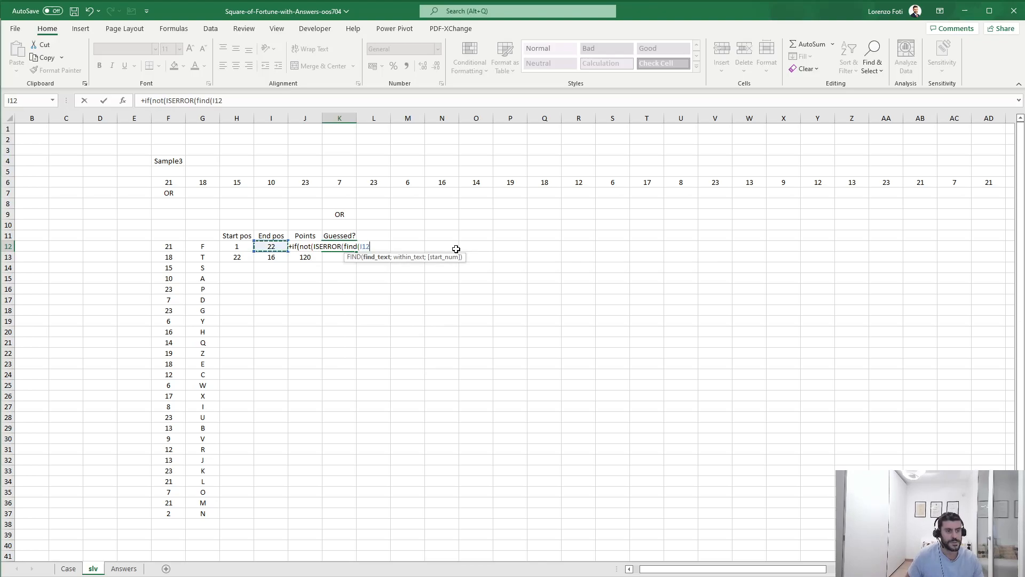
{"action": "type", "text": ";"}
{"action": "key", "text": "Up"}
{"action": "key", "text": "Up"}
{"action": "key", "text": "Up"}
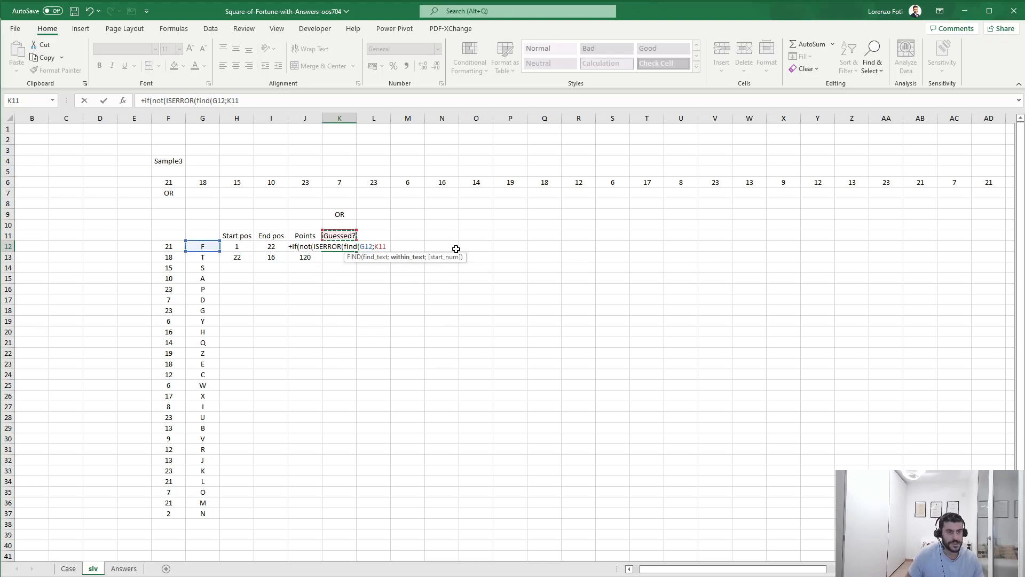
{"action": "key", "text": "F4"}
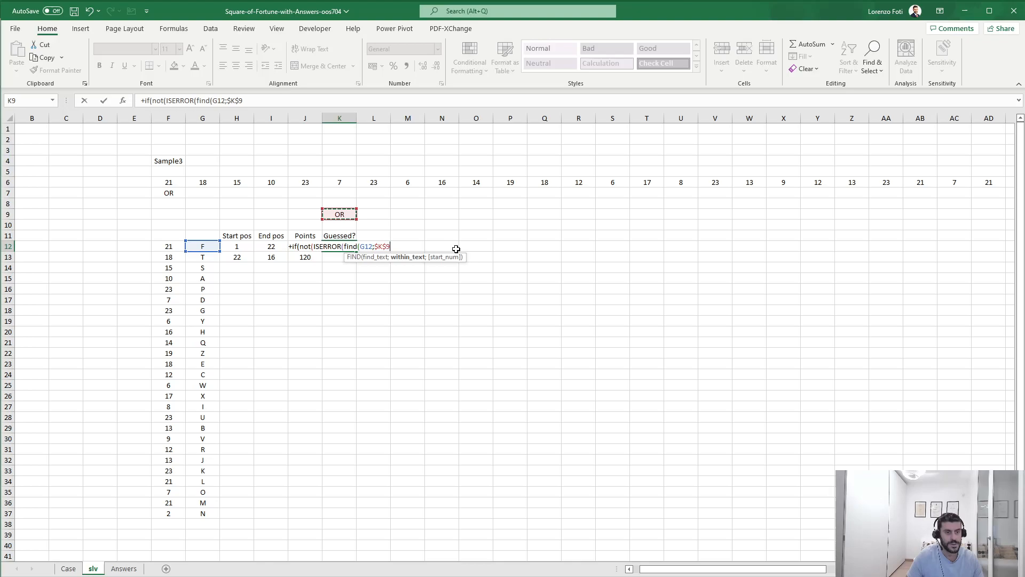
{"action": "type", "text": ")));"}
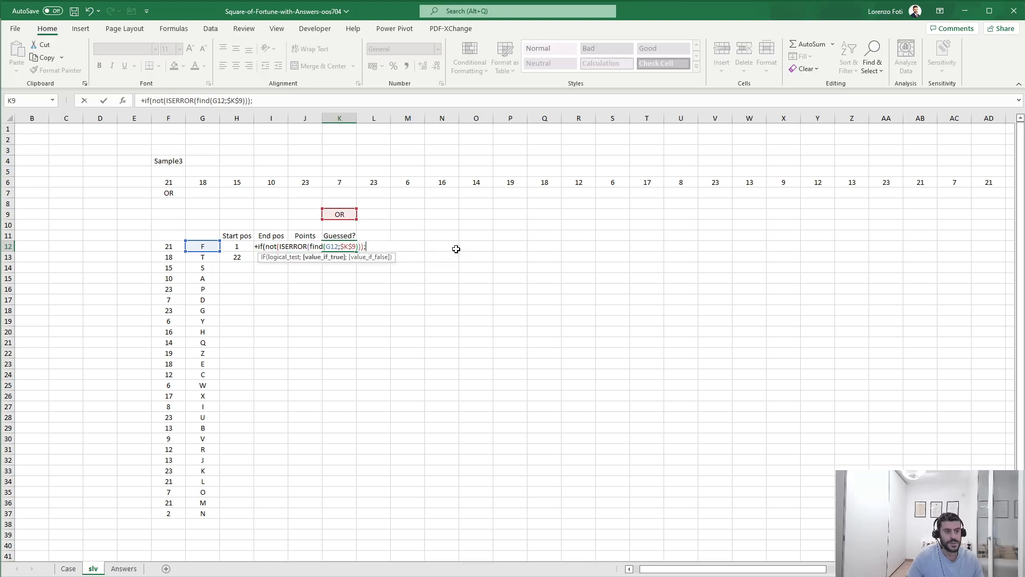
{"action": "type", "text": "1;"}
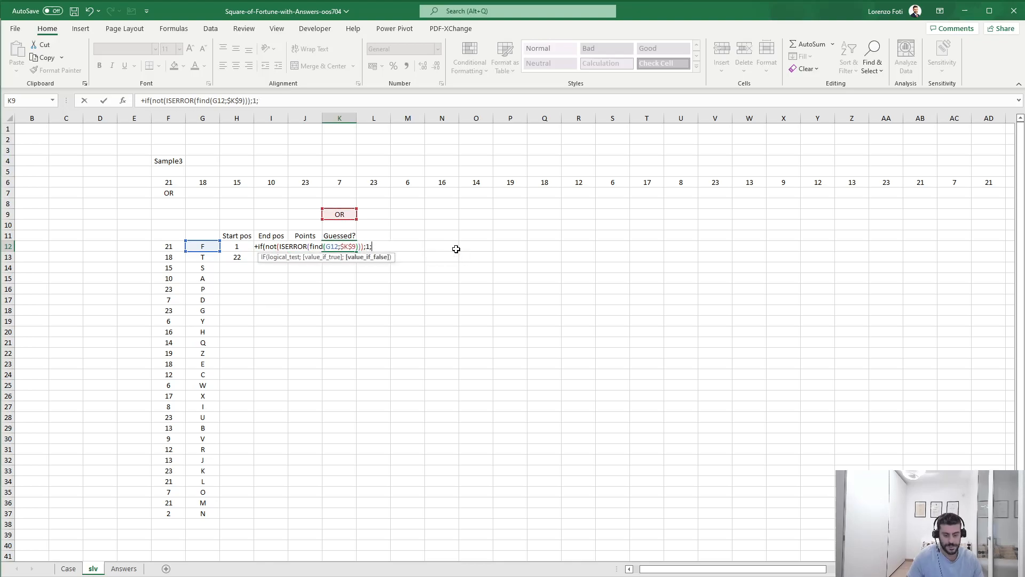
{"action": "type", "text": "0)"}
{"action": "key", "text": "Return"}
Copy the Guessed? formula from K12 down the column to K37
{"action": "key", "text": "Up"}
{"action": "key", "text": "ctrl+Down"}
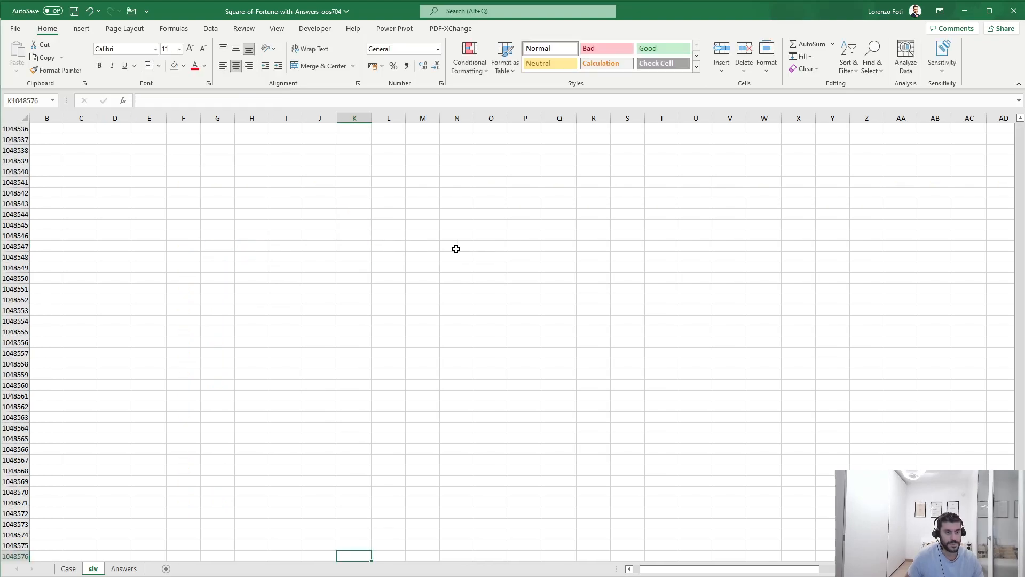
{"action": "key", "text": "ctrl+Up"}
{"action": "key", "text": "Down"}
{"action": "key", "text": "ctrl+d"}
{"action": "key", "text": "Up"}
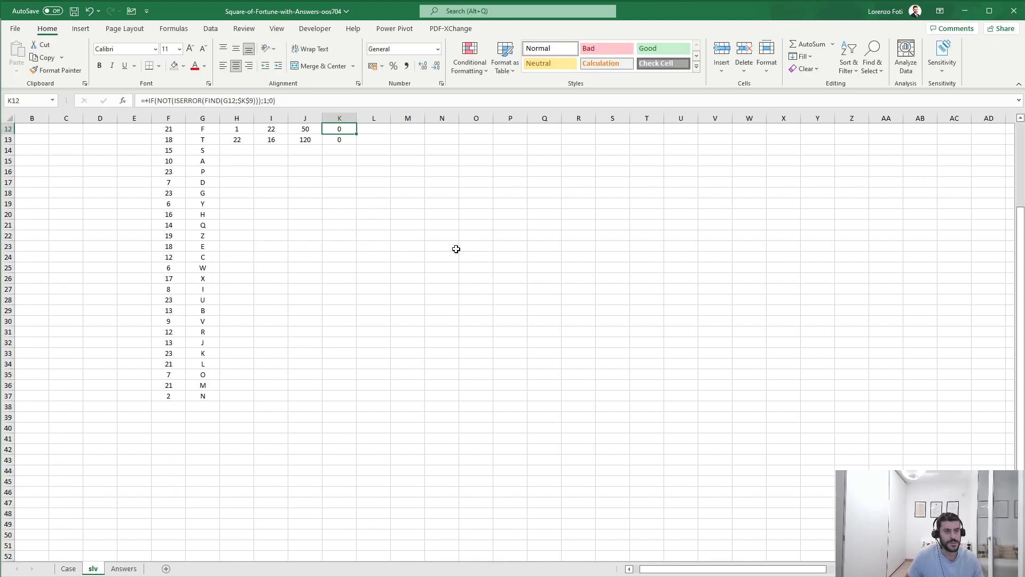
{"action": "key", "text": "shift+Down"}
{"action": "key", "text": "ctrl+c"}
{"action": "key", "text": "Down"}
{"action": "key", "text": "Down"}
{"action": "key", "text": "shift+Down"}
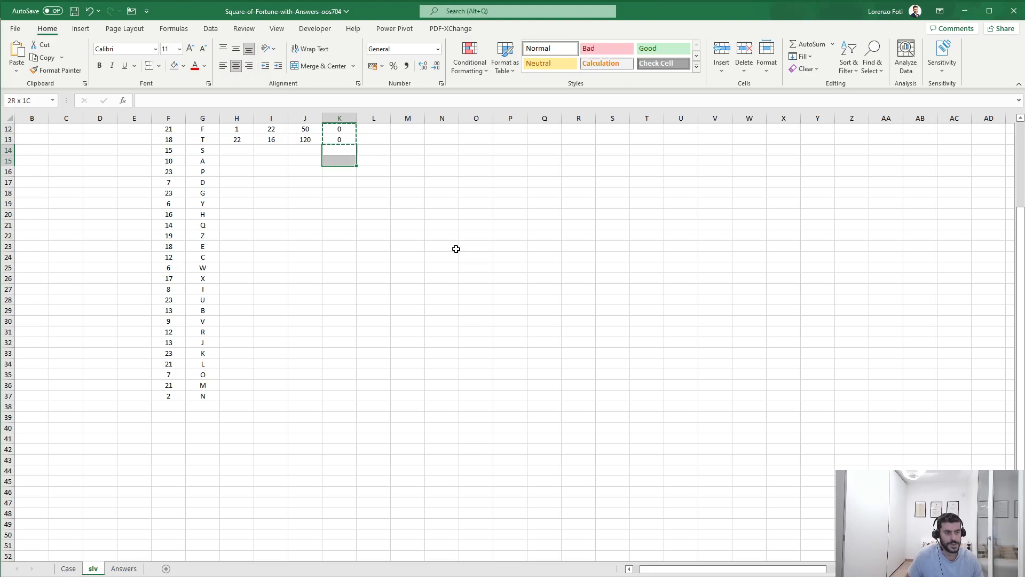
{"action": "key", "text": "shift+Down"}
{"action": "key", "text": "shift+Down"}
{"action": "key", "text": "shift+Down"}
{"action": "key", "text": "shift+Down"}
{"action": "key", "text": "shift+Down"}
{"action": "key", "text": "shift+Down"}
{"action": "key", "text": "shift+Down"}
{"action": "key", "text": "shift+Down"}
{"action": "key", "text": "shift+Down"}
{"action": "key", "text": "shift+Down"}
{"action": "key", "text": "shift+Down"}
{"action": "key", "text": "shift+Down"}
{"action": "key", "text": "shift+Down"}
{"action": "key", "text": "shift+Down"}
{"action": "key", "text": "shift+Down"}
{"action": "key", "text": "shift+Down"}
{"action": "key", "text": "shift+Down"}
{"action": "key", "text": "shift+Down"}
{"action": "key", "text": "shift+Down"}
{"action": "key", "text": "shift+Down"}
{"action": "key", "text": "ctrl+v"}
{"action": "key", "text": "ctrl+Up"}
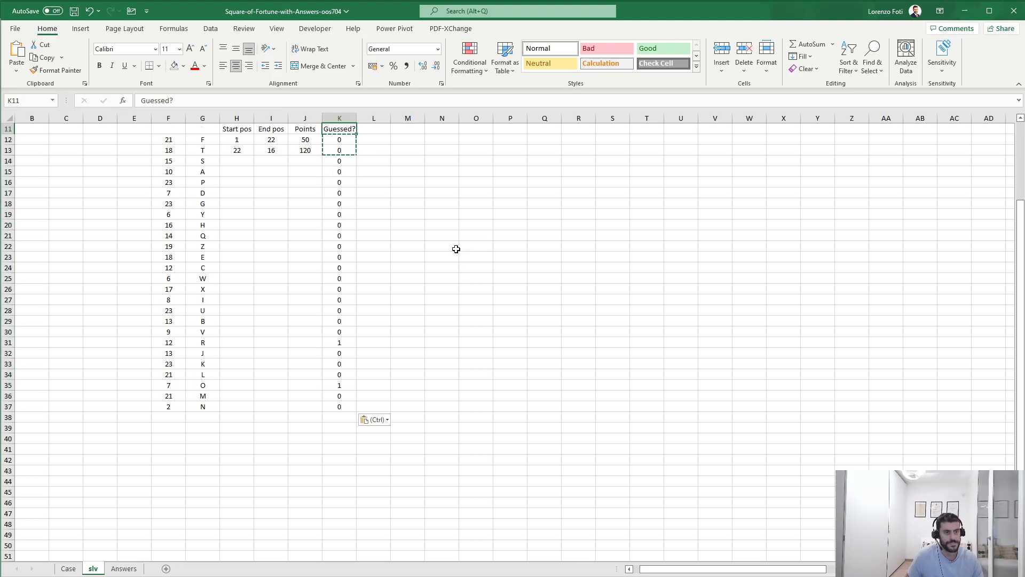
{"action": "key", "text": "ctrl+Up"}
{"action": "key", "text": "ctrl+Up"}
{"action": "key", "text": "ctrl+Up"}
{"action": "key", "text": "Escape"}
Check down the Guessed? column which letters are flagged as part of the word in K9
{"action": "key", "text": "Down"}
{"action": "key", "text": "Down"}
{"action": "key", "text": "Down"}
{"action": "key", "text": "Down"}
{"action": "key", "text": "Down"}
{"action": "key", "text": "Down"}
{"action": "key", "text": "Down"}
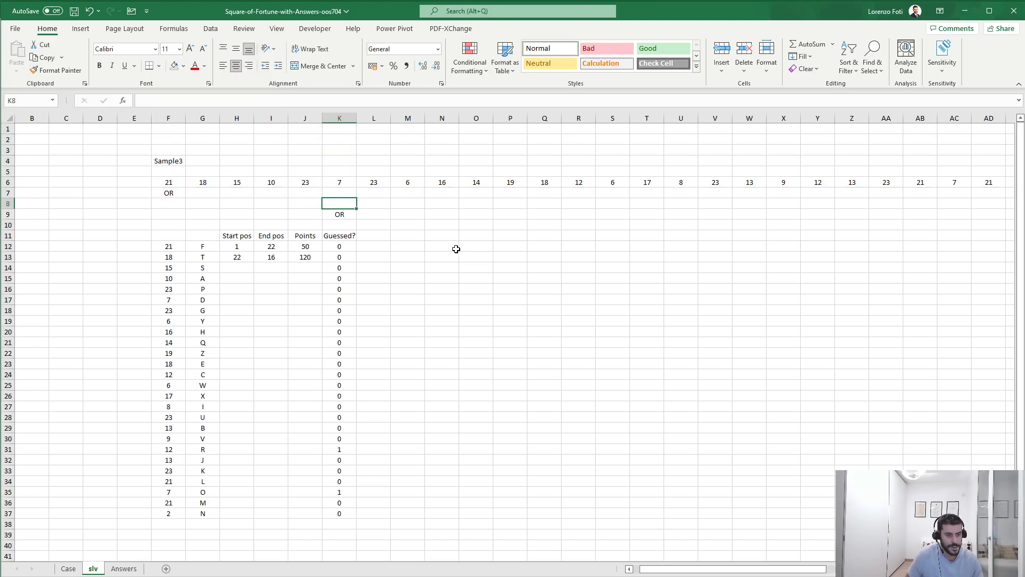
{"action": "key", "text": "Down"}
{"action": "key", "text": "Down"}
{"action": "key", "text": "Down"}
{"action": "key", "text": "Down"}
{"action": "key", "text": "Down"}
{"action": "key", "text": "Down"}
{"action": "key", "text": "Down"}
{"action": "key", "text": "Down"}
{"action": "key", "text": "Down"}
{"action": "key", "text": "Down"}
{"action": "key", "text": "Down"}
{"action": "key", "text": "Down"}
{"action": "key", "text": "Down"}
{"action": "key", "text": "Down"}
{"action": "key", "text": "Down"}
{"action": "key", "text": "Down"}
{"action": "key", "text": "Down"}
{"action": "key", "text": "Down"}
{"action": "key", "text": "Down"}
{"action": "key", "text": "Down"}
{"action": "key", "text": "Up"}
{"action": "key", "text": "Up"}
{"action": "key", "text": "Up"}
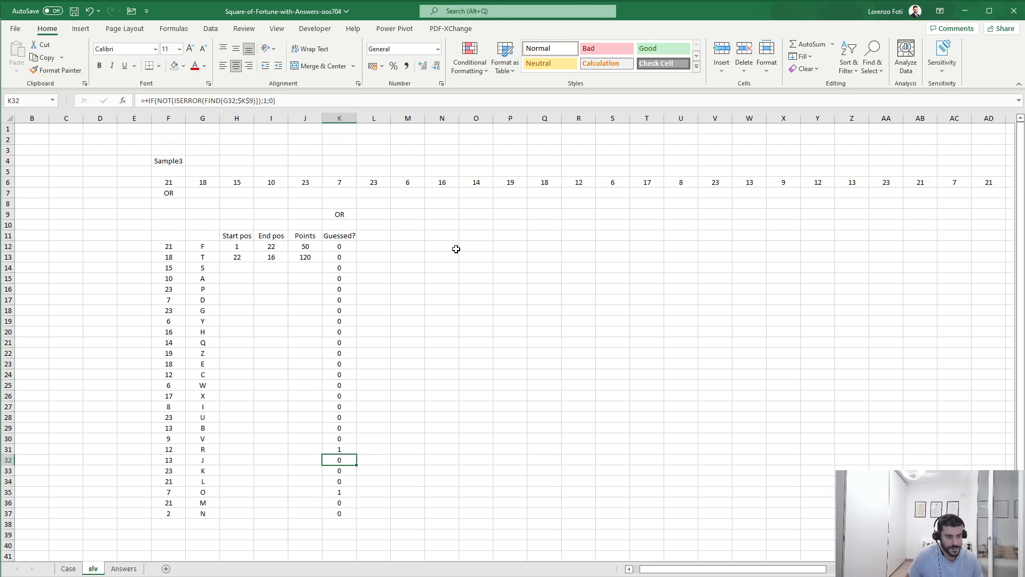
{"action": "key", "text": "Up"}
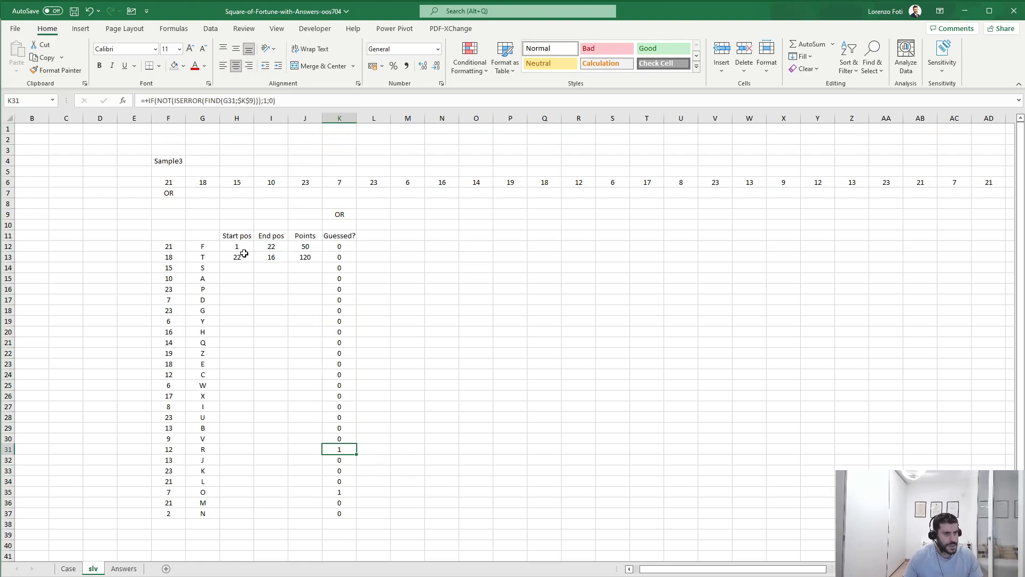
Fill the Start pos, End pos and Points formulas from H13:J13 down to row 37
{"action": "left_click_drag", "start_coordinate": [243, 255], "coordinate": [310, 258]}
{"action": "double_click", "coordinate": [321, 262]}
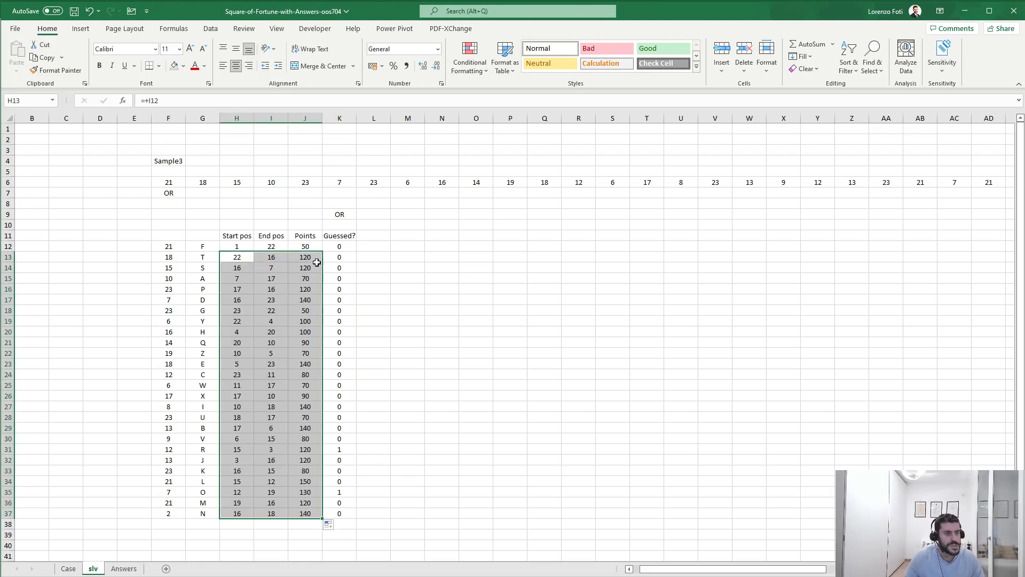
Add a Turn heading in L11 beside Guessed? and enter 1 in L12 as the starting player
{"action": "left_click", "coordinate": [380, 235]}
{"action": "type", "text": "Turn"}
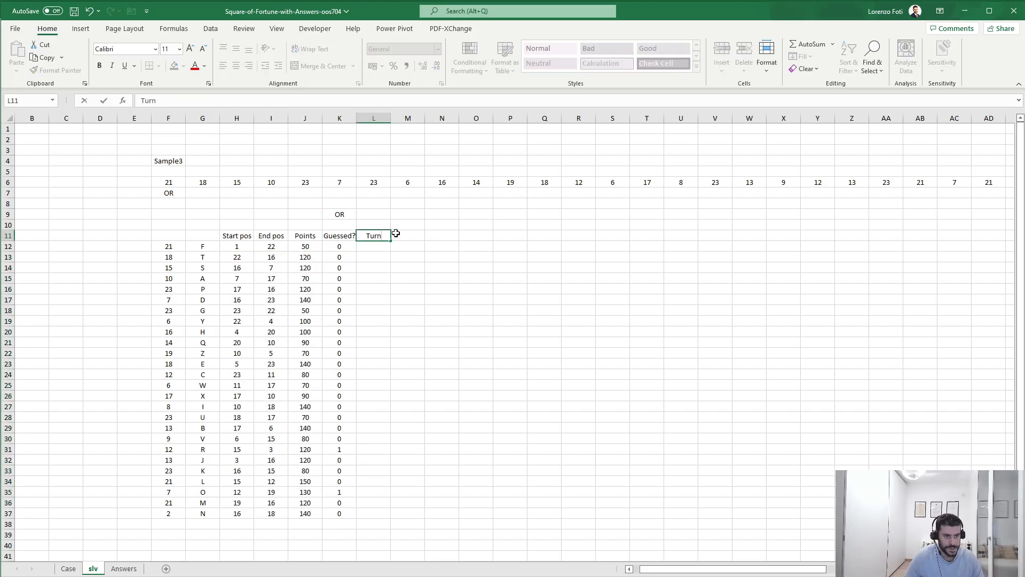
{"action": "key", "text": "Return"}
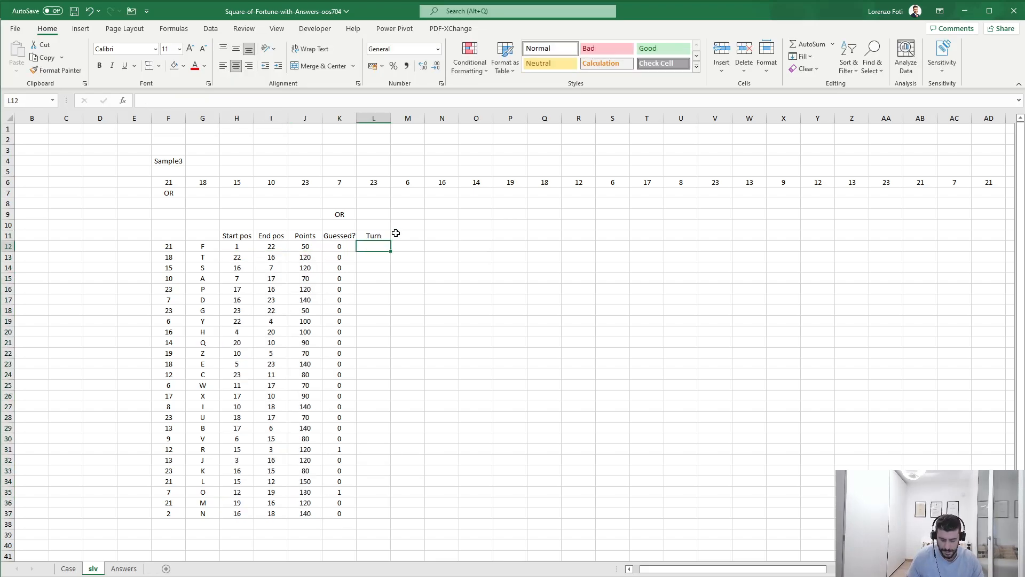
{"action": "type", "text": "1"}
{"action": "key", "text": "Return"}
Enter =+IF(L12=1;2;1) in L13 to alternate the turn between players 1 and 2
{"action": "type", "text": "+"}
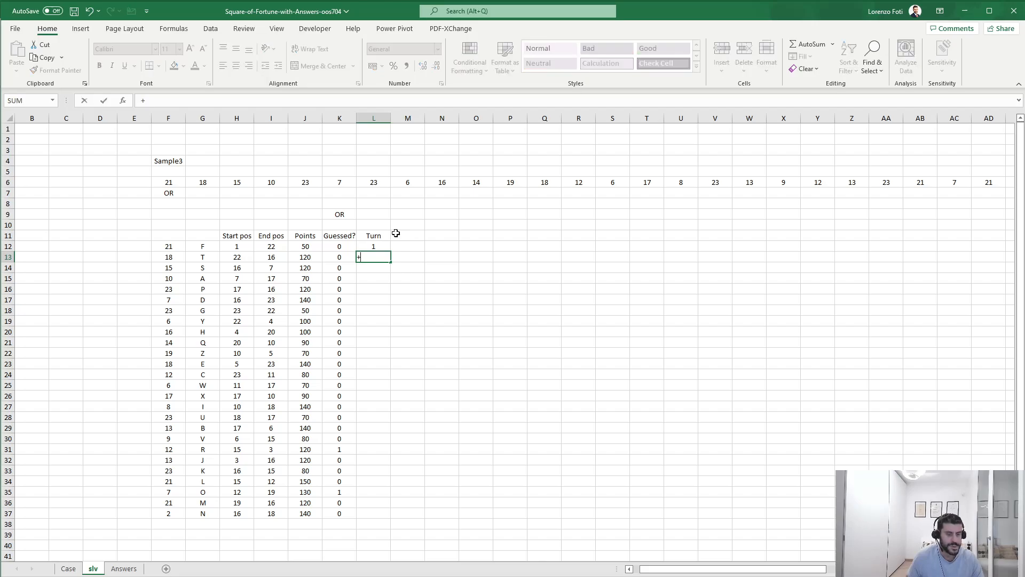
{"action": "type", "text": "if("}
{"action": "key", "text": "Up"}
{"action": "type", "text": "=1"}
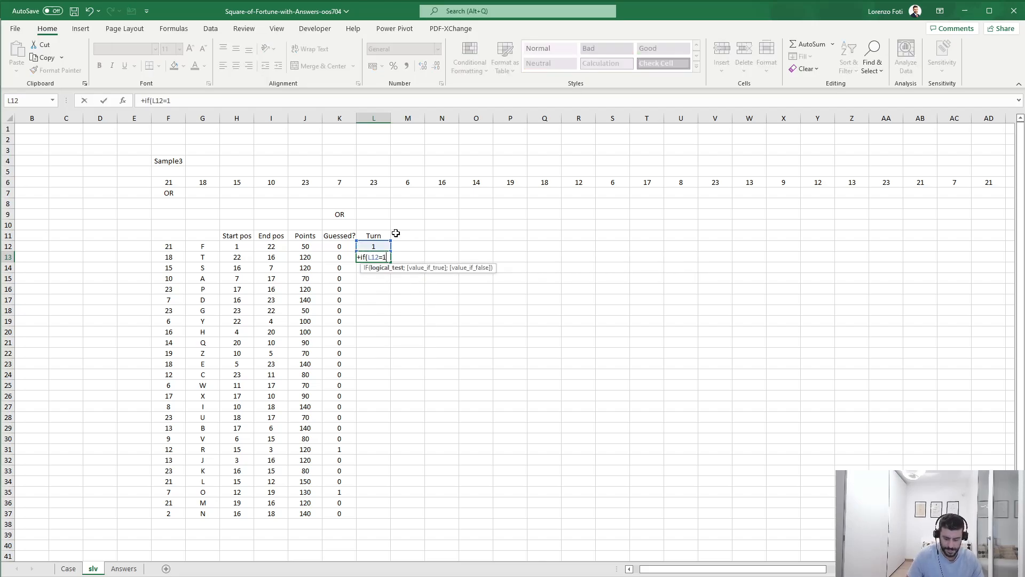
{"action": "type", "text": ";2;1)"}
{"action": "key", "text": "ctrl+Return"}
Copy the Turn formula from L13 down the column to L37
{"action": "key", "text": "ctrl+c"}
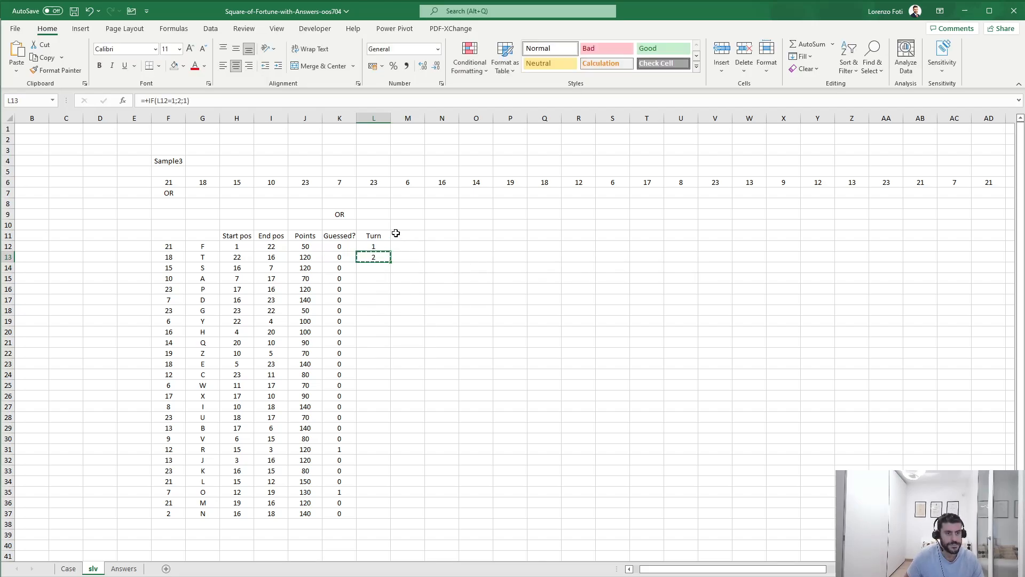
{"action": "key", "text": "Left"}
{"action": "key", "text": "ctrl+Down"}
{"action": "key", "text": "Right"}
{"action": "key", "text": "ctrl+shift+Up"}
{"action": "key", "text": "Return"}
{"action": "key", "text": "ctrl+Up"}
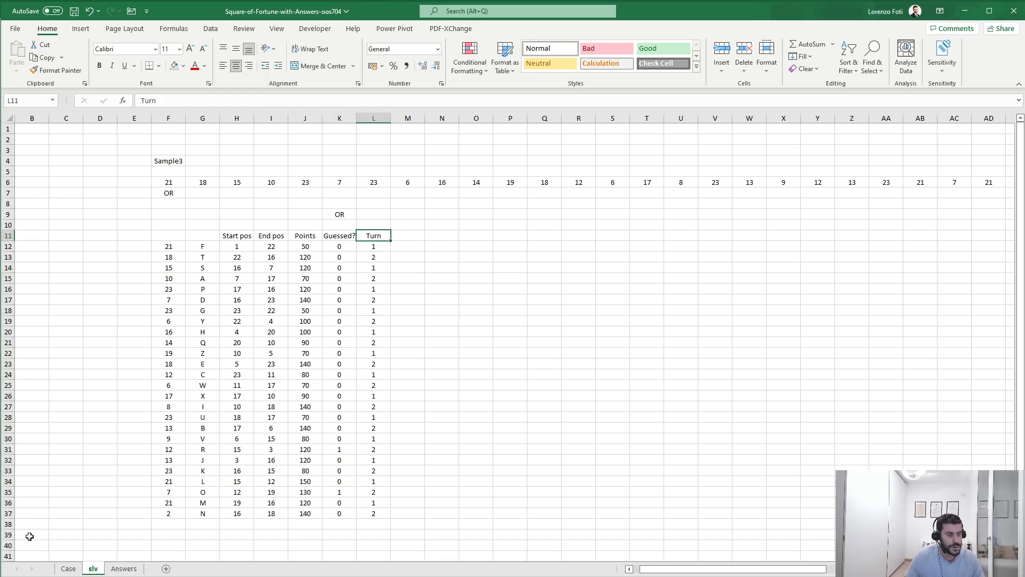
Review the Level 3 question and the end-of-game rules on the Case sheet, and return to the slv sheet
{"action": "left_click", "coordinate": [60, 570]}
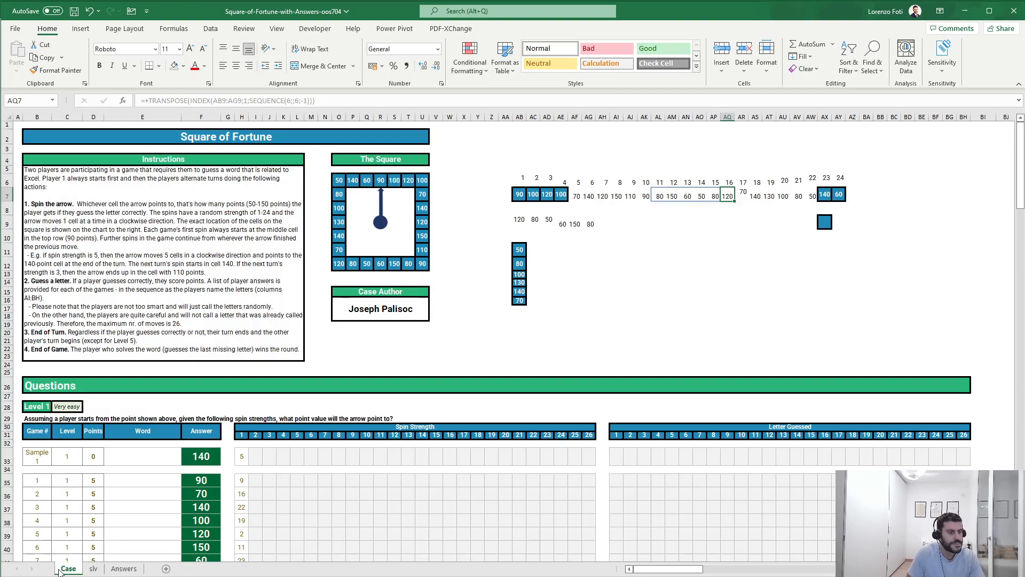
{"action": "scroll", "coordinate": [146, 454], "scroll_direction": "down", "scroll_amount": 20}
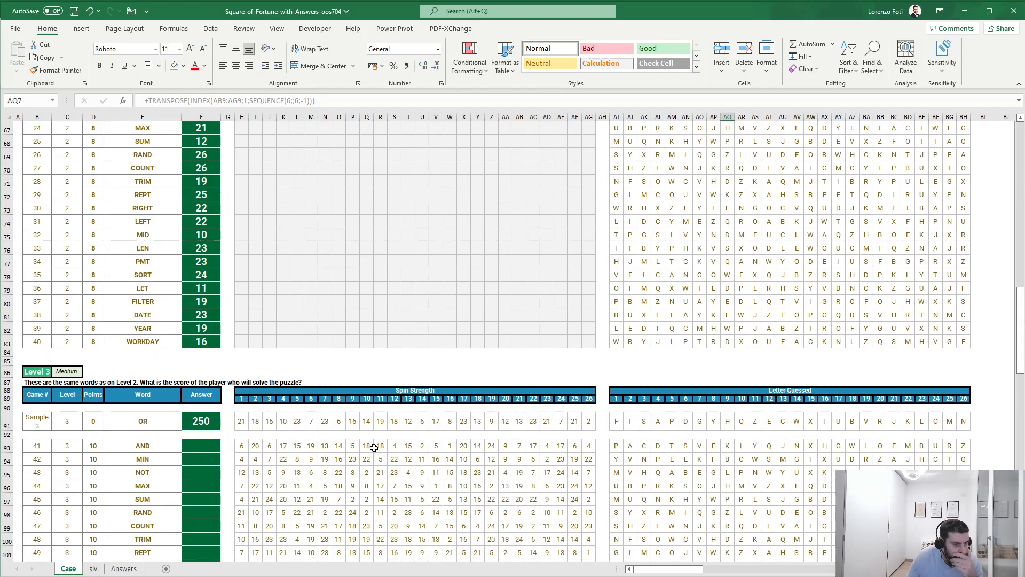
{"action": "scroll", "coordinate": [374, 448], "scroll_direction": "up", "scroll_amount": 20}
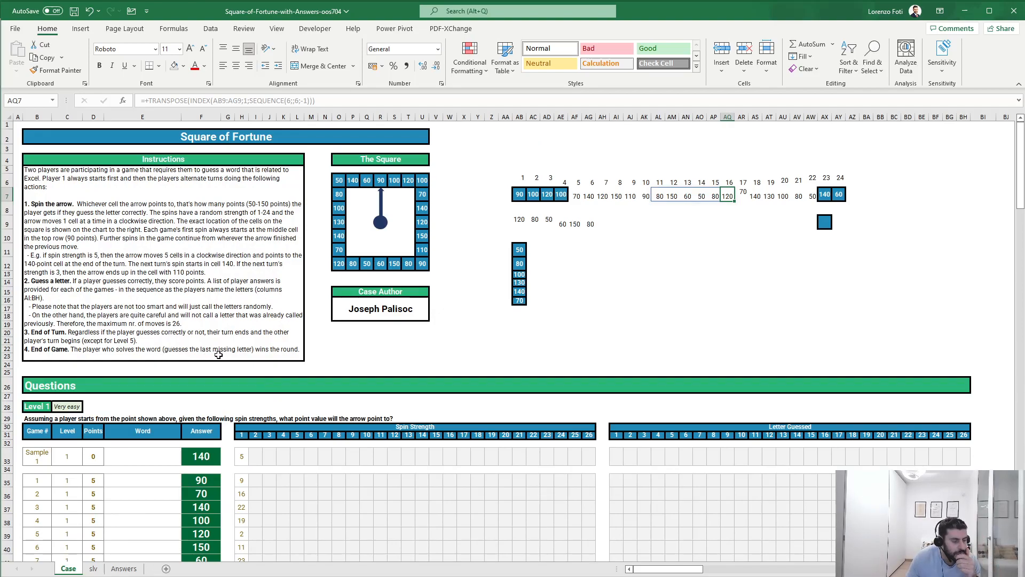
{"action": "left_click", "coordinate": [92, 569]}
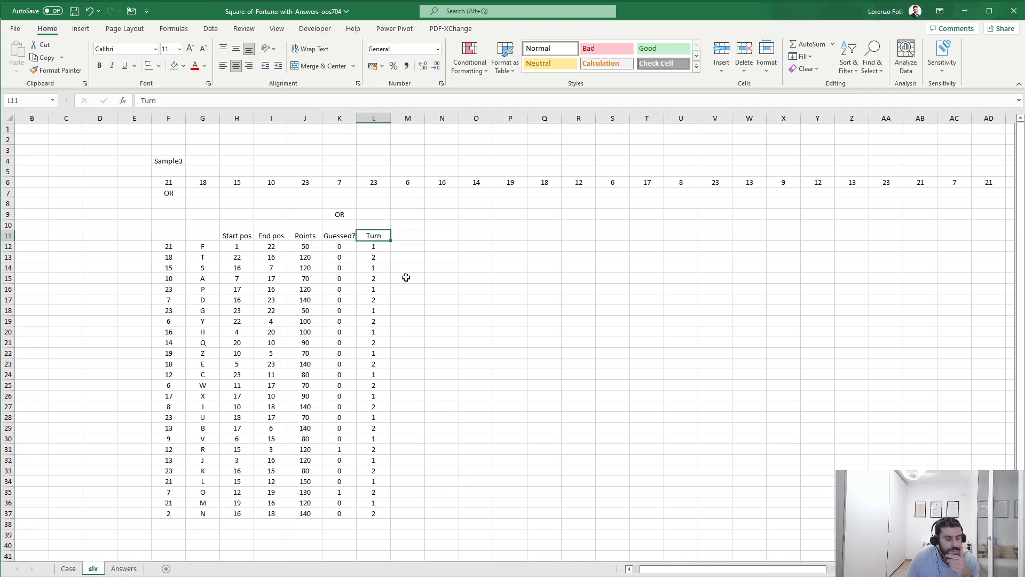
Enter the label Winner in P11, apart from the turn table
{"action": "left_click", "coordinate": [508, 236]}
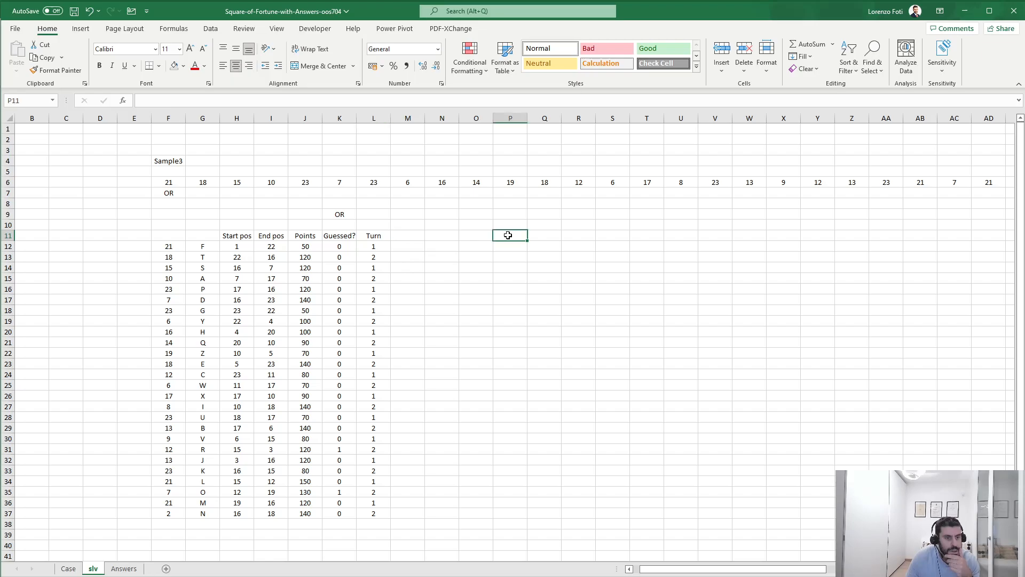
{"action": "type", "text": "Winner"}
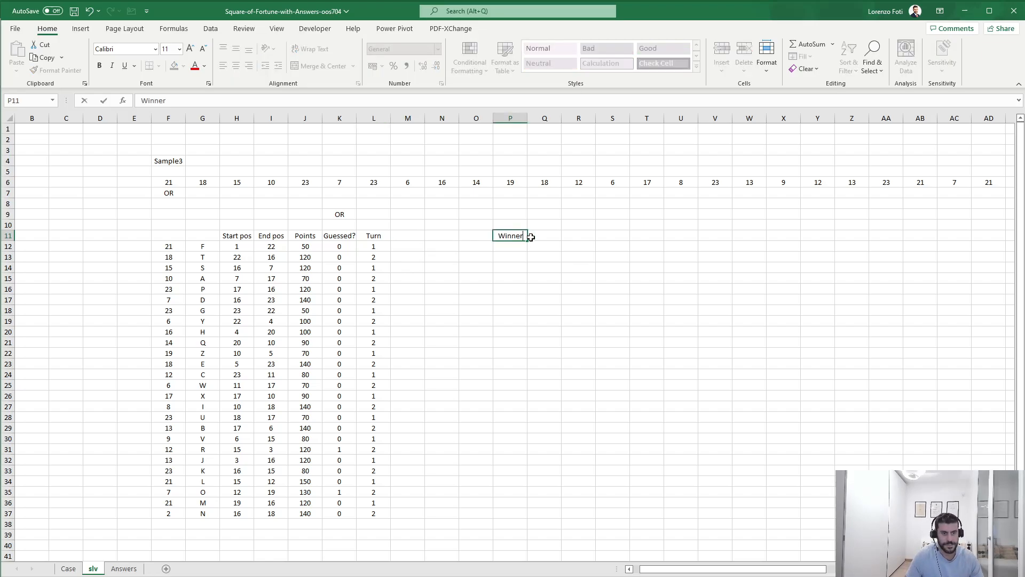
{"action": "left_click", "coordinate": [531, 237]}
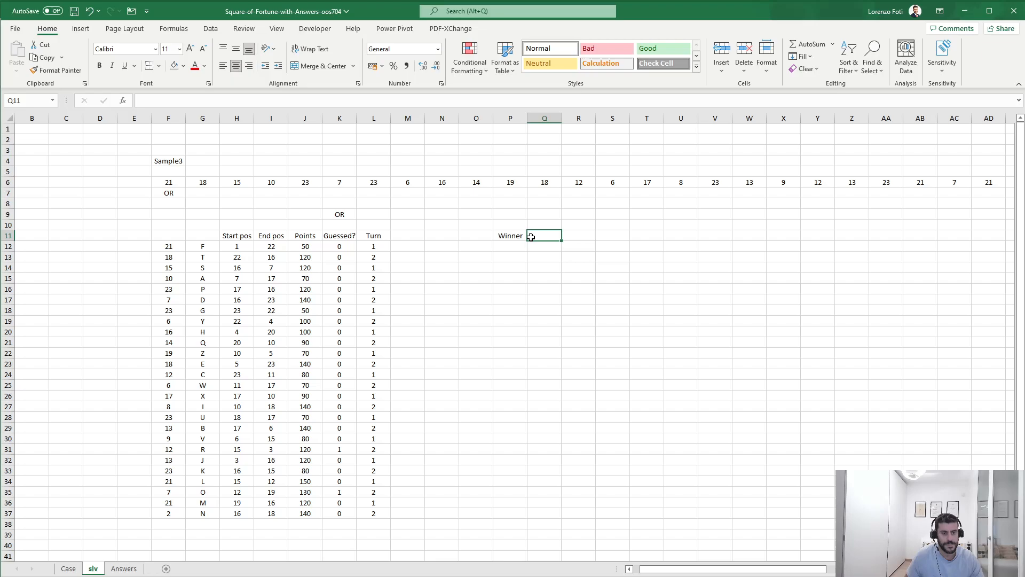
{"action": "key", "text": "Left"}
{"action": "key", "text": "Left"}
{"action": "key", "text": "Left"}
{"action": "key", "text": "Left"}
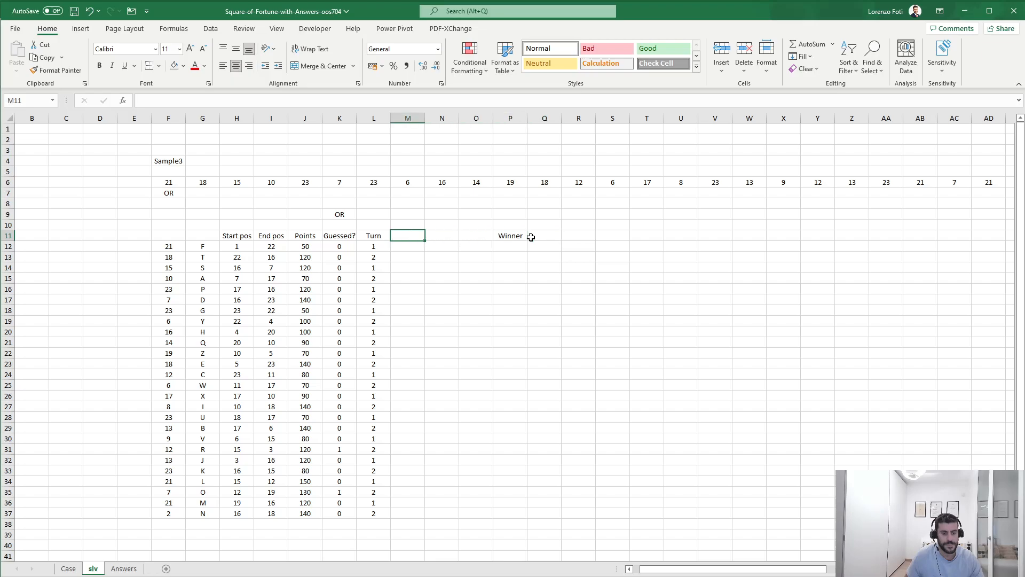
{"action": "key", "text": "Right"}
{"action": "key", "text": "Right"}
{"action": "key", "text": "Right"}
{"action": "key", "text": "Right"}
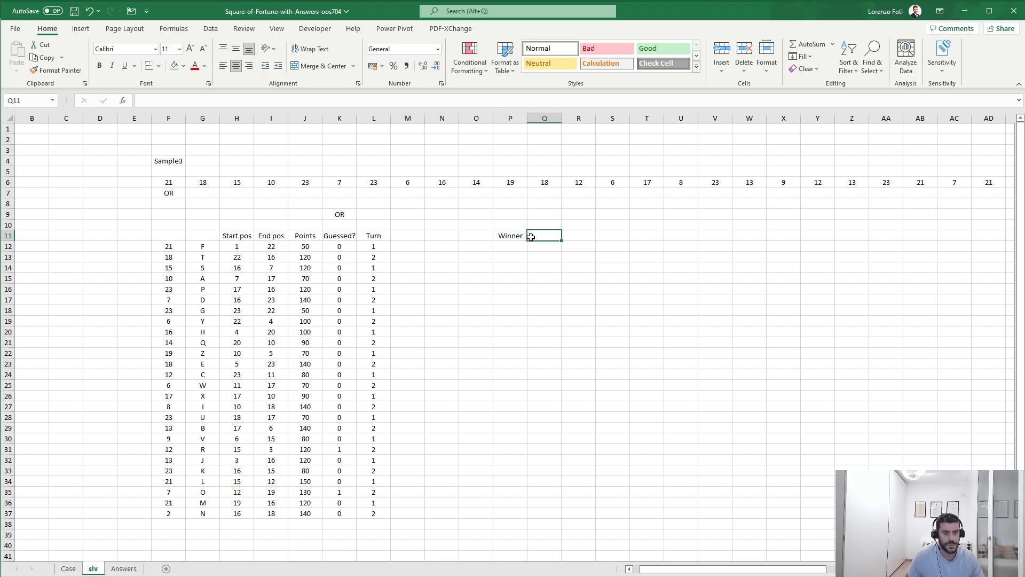
Begin a formula in Q11 beside Winner with a FILTER nested inside TAKE
{"action": "type", "text": "+"}
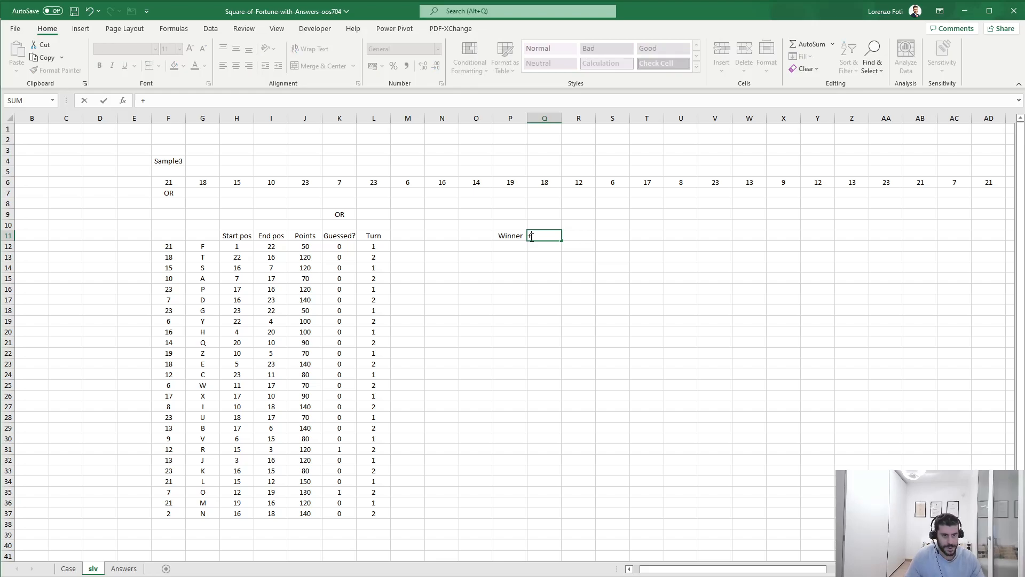
{"action": "type", "text": "t"}
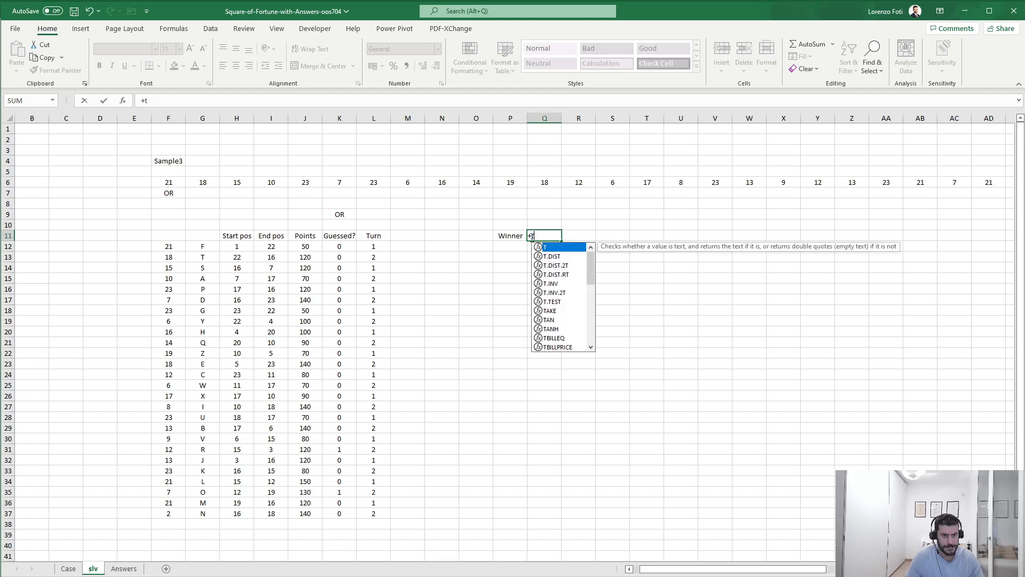
{"action": "type", "text": "ake(filter("}
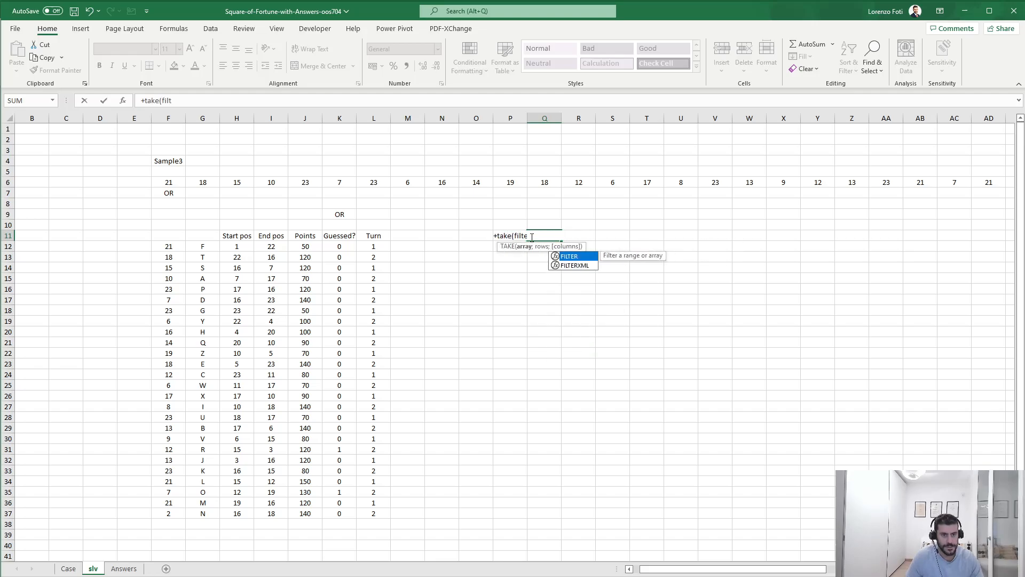
Set the Turn values L12:L37 as the array of the FILTER nested in the Winner cell's TAKE formula
{"action": "key", "text": "Left"}
{"action": "key", "text": "Left"}
{"action": "key", "text": "Left"}
{"action": "key", "text": "Left"}
{"action": "key", "text": "Left"}
{"action": "key", "text": "Down"}
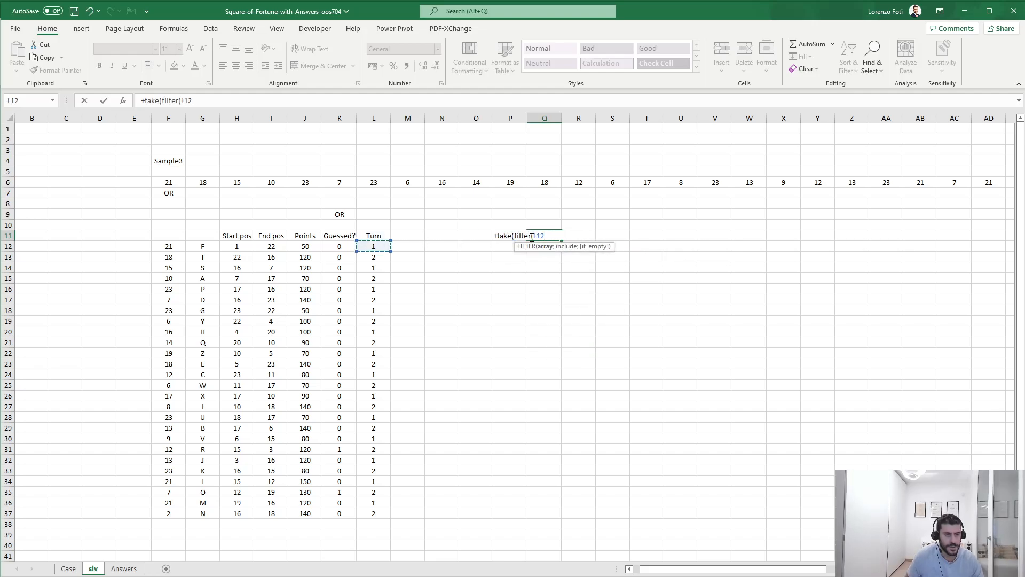
{"action": "key", "text": "ctrl+shift+Down"}
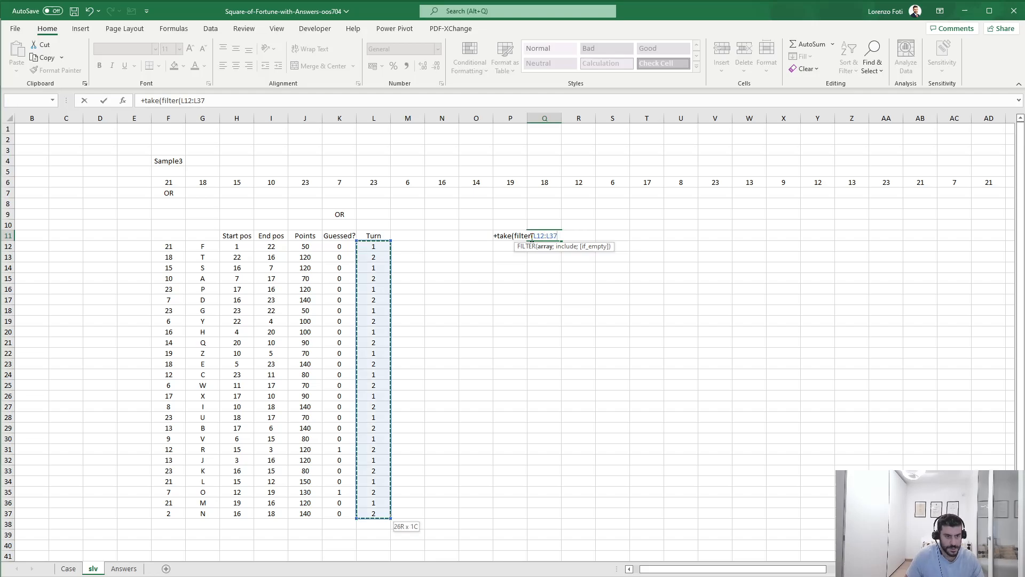
Filter the turns by K12:K37=1 and complete the TAKE formula with -1 to return the last matching row
{"action": "type", "text": ";"}
{"action": "key", "text": "Left"}
{"action": "key", "text": "Left"}
{"action": "key", "text": "Left"}
{"action": "key", "text": "Left"}
{"action": "key", "text": "Left"}
{"action": "key", "text": "Left"}
{"action": "key", "text": "Down"}
{"action": "key", "text": "Down"}
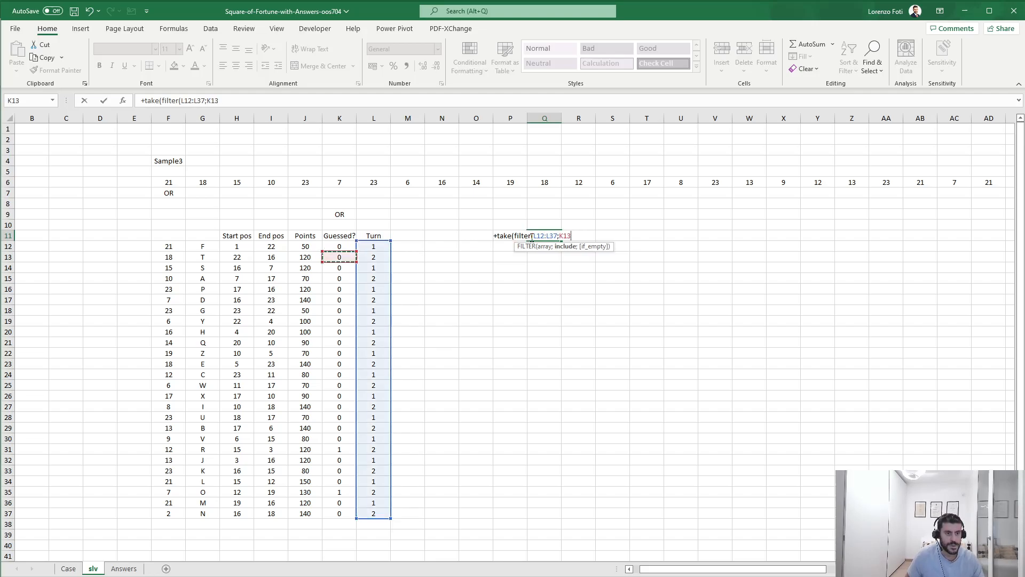
{"action": "key", "text": "Up"}
{"action": "key", "text": "ctrl+shift+Down"}
{"action": "type", "text": "=1)"}
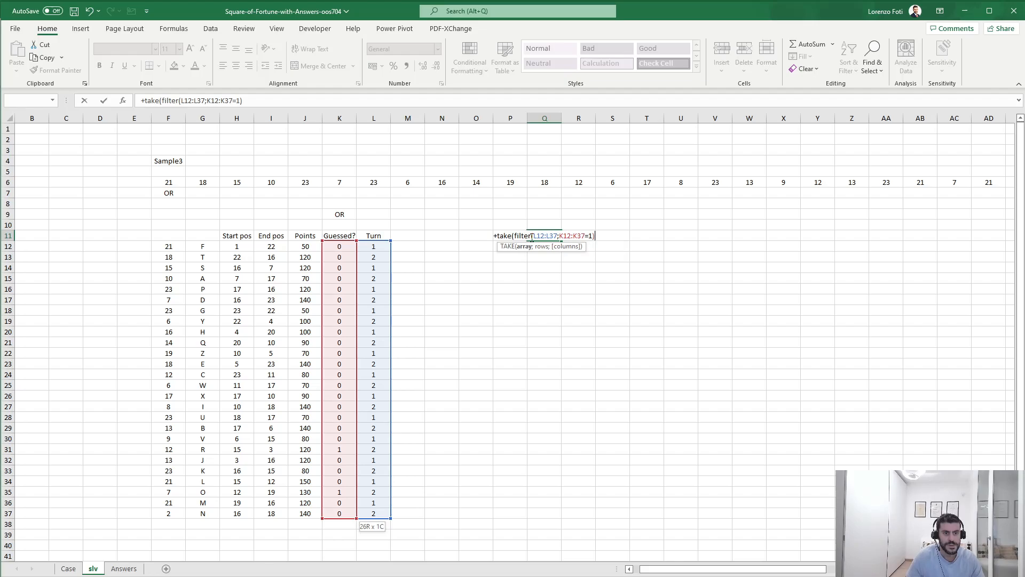
{"action": "type", "text": ";-1)"}
{"action": "key", "text": "ctrl+Return"}
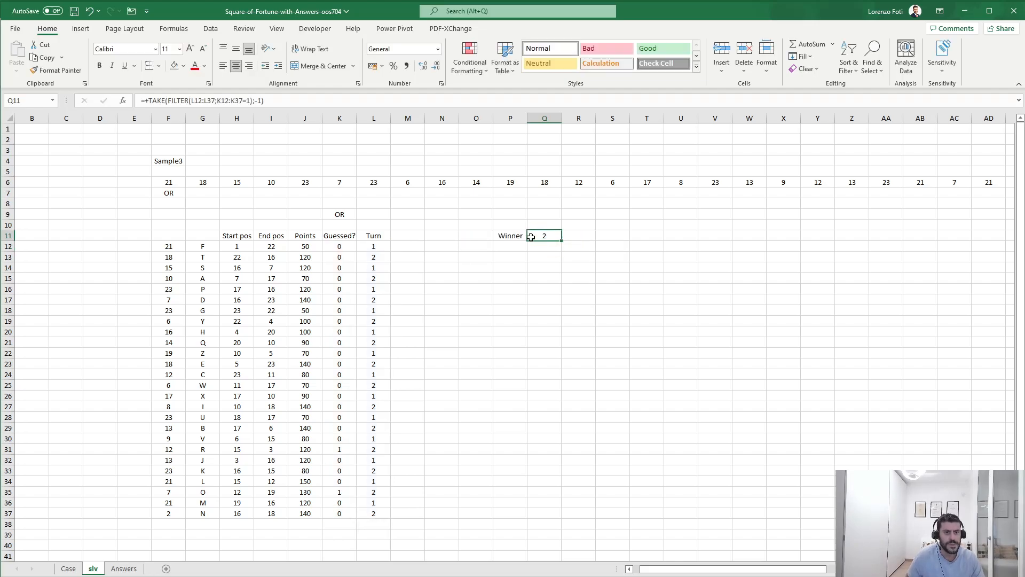
Check the Guessed? and Turn values in rows 31 and 35 against the Winner result in Q11
{"action": "left_click", "coordinate": [371, 493]}
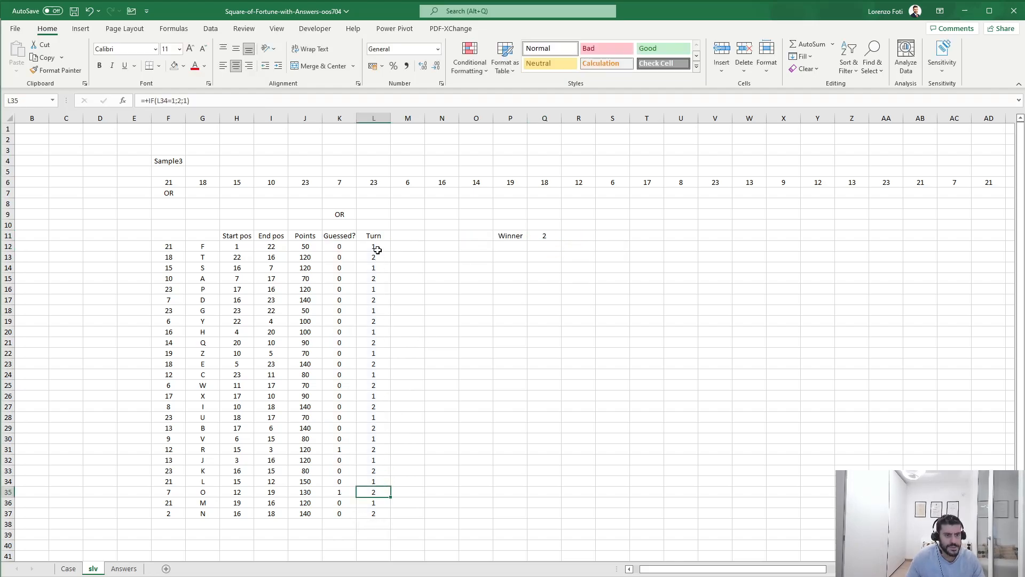
{"action": "left_click_drag", "start_coordinate": [375, 242], "coordinate": [370, 511]}
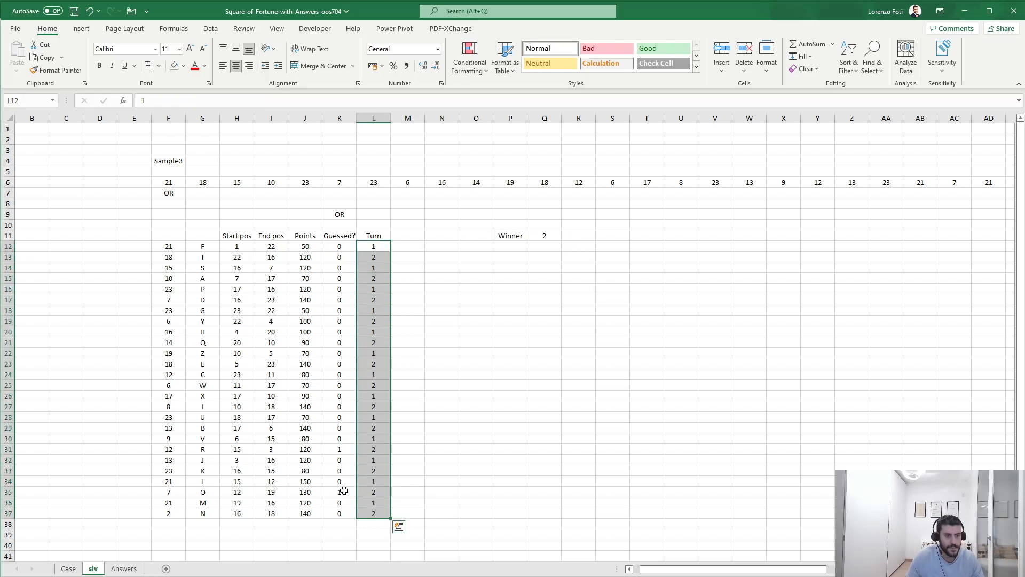
{"action": "left_click", "coordinate": [344, 490]}
{"action": "left_click", "coordinate": [344, 447]}
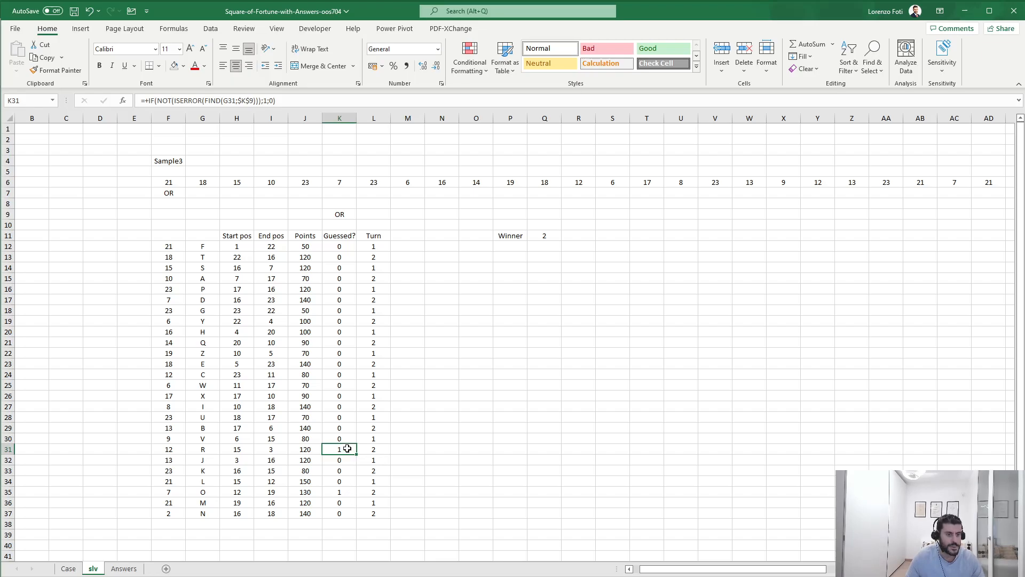
{"action": "left_click_drag", "start_coordinate": [344, 449], "coordinate": [368, 448]}
{"action": "left_click_drag", "start_coordinate": [343, 494], "coordinate": [371, 492]}
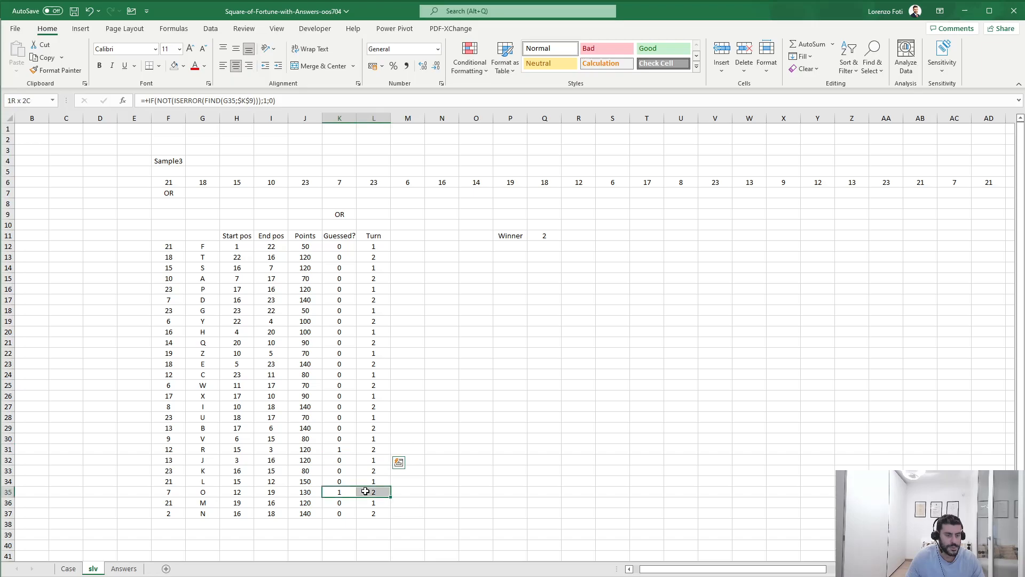
{"action": "left_click", "coordinate": [372, 448]}
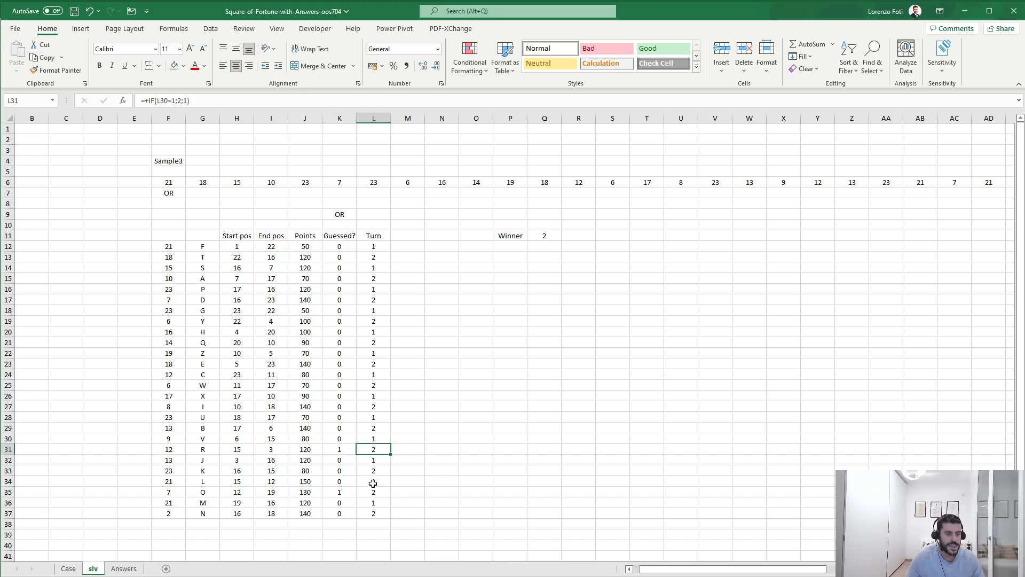
{"action": "left_click", "coordinate": [374, 493]}
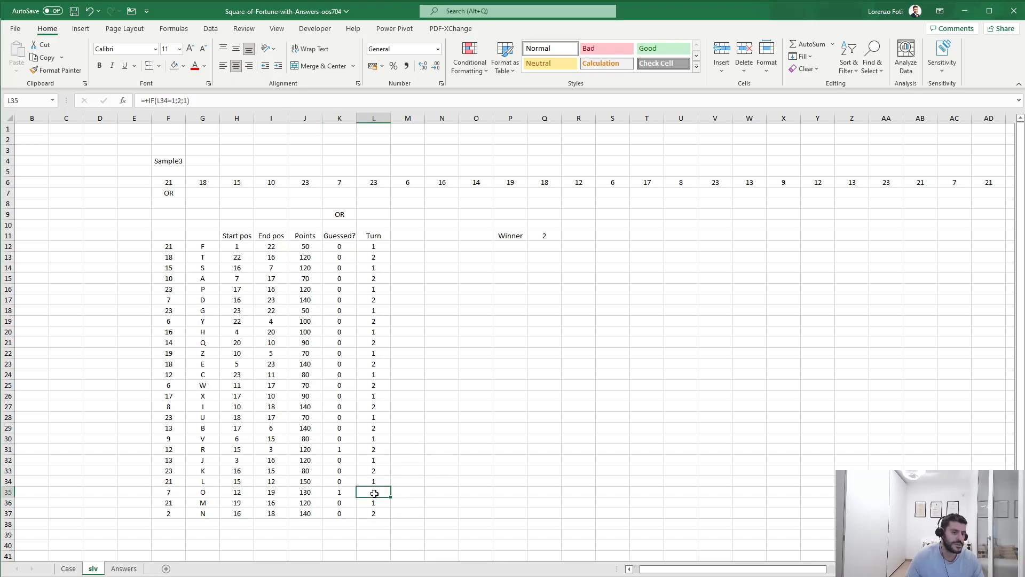
{"action": "left_click", "coordinate": [544, 235]}
{"action": "left_click", "coordinate": [516, 247]}
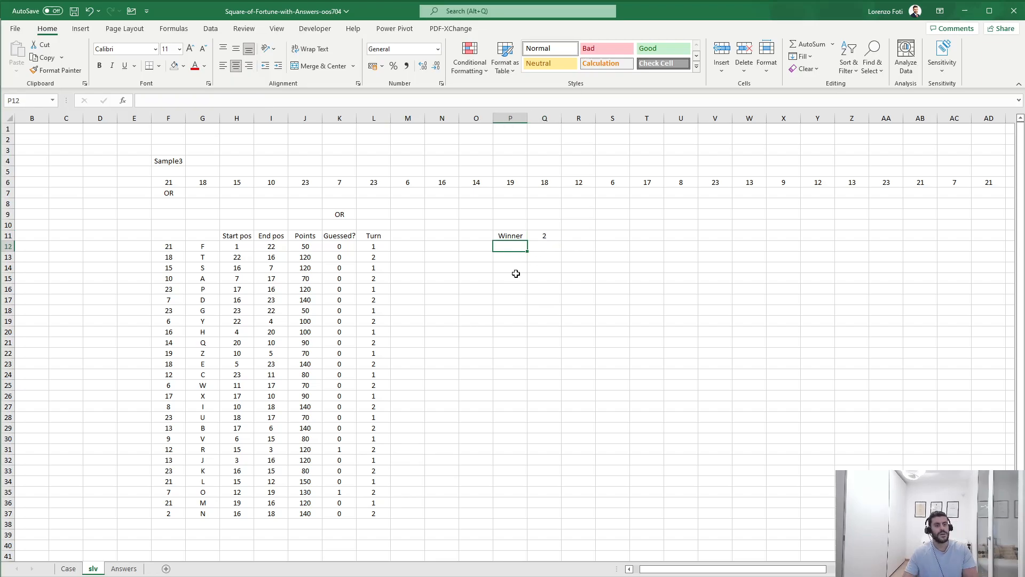
Label cells P13 and P14 as P1 and P2 for the two players' scores
{"action": "left_click", "coordinate": [513, 258]}
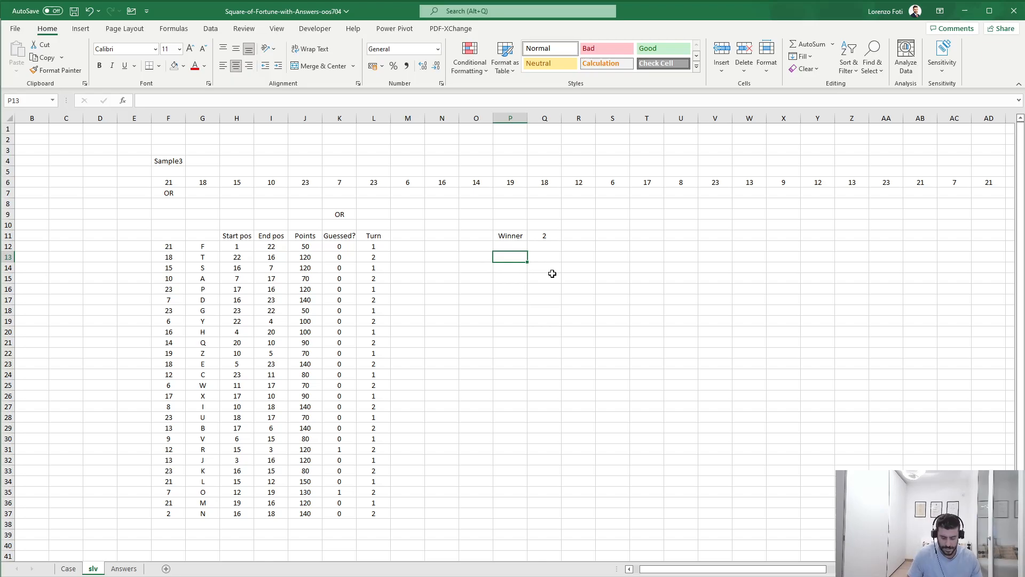
{"action": "type", "text": "P1"}
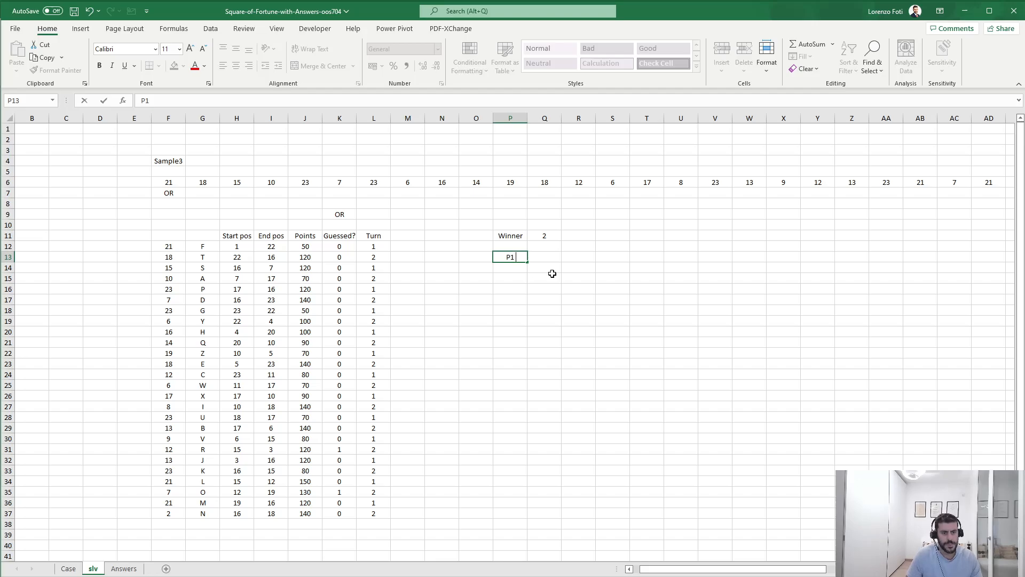
{"action": "key", "text": "Return"}
{"action": "type", "text": "P2"}
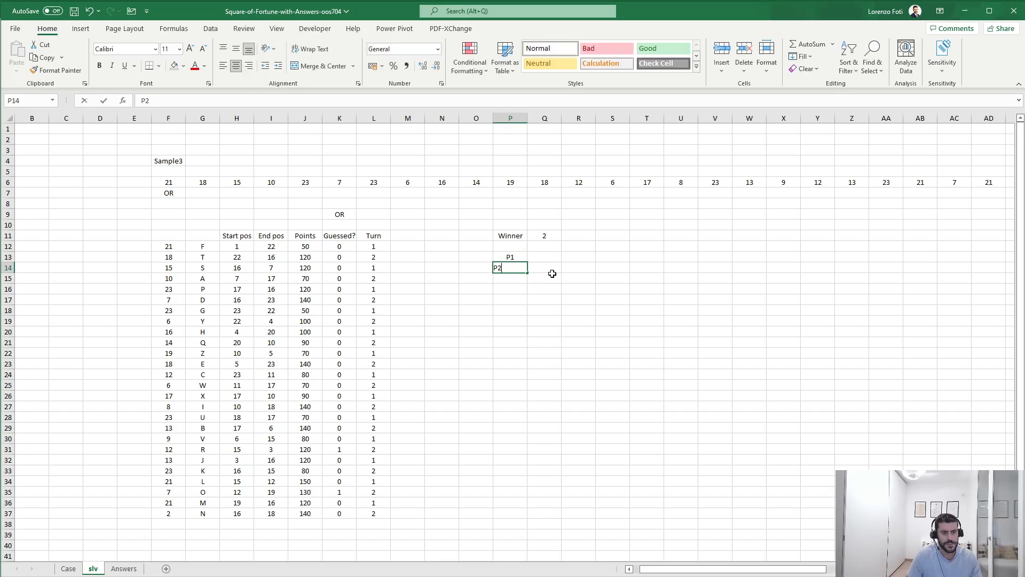
{"action": "key", "text": "Tab"}
Start a SUMIFS formula in Q13 with the Points column $J$12:$J$37 as an absolute sum range
{"action": "key", "text": "Up"}
{"action": "type", "text": "+sumifs("}
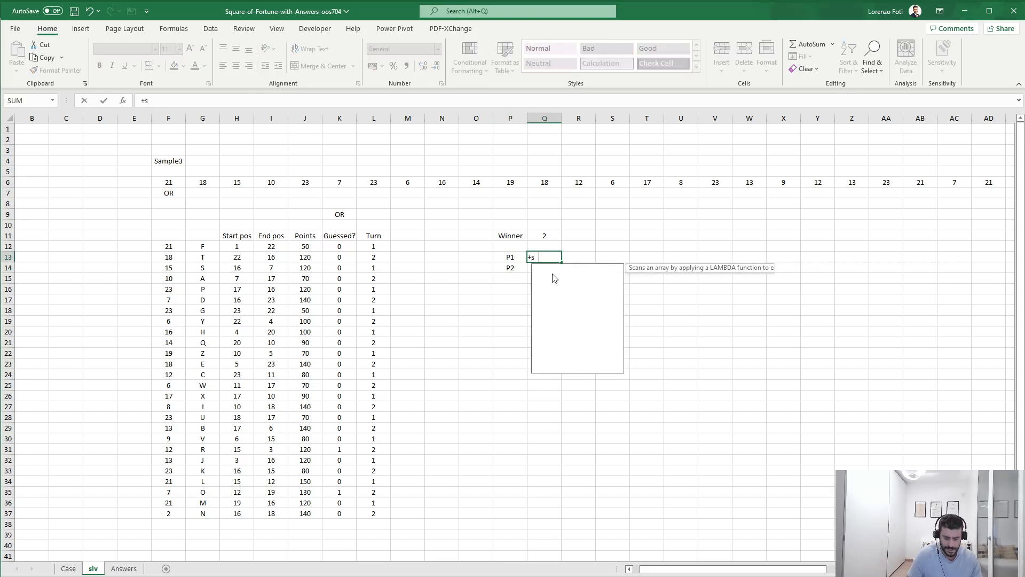
{"action": "key", "text": "Left"}
{"action": "key", "text": "Left"}
{"action": "key", "text": "Left"}
{"action": "key", "text": "Left"}
{"action": "key", "text": "Left"}
{"action": "key", "text": "Left"}
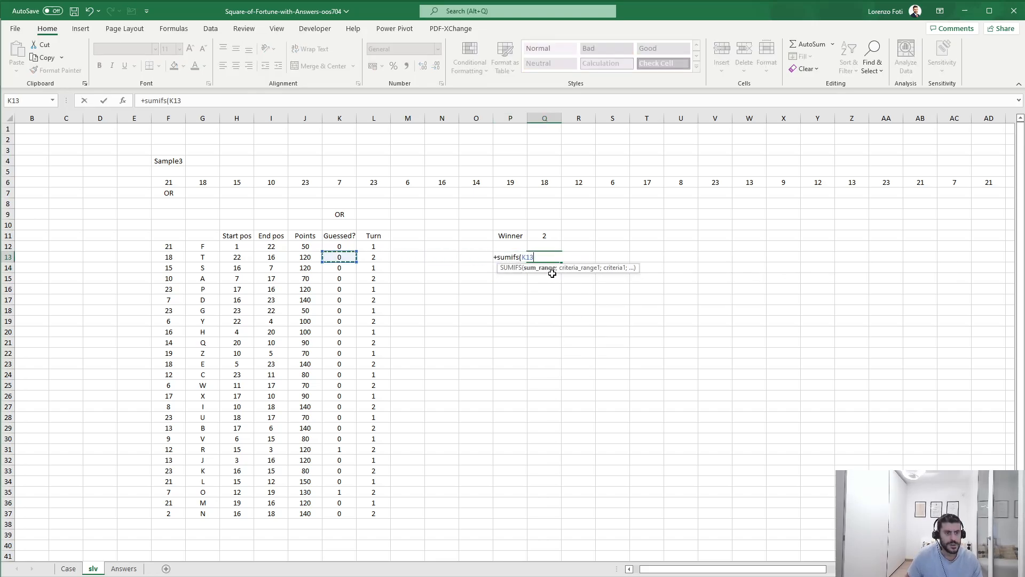
{"action": "key", "text": "Up"}
{"action": "key", "text": "Left"}
{"action": "key", "text": "ctrl+shift+Down"}
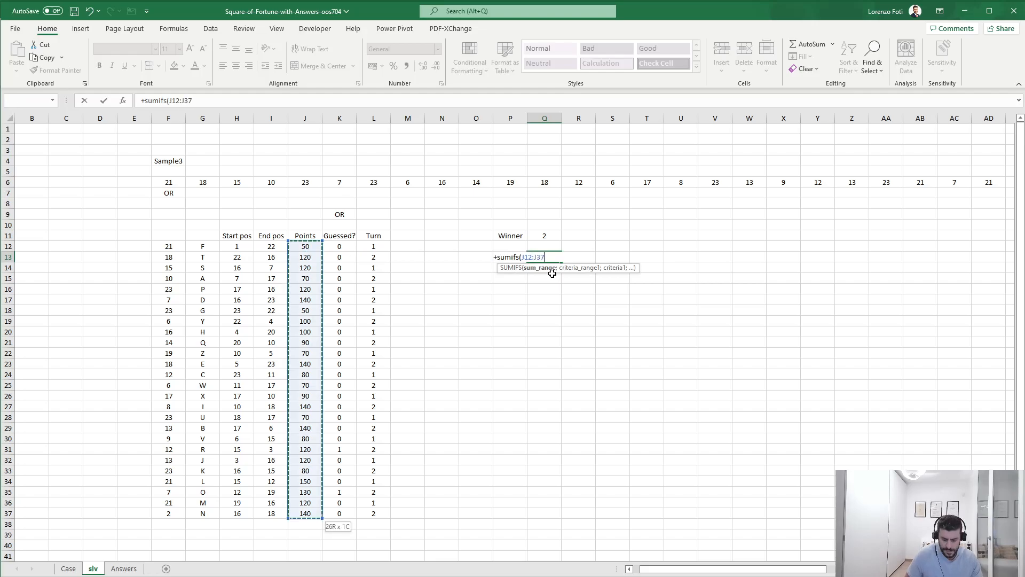
{"action": "key", "text": "F4"}
Add the Guessed? column K12:K37 to the SUMIFS as the first criteria range, with criterion 1
{"action": "type", "text": ";"}
{"action": "key", "text": "Left"}
{"action": "key", "text": "Left"}
{"action": "key", "text": "Left"}
{"action": "key", "text": "Left"}
{"action": "key", "text": "Left"}
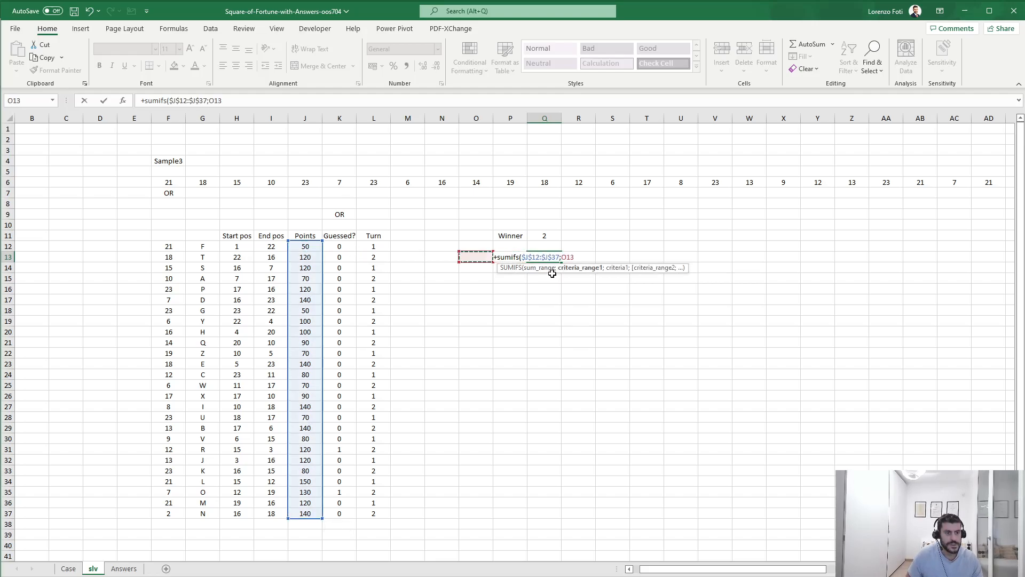
{"action": "key", "text": "Up"}
{"action": "key", "text": "Left"}
{"action": "key", "text": "ctrl+shift+Down"}
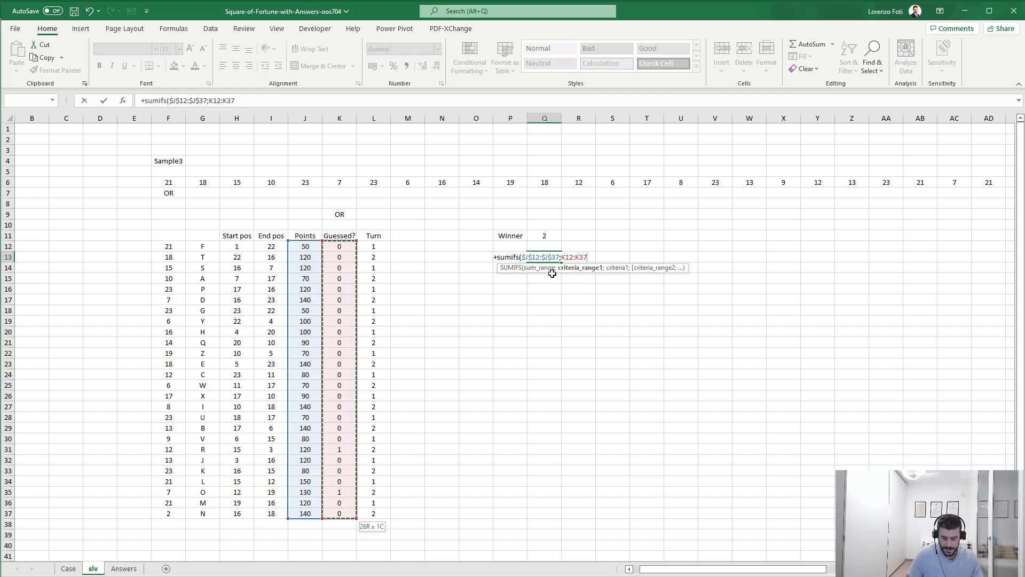
{"action": "type", "text": ";1;"}
Add the Turn column L12:L37 as the second criteria range with criterion 1, and close the SUMIFS
{"action": "key", "text": "Left"}
{"action": "key", "text": "Left"}
{"action": "key", "text": "Left"}
{"action": "key", "text": "Left"}
{"action": "key", "text": "Left"}
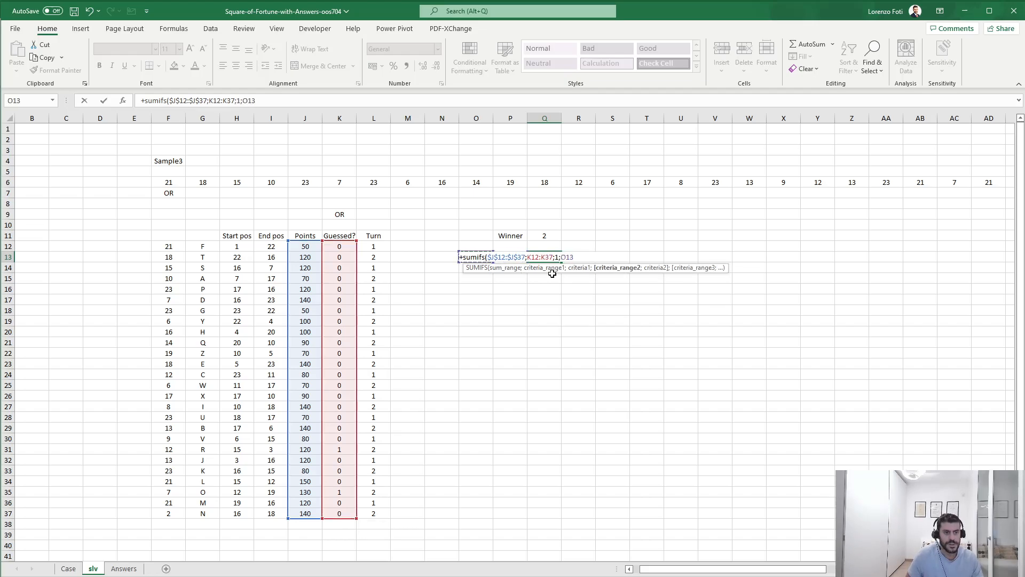
{"action": "key", "text": "Up"}
{"action": "key", "text": "ctrl+shift+Down"}
{"action": "type", "text": ";1"}
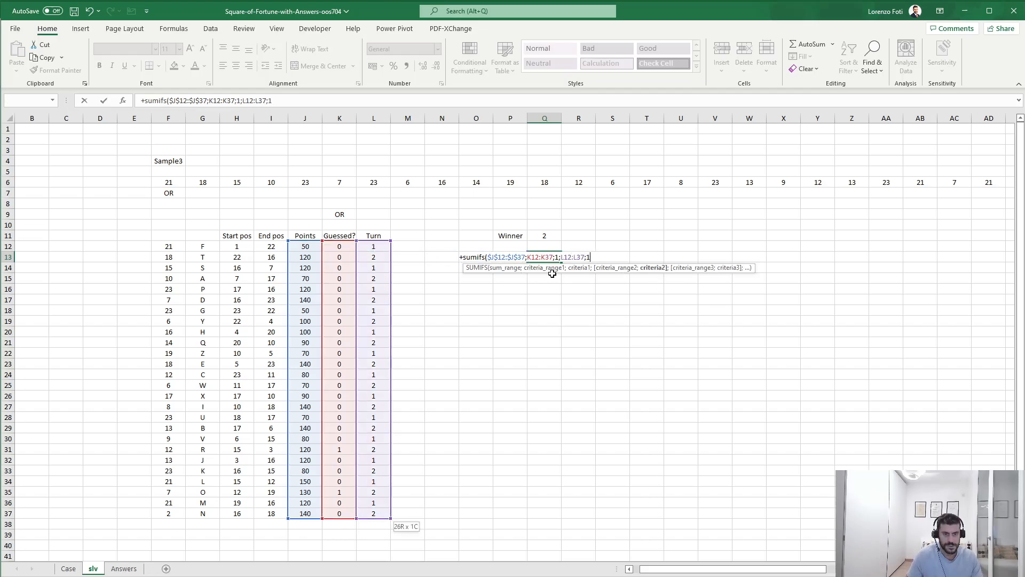
{"action": "type", "text": ")"}
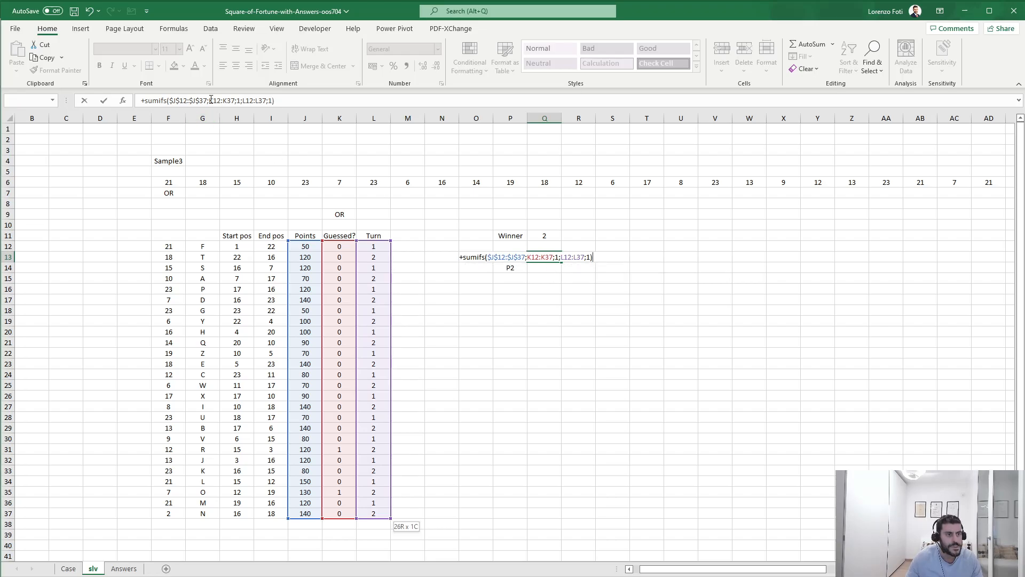
Make both criteria ranges absolute, $K$12:$K$37 and $L$12:$L$37, and enter P1's score formula
{"action": "left_click", "coordinate": [211, 100]}
{"action": "key", "text": "F4"}
{"action": "left_click", "coordinate": [236, 99]}
{"action": "key", "text": "F4"}
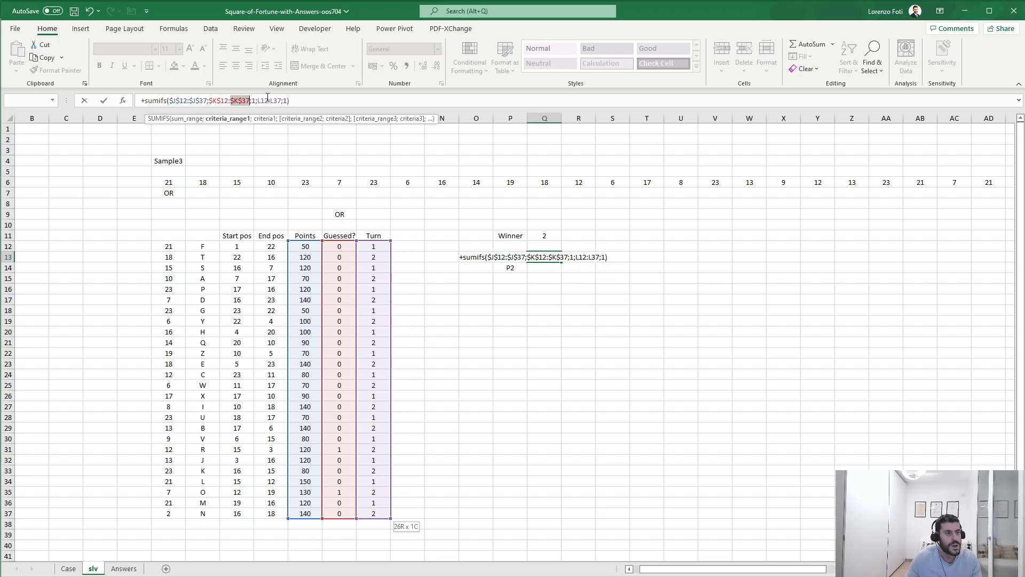
{"action": "left_click", "coordinate": [277, 101]}
{"action": "key", "text": "F4"}
{"action": "left_click", "coordinate": [268, 102]}
{"action": "key", "text": "F4"}
{"action": "key", "text": "Return"}
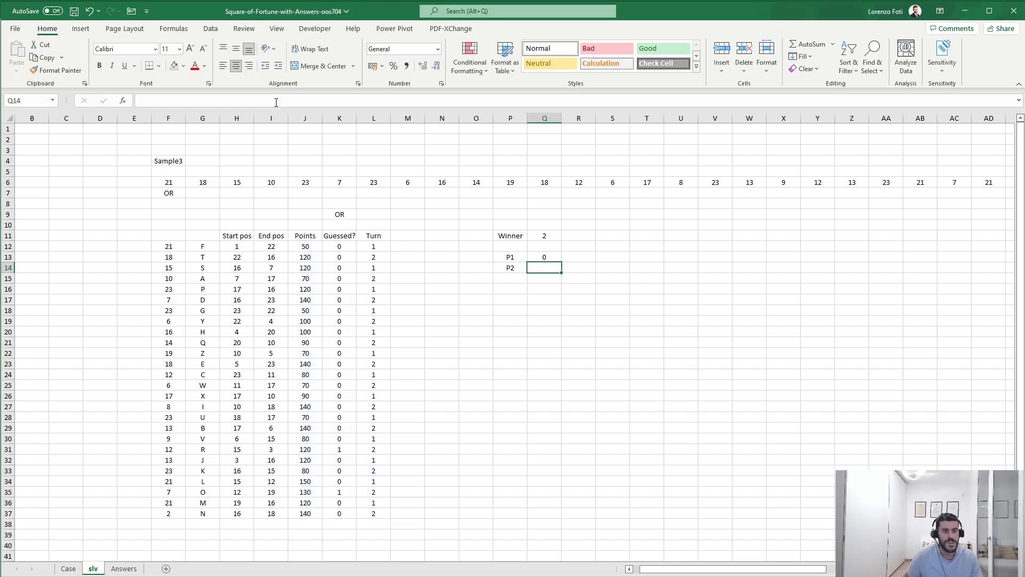
Copy P1's SUMIFS formula down to Q14 and change its turn criterion to 2 for P2
{"action": "key", "text": "ctrl+d"}
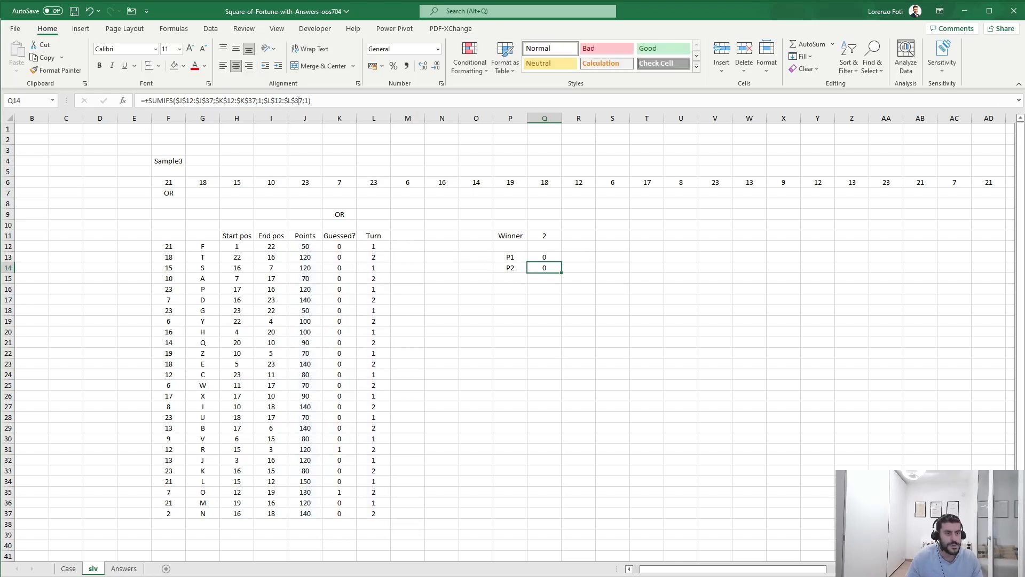
{"action": "left_click", "coordinate": [307, 102]}
{"action": "key", "text": "BackSpace"}
{"action": "type", "text": "2"}
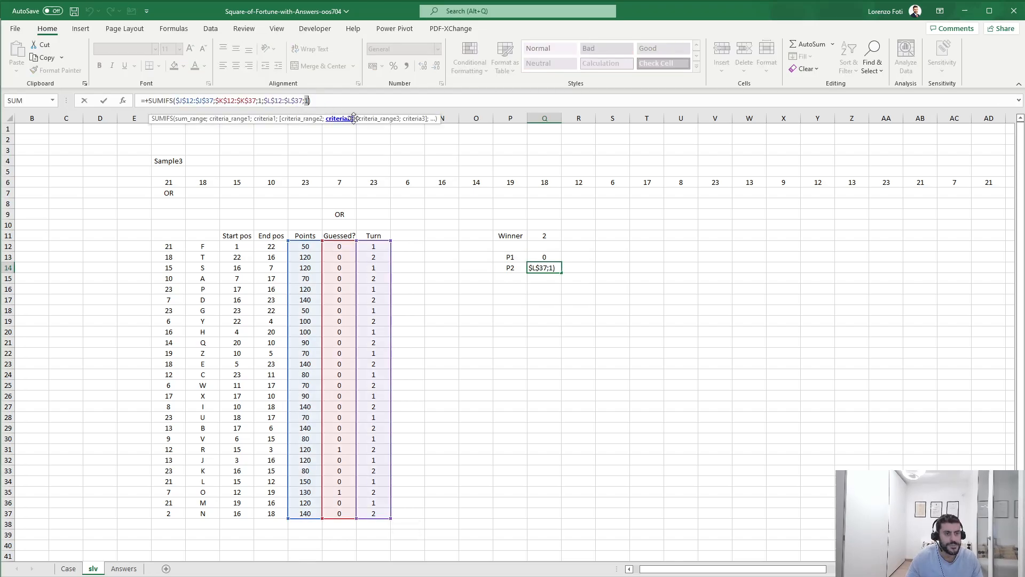
{"action": "key", "text": "ctrl+Return"}
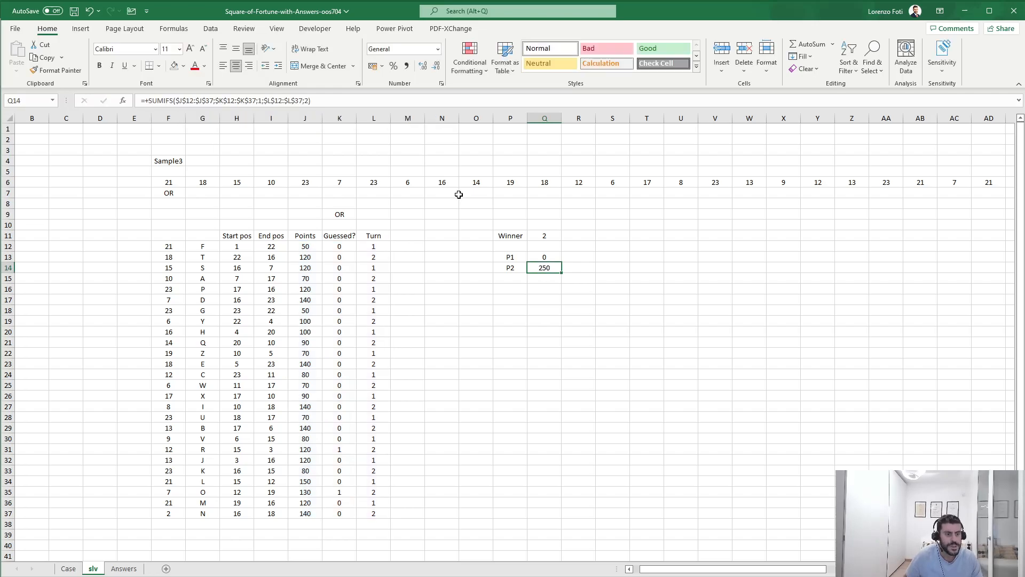
Check the Level 3 Sample 3 answer on the Case sheet, then return to the slv sheet
{"action": "left_click", "coordinate": [69, 568]}
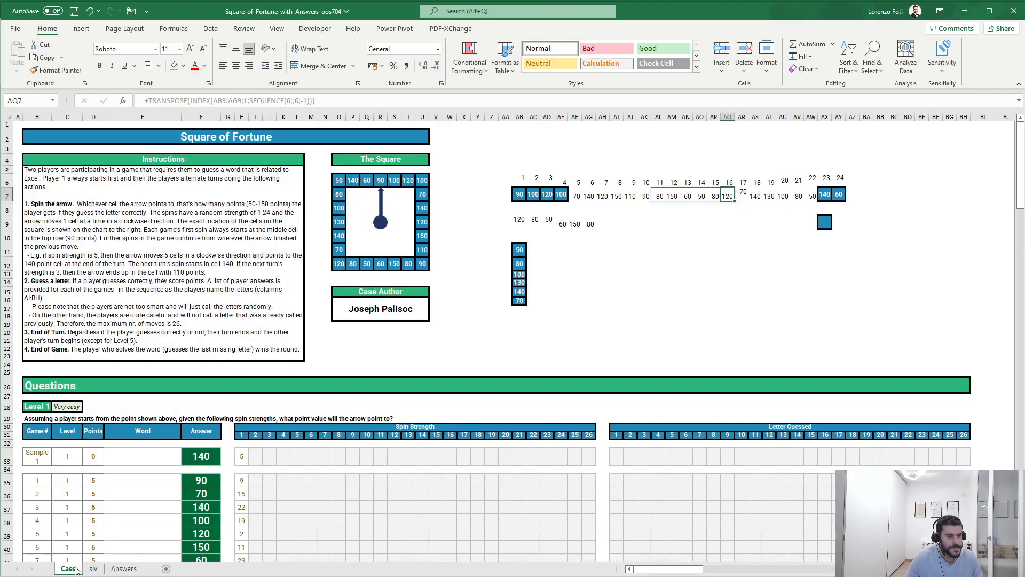
{"action": "scroll", "coordinate": [189, 496], "scroll_direction": "down", "scroll_amount": 20}
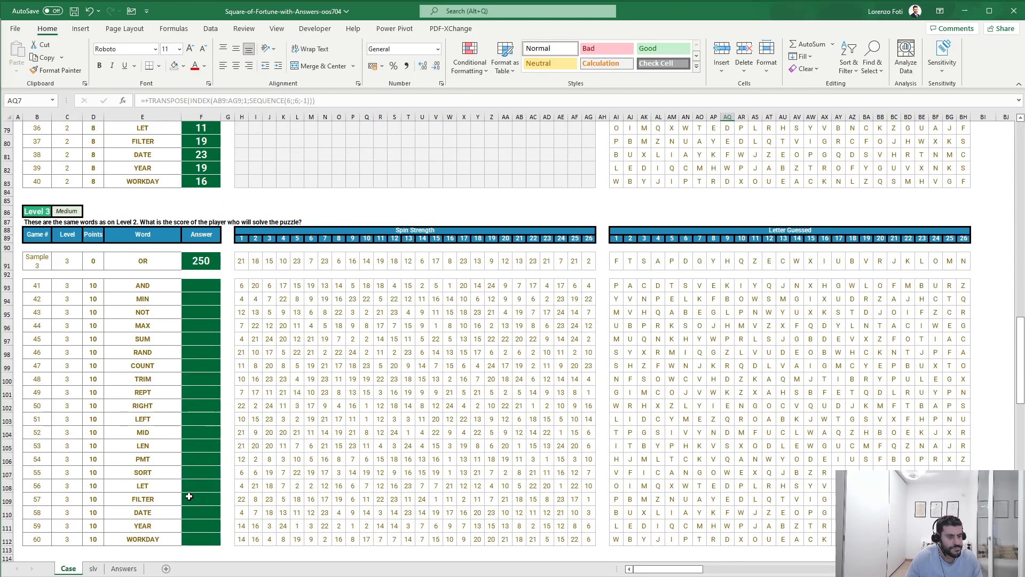
{"action": "left_click", "coordinate": [211, 259]}
{"action": "scroll", "coordinate": [197, 314], "scroll_direction": "down", "scroll_amount": 3}
{"action": "left_click", "coordinate": [94, 568]}
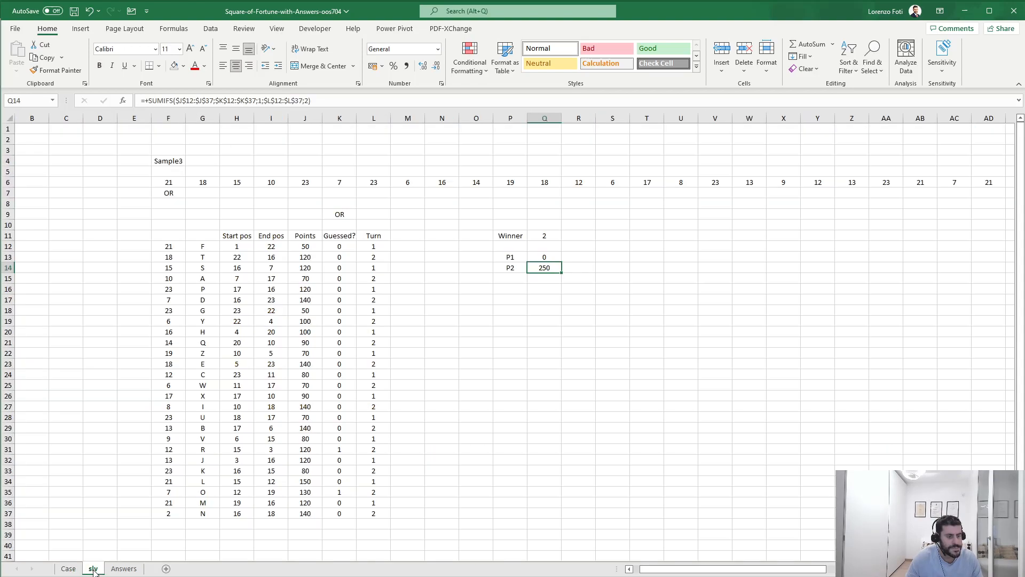
Start an IF formula in Q17 that tests whether the Winner in Q11 equals 1
{"action": "left_click", "coordinate": [512, 289]}
{"action": "left_click", "coordinate": [516, 299]}
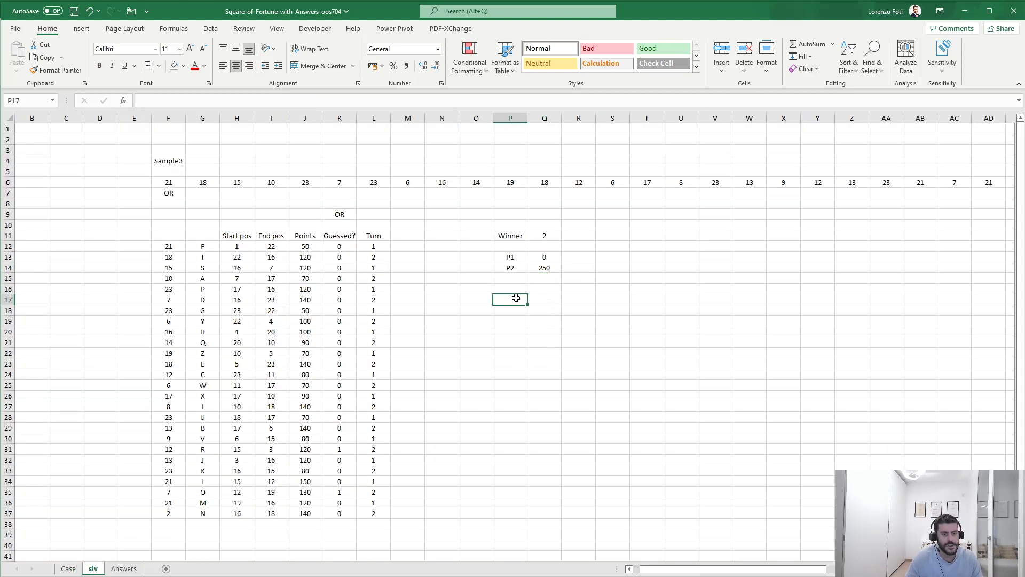
{"action": "type", "text": "+"}
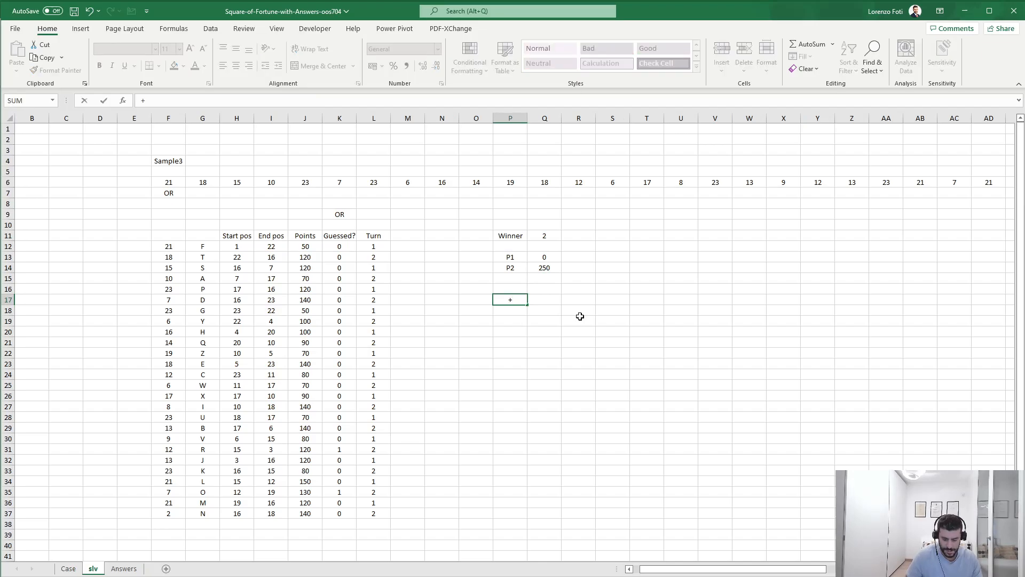
{"action": "type", "text": "if("}
{"action": "key", "text": "Up"}
{"action": "key", "text": "Up"}
{"action": "key", "text": "Up"}
{"action": "key", "text": "Right"}
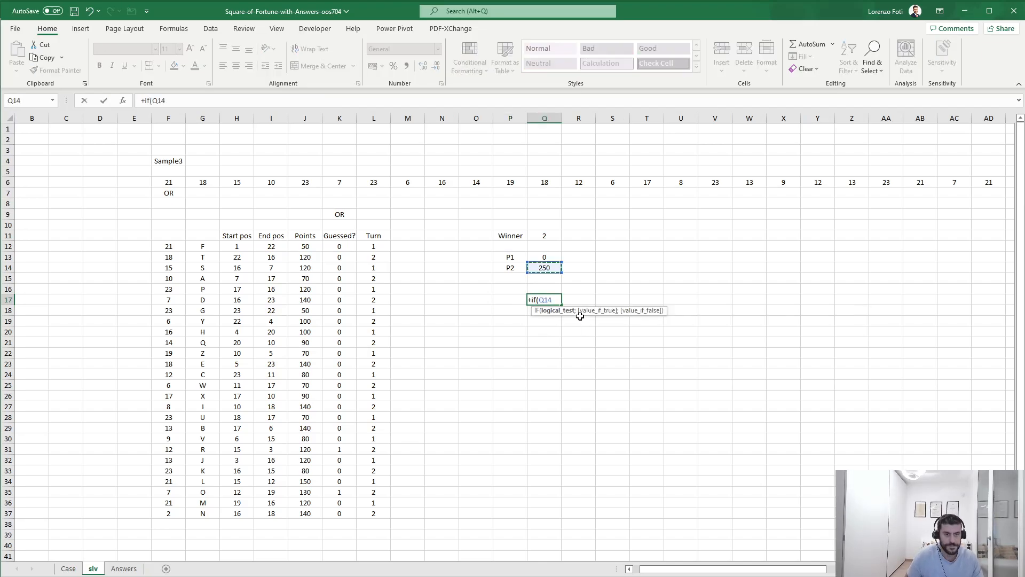
{"action": "key", "text": "Up"}
{"action": "key", "text": "Up"}
{"action": "key", "text": "Up"}
{"action": "type", "text": "=1;"}
Complete the IF formula in Q17 so it returns P1's score in Q13 when true and P2's score in Q14 otherwise
{"action": "key", "text": "Up"}
{"action": "key", "text": "Up"}
{"action": "key", "text": "Right"}
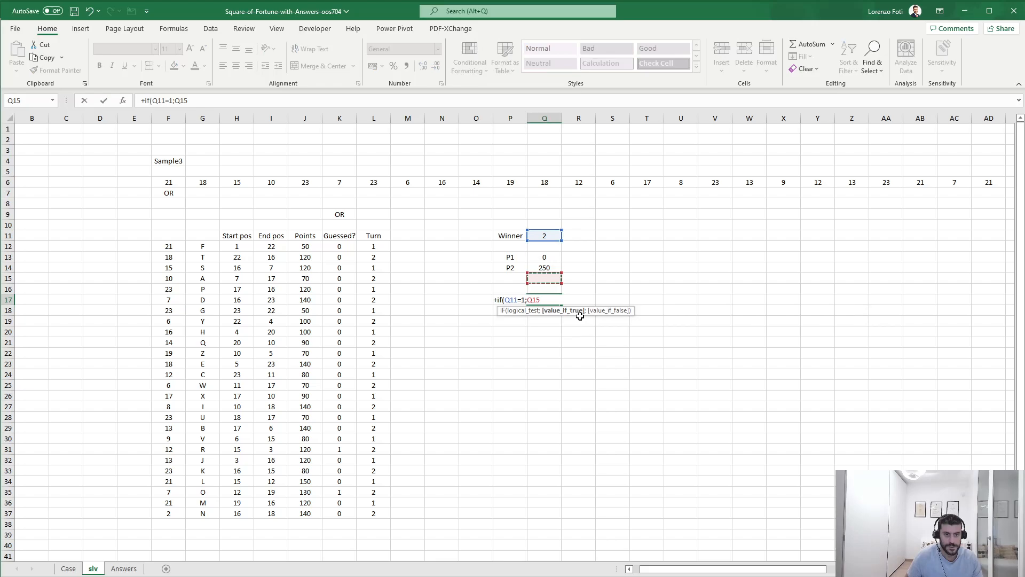
{"action": "key", "text": "Up"}
{"action": "key", "text": "Up"}
{"action": "type", "text": ";"}
{"action": "key", "text": "Right"}
{"action": "key", "text": "Up"}
{"action": "key", "text": "Up"}
{"action": "key", "text": "Up"}
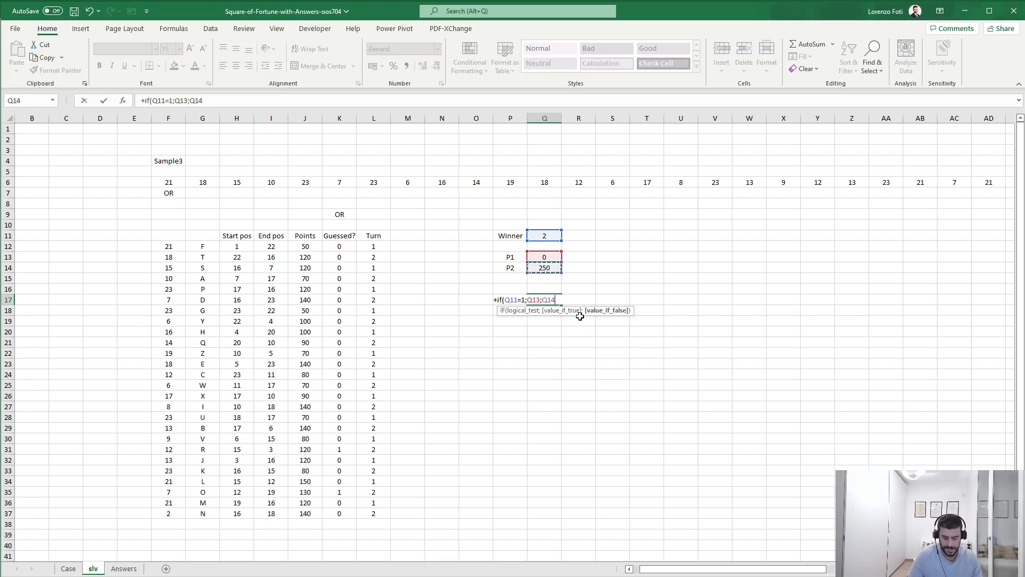
{"action": "key", "text": "Return"}
Insert three blank columns at column C to make room for a results table
{"action": "left_click", "coordinate": [81, 214]}
{"action": "key", "text": "ctrl+space"}
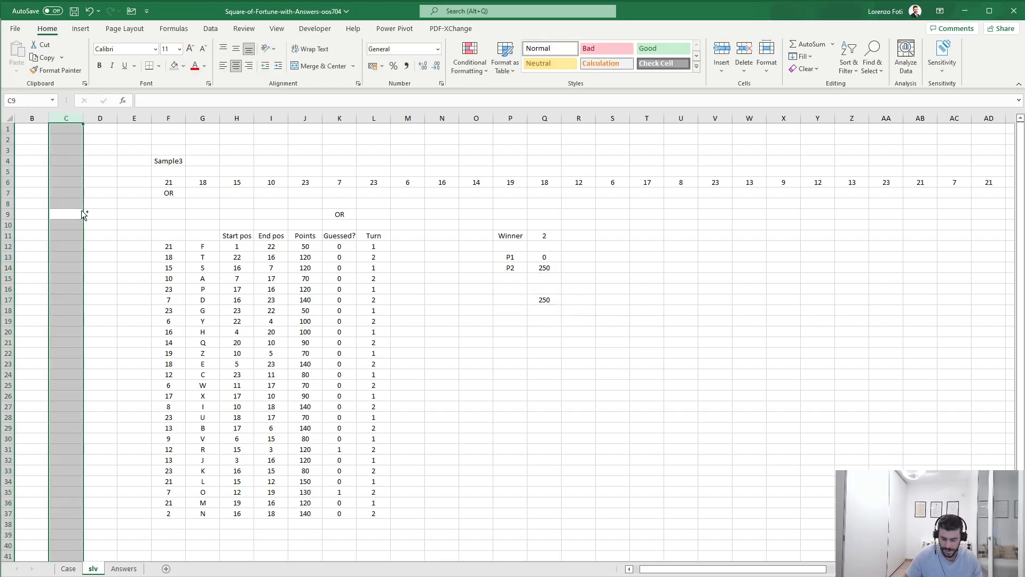
{"action": "key", "text": "ctrl+shift+plus"}
{"action": "key", "text": "ctrl+shift+plus"}
{"action": "key", "text": "ctrl+shift+plus"}
Generate the game numbers from C8 down with SEQUENCE(100) and link D7 to the winner's score in T17
{"action": "key", "text": "Up"}
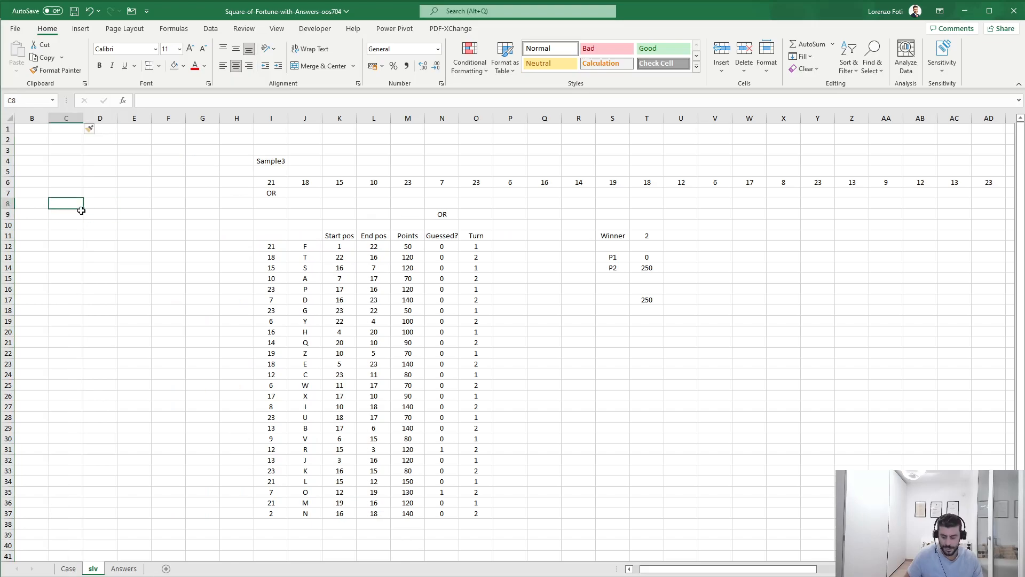
{"action": "type", "text": "+SEQUENCE(100"}
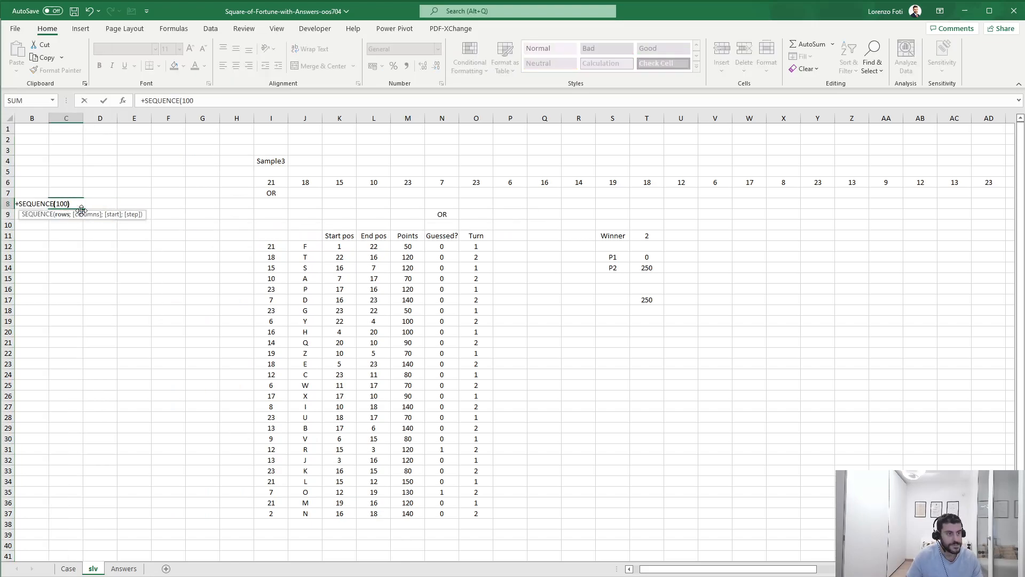
{"action": "type", "text": ")"}
{"action": "key", "text": "Tab"}
{"action": "key", "text": "Up"}
{"action": "type", "text": "+"}
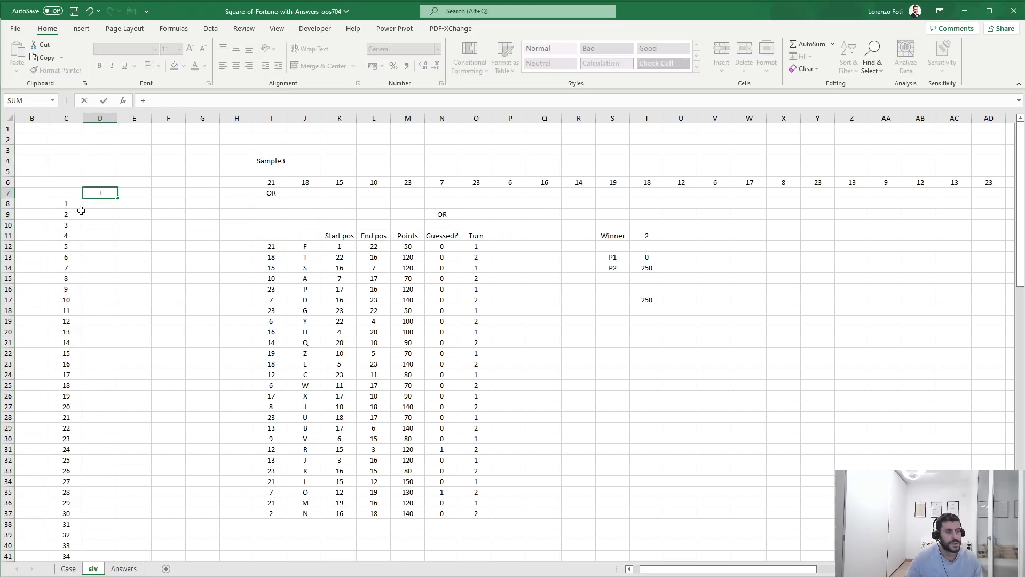
{"action": "left_click", "coordinate": [647, 302]}
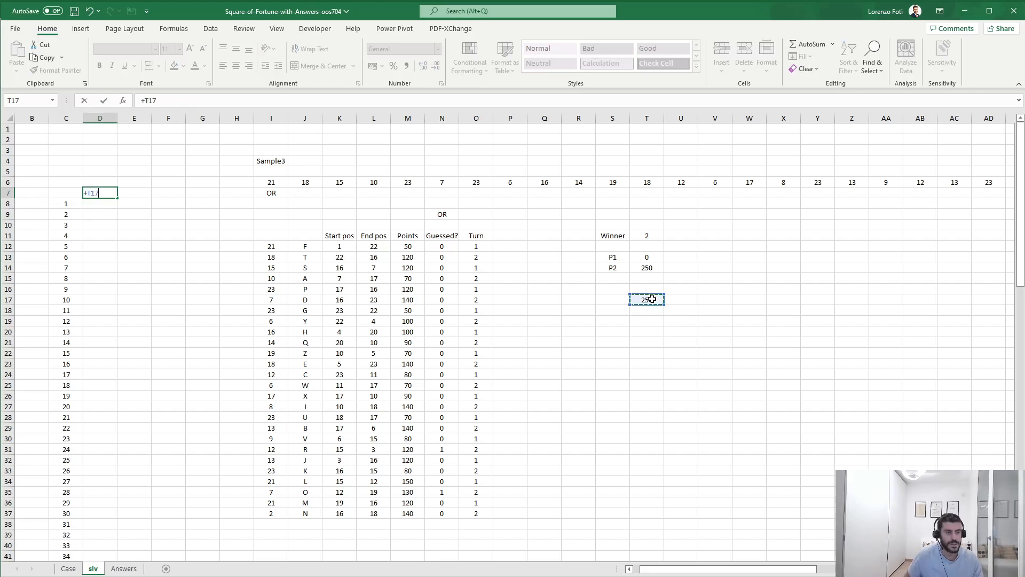
{"action": "key", "text": "Return"}
Create a data table over C7:D107 that uses the game identifier in I4 as the column input cell
{"action": "key", "text": "Up"}
{"action": "key", "text": "Left"}
{"action": "key", "text": "shift+Right"}
{"action": "key", "text": "ctrl+shift+Down"}
{"action": "key", "text": "ctrl+shift+Down"}
{"action": "key", "text": "alt"}
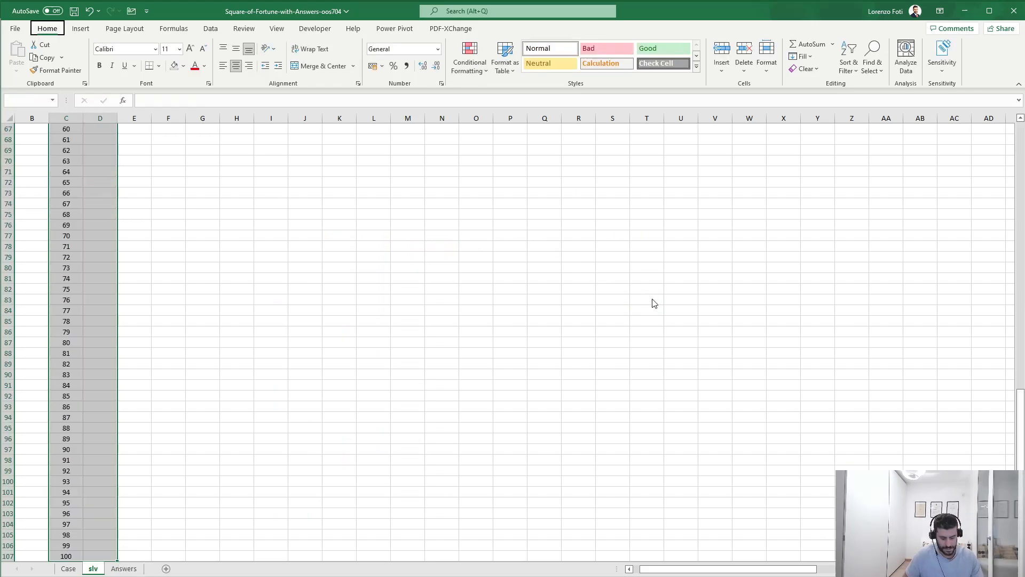
{"action": "key", "text": "a"}
{"action": "key", "text": "w"}
{"action": "key", "text": "t"}
{"action": "key", "text": "Tab"}
{"action": "left_click", "coordinate": [271, 160]}
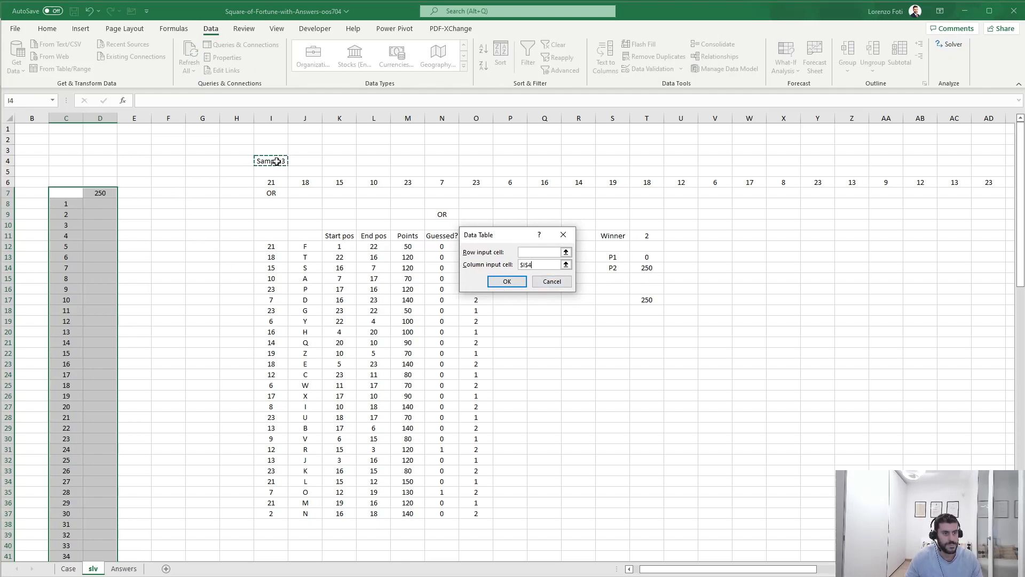
{"action": "key", "text": "Return"}
Recalculate the workbook to update the data table and go to the Case sheet's Level 3 section
{"action": "key", "text": "Down"}
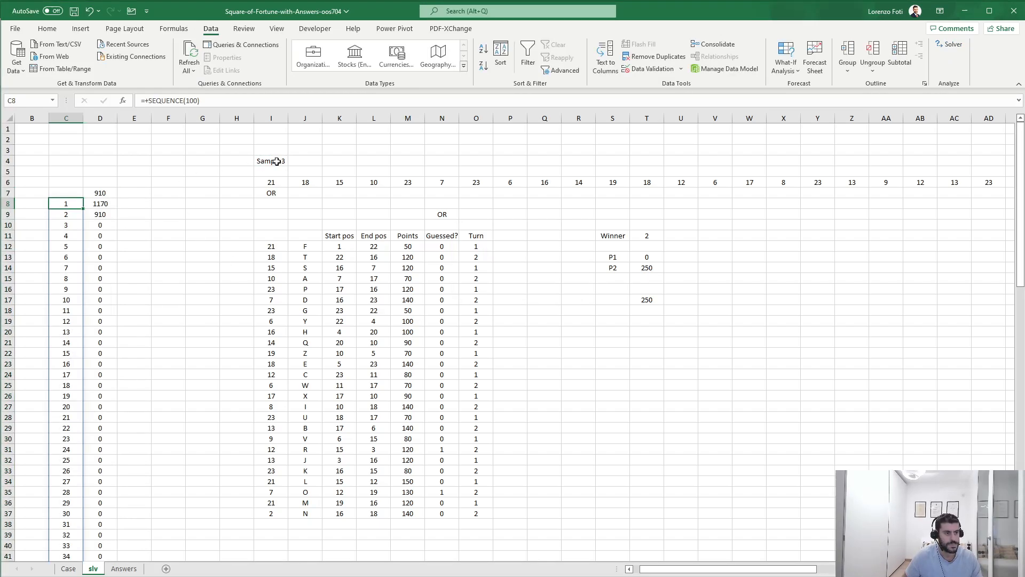
{"action": "key", "text": "Right"}
{"action": "key", "text": "Down"}
{"action": "key", "text": "alt"}
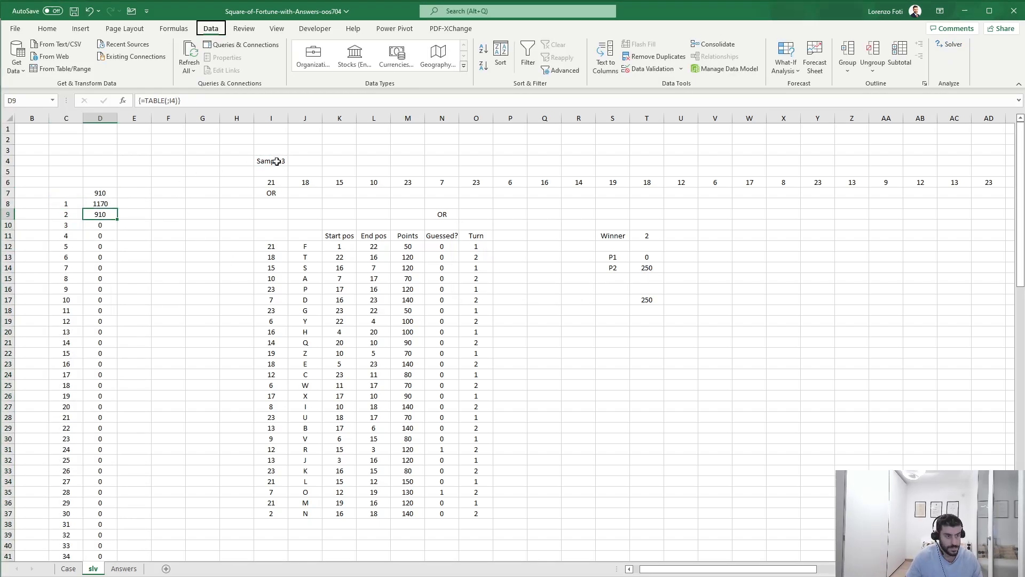
{"action": "key", "text": "m"}
{"action": "key", "text": "b"}
{"action": "key", "text": "ctrl+Page_Up"}
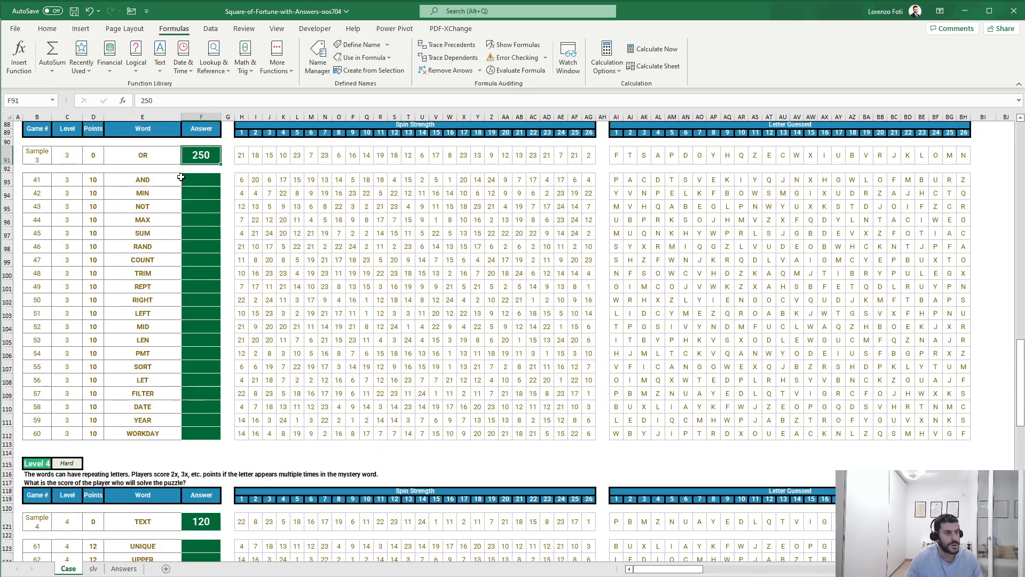
Copy the data table results for games 41 to 60 and paste them as values into the Case sheet's Level 3 answers from F93
{"action": "left_click", "coordinate": [93, 568]}
{"action": "scroll", "coordinate": [159, 395], "scroll_direction": "down", "scroll_amount": 5}
{"action": "scroll", "coordinate": [124, 382], "scroll_direction": "down", "scroll_amount": 4}
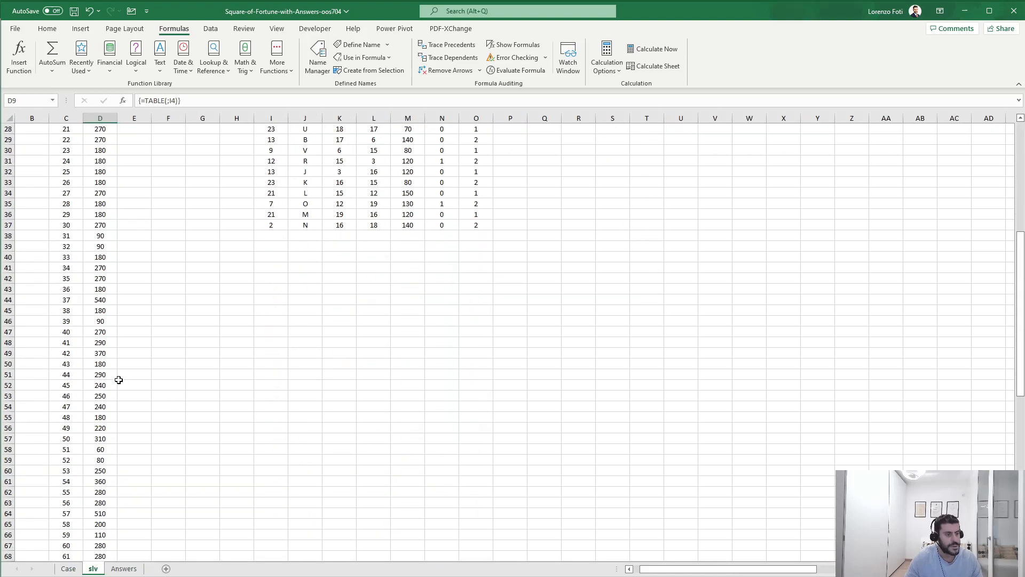
{"action": "left_click_drag", "start_coordinate": [99, 344], "coordinate": [100, 542]}
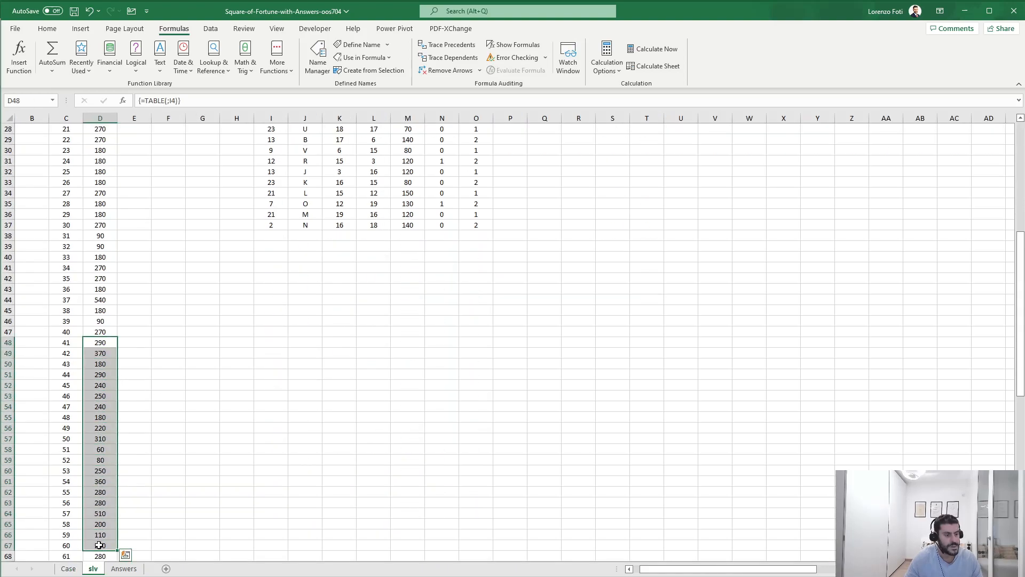
{"action": "key", "text": "ctrl+c"}
{"action": "left_click", "coordinate": [68, 568]}
{"action": "right_click", "coordinate": [204, 180]}
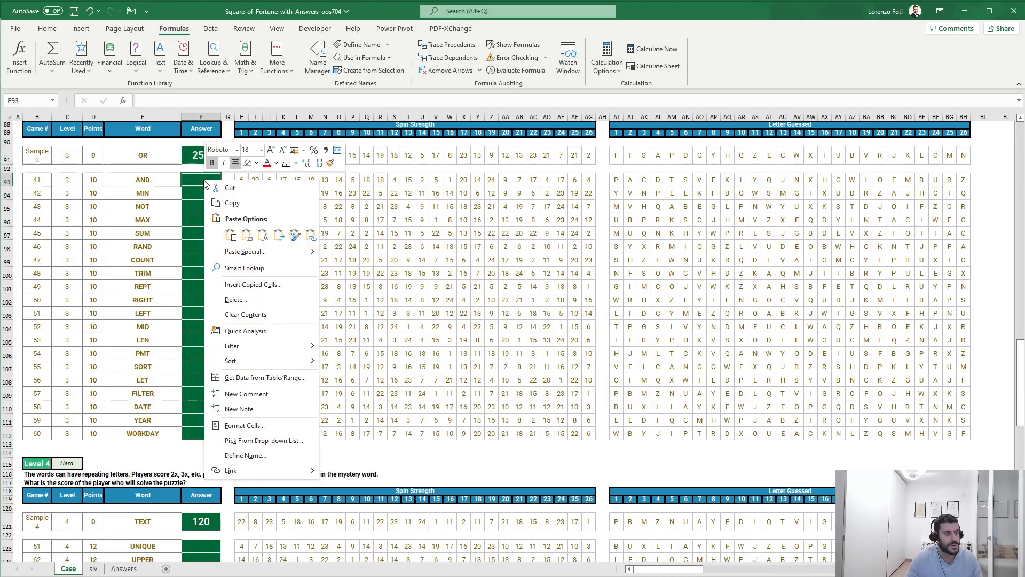
{"action": "left_click", "coordinate": [236, 235]}
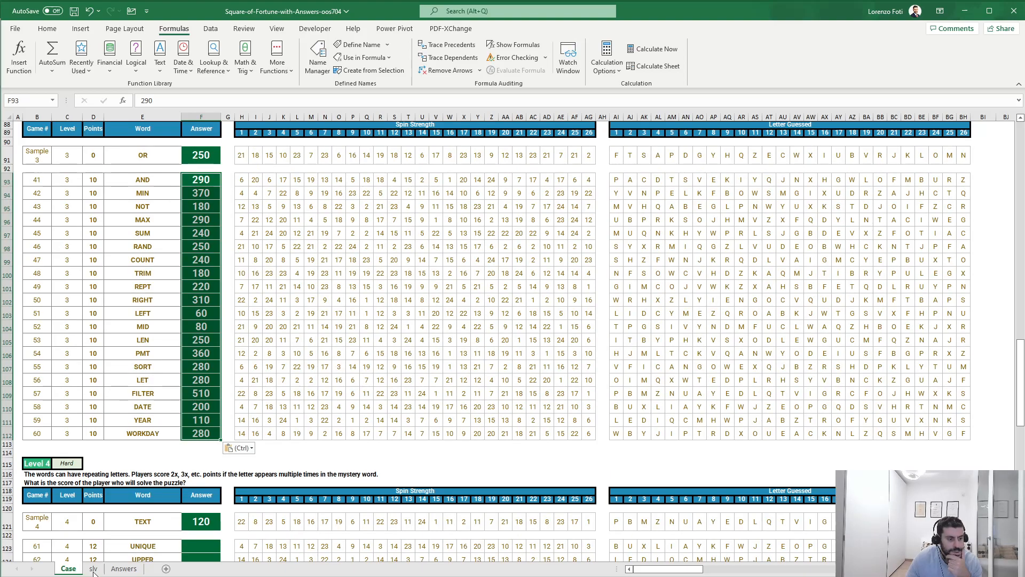
Compare the Level 3 answers for games 41 to 60 with the Answers sheet, then return to the Case sheet
{"action": "left_click", "coordinate": [115, 569]}
{"action": "scroll", "coordinate": [120, 521], "scroll_direction": "down", "scroll_amount": 16}
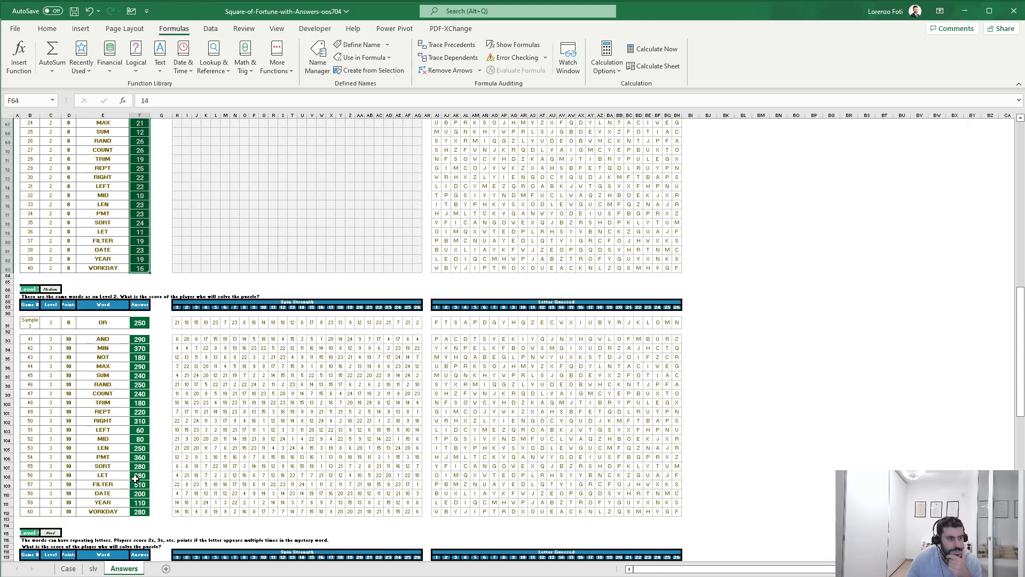
{"action": "left_click_drag", "start_coordinate": [140, 203], "coordinate": [139, 376]}
{"action": "key", "text": "ctrl+v"}
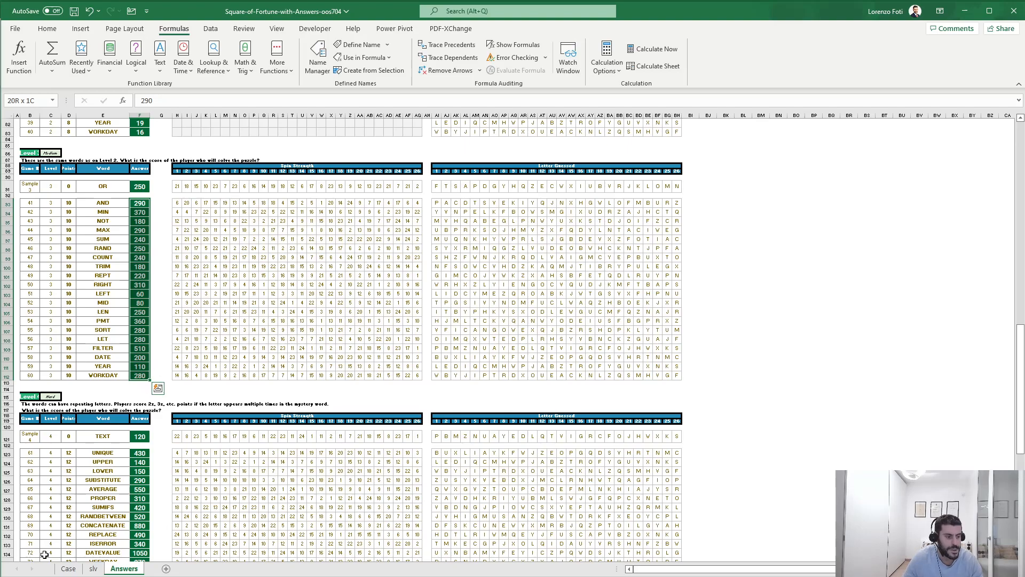
{"action": "left_click", "coordinate": [68, 568]}
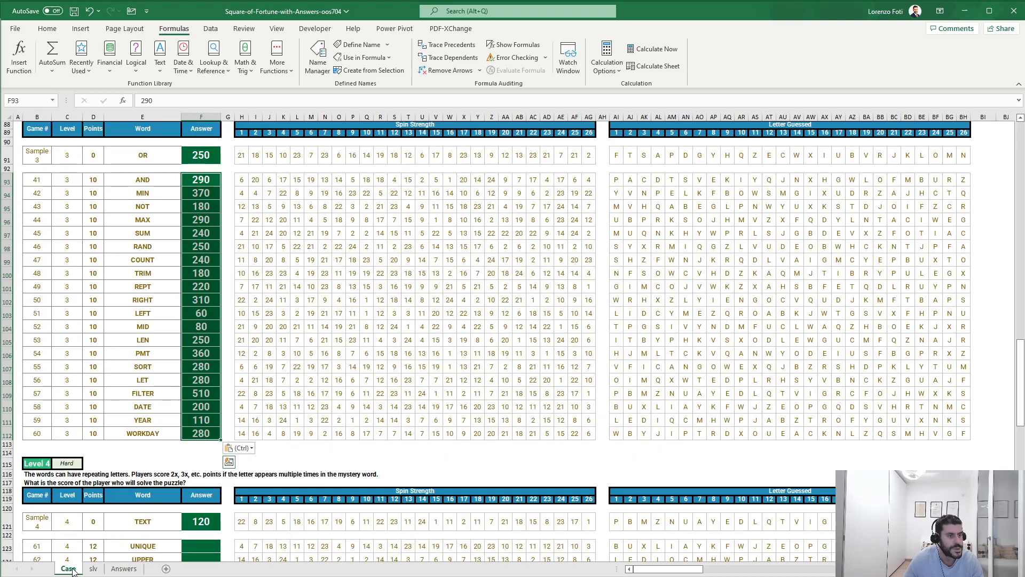
Read the Level 4 rules and review its sample and games on the Case sheet
{"action": "left_click", "coordinate": [165, 351]}
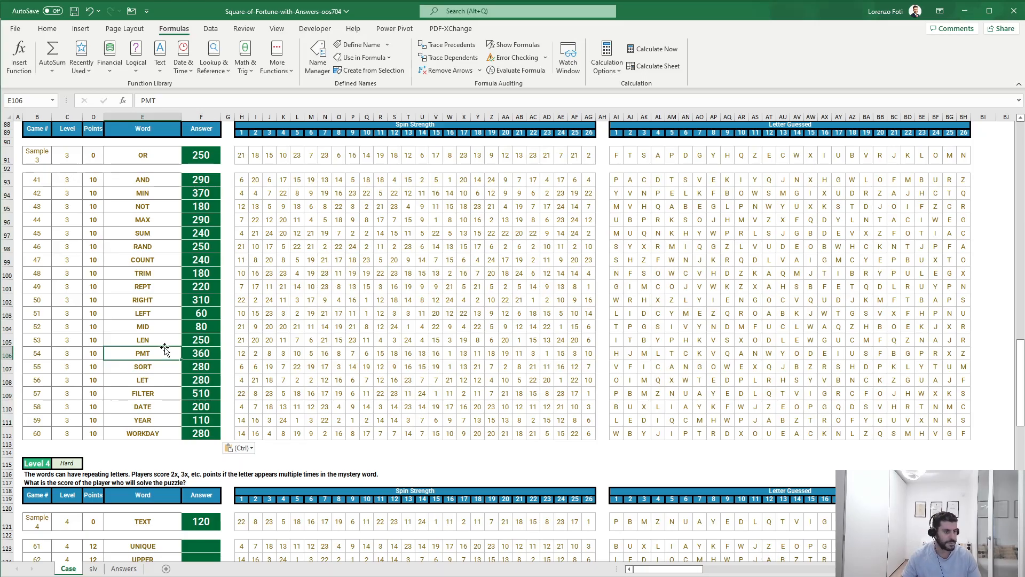
{"action": "scroll", "coordinate": [165, 353], "scroll_direction": "down", "scroll_amount": 9}
{"action": "scroll", "coordinate": [175, 388], "scroll_direction": "up", "scroll_amount": 3}
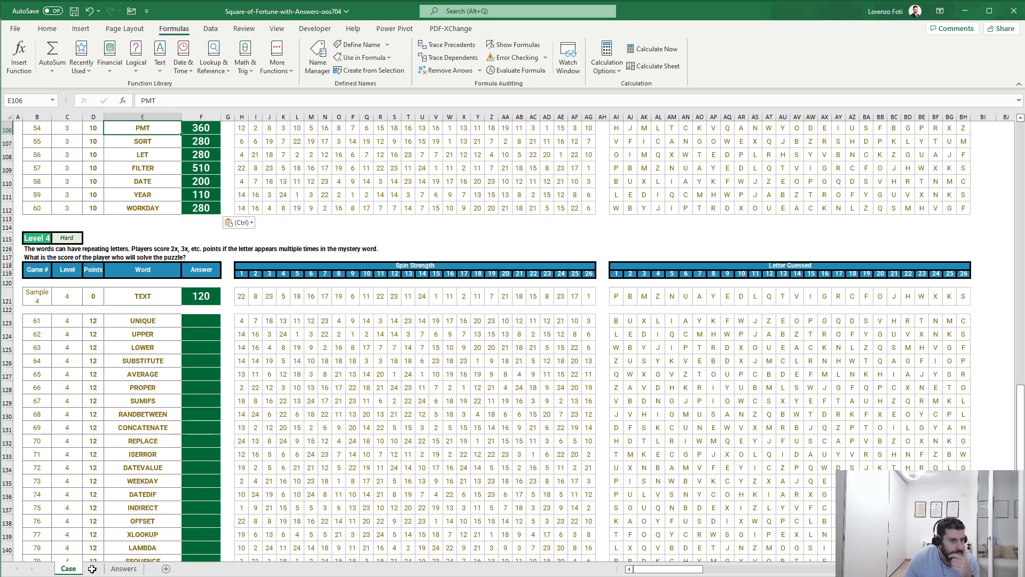
Return to the slv sheet and change the game identifier in I4 to Sample4
{"action": "left_click", "coordinate": [92, 569]}
{"action": "scroll", "coordinate": [248, 287], "scroll_direction": "up", "scroll_amount": 9}
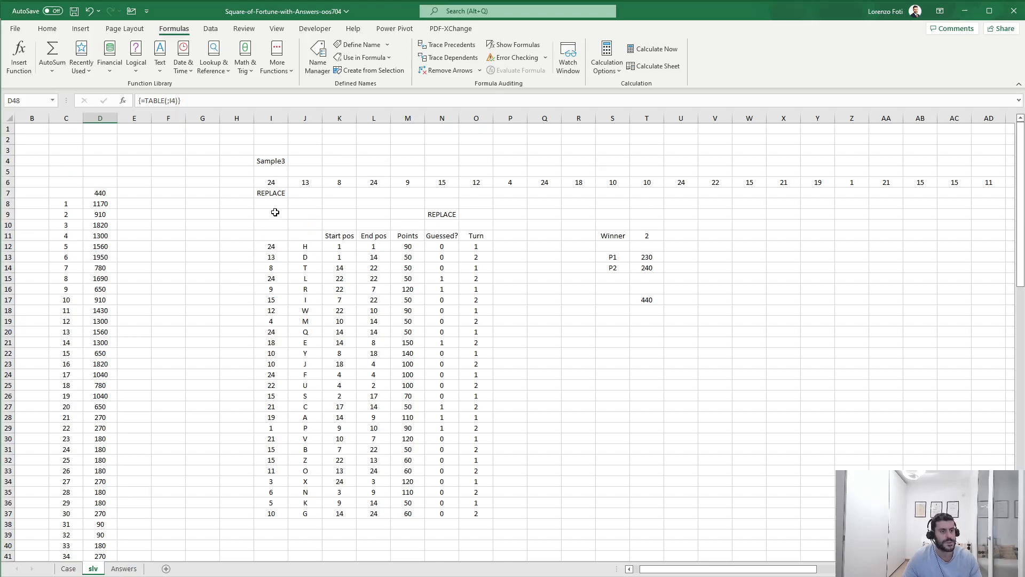
{"action": "scroll", "coordinate": [277, 162], "scroll_direction": "down", "scroll_amount": 9}
{"action": "left_click", "coordinate": [275, 161]}
{"action": "scroll", "coordinate": [274, 176], "scroll_direction": "up", "scroll_amount": 9}
{"action": "left_click", "coordinate": [273, 162]}
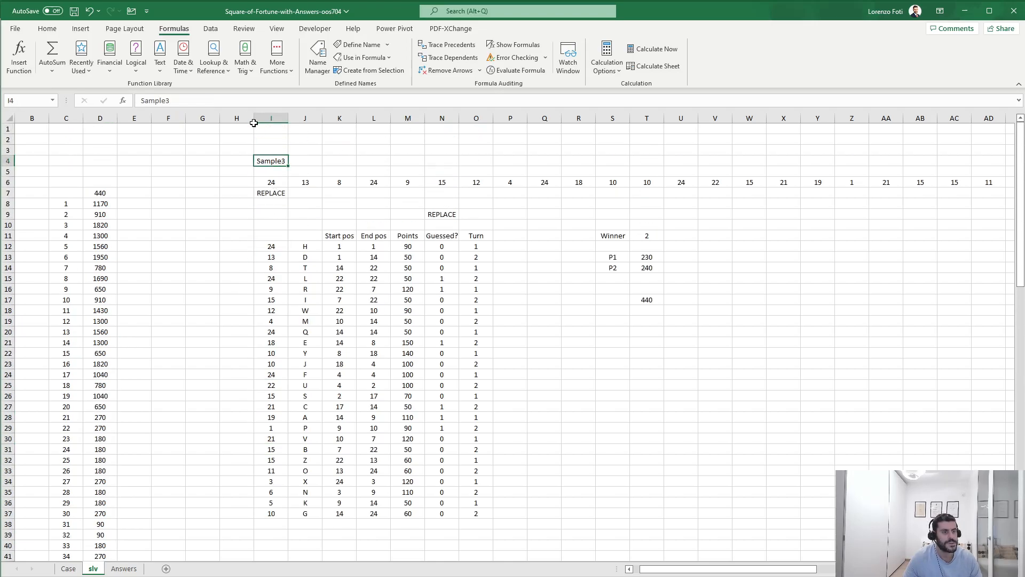
{"action": "left_click", "coordinate": [233, 104]}
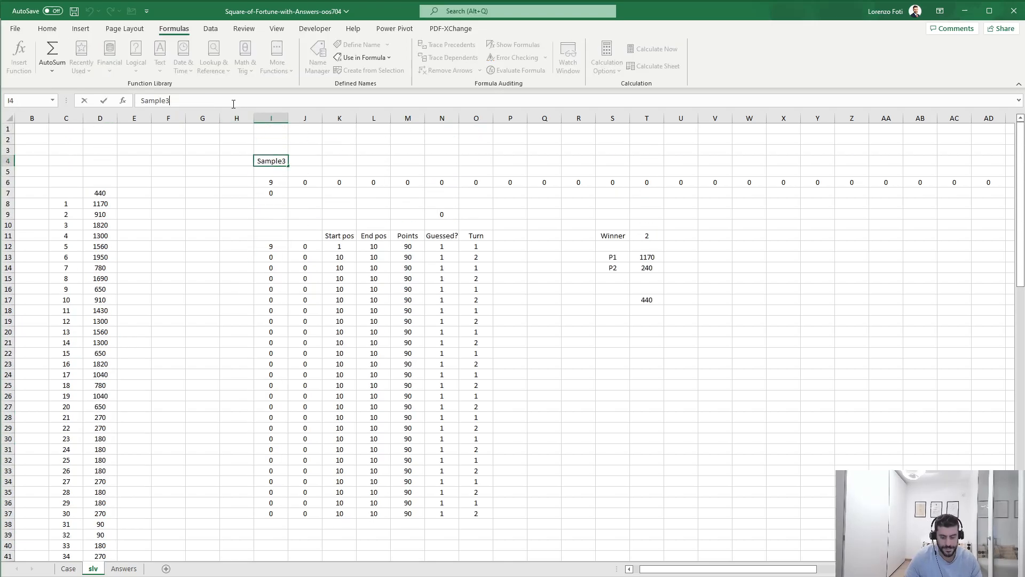
{"action": "key", "text": "BackSpace"}
{"action": "type", "text": "4"}
{"action": "key", "text": "Return"}
Insert two columns before the Turn column and head them "Check mult" and "Points 2" in row 11
{"action": "key", "text": "Return"}
{"action": "key", "text": "Down"}
{"action": "key", "text": "Down"}
{"action": "key", "text": "Down"}
{"action": "key", "text": "Down"}
{"action": "key", "text": "Down"}
{"action": "key", "text": "Down"}
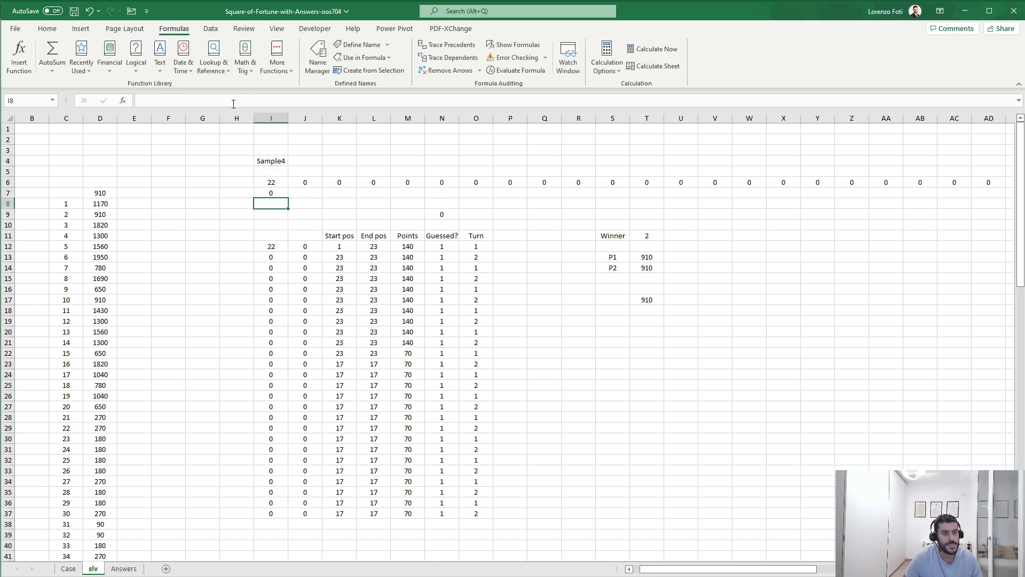
{"action": "key", "text": "Right"}
{"action": "key", "text": "Right"}
{"action": "key", "text": "Down"}
{"action": "key", "text": "Right"}
{"action": "key", "text": "Up"}
{"action": "key", "text": "Right"}
{"action": "key", "text": "Right"}
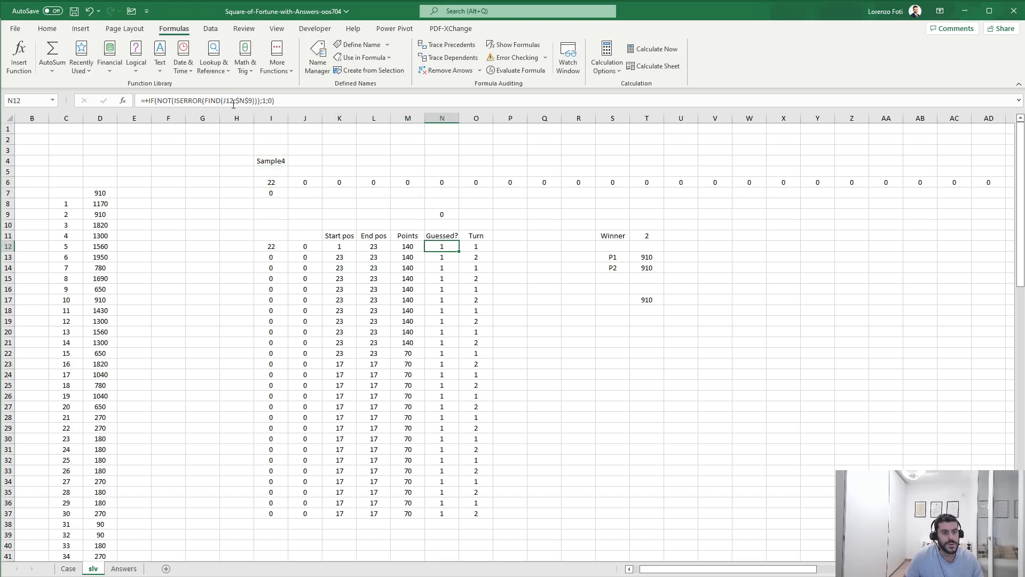
{"action": "key", "text": "Right"}
{"action": "key", "text": "Up"}
{"action": "key", "text": "ctrl+space"}
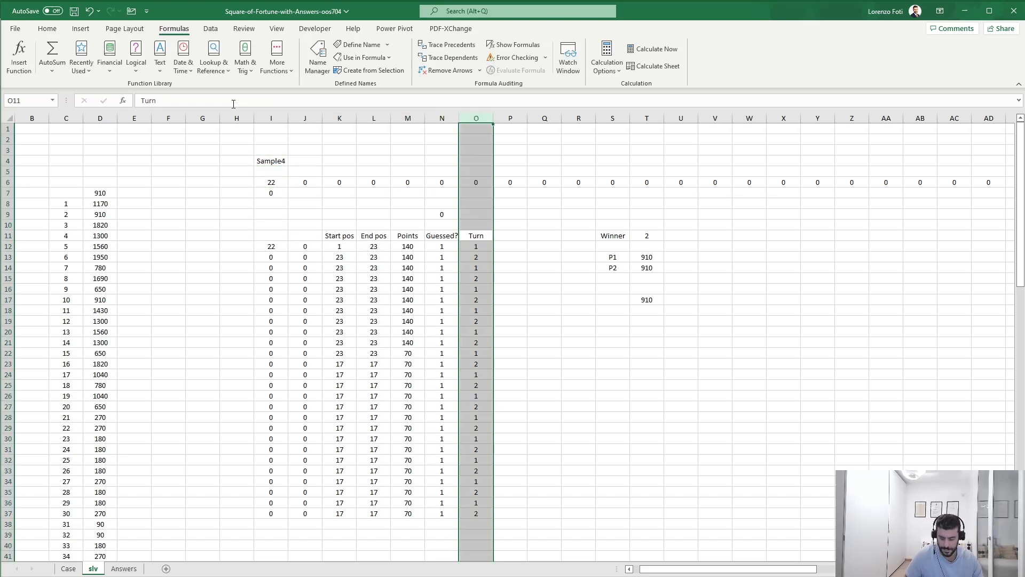
{"action": "key", "text": "ctrl+plus"}
{"action": "type", "text": "Check mul"}
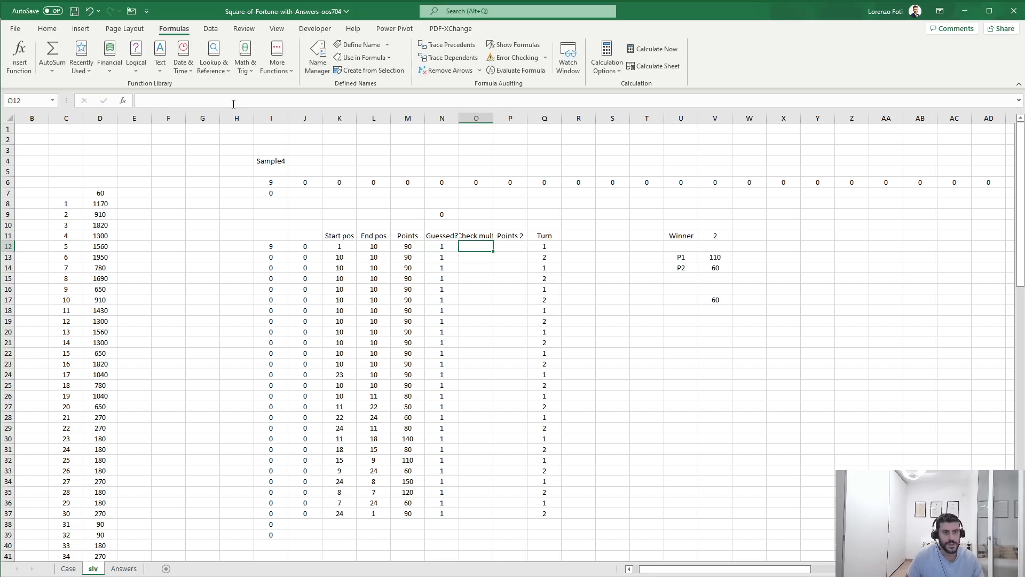
Review the Guessed? formula in N12 as a reference for the Check mult column
{"action": "type", "text": "+"}
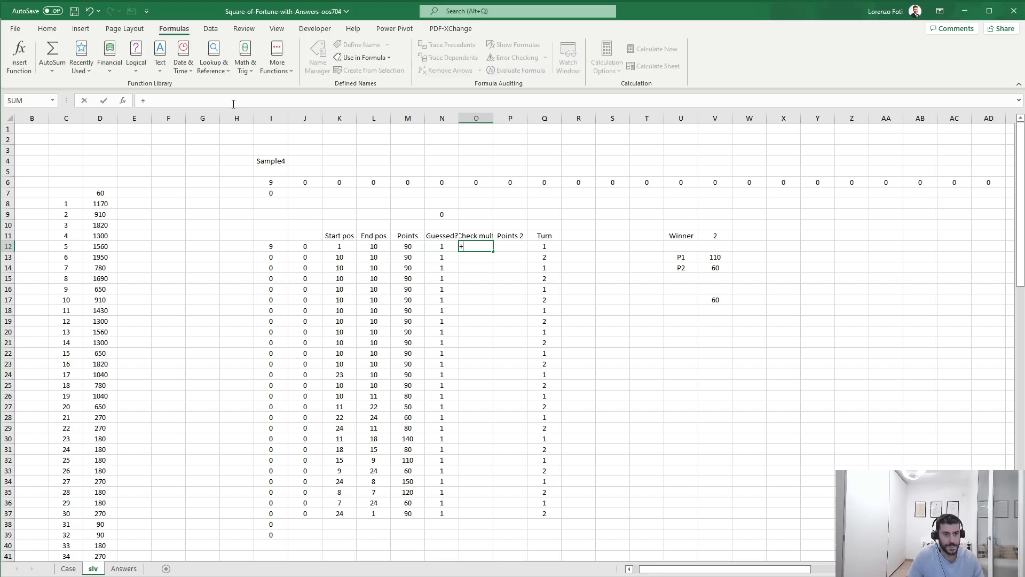
{"action": "key", "text": "Escape"}
{"action": "key", "text": "Left"}
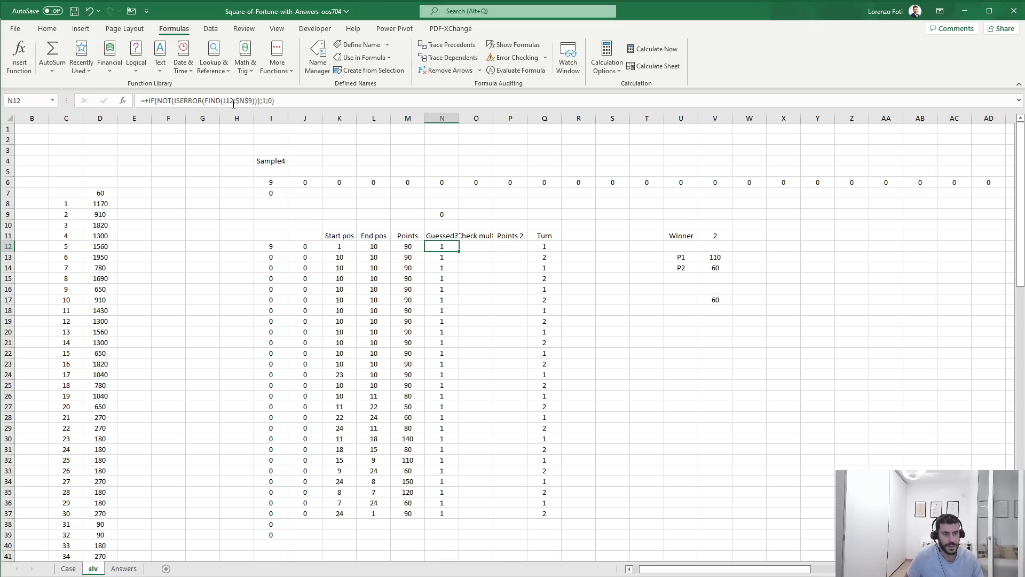
{"action": "key", "text": "F2"}
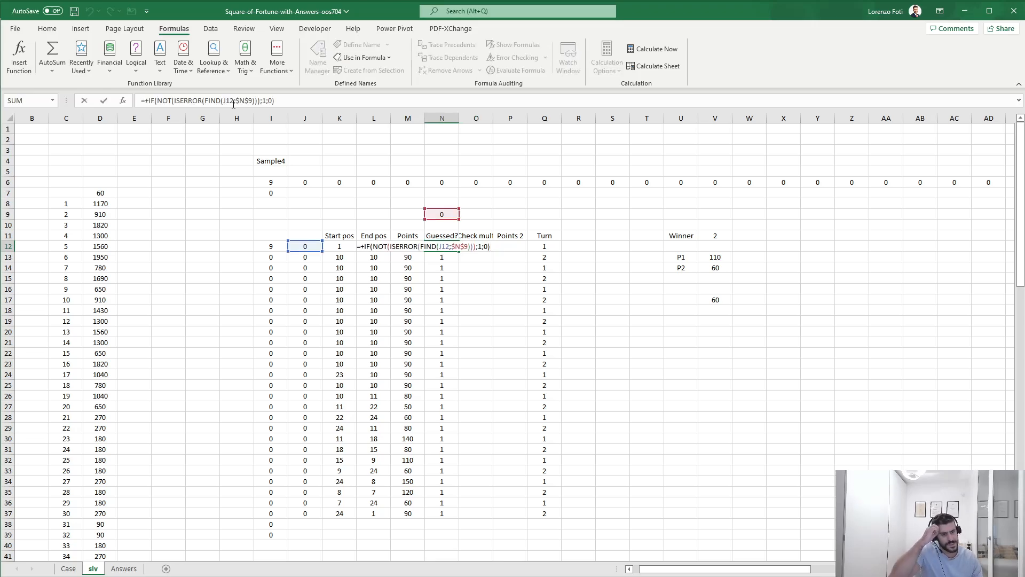
{"action": "key", "text": "Escape"}
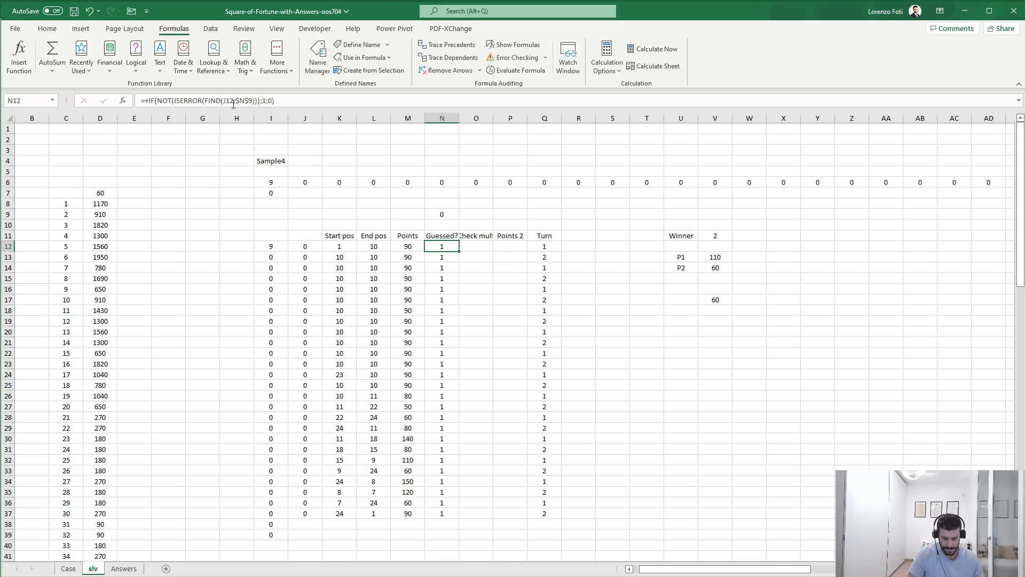
Recalculate the workbook for Sample4 and inspect the FIND part of the Guessed? formula in N12
{"action": "key", "text": "F9"}
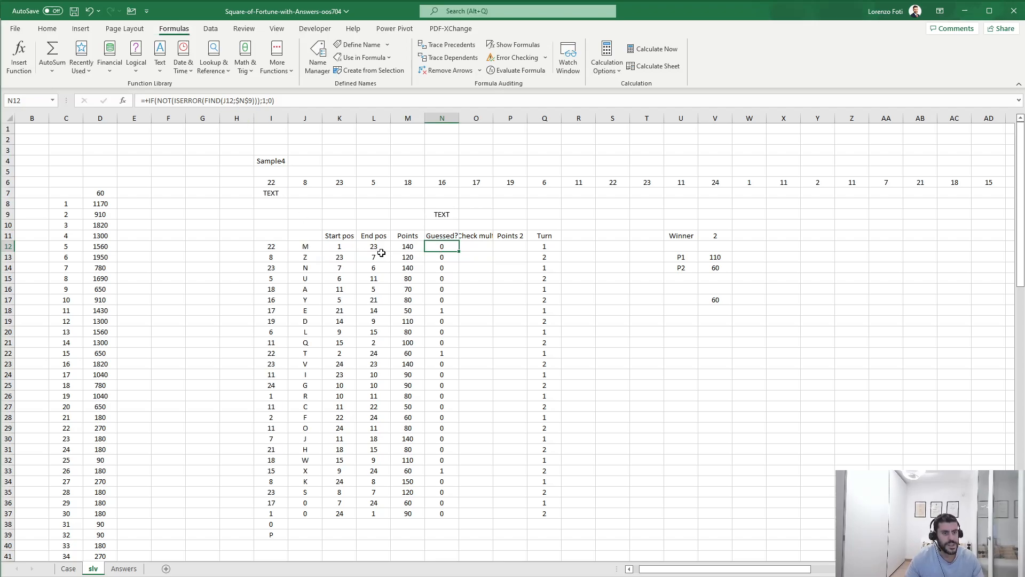
{"action": "left_click", "coordinate": [222, 103]}
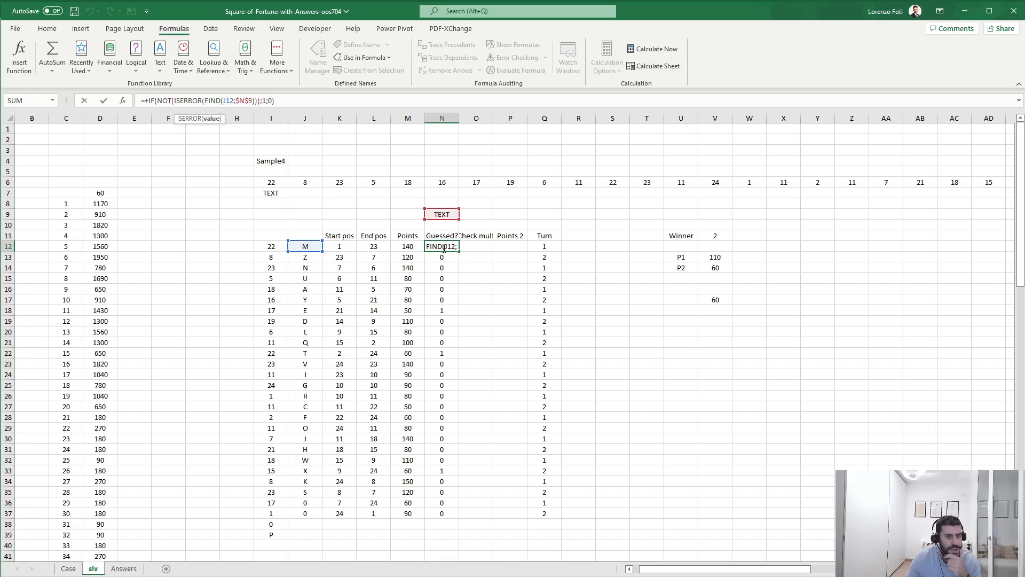
{"action": "left_click", "coordinate": [480, 245]}
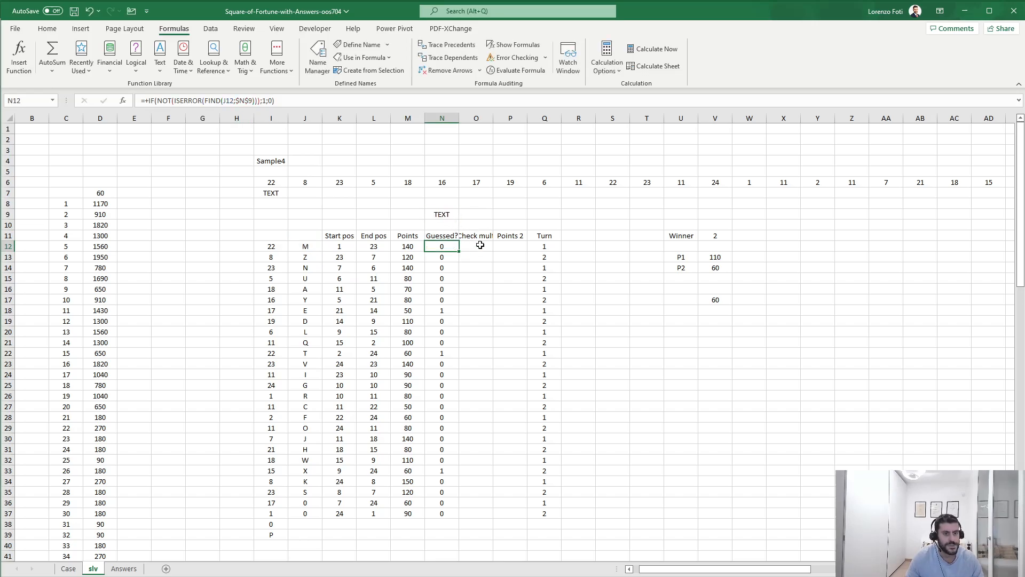
Enter =+LEN($N$9)-LEN(SUBSTITUTE($N$9;J12;"")) in O12 to count how often the guessed letter occurs in the word
{"action": "type", "text": "+len("}
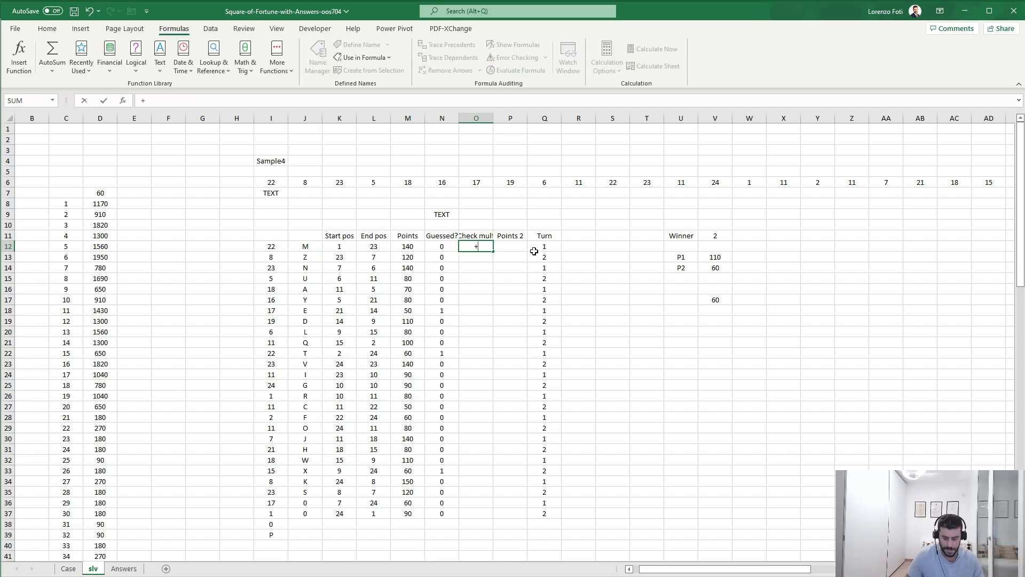
{"action": "key", "text": "Up"}
{"action": "key", "text": "Up"}
{"action": "key", "text": "Left"}
{"action": "key", "text": "Up"}
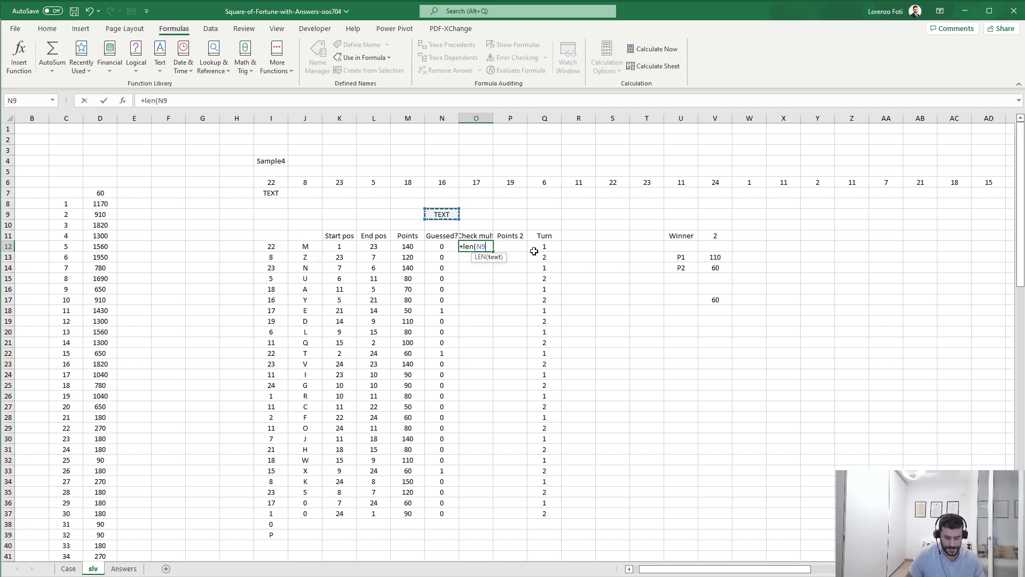
{"action": "key", "text": "F4"}
{"action": "type", "text": ")-len(subs"}
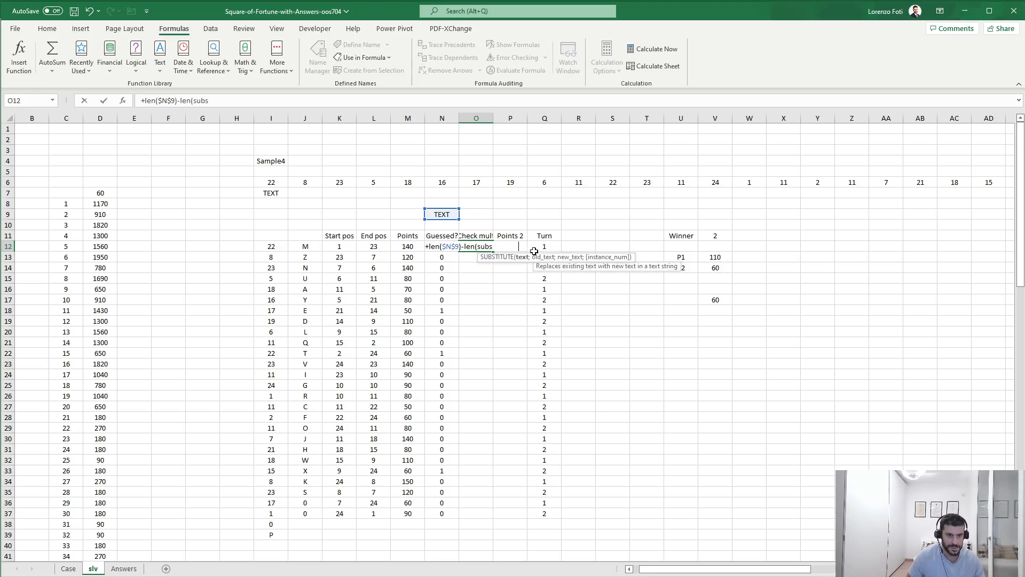
{"action": "key", "text": "Tab"}
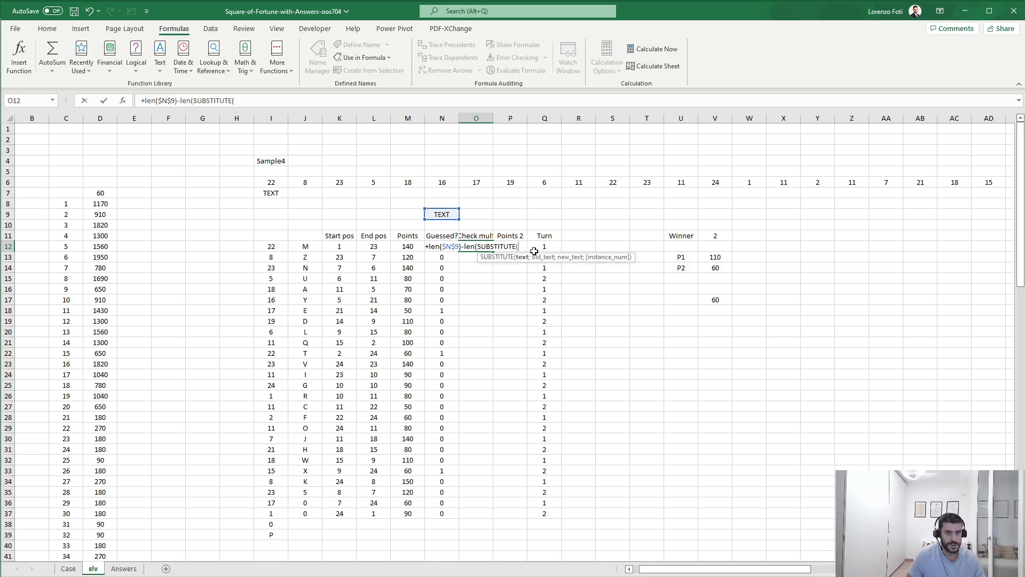
{"action": "key", "text": "Left"}
{"action": "key", "text": "Up"}
{"action": "key", "text": "Up"}
{"action": "key", "text": "Up"}
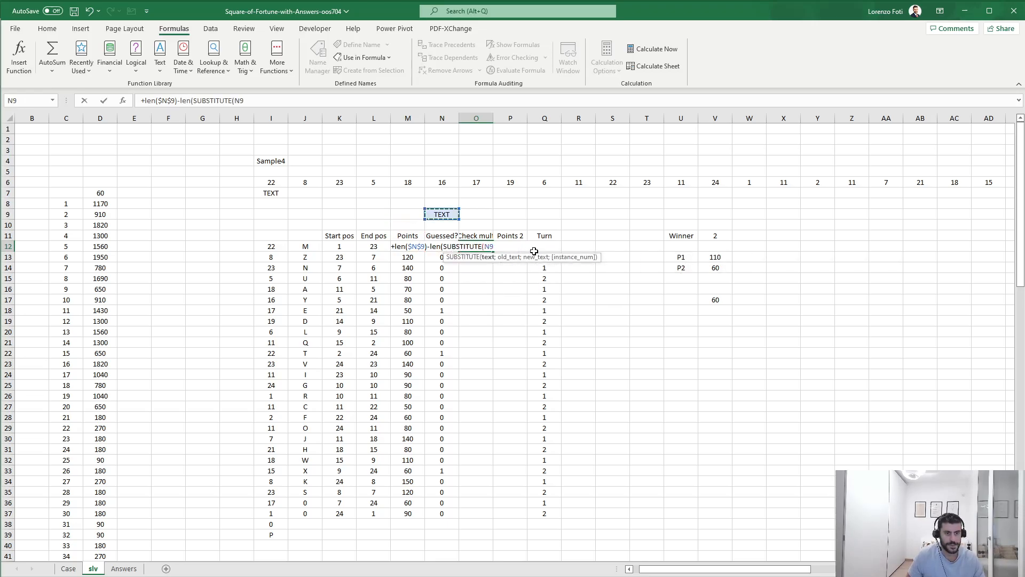
{"action": "key", "text": "F4"}
{"action": "type", "text": ";"}
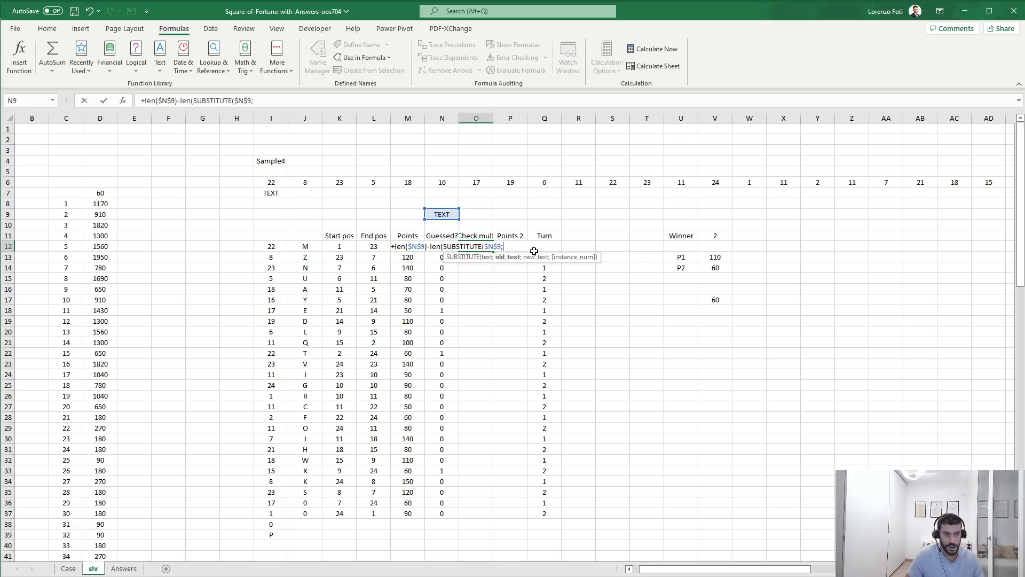
{"action": "key", "text": "Left"}
{"action": "key", "text": "Left"}
{"action": "key", "text": "Left"}
{"action": "key", "text": "Left"}
{"action": "key", "text": "Left"}
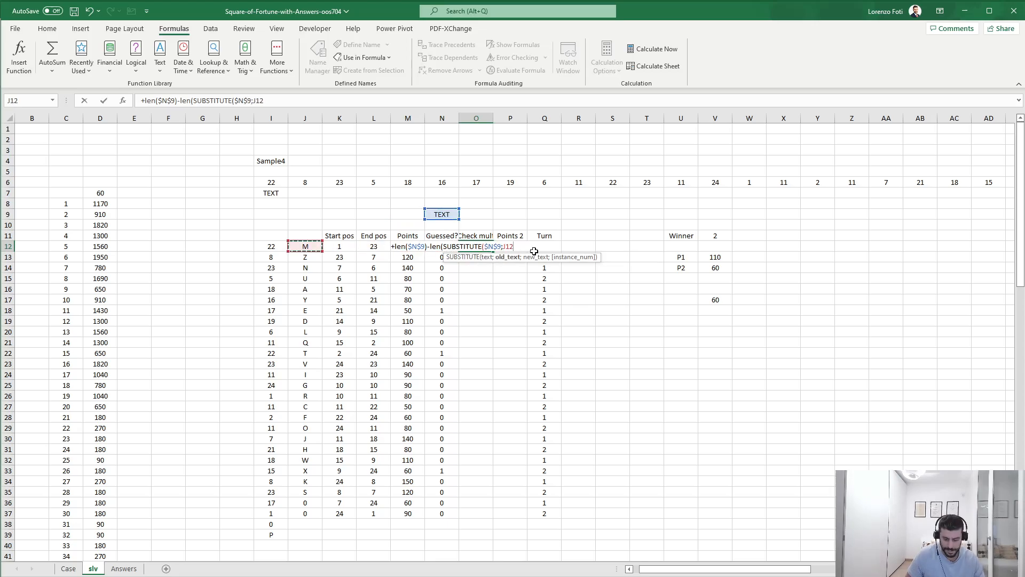
{"action": "type", "text": ";\"\")"}
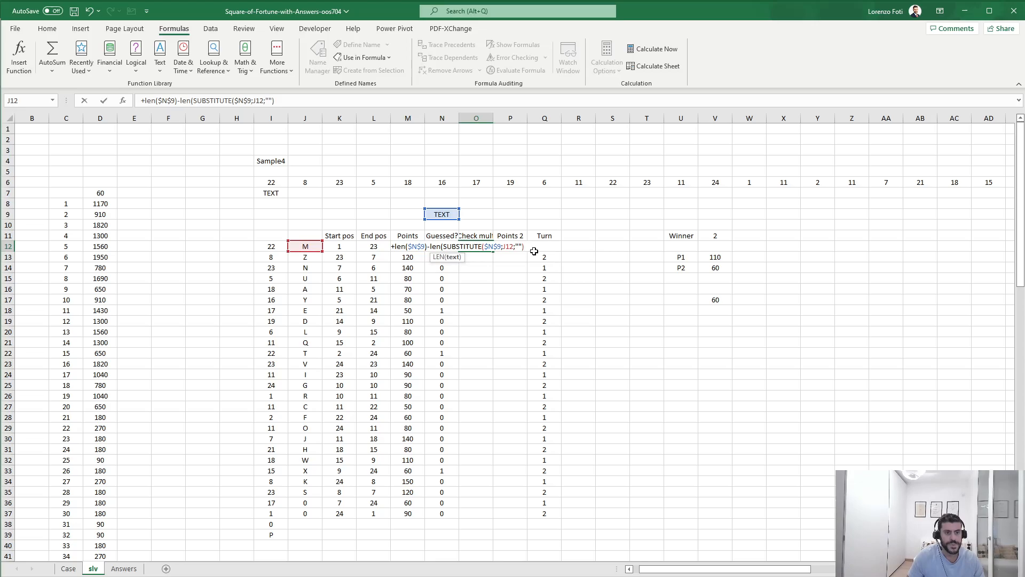
{"action": "type", "text": ")"}
{"action": "key", "text": "Return"}
{"action": "key", "text": "Up"}
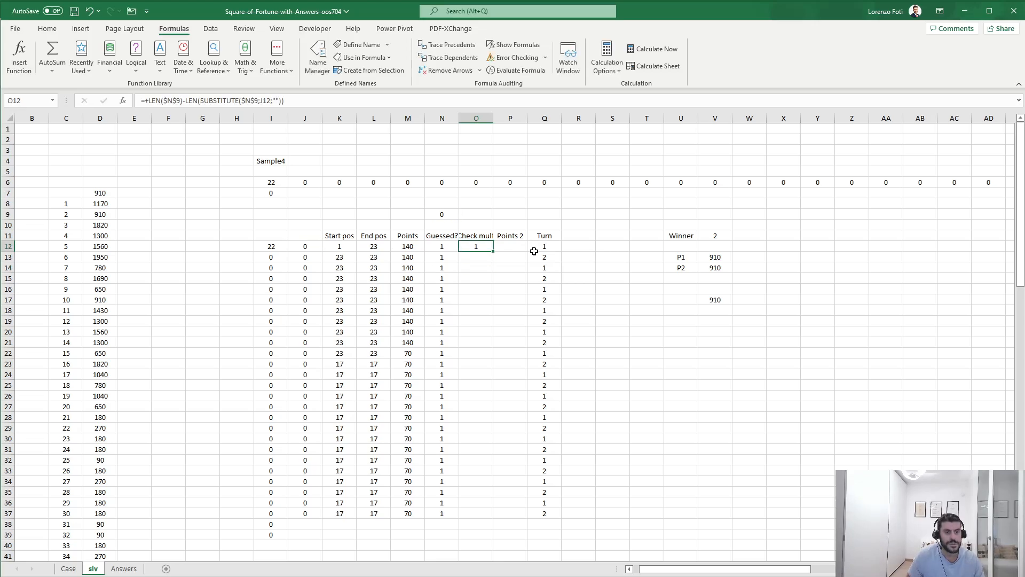
Copy the Check mult formula from O12 down the column through row 37
{"action": "key", "text": "ctrl+c"}
{"action": "key", "text": "Left"}
{"action": "key", "text": "ctrl+Down"}
{"action": "key", "text": "Right"}
{"action": "key", "text": "ctrl+shift+Up"}
{"action": "key", "text": "ctrl+v"}
{"action": "key", "text": "Escape"}
{"action": "key", "text": "Down"}
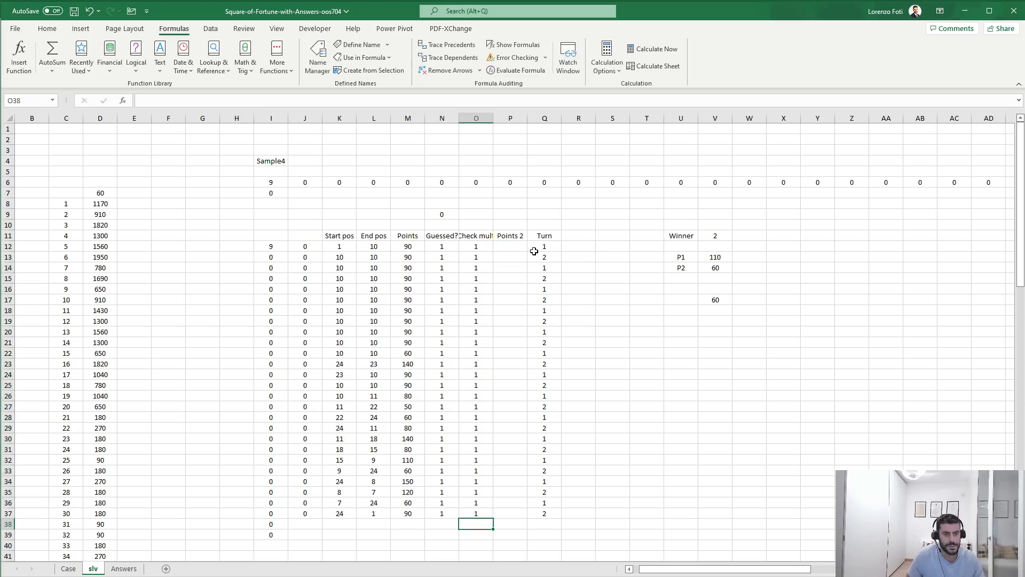
Recalculate the workbook and check the Check mult counts for the letters E and T
{"action": "key", "text": "F9"}
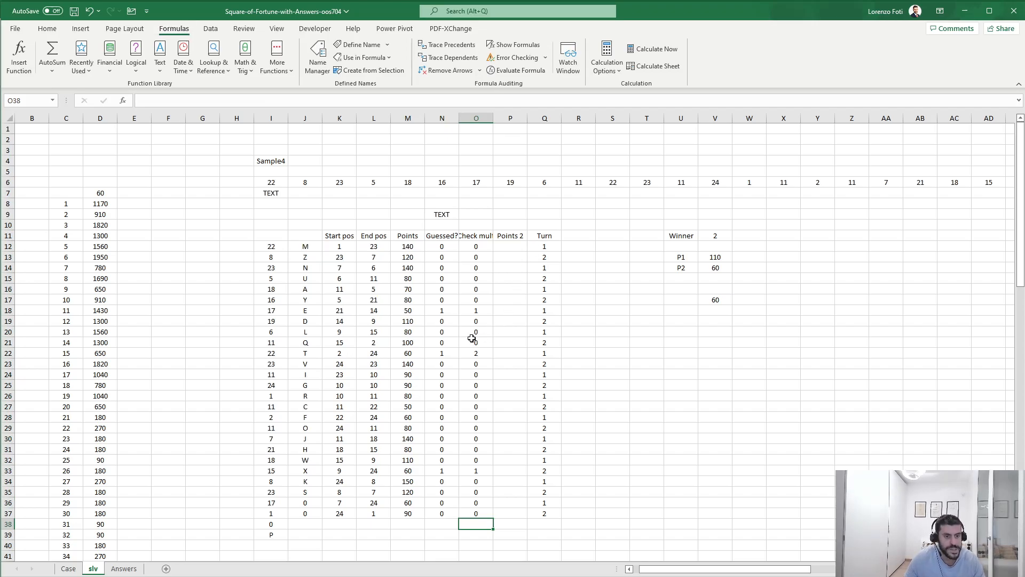
{"action": "left_click", "coordinate": [471, 311]}
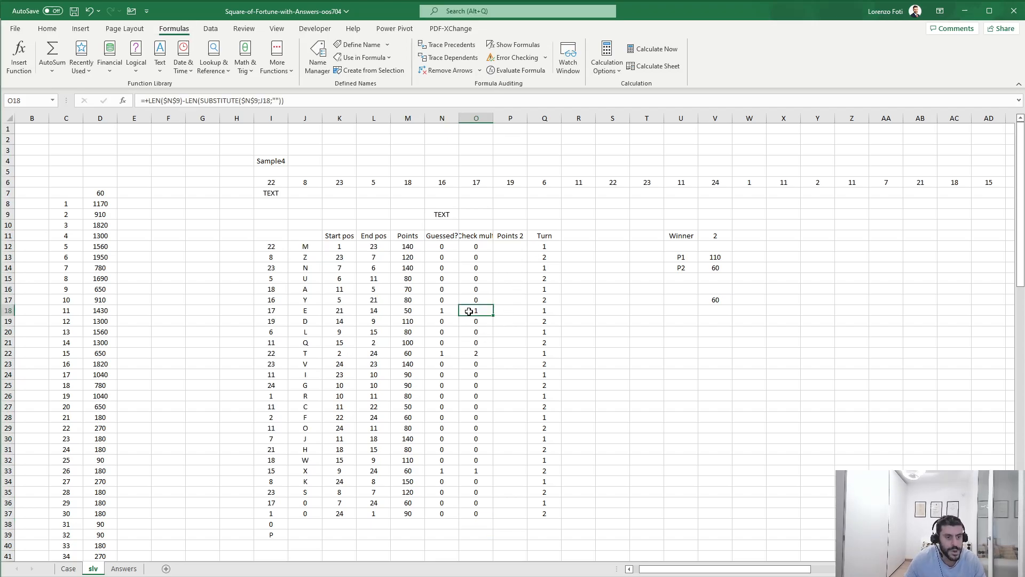
{"action": "left_click", "coordinate": [306, 310]}
{"action": "left_click", "coordinate": [488, 354]}
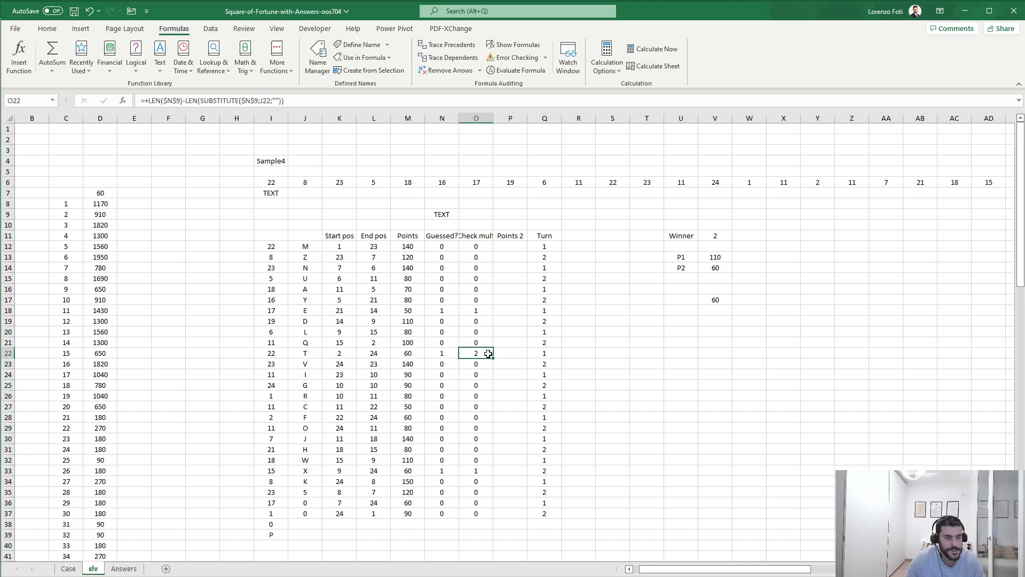
{"action": "left_click", "coordinate": [309, 351]}
{"action": "left_click", "coordinate": [478, 362]}
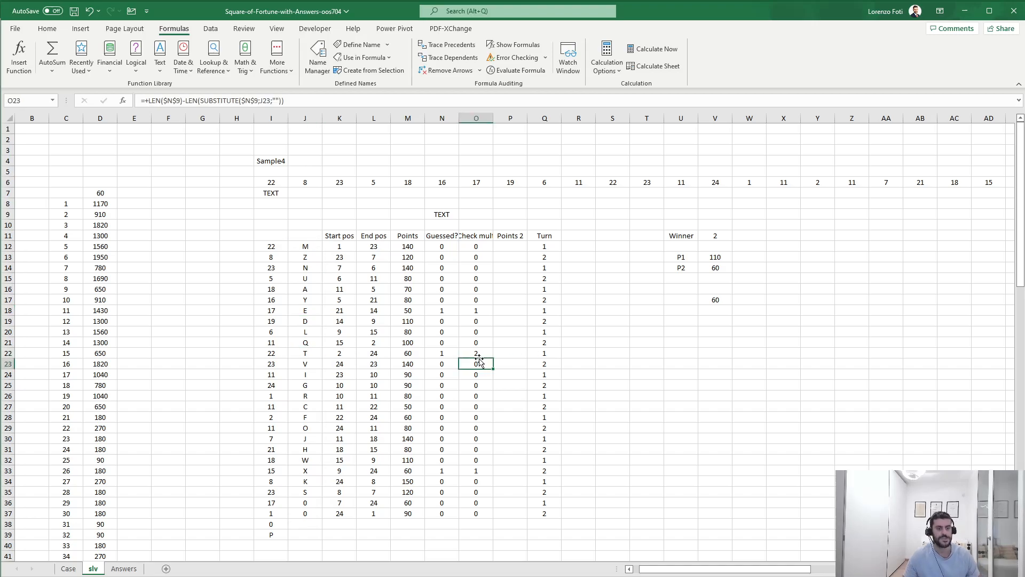
Enter =+M12*N12*O12 in P12 to calculate Points 2 from the points, guessed flag and letter count
{"action": "left_click", "coordinate": [510, 245]}
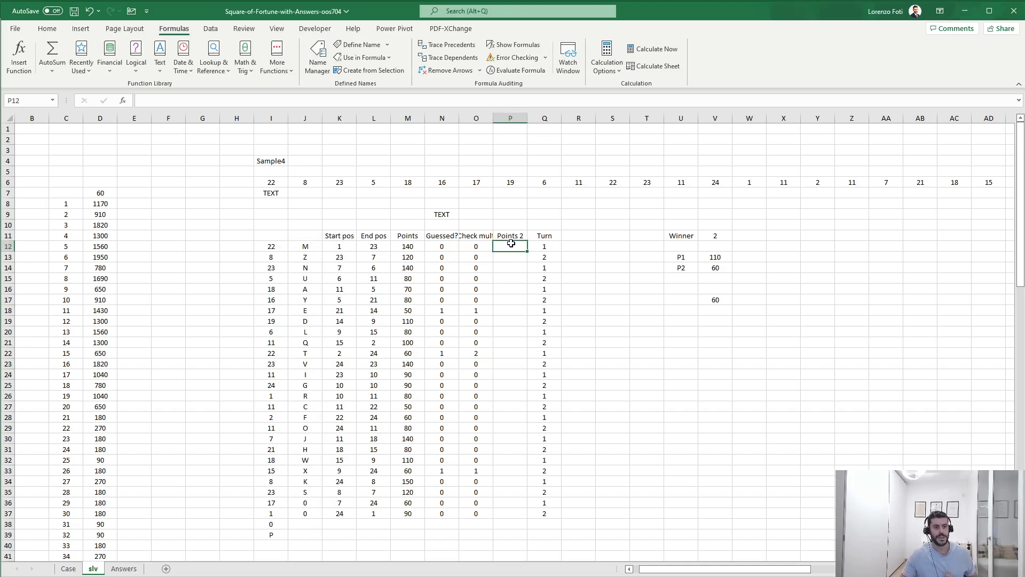
{"action": "type", "text": "+"}
{"action": "key", "text": "Left"}
{"action": "key", "text": "Left"}
{"action": "key", "text": "Left"}
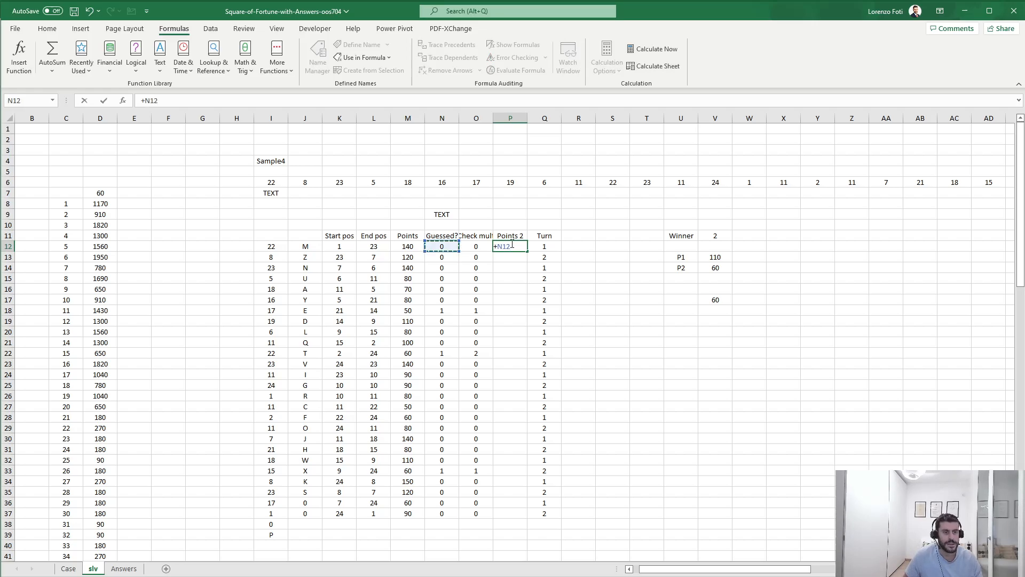
{"action": "type", "text": "*"}
{"action": "key", "text": "Left"}
{"action": "key", "text": "Left"}
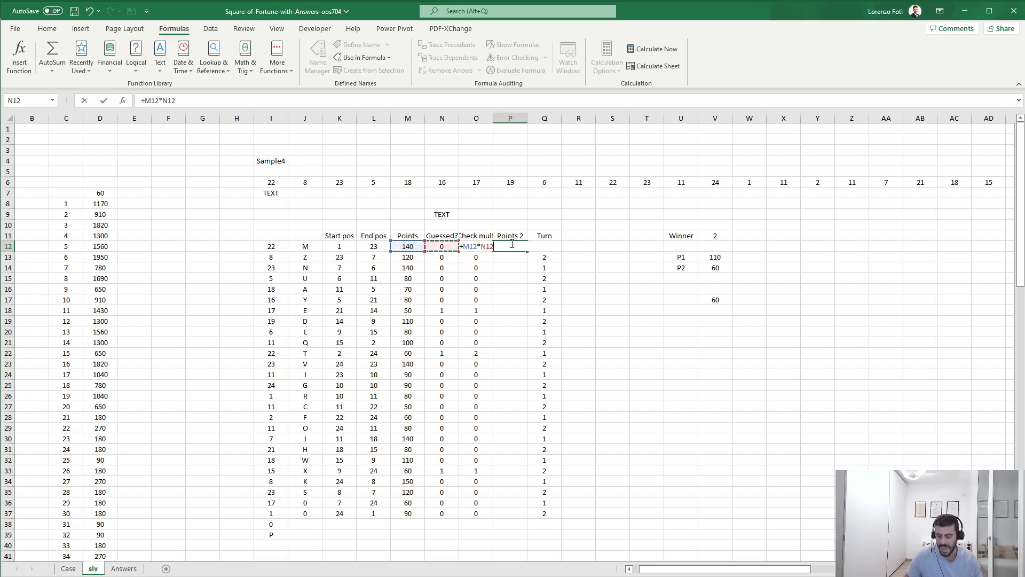
{"action": "type", "text": "*"}
{"action": "key", "text": "Right"}
{"action": "key", "text": "Return"}
Copy the Points 2 formula from P12 down the column through row 37
{"action": "key", "text": "ctrl+c"}
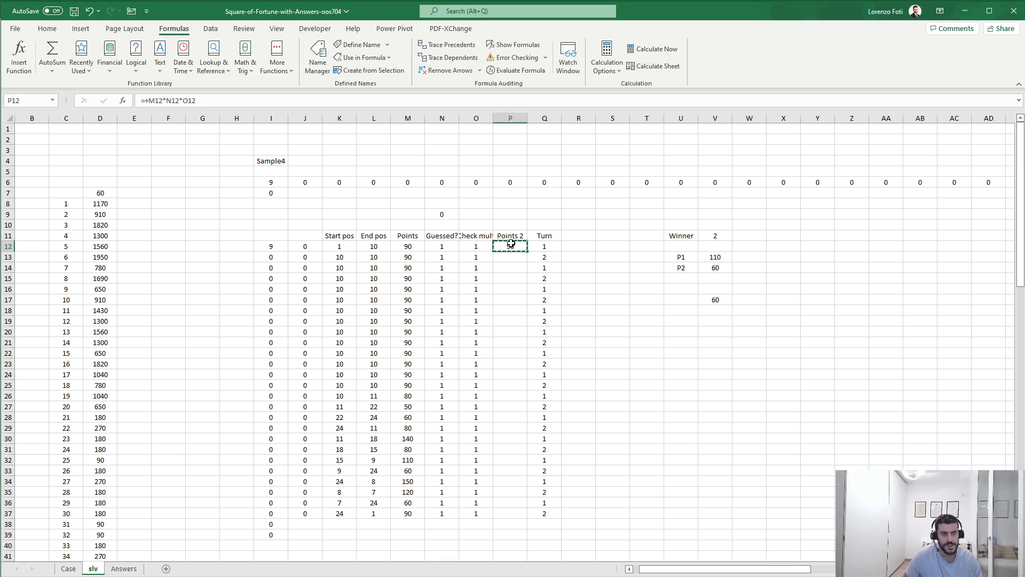
{"action": "key", "text": "Left"}
{"action": "key", "text": "ctrl+Down"}
{"action": "key", "text": "Right"}
{"action": "key", "text": "ctrl+shift+Up"}
{"action": "key", "text": "ctrl+v"}
{"action": "key", "text": "Escape"}
Change the sum range of P1's SUMIFS formula in V13 to the Points 2 cells $P$12:$P$37
{"action": "key", "text": "Up"}
{"action": "key", "text": "Right"}
{"action": "key", "text": "Right"}
{"action": "key", "text": "Right"}
{"action": "key", "text": "Right"}
{"action": "key", "text": "Right"}
{"action": "key", "text": "Right"}
{"action": "key", "text": "Right"}
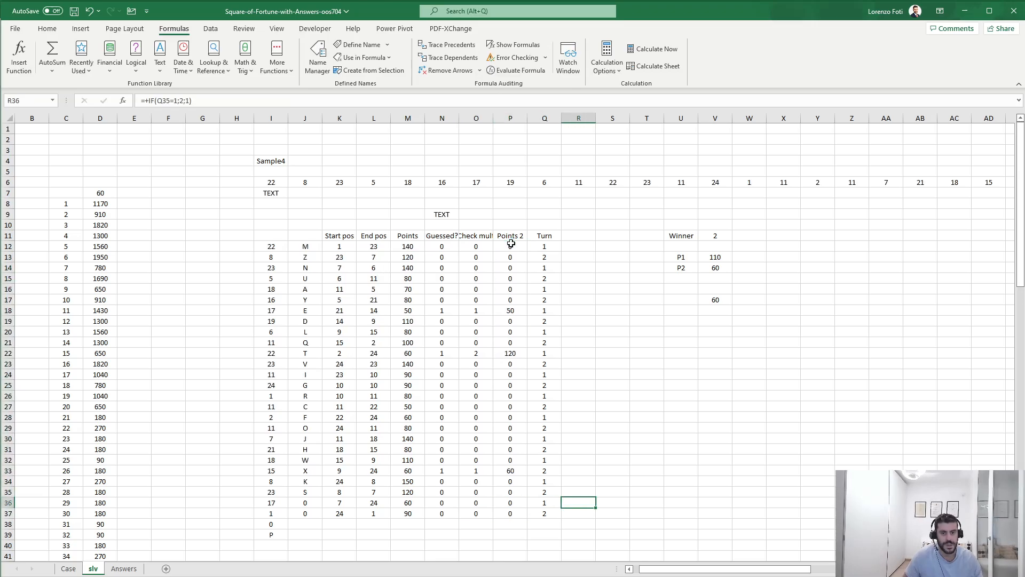
{"action": "key", "text": "Left"}
{"action": "key", "text": "ctrl+Up"}
{"action": "key", "text": "ctrl+Up"}
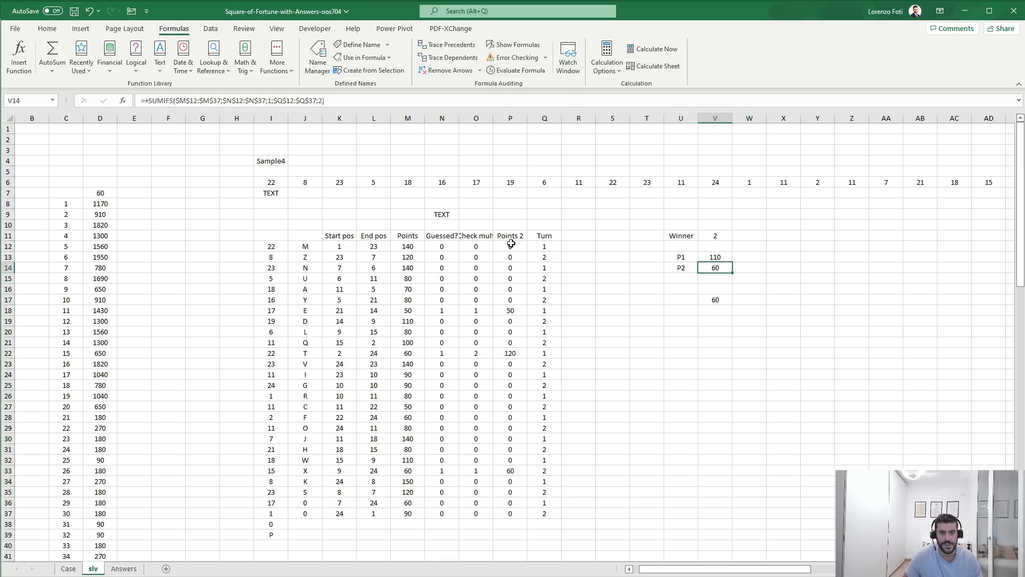
{"action": "key", "text": "Up"}
{"action": "key", "text": "F2"}
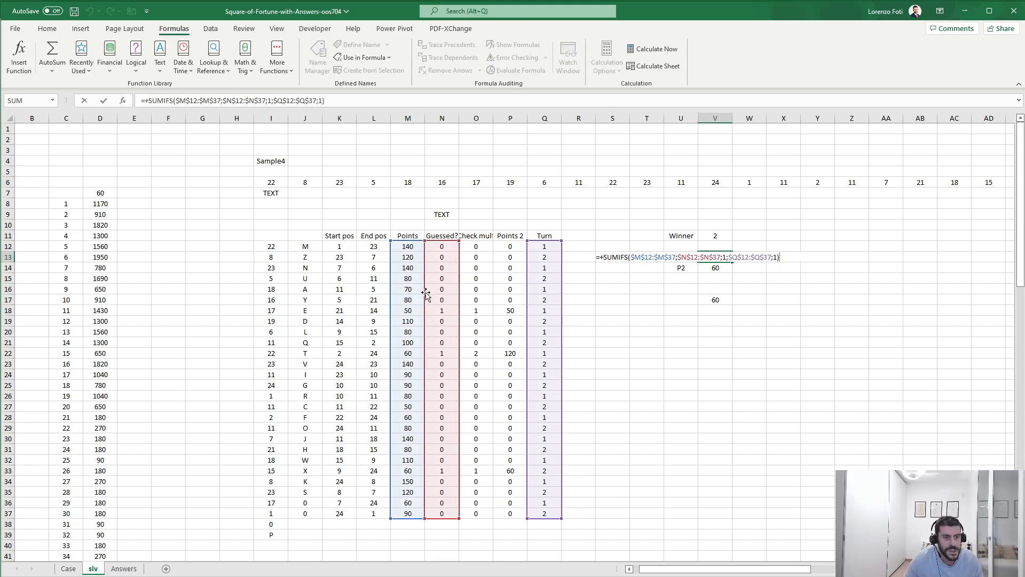
{"action": "left_click_drag", "start_coordinate": [388, 303], "coordinate": [498, 295]}
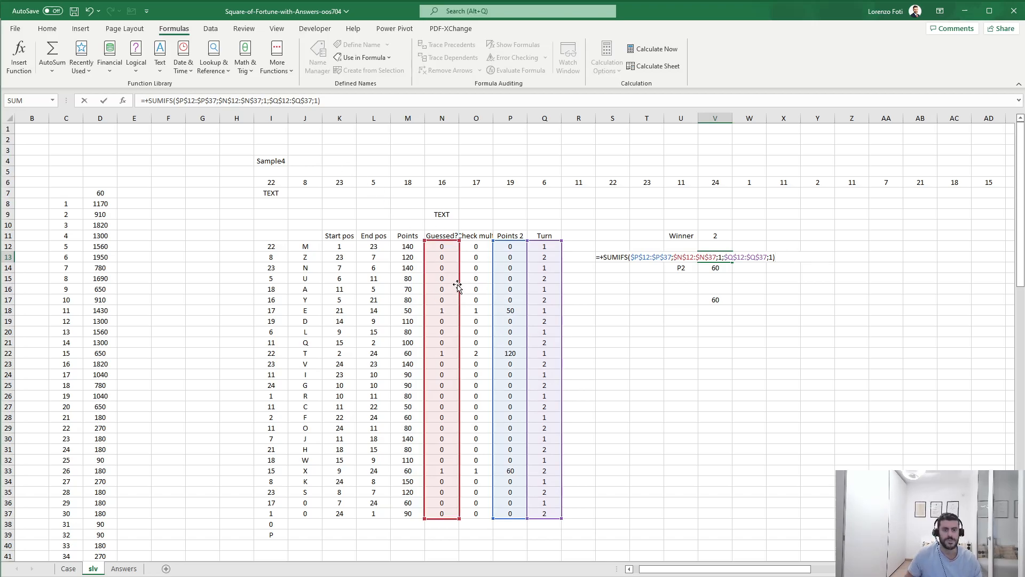
{"action": "key", "text": "Return"}
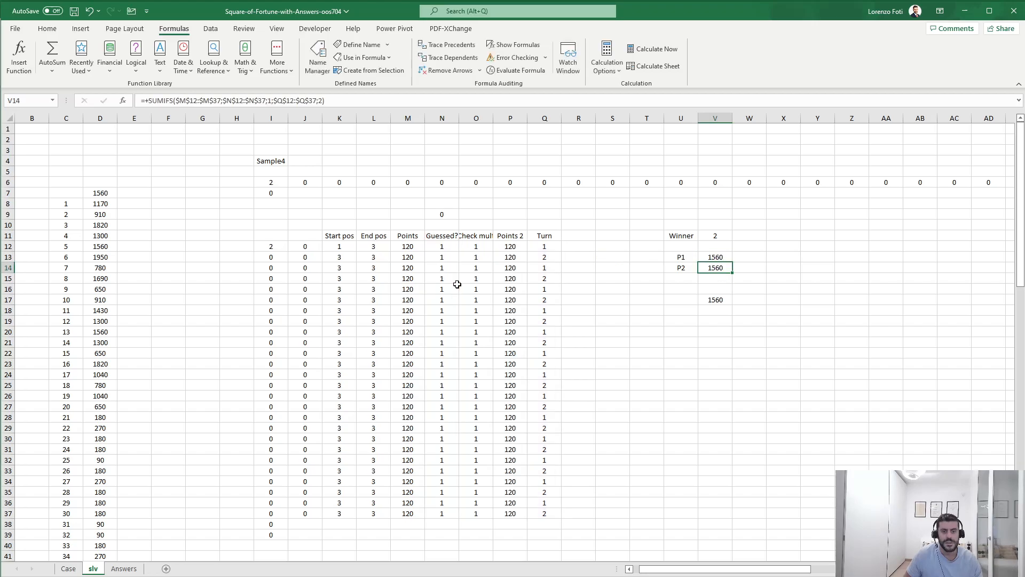
Make P2's SUMIFS in V14 sum $P$12:$P$37 with turn criterion 2, and recalculate the workbook
{"action": "key", "text": "Return"}
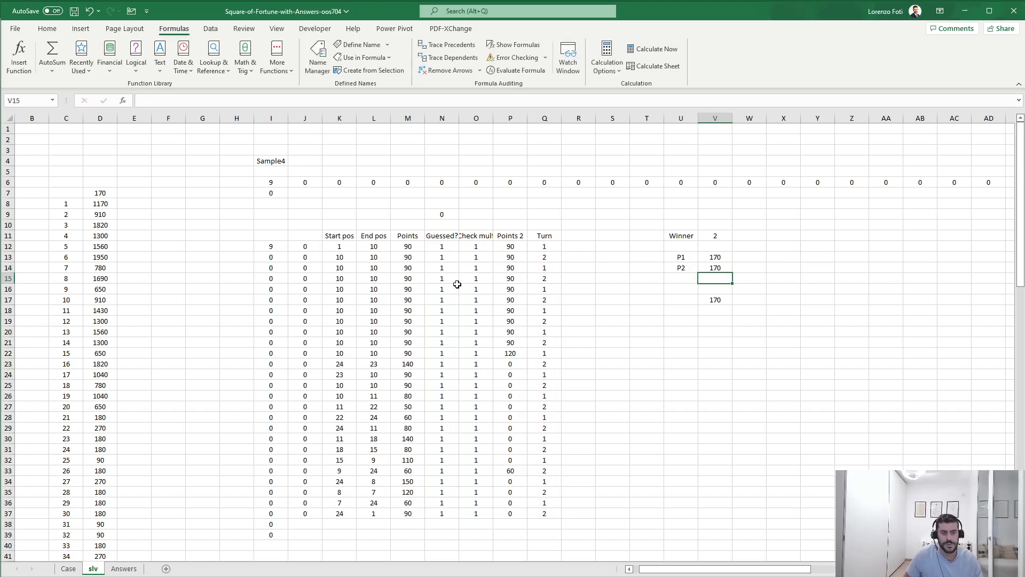
{"action": "key", "text": "Up"}
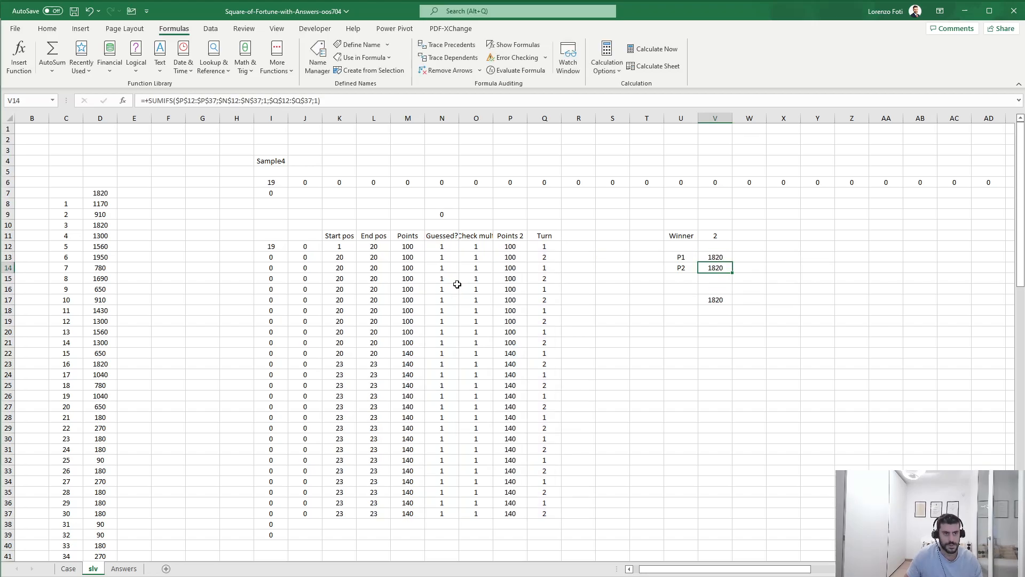
{"action": "left_click", "coordinate": [318, 101]}
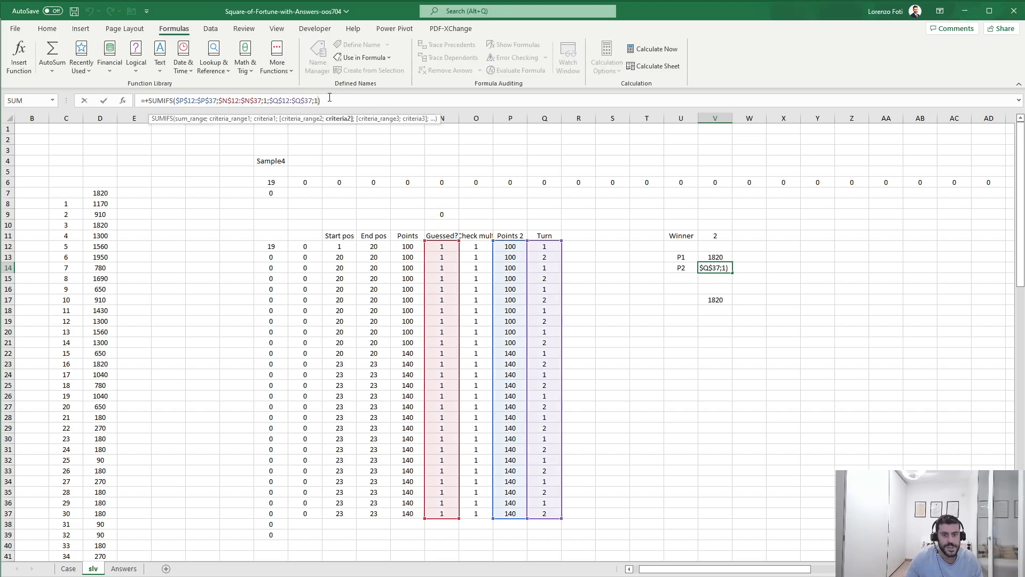
{"action": "key", "text": "BackSpace"}
{"action": "type", "text": "2"}
{"action": "key", "text": "Return"}
{"action": "key", "text": "Return"}
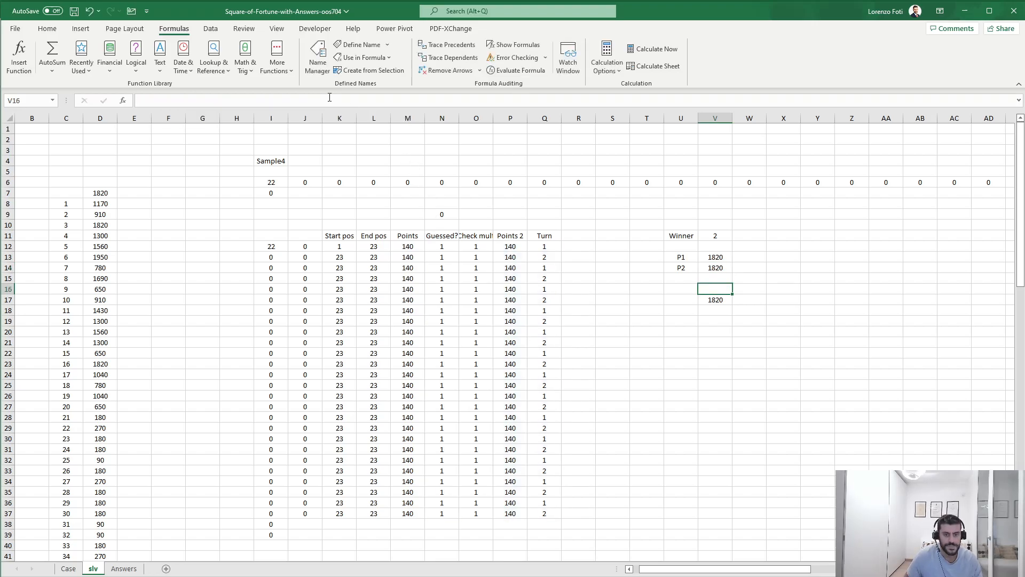
{"action": "key", "text": "F9"}
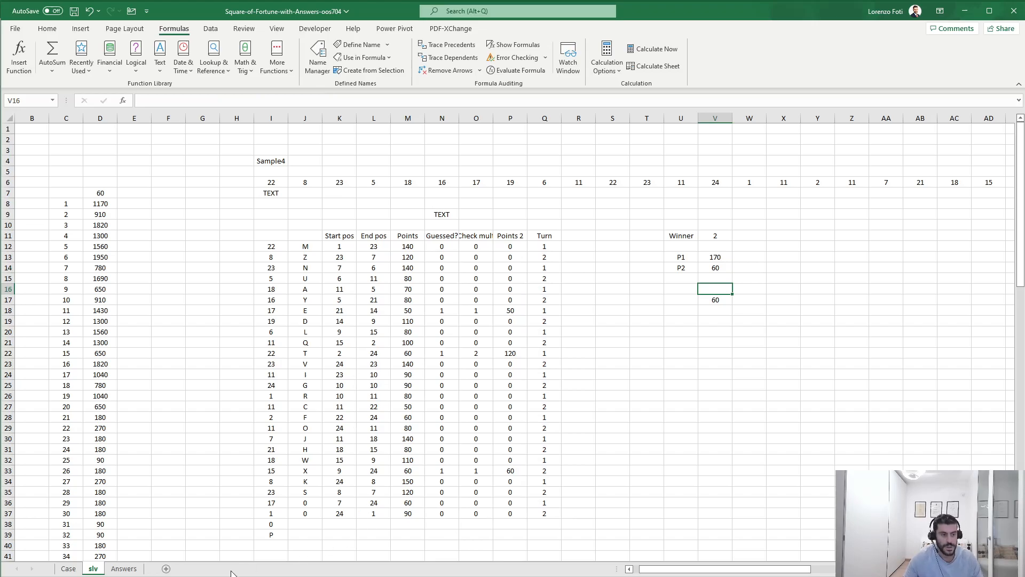
Review the Level 4 rules, the Sample 4 answer and the game list on the Case sheet
{"action": "left_click", "coordinate": [68, 569]}
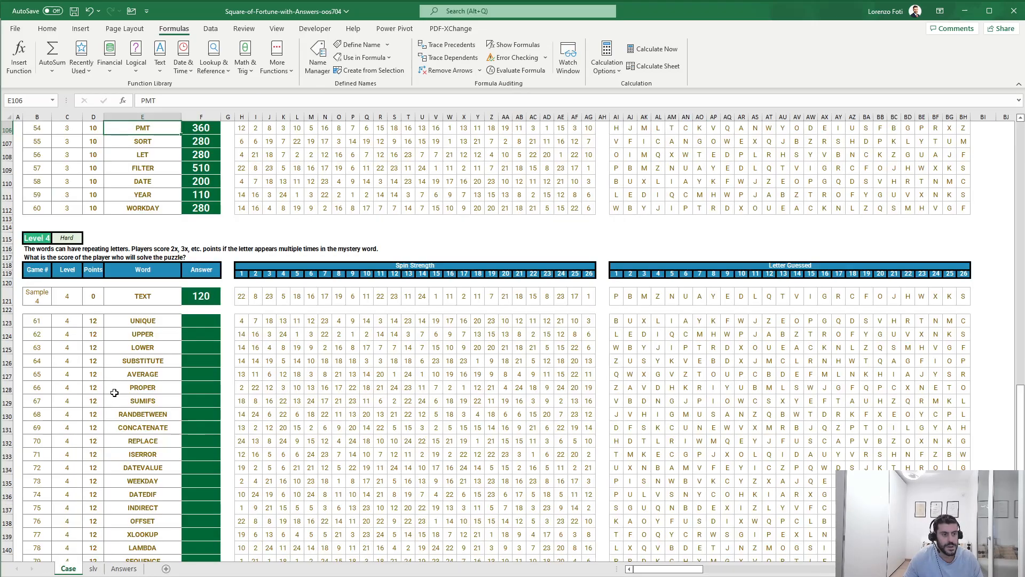
{"action": "scroll", "coordinate": [115, 393], "scroll_direction": "down", "scroll_amount": 7}
{"action": "scroll", "coordinate": [114, 392], "scroll_direction": "up", "scroll_amount": 7}
{"action": "scroll", "coordinate": [115, 393], "scroll_direction": "up", "scroll_amount": 3}
{"action": "scroll", "coordinate": [115, 392], "scroll_direction": "down", "scroll_amount": 6}
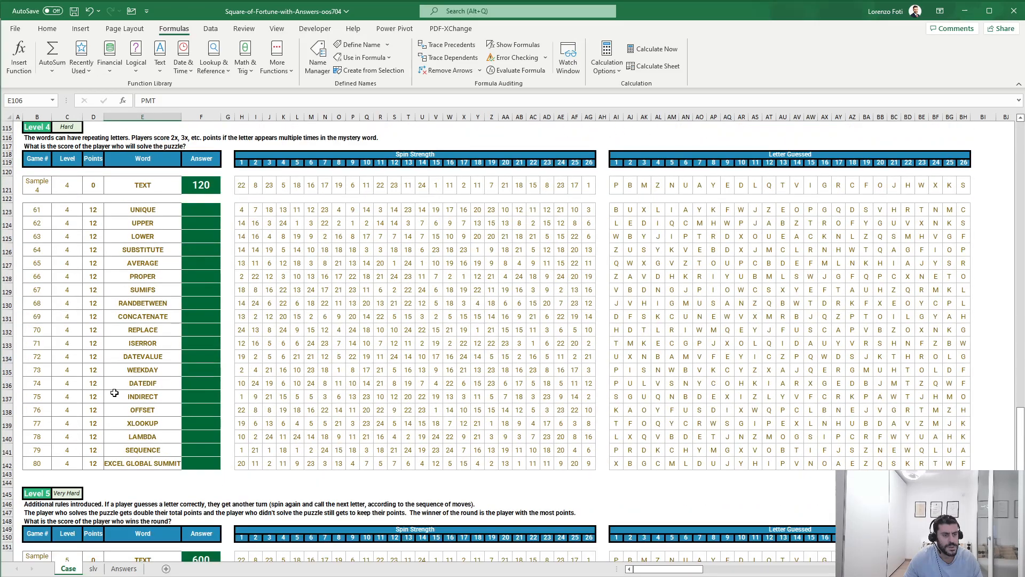
Examine the TRANSPOSE formula in I12 of the slv sheet and its source range, leave it unedited, and return to the Case sheet
{"action": "left_click", "coordinate": [93, 569]}
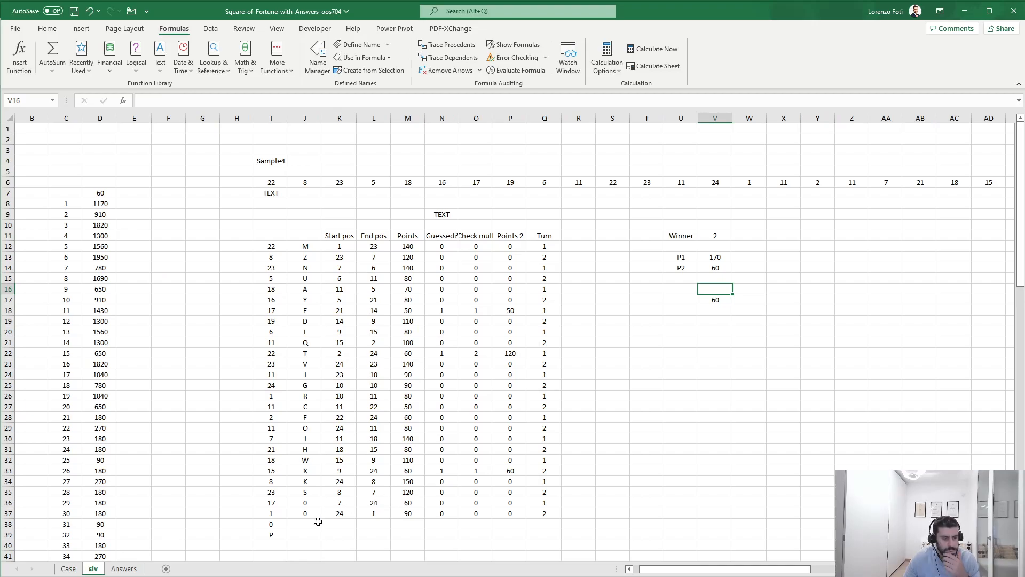
{"action": "scroll", "coordinate": [317, 522], "scroll_direction": "down", "scroll_amount": 3}
{"action": "scroll", "coordinate": [318, 521], "scroll_direction": "up", "scroll_amount": 3}
{"action": "scroll", "coordinate": [317, 522], "scroll_direction": "down", "scroll_amount": 1}
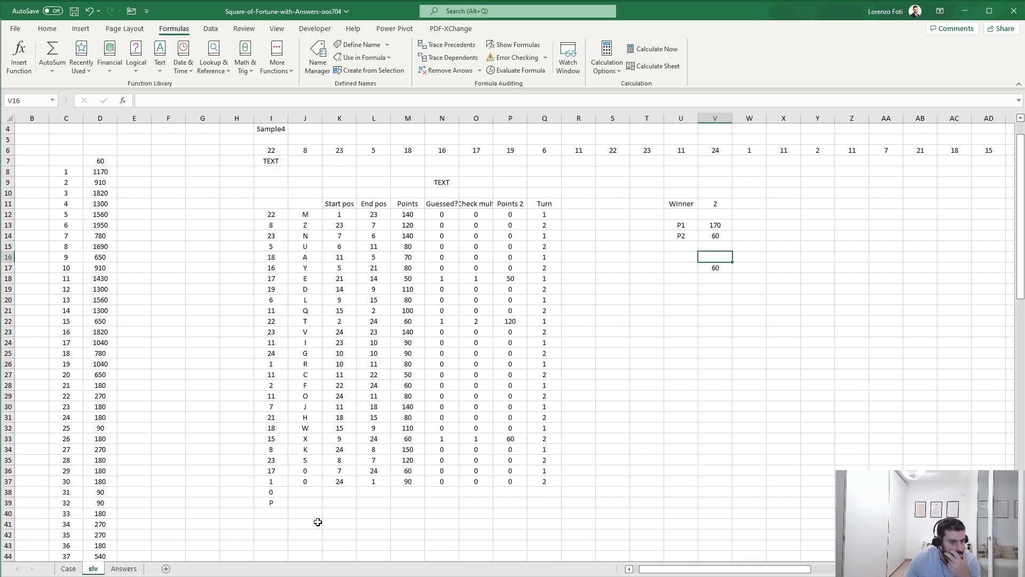
{"action": "left_click", "coordinate": [271, 491]}
{"action": "left_click", "coordinate": [262, 211]}
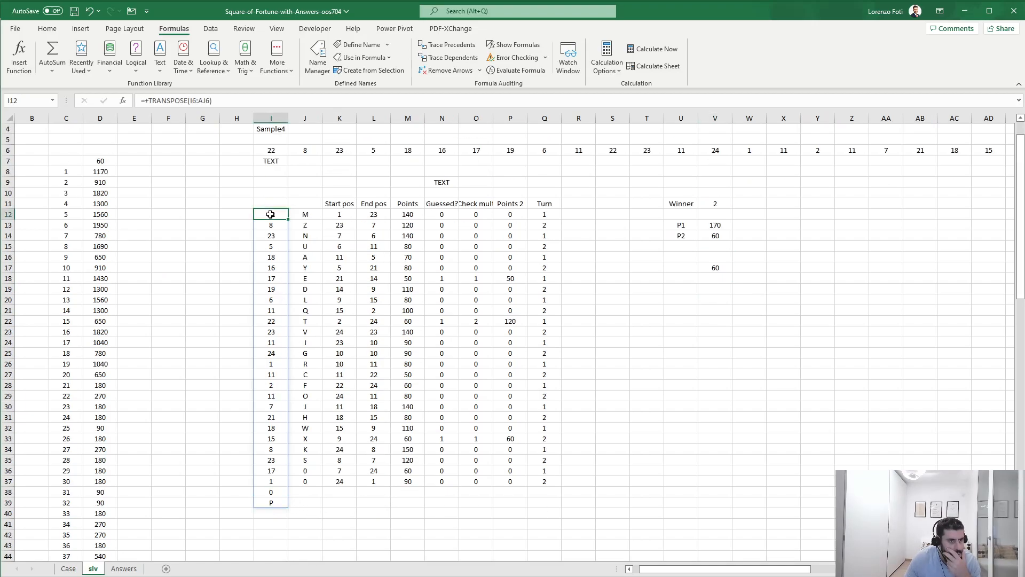
{"action": "scroll", "coordinate": [256, 181], "scroll_direction": "up", "scroll_amount": 1}
{"action": "left_click", "coordinate": [219, 98]}
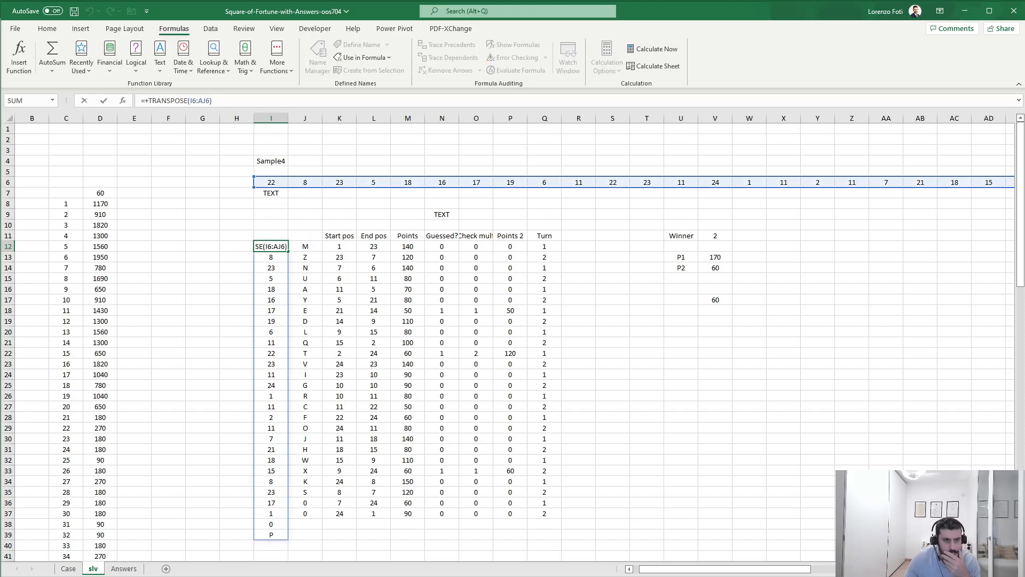
{"action": "left_click_drag", "start_coordinate": [717, 569], "coordinate": [655, 570]}
{"action": "key", "text": "Escape"}
{"action": "left_click", "coordinate": [73, 572]}
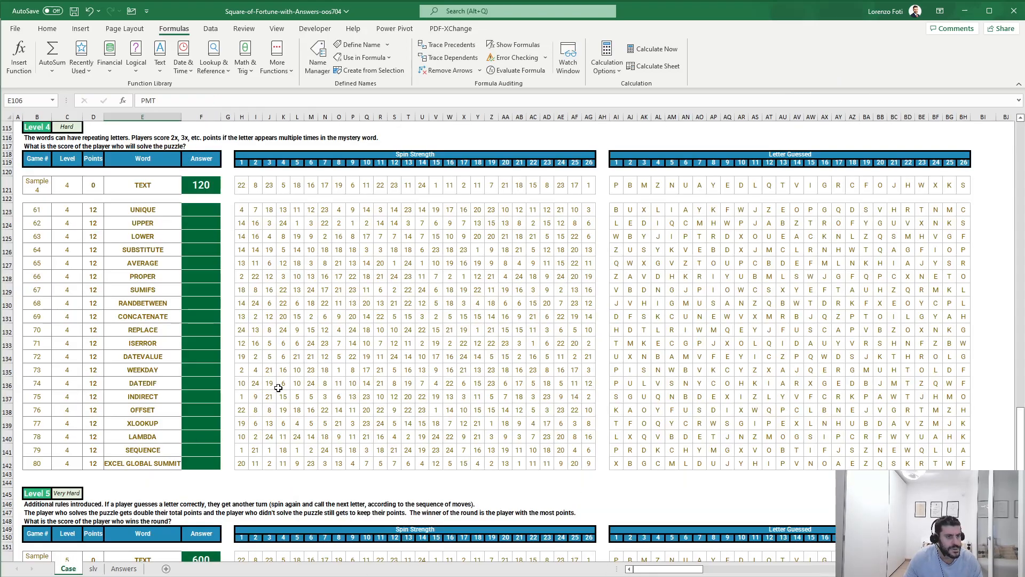
Correct the TRANSPOSE source range in I12 of the slv sheet to I6:AH6
{"action": "scroll", "coordinate": [278, 390], "scroll_direction": "up", "scroll_amount": 9}
{"action": "scroll", "coordinate": [279, 390], "scroll_direction": "up", "scroll_amount": 3}
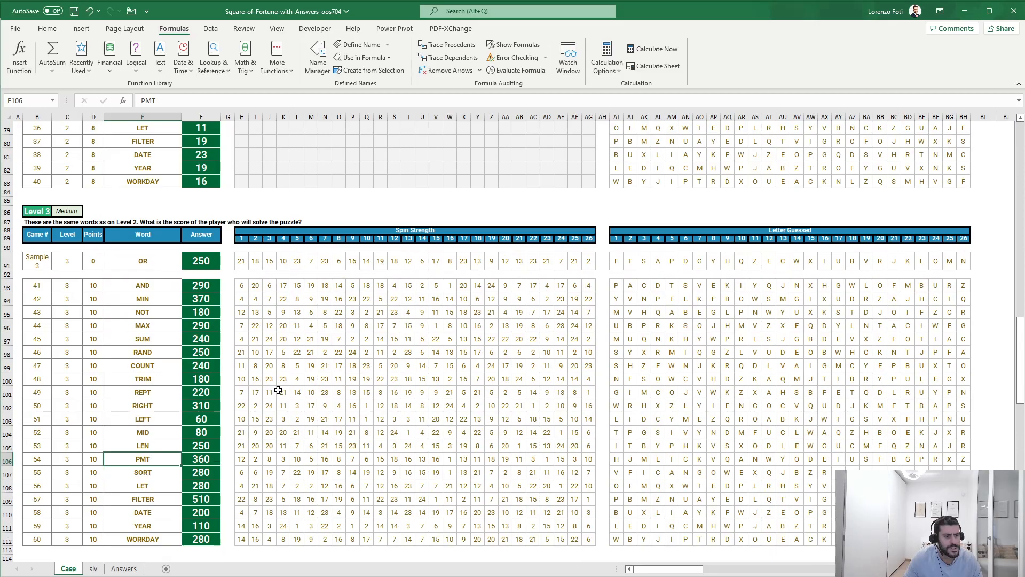
{"action": "scroll", "coordinate": [278, 390], "scroll_direction": "down", "scroll_amount": 12}
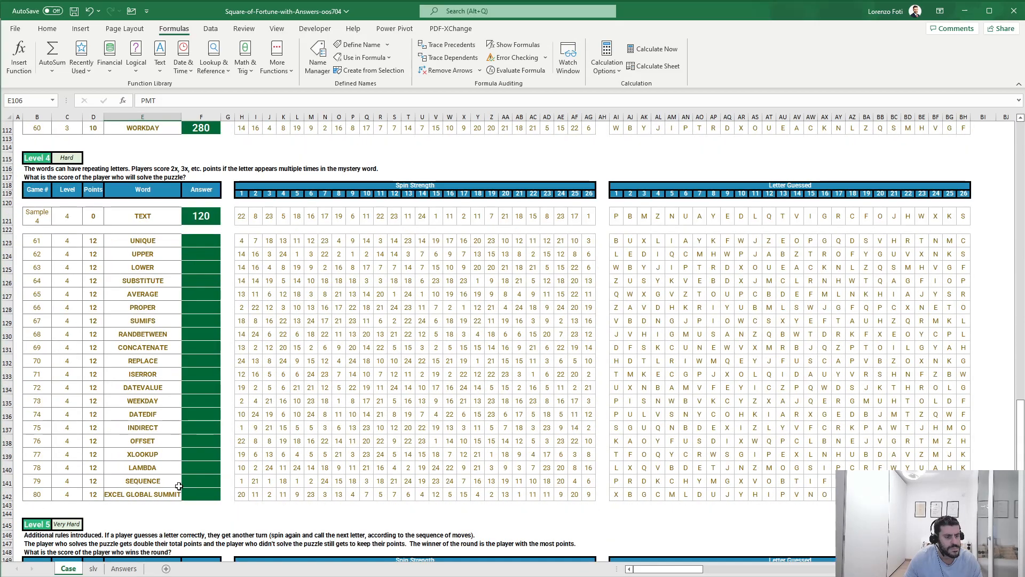
{"action": "key", "text": "ctrl+Page_Down"}
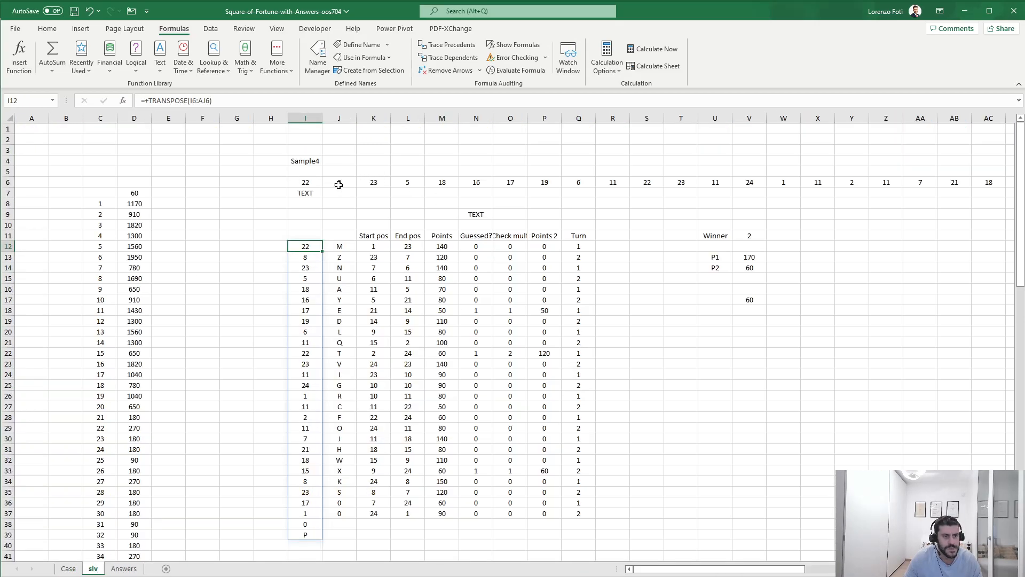
{"action": "left_click", "coordinate": [269, 101]}
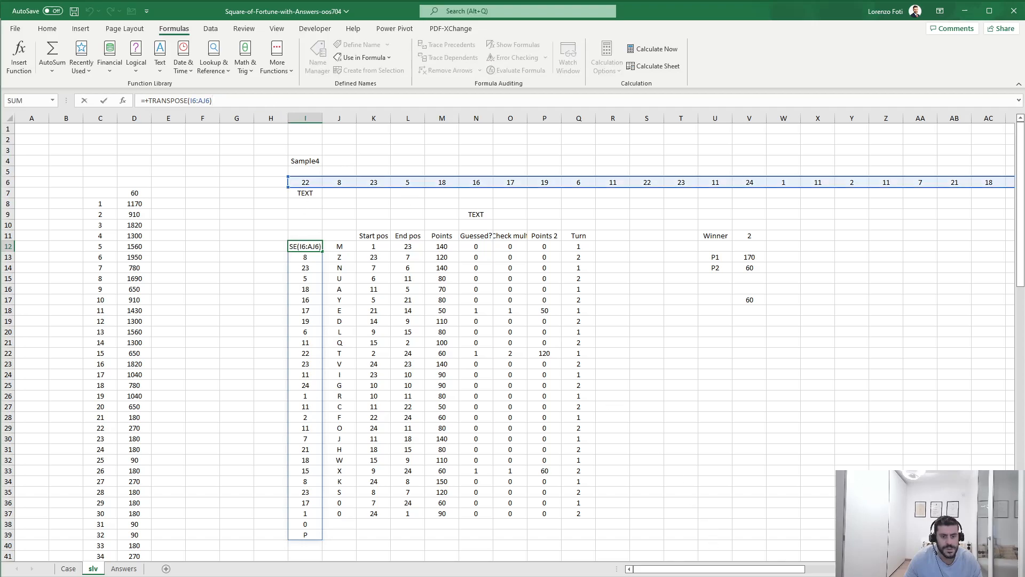
{"action": "left_click_drag", "start_coordinate": [700, 570], "coordinate": [813, 556]}
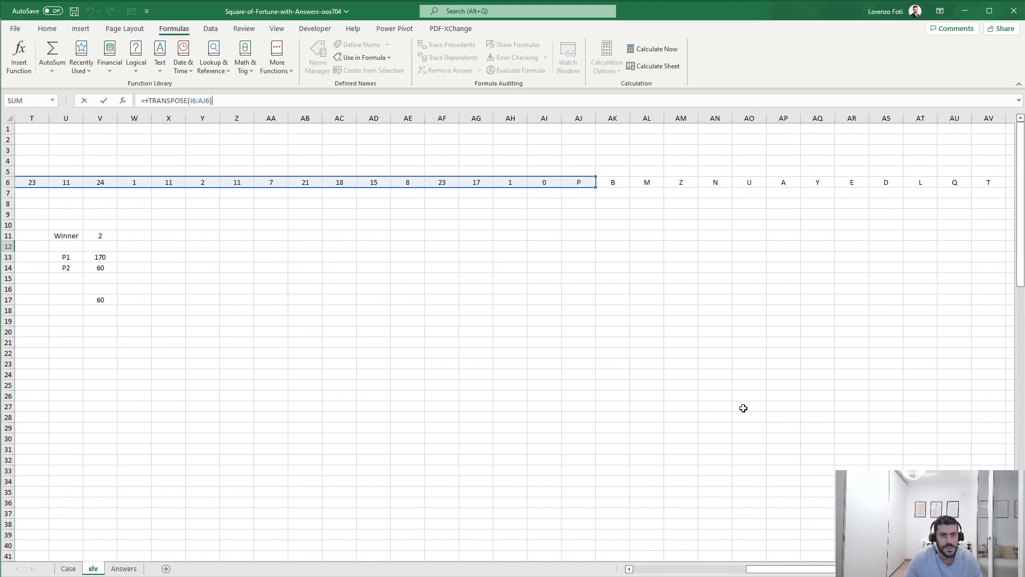
{"action": "left_click_drag", "start_coordinate": [596, 187], "coordinate": [524, 190]}
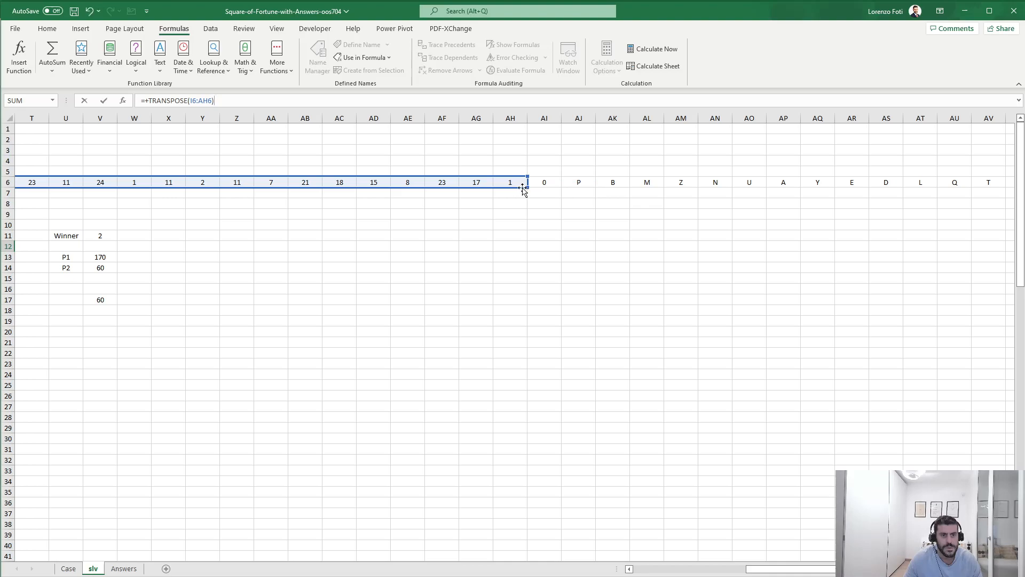
{"action": "key", "text": "Return"}
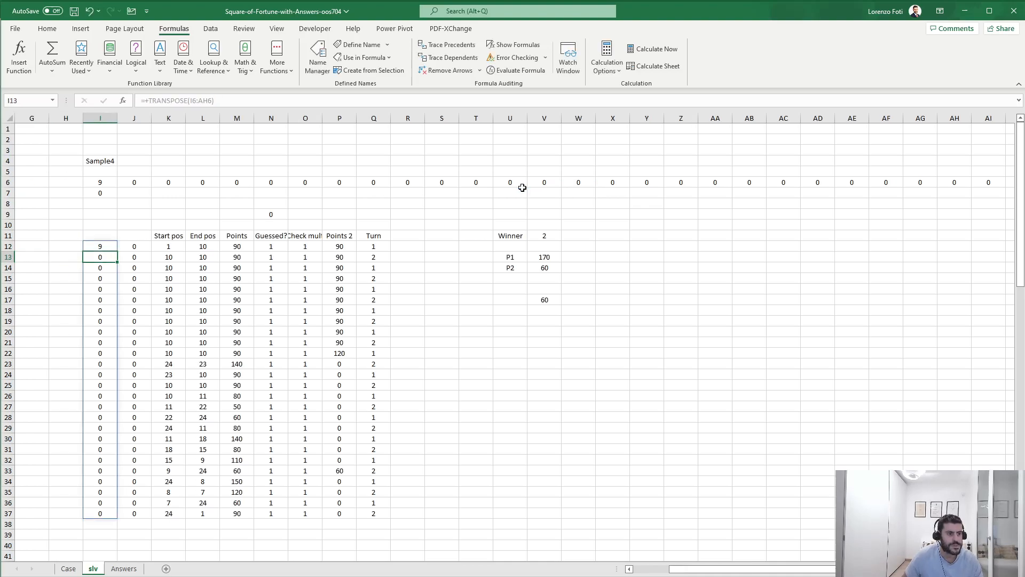
Correct the TRANSPOSE source range for the guessed letters in J12 to AJ6:BI6
{"action": "key", "text": "Right"}
{"action": "key", "text": "Up"}
{"action": "left_click", "coordinate": [216, 101]}
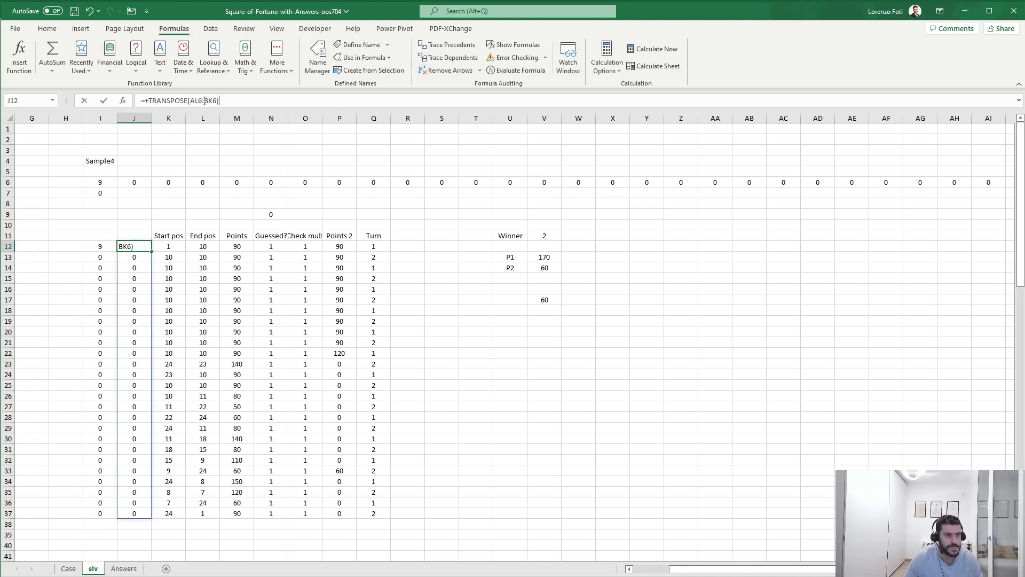
{"action": "left_click_drag", "start_coordinate": [722, 568], "coordinate": [893, 569]}
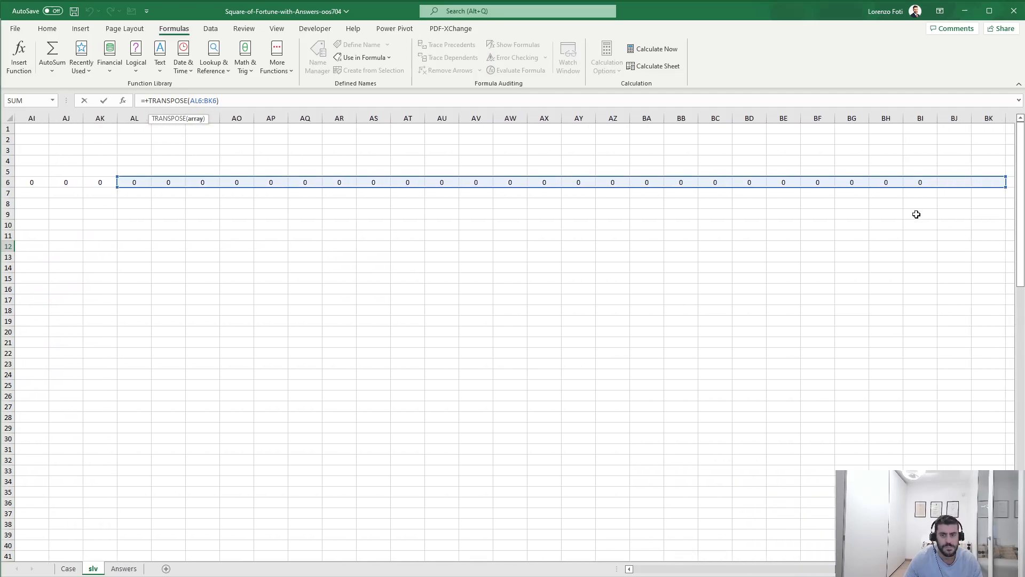
{"action": "left_click_drag", "start_coordinate": [908, 187], "coordinate": [861, 187]}
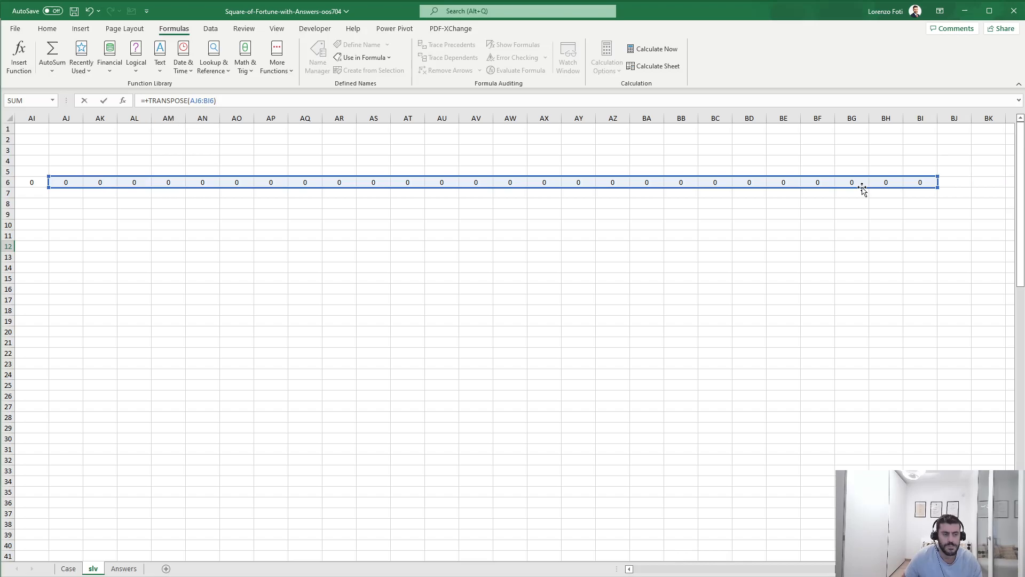
{"action": "key", "text": "Return"}
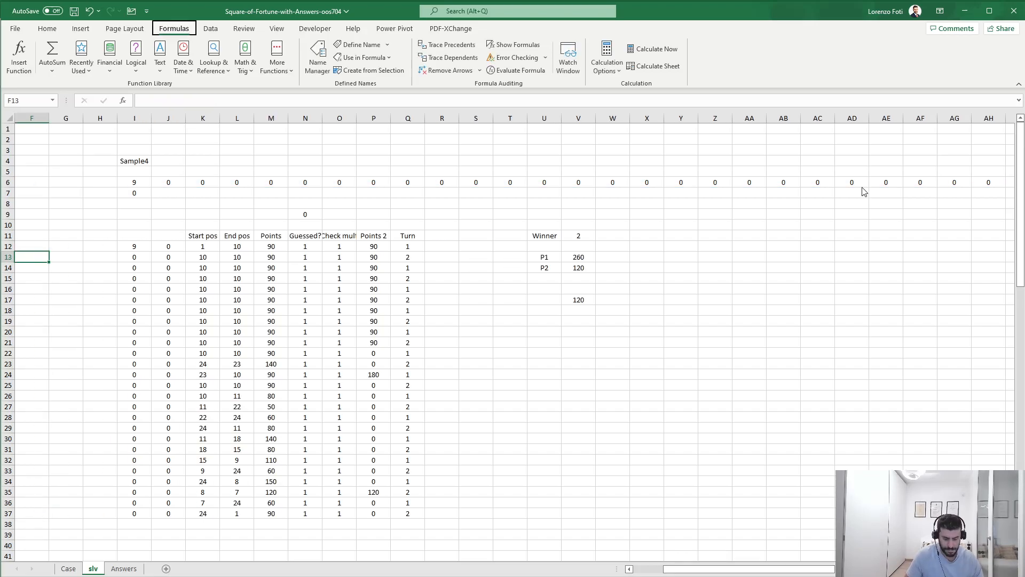
Check the recalculated Sample4 model on the slv sheet, inspecting the End pos formula in L12 and the TRANSPOSE formula in I12
{"action": "left_click", "coordinate": [66, 569]}
{"action": "left_click", "coordinate": [94, 569]}
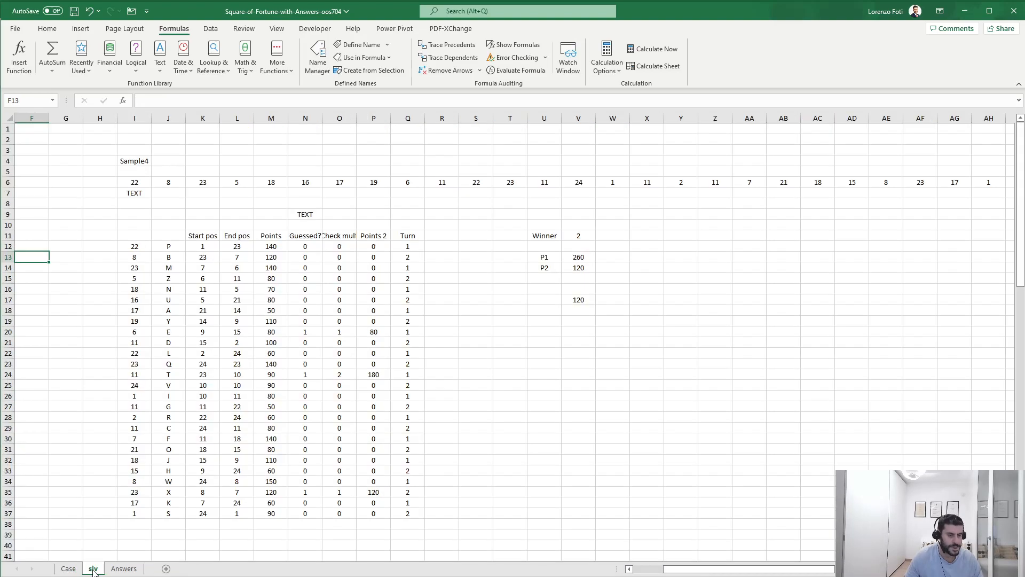
{"action": "left_click_drag", "start_coordinate": [473, 374], "coordinate": [66, 353]}
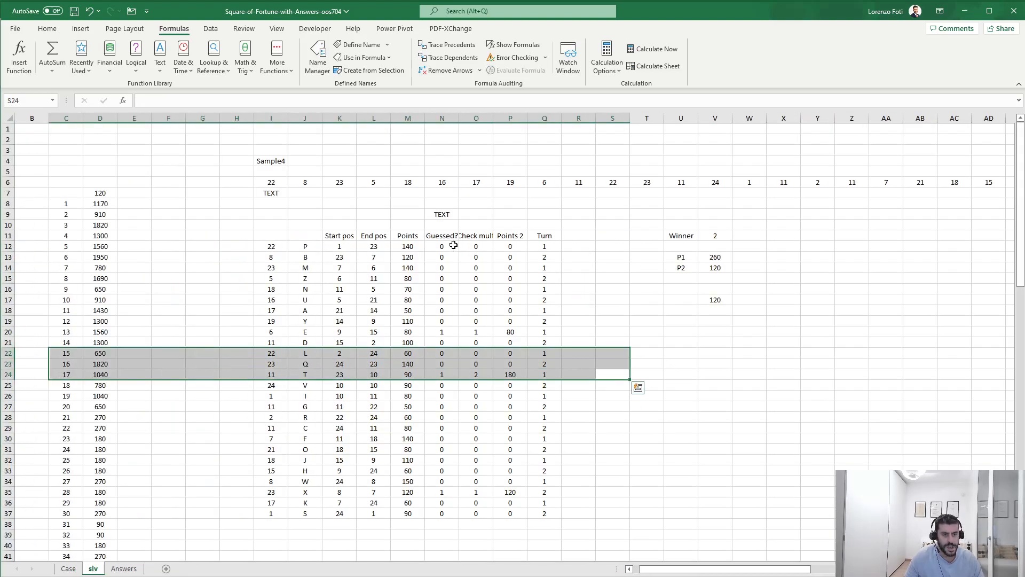
{"action": "left_click", "coordinate": [387, 249]}
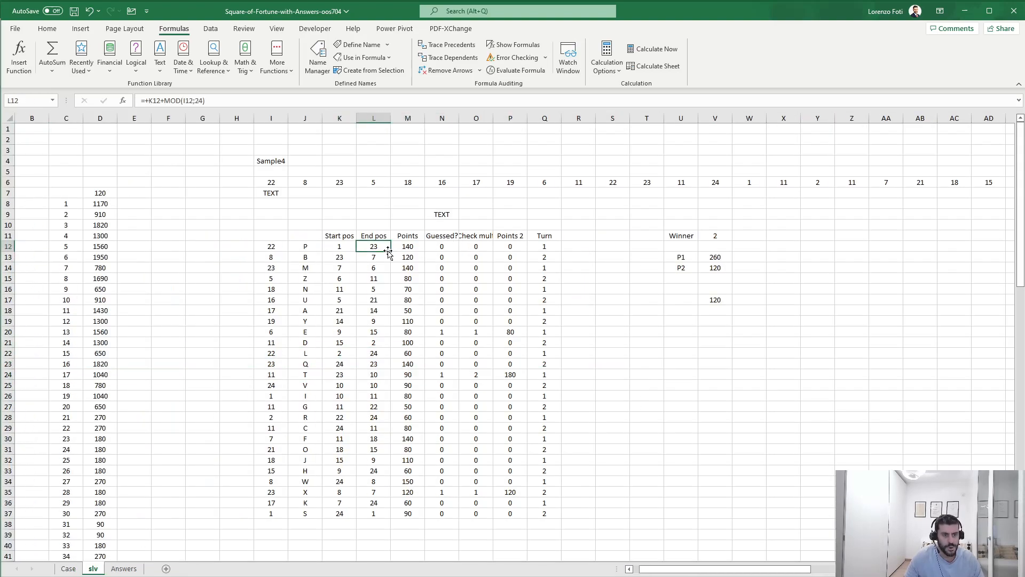
{"action": "left_click", "coordinate": [268, 248]}
{"action": "left_click", "coordinate": [200, 101]}
{"action": "key", "text": "Escape"}
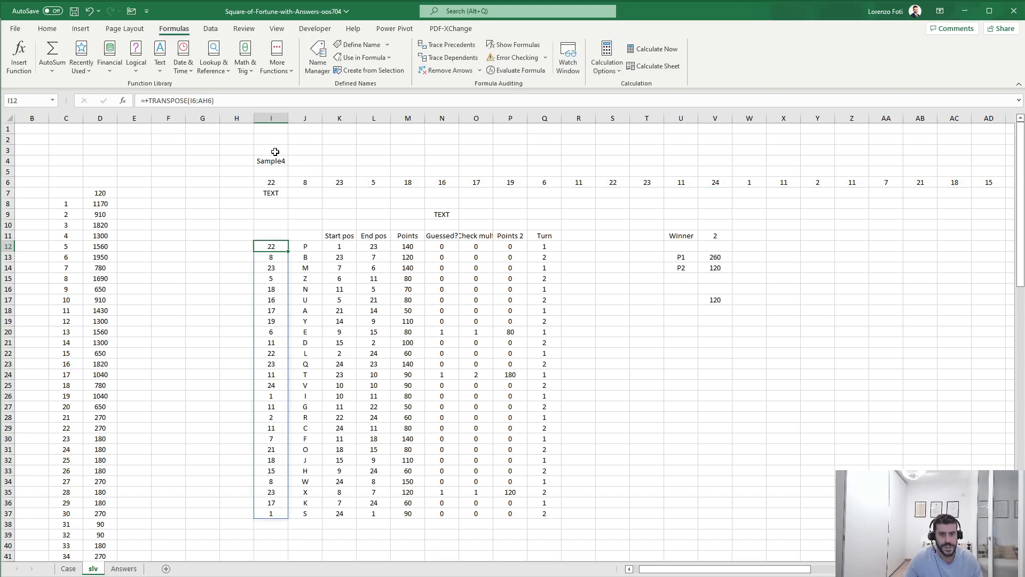
Copy the results for games 61 to 80 from the slv sheet and paste them as values into the Level 4 answers starting at F123
{"action": "scroll", "coordinate": [91, 257], "scroll_direction": "down", "scroll_amount": 2}
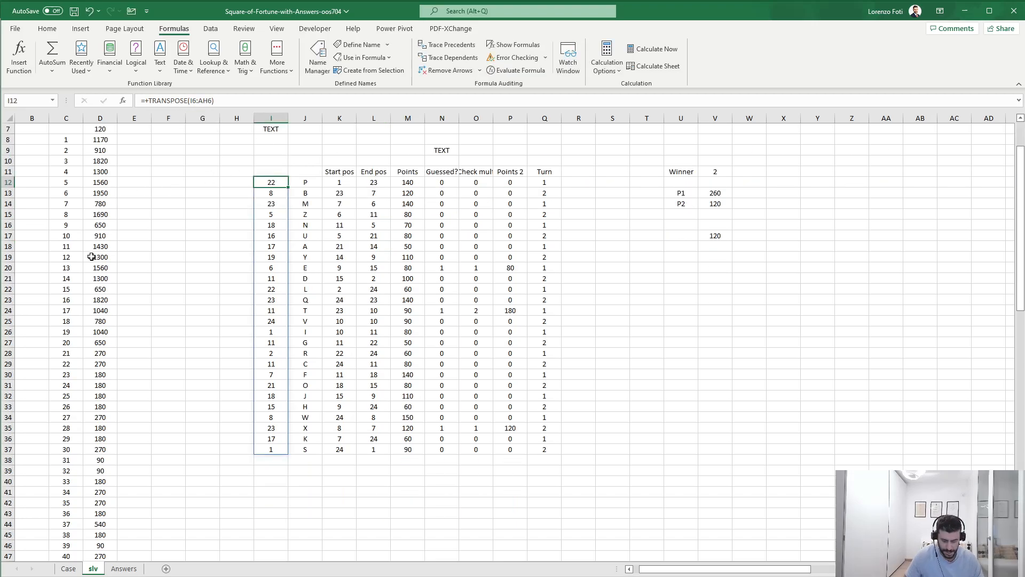
{"action": "scroll", "coordinate": [91, 257], "scroll_direction": "down", "scroll_amount": 1}
{"action": "left_click", "coordinate": [69, 569]}
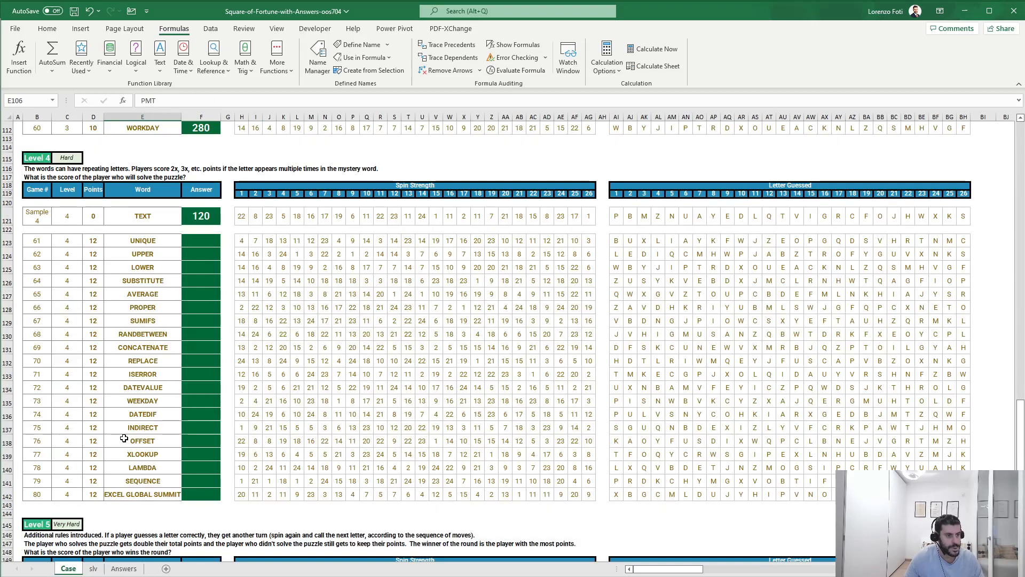
{"action": "left_click", "coordinate": [93, 569]}
{"action": "scroll", "coordinate": [102, 411], "scroll_direction": "down", "scroll_amount": 12}
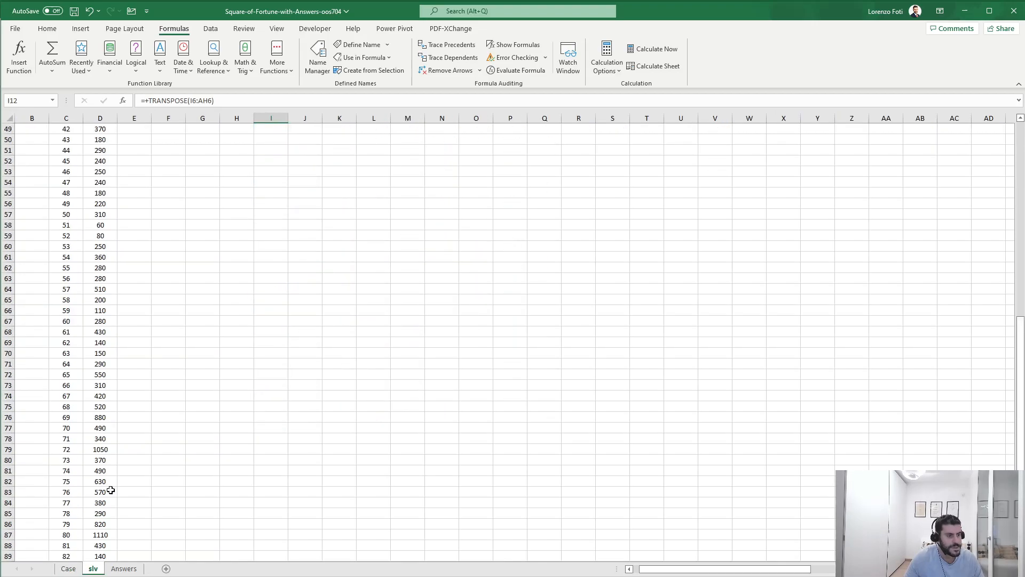
{"action": "left_click_drag", "start_coordinate": [95, 332], "coordinate": [93, 542]}
{"action": "key", "text": "ctrl+c"}
{"action": "left_click", "coordinate": [69, 569]}
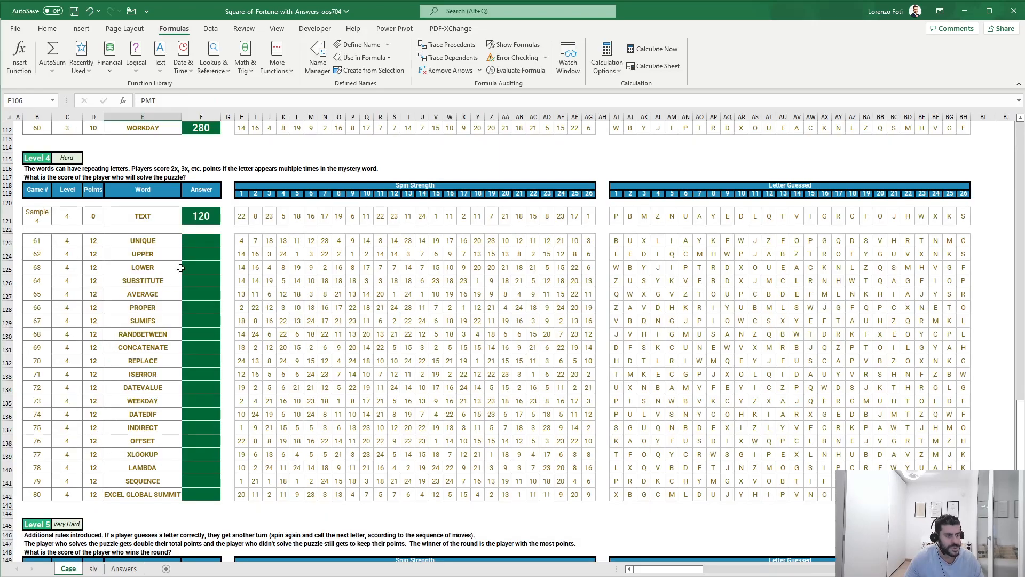
{"action": "left_click", "coordinate": [200, 239]}
{"action": "right_click", "coordinate": [201, 240]}
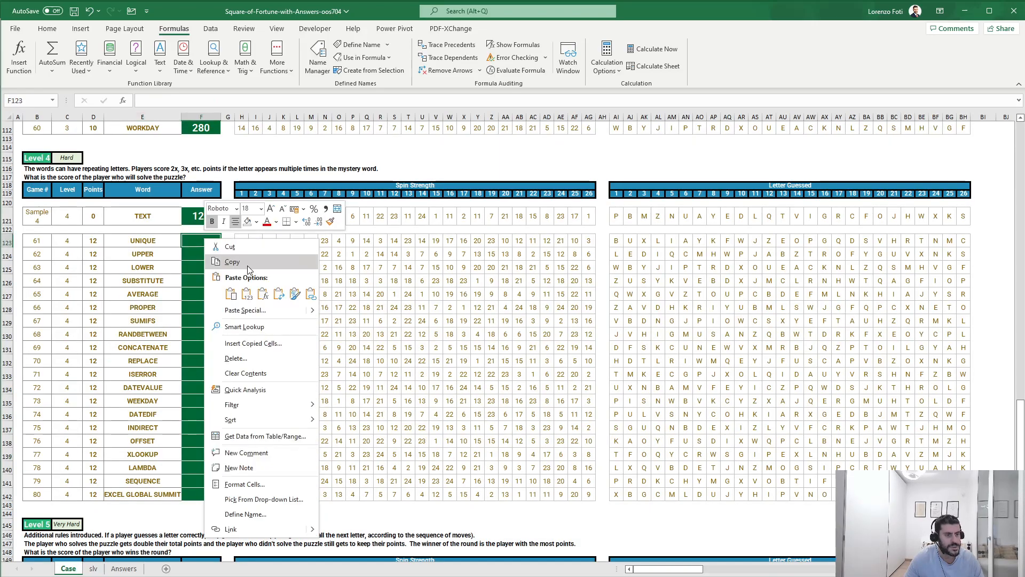
{"action": "left_click", "coordinate": [246, 293]}
Compare the pasted Level 4 answers on the Case sheet with the Level 4 column of the Answers sheet
{"action": "scroll", "coordinate": [220, 317], "scroll_direction": "down", "scroll_amount": 1}
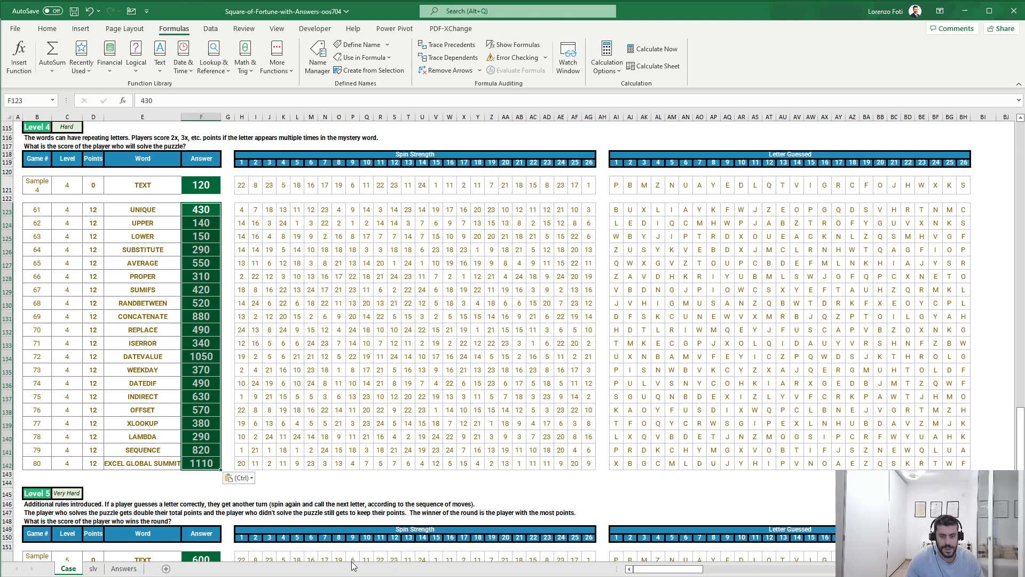
{"action": "left_click", "coordinate": [127, 568]}
{"action": "scroll", "coordinate": [133, 481], "scroll_direction": "down", "scroll_amount": 5}
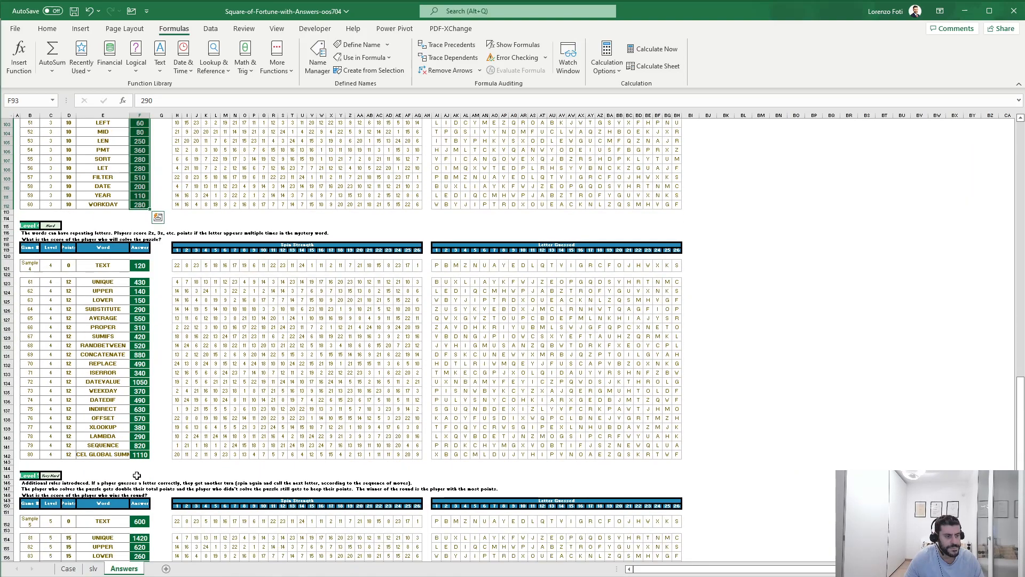
{"action": "left_click", "coordinate": [142, 284]}
{"action": "key", "text": "ctrl+v"}
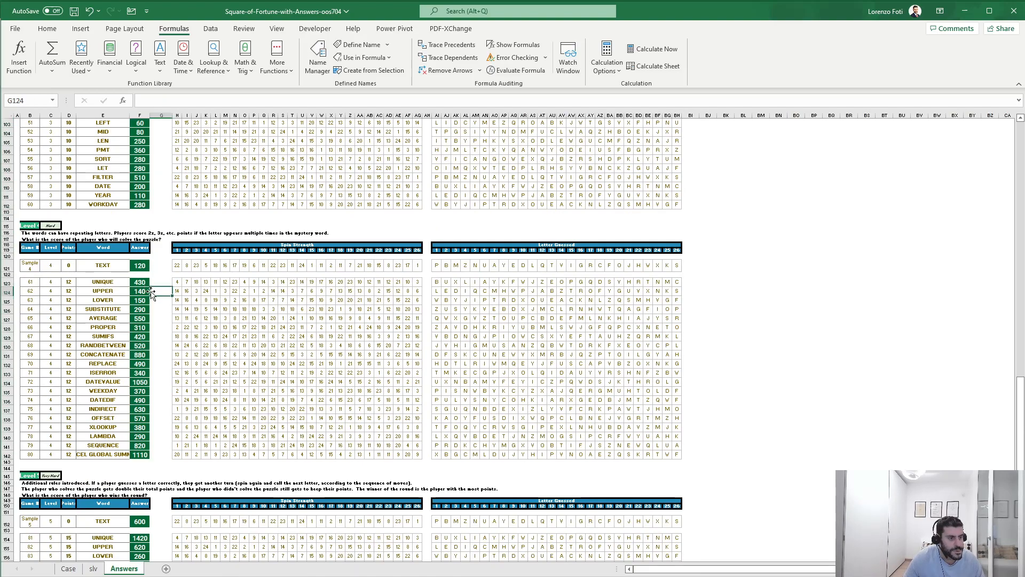
{"action": "left_click", "coordinate": [162, 291]}
{"action": "left_click", "coordinate": [68, 569]}
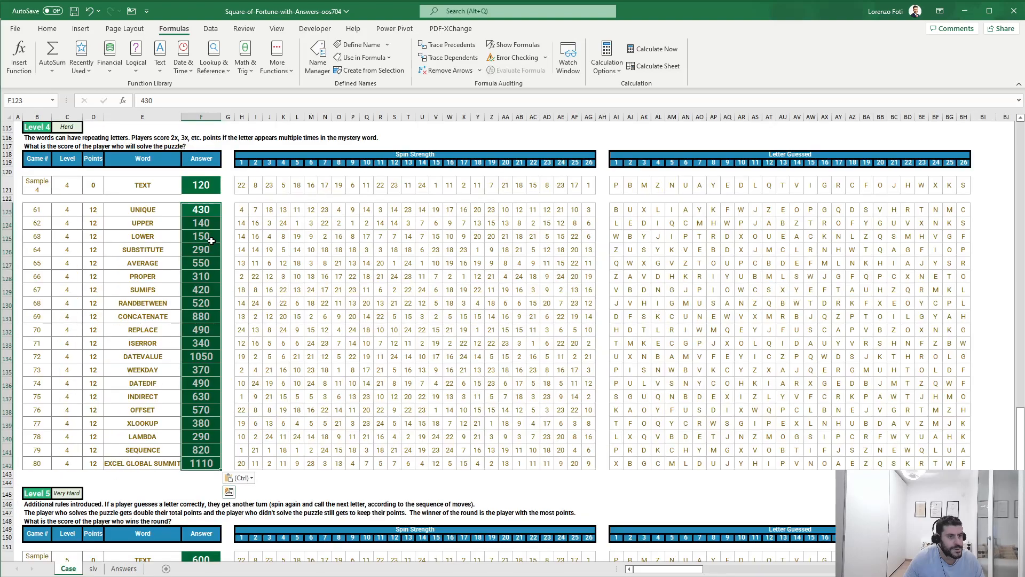
{"action": "left_click_drag", "start_coordinate": [210, 212], "coordinate": [211, 238]}
{"action": "left_click", "coordinate": [254, 278]}
Read the Level 5 rules and the Sample 5 answer on the Case sheet, and return to the slv model
{"action": "scroll", "coordinate": [219, 378], "scroll_direction": "down", "scroll_amount": 10}
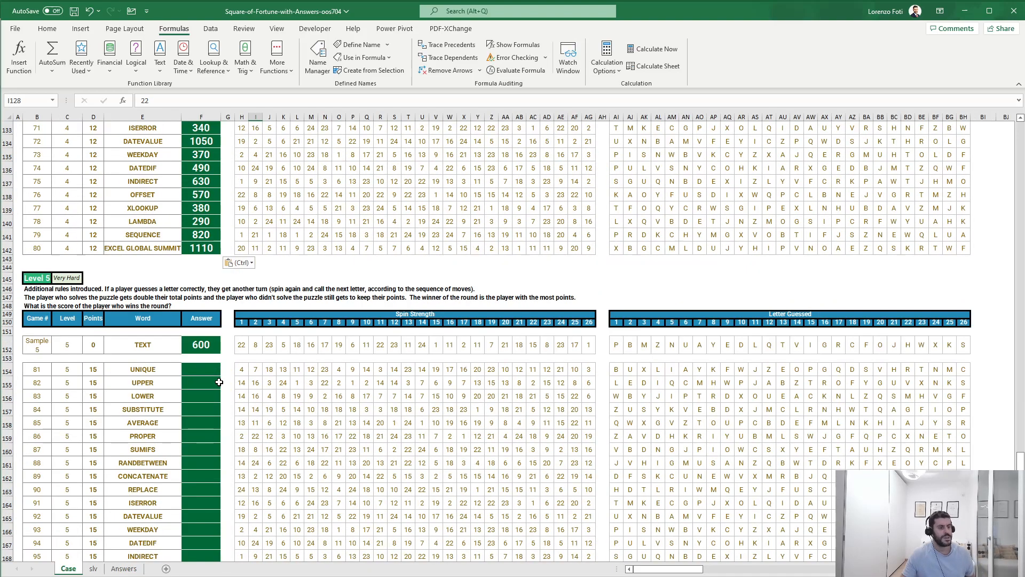
{"action": "scroll", "coordinate": [219, 382], "scroll_direction": "up", "scroll_amount": 1}
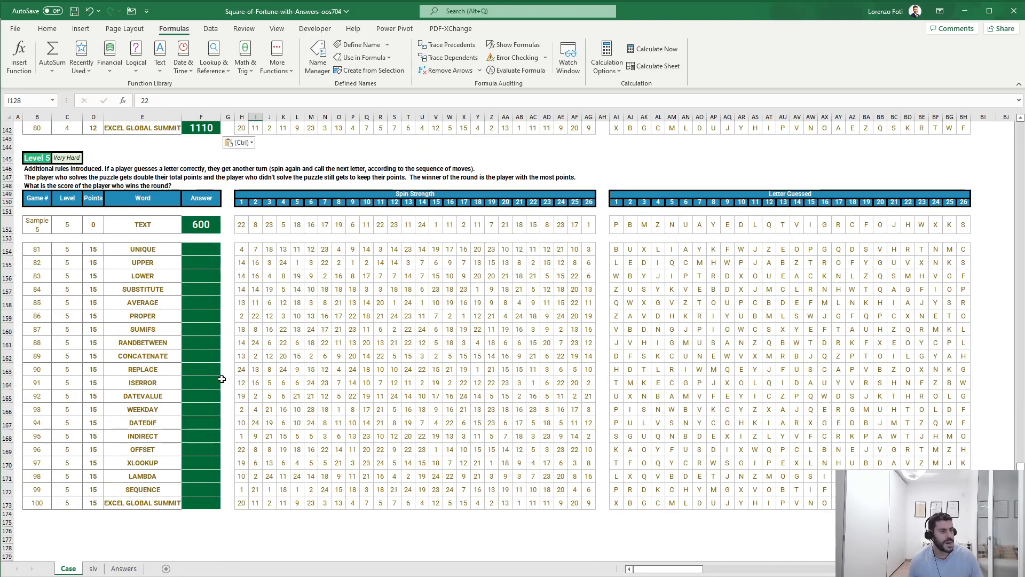
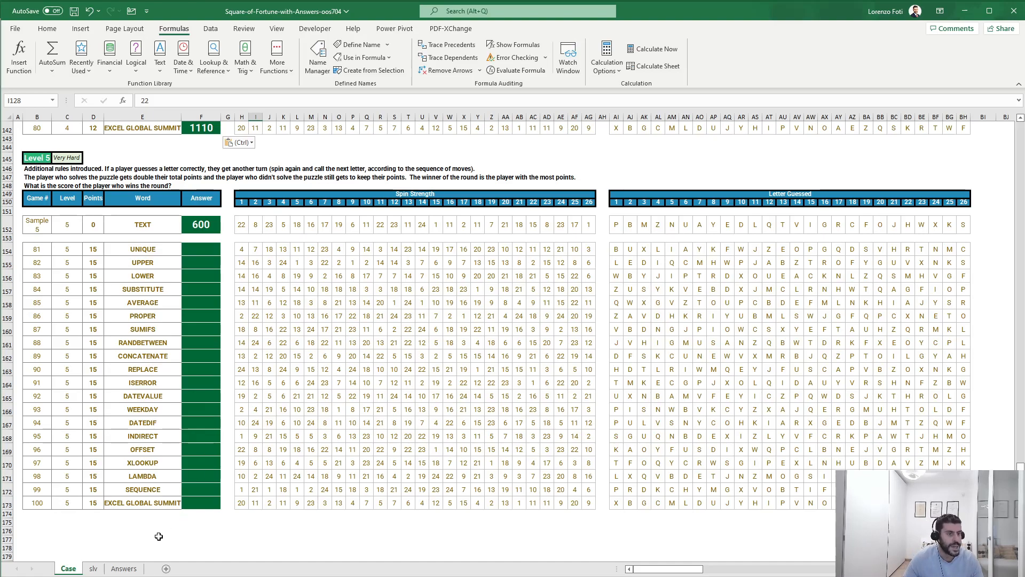
{"action": "left_click", "coordinate": [93, 568]}
{"action": "scroll", "coordinate": [176, 459], "scroll_direction": "up", "scroll_amount": 15}
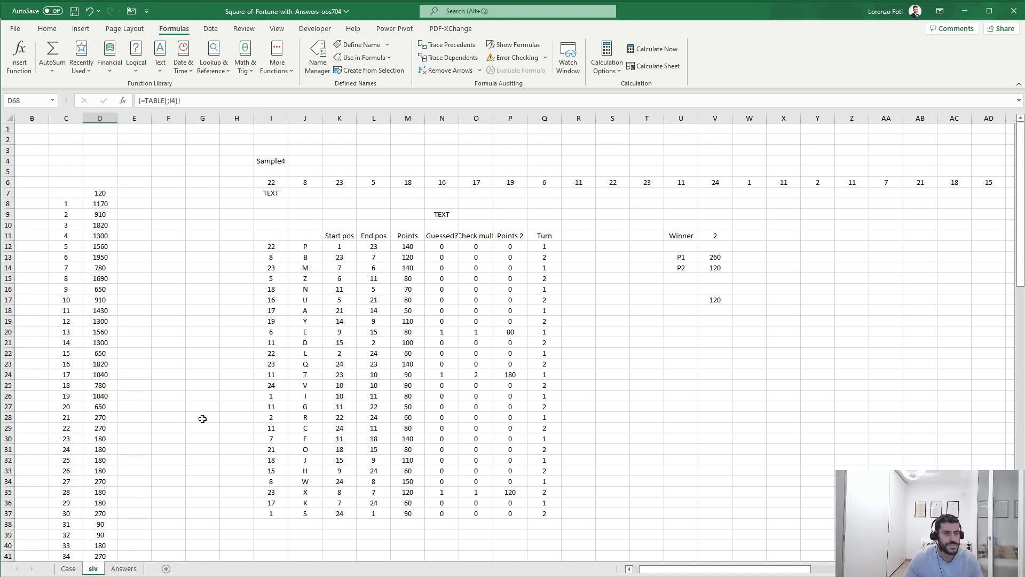
{"action": "scroll", "coordinate": [576, 243], "scroll_direction": "down", "scroll_amount": 15}
{"action": "scroll", "coordinate": [537, 262], "scroll_direction": "up", "scroll_amount": 13}
{"action": "scroll", "coordinate": [529, 278], "scroll_direction": "up", "scroll_amount": 3}
Enter +if(N13=1;Q12;if(Q12=1;2;1)) in Turn cell Q13 so a correct guess keeps the same player's turn
{"action": "left_click", "coordinate": [545, 257]}
{"action": "type", "text": "+if("}
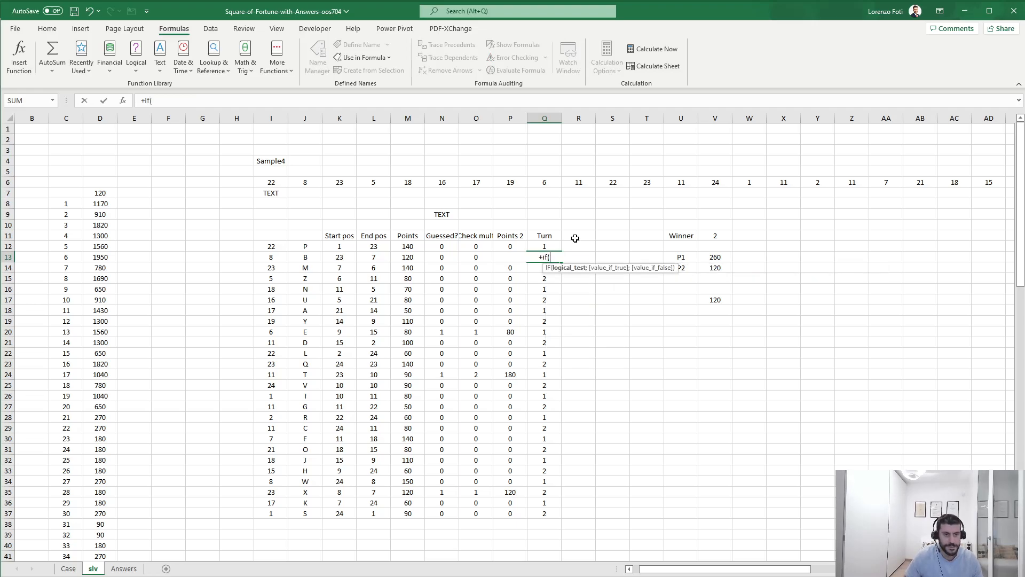
{"action": "key", "text": "Left"}
{"action": "key", "text": "Left"}
{"action": "key", "text": "Left"}
{"action": "type", "text": "=1;"}
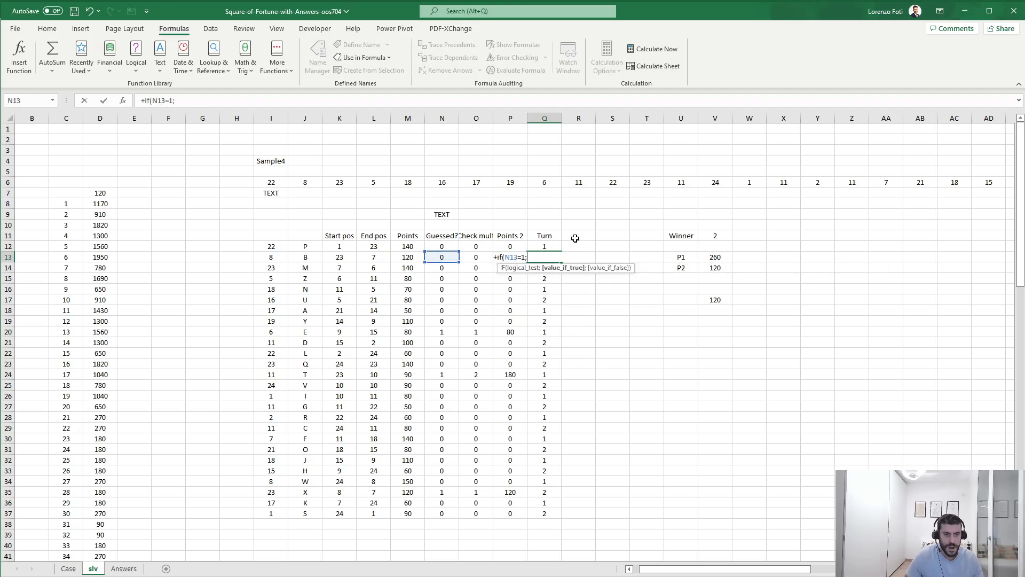
{"action": "key", "text": "Up"}
{"action": "type", "text": ";if("}
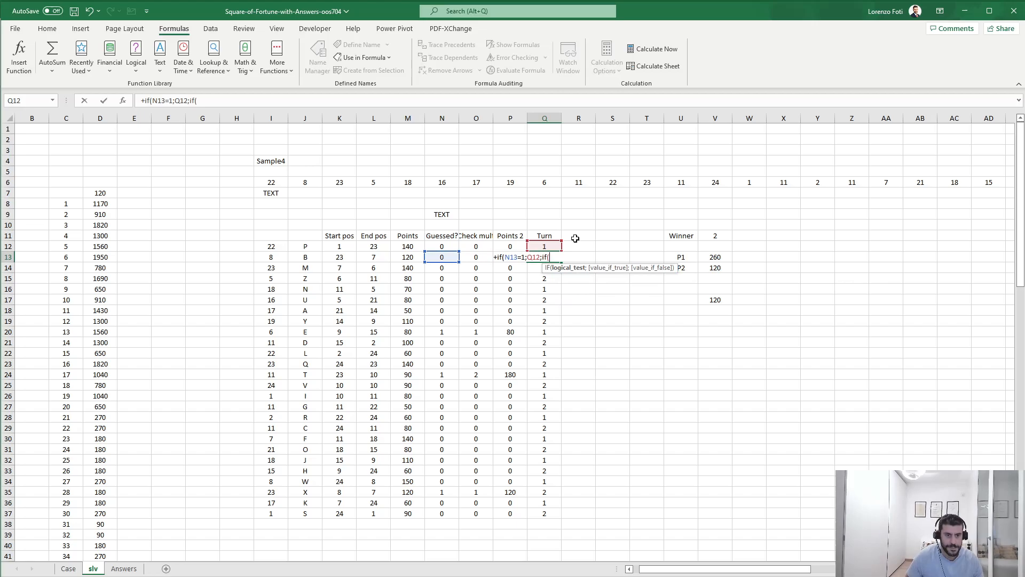
{"action": "key", "text": "Up"}
{"action": "type", "text": "=1;"}
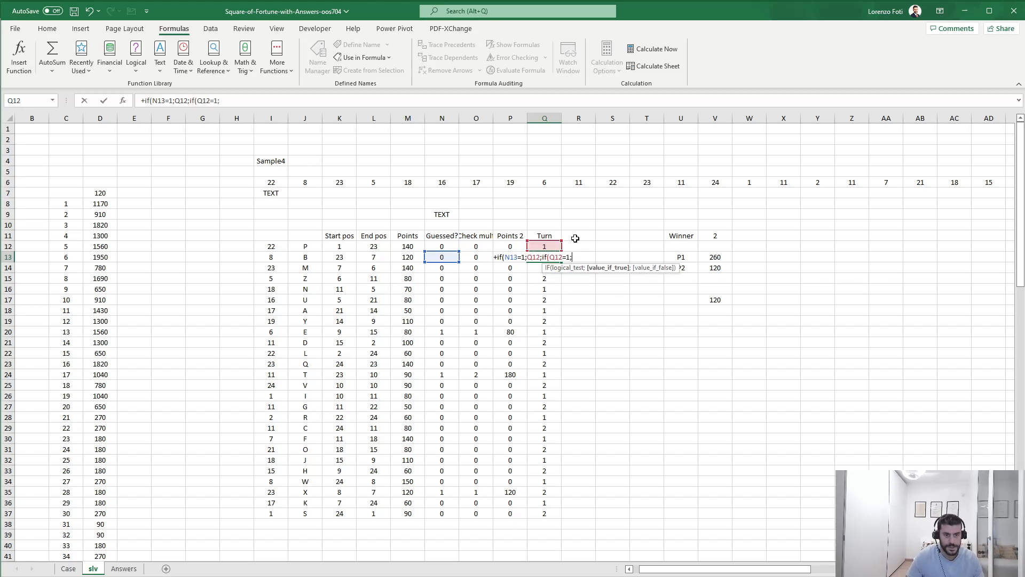
{"action": "type", "text": "2;1))"}
{"action": "key", "text": "ctrl+Return"}
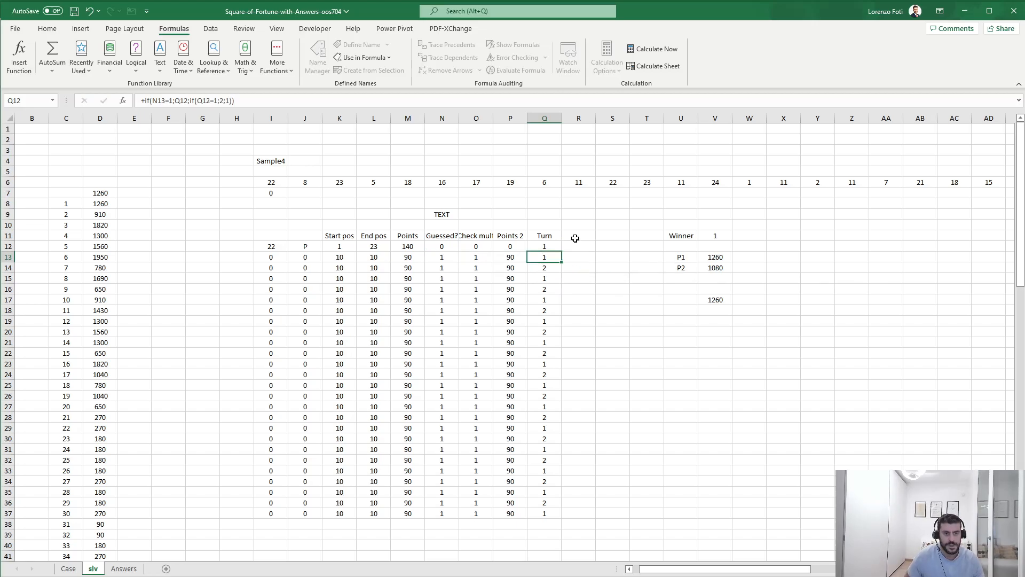
Copy the Turn formula from Q13 down the column through Q37
{"action": "key", "text": "ctrl+c"}
{"action": "key", "text": "ctrl+Down"}
{"action": "key", "text": "ctrl+shift+Up"}
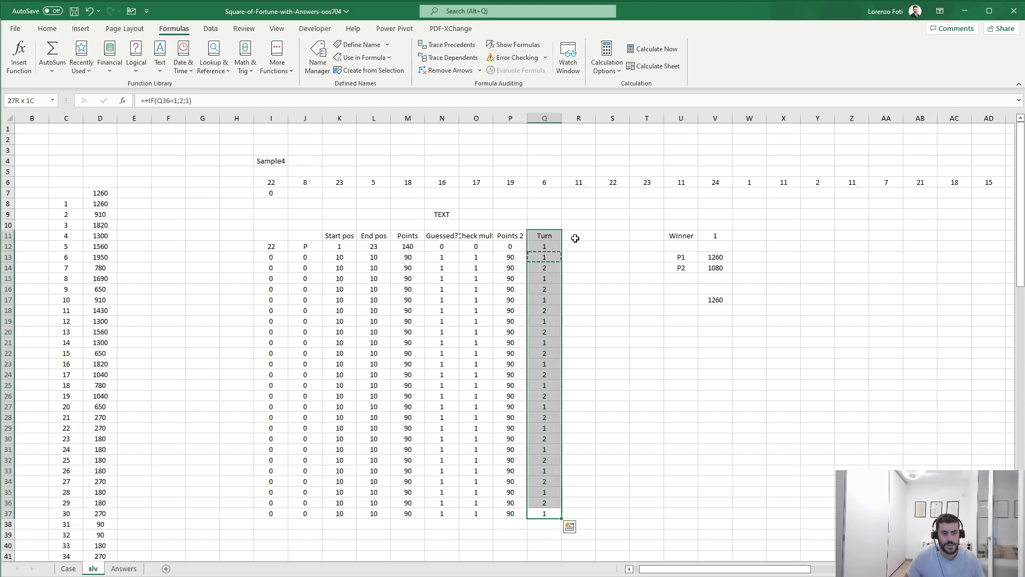
{"action": "key", "text": "ctrl+q"}
{"action": "key", "text": "Escape"}
{"action": "key", "text": "shift+Down"}
{"action": "key", "text": "shift+Down"}
{"action": "key", "text": "Return"}
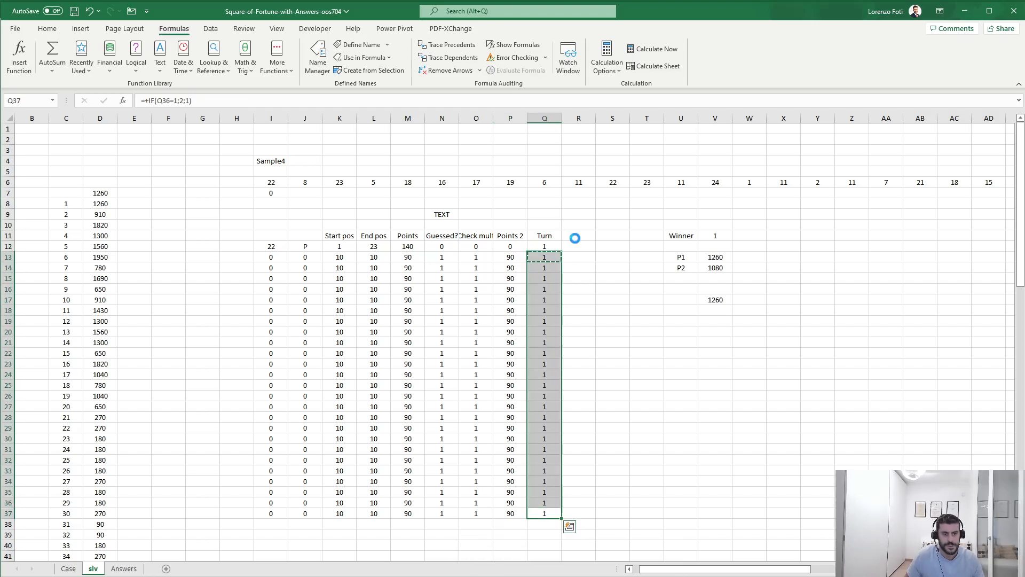
Recalculate the slv sheet and check the Turn column down to row 20, inspecting the formula references in Q20
{"action": "key", "text": "Down"}
{"action": "key", "text": "Up"}
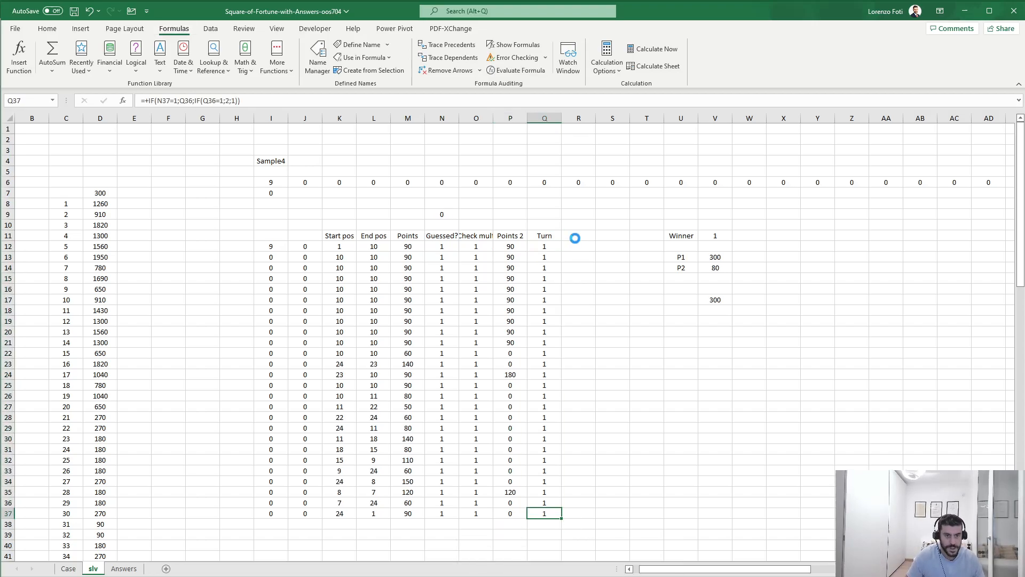
{"action": "key", "text": "F9"}
{"action": "left_click", "coordinate": [555, 244]}
{"action": "key", "text": "Down"}
{"action": "key", "text": "Down"}
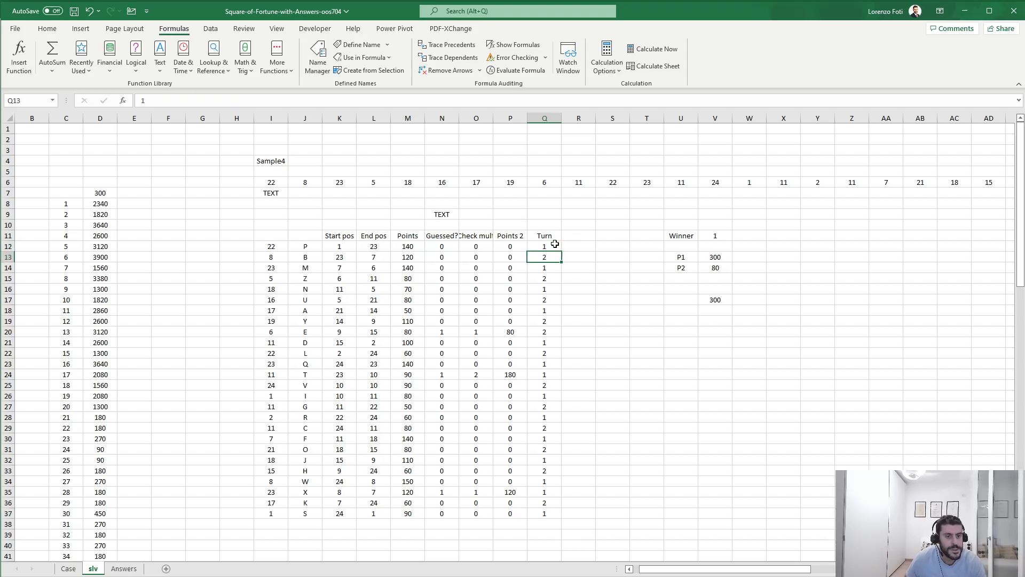
{"action": "key", "text": "Down"}
{"action": "key", "text": "Down"}
{"action": "key", "text": "Down"}
{"action": "key", "text": "Down"}
{"action": "key", "text": "Down"}
{"action": "key", "text": "Down"}
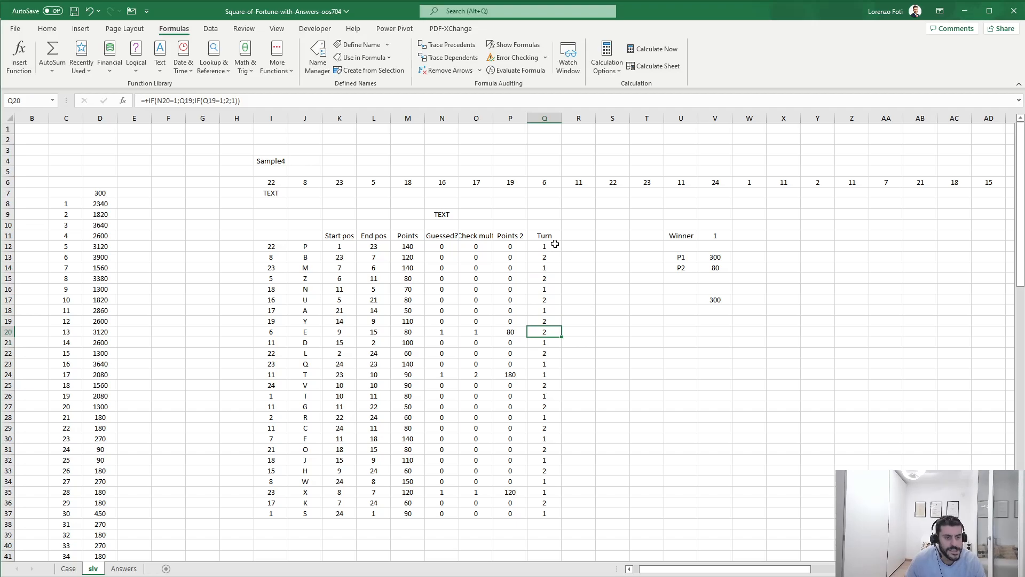
{"action": "key", "text": "F2"}
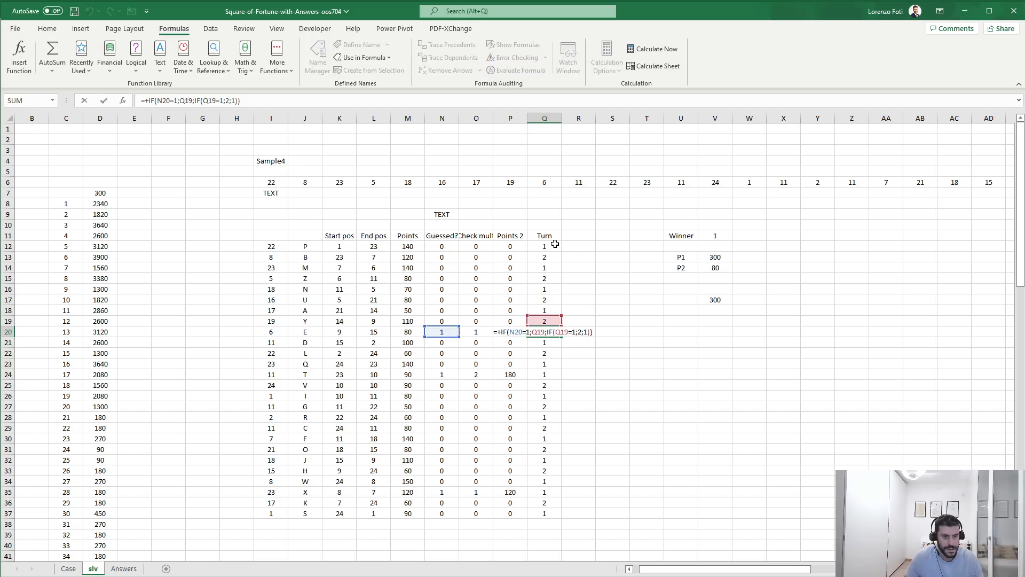
{"action": "key", "text": "Escape"}
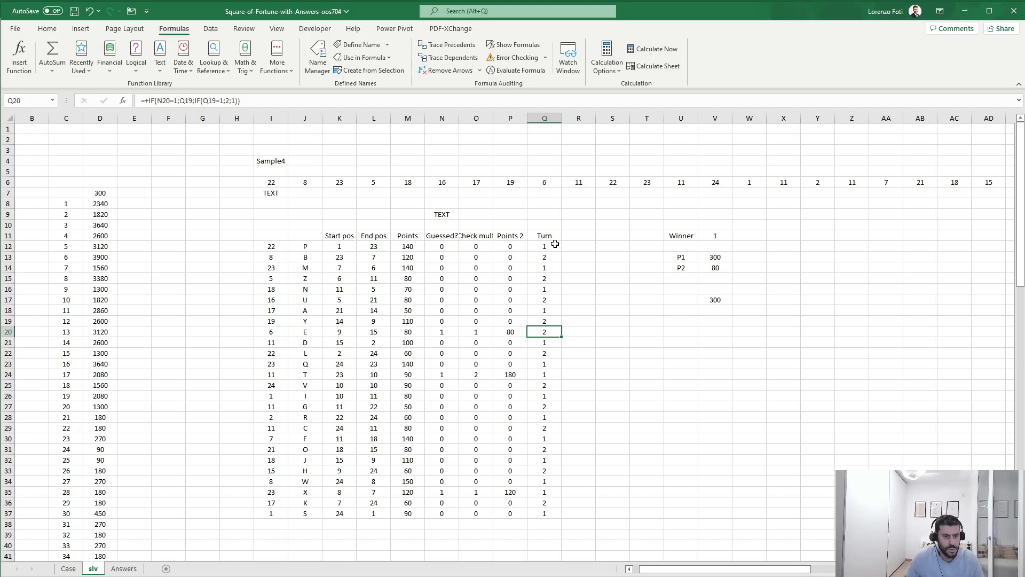
Change the Turn formula in Q13 to =+IF(N12=1;Q12;IF(Q12=1;2;1)) so it tests the previous row's guess
{"action": "key", "text": "Up"}
{"action": "key", "text": "Up"}
{"action": "key", "text": "Up"}
{"action": "key", "text": "Up"}
{"action": "key", "text": "Up"}
{"action": "key", "text": "Up"}
{"action": "key", "text": "Up"}
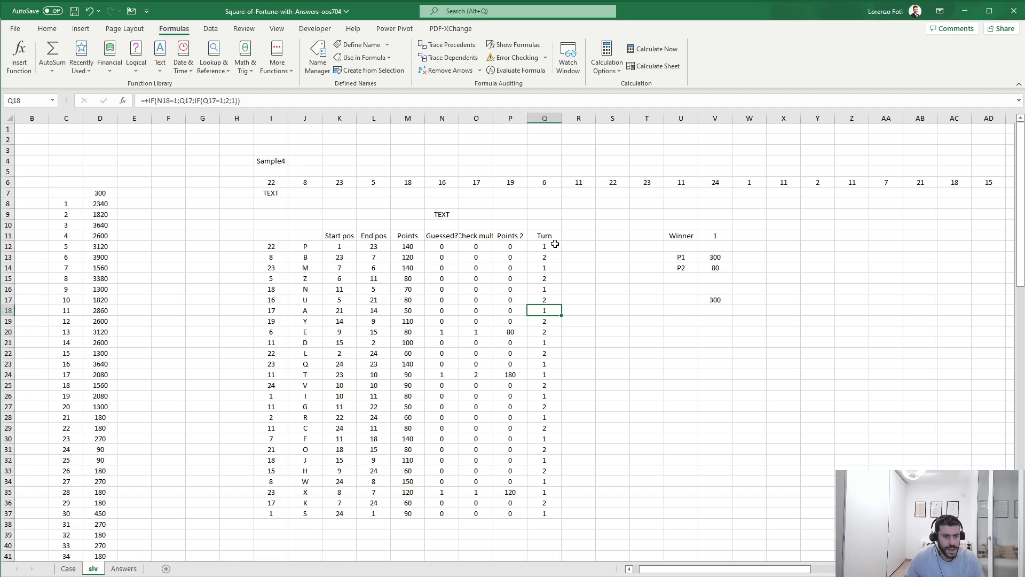
{"action": "key", "text": "F2"}
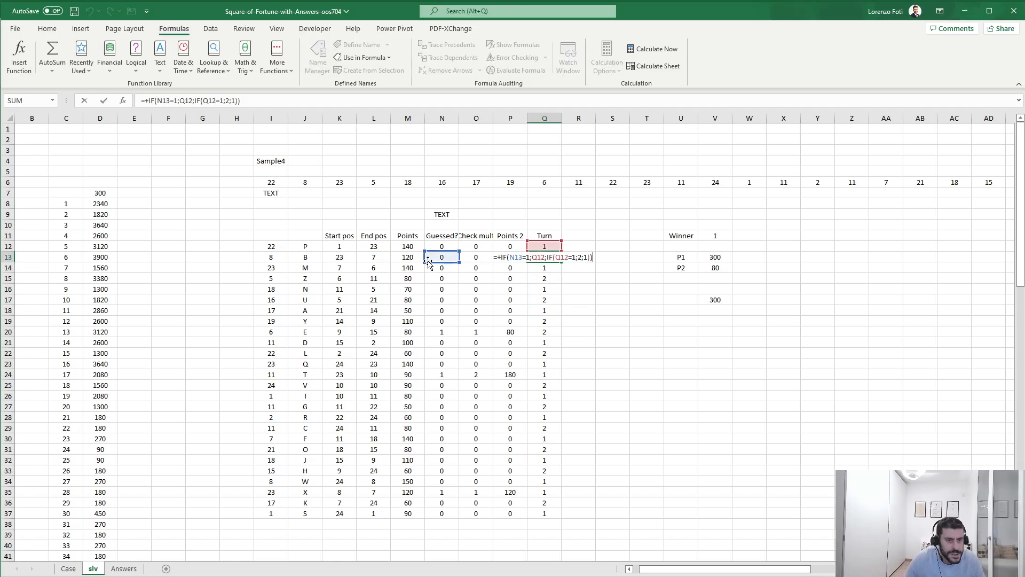
{"action": "left_click_drag", "start_coordinate": [438, 255], "coordinate": [438, 244]}
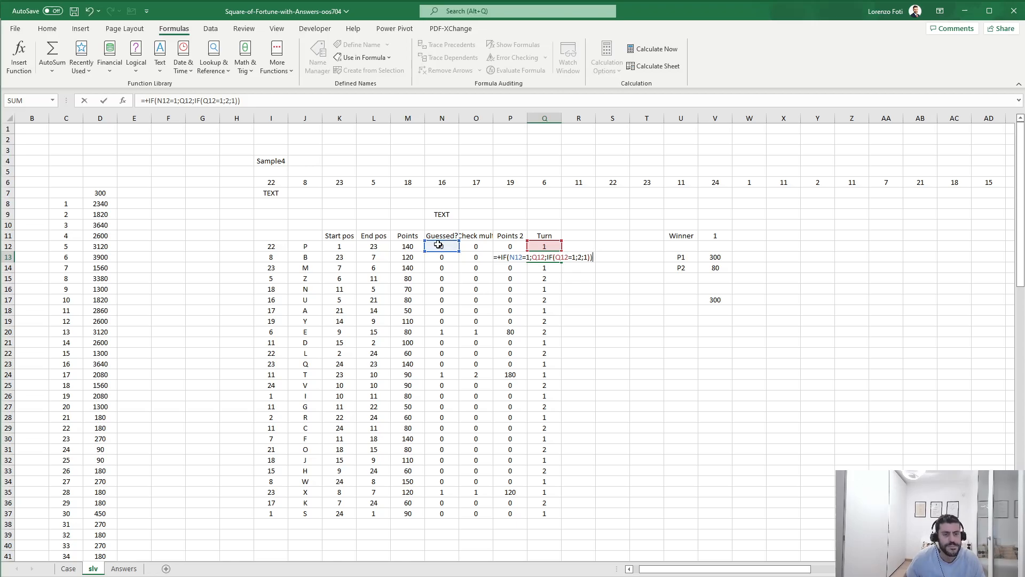
{"action": "key", "text": "ctrl+Return"}
Copy the corrected Turn formula from Q13 down through Q37 and recalculate the workbook
{"action": "key", "text": "ctrl+c"}
{"action": "key", "text": "Down"}
{"action": "key", "text": "ctrl+shift+Down"}
{"action": "key", "text": "ctrl+v"}
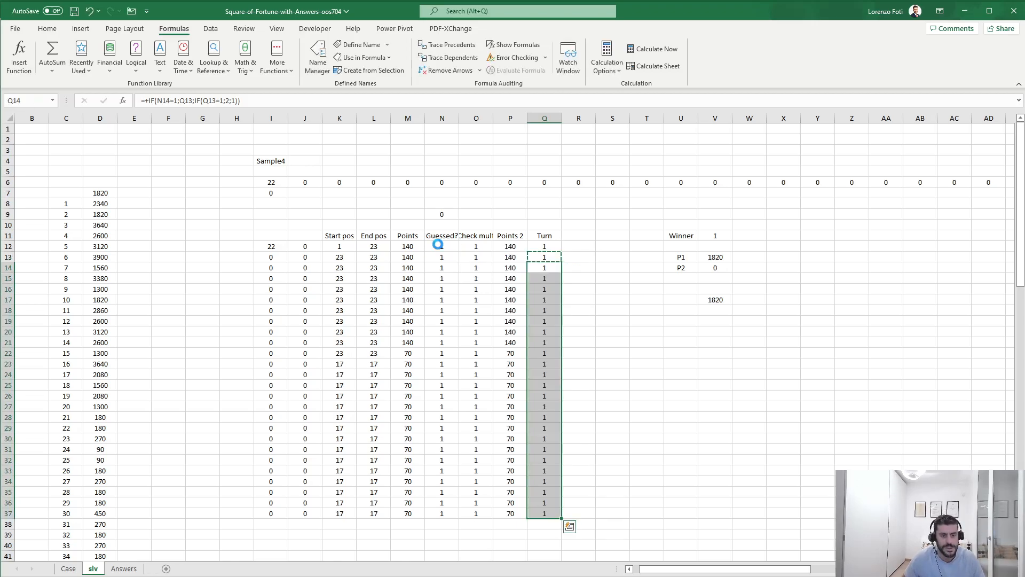
{"action": "key", "text": "Escape"}
{"action": "key", "text": "Down"}
{"action": "key", "text": "Up"}
{"action": "key", "text": "F9"}
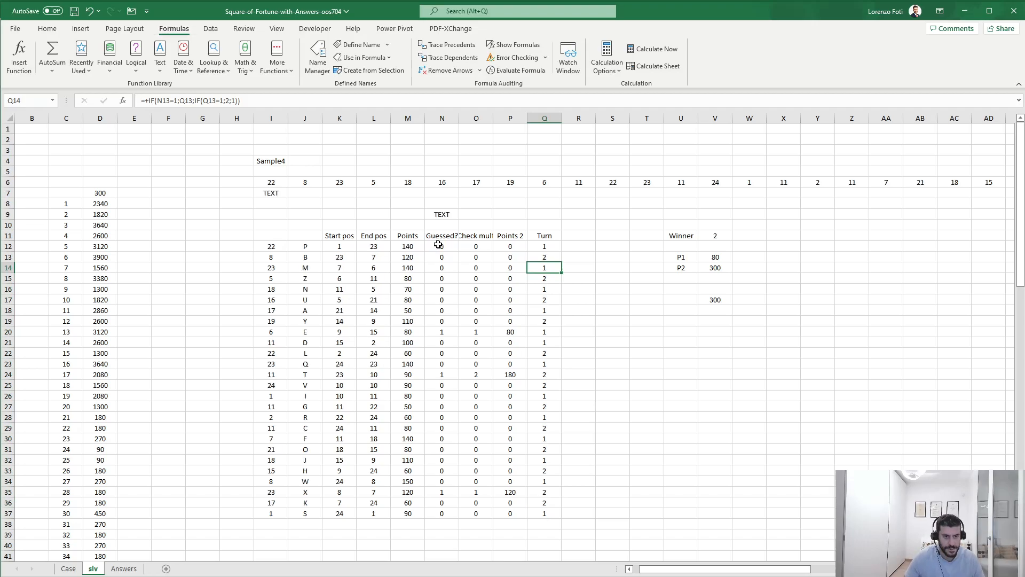
Check the recalculated turns row by row in Q14 to Q24 against the Guessed? column
{"action": "key", "text": "Down"}
{"action": "key", "text": "Down"}
{"action": "key", "text": "Down"}
{"action": "key", "text": "Down"}
{"action": "key", "text": "Down"}
{"action": "key", "text": "Down"}
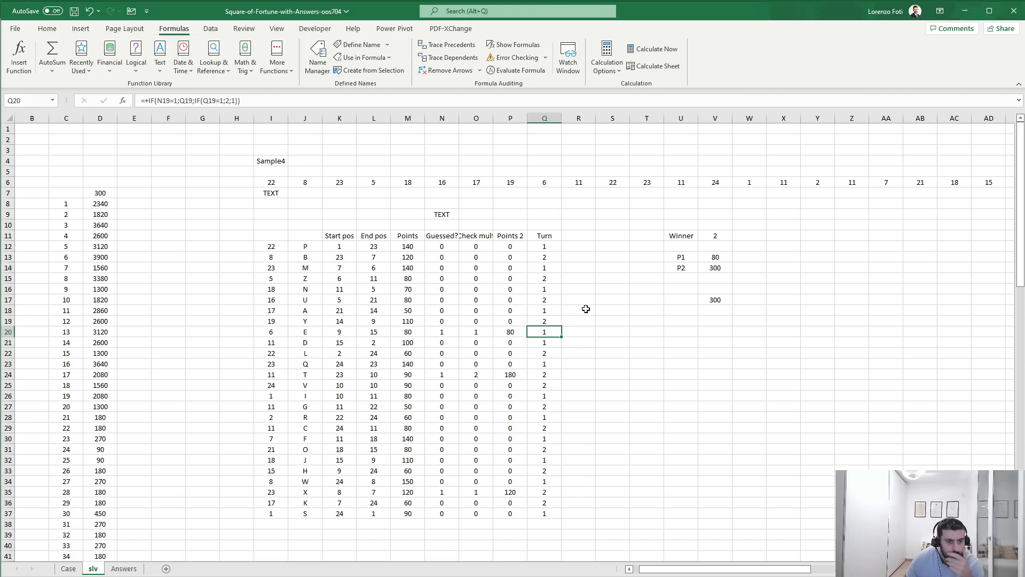
{"action": "key", "text": "Down"}
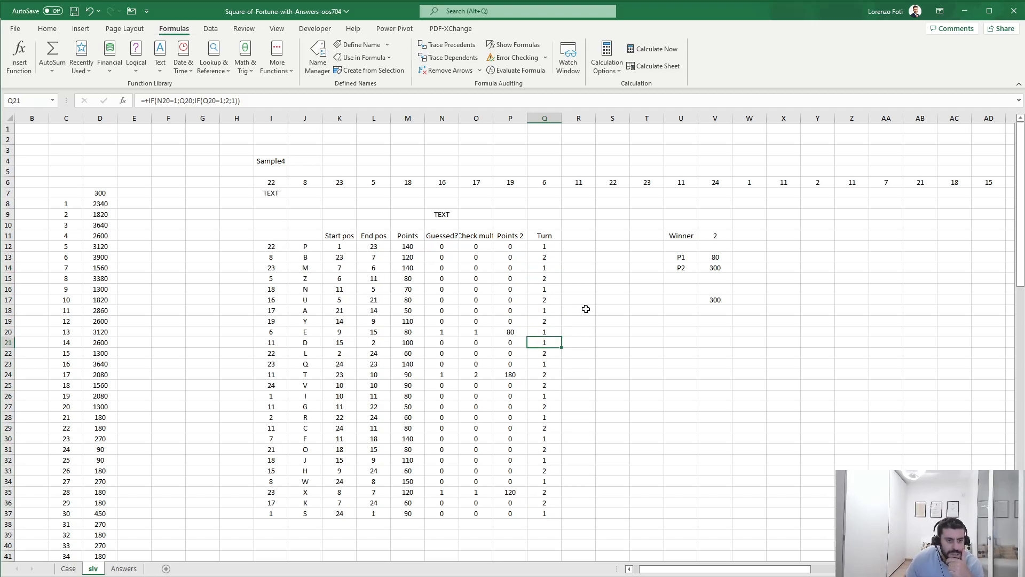
{"action": "key", "text": "Down"}
{"action": "key", "text": "Down"}
{"action": "key", "text": "Down"}
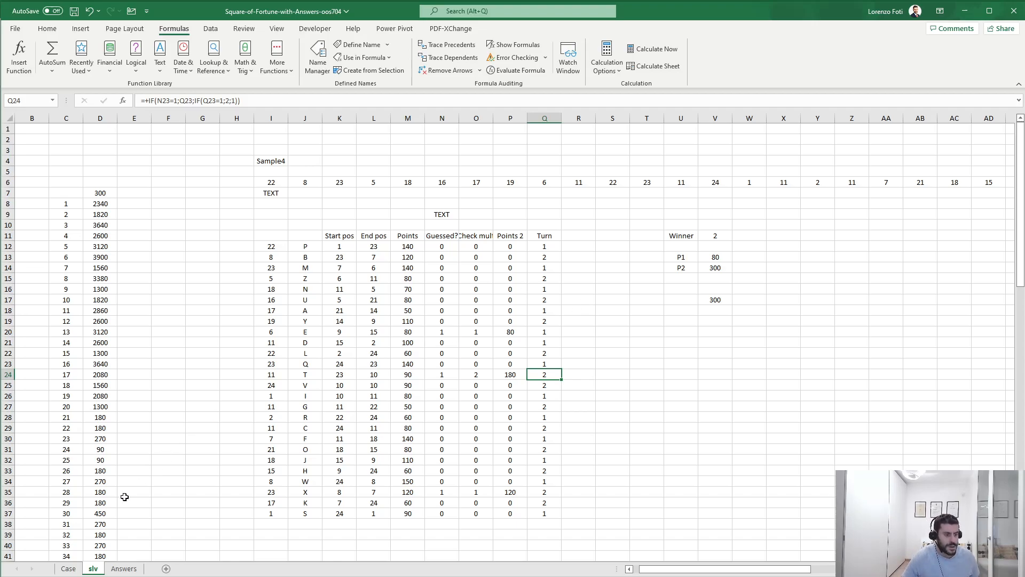
Reread the Level 5 rules and Sample 5 answer on the Case sheet, and inspect the slv Winner formula in V11
{"action": "left_click", "coordinate": [68, 569]}
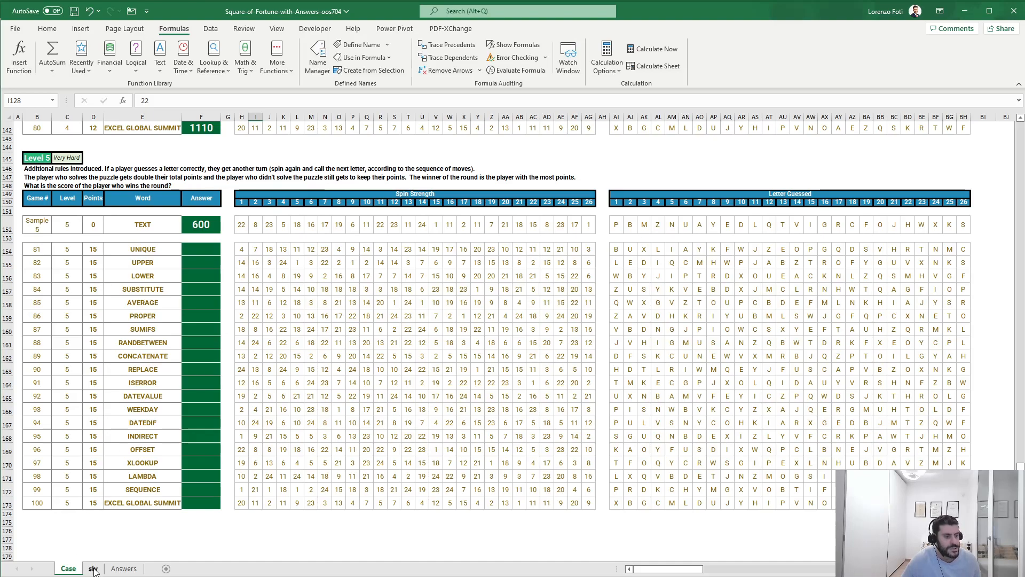
{"action": "left_click", "coordinate": [93, 568]}
{"action": "left_click", "coordinate": [745, 343]}
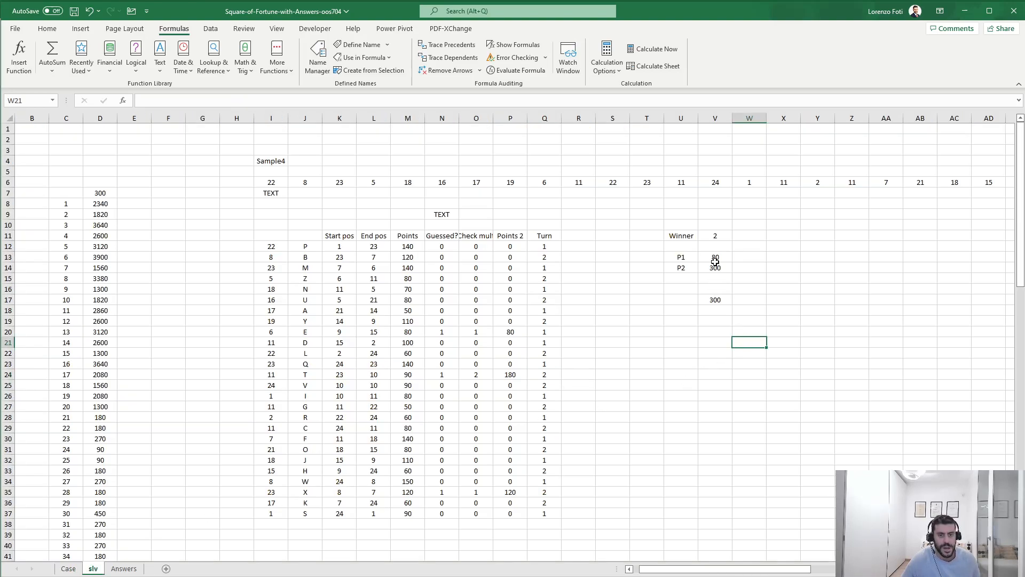
{"action": "left_click", "coordinate": [714, 235]}
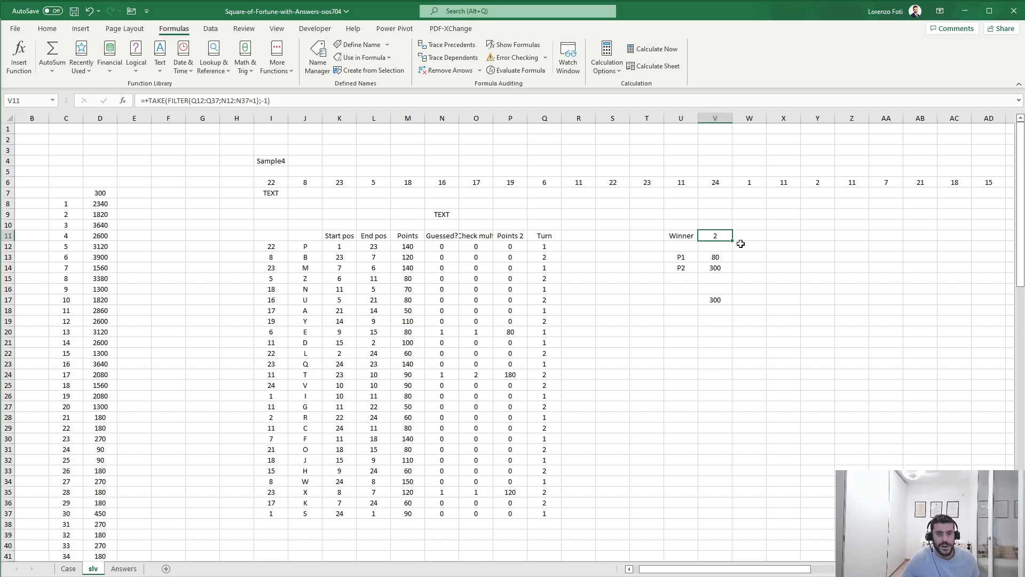
Enter +if(V11=1;V13*2;V13) in W13 to double player 1's points when player 1 solves the puzzle
{"action": "left_click", "coordinate": [760, 256]}
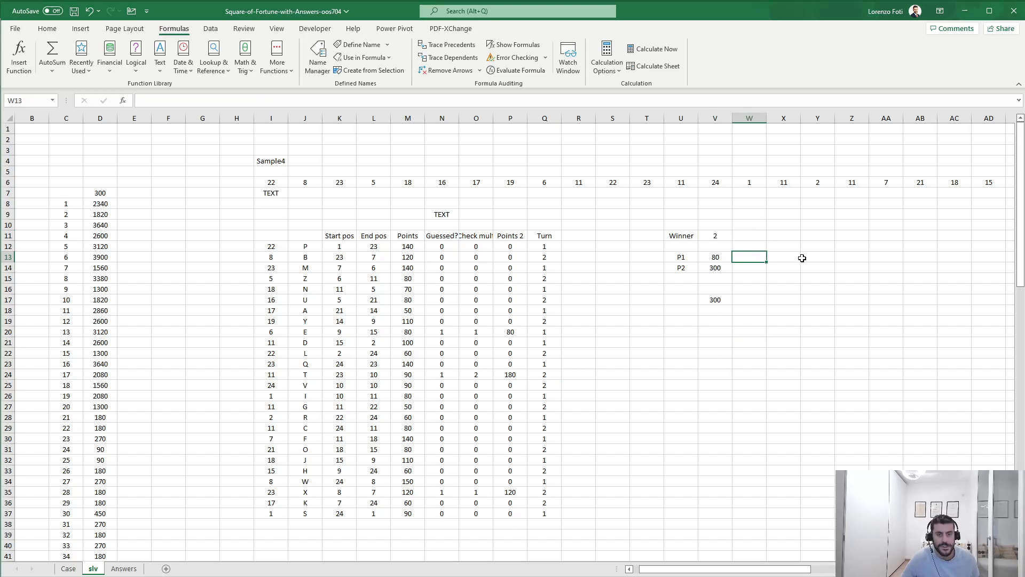
{"action": "type", "text": "+"}
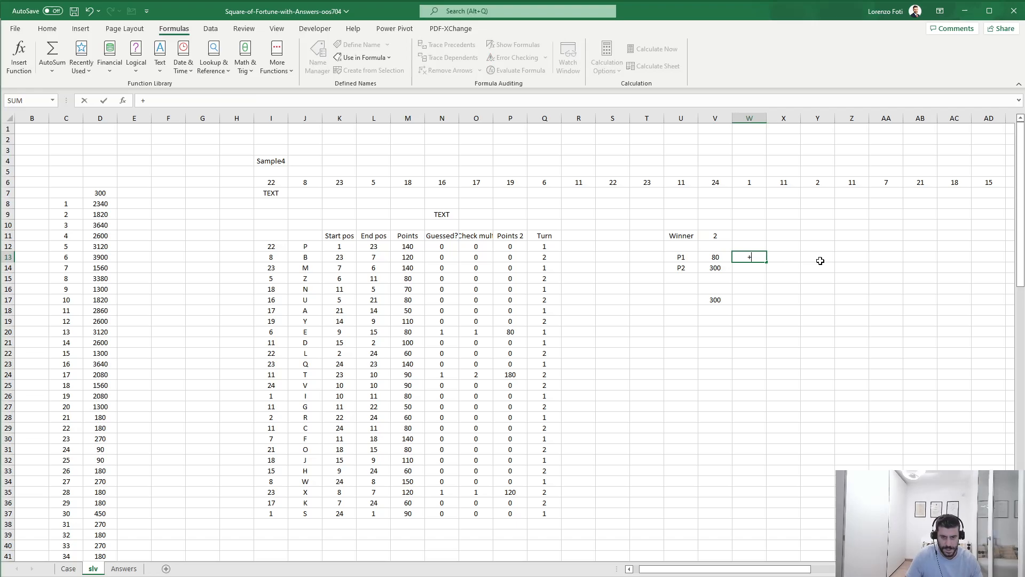
{"action": "type", "text": "if("}
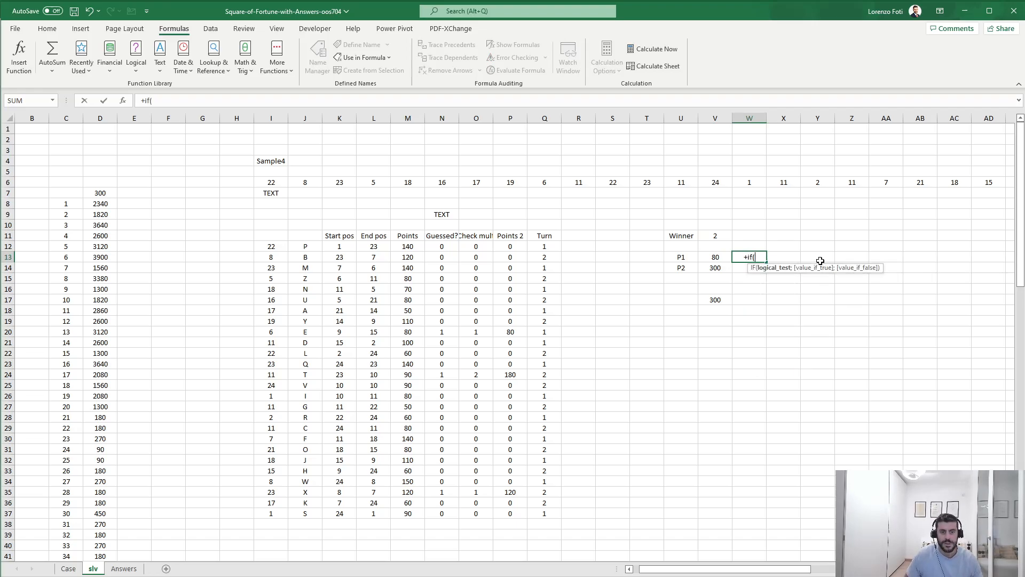
{"action": "key", "text": "Up"}
{"action": "key", "text": "Up"}
{"action": "key", "text": "Left"}
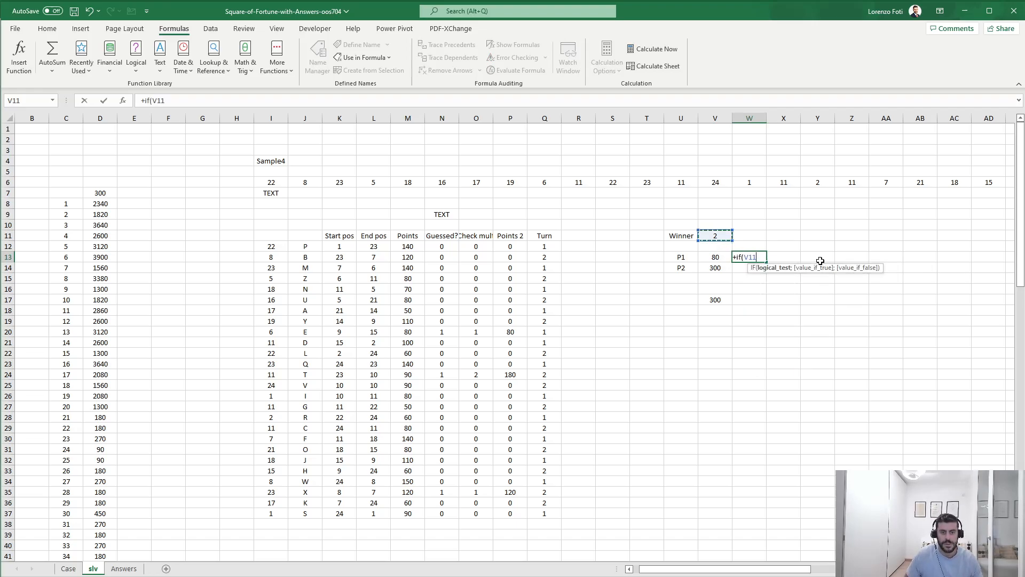
{"action": "type", "text": "=1;"}
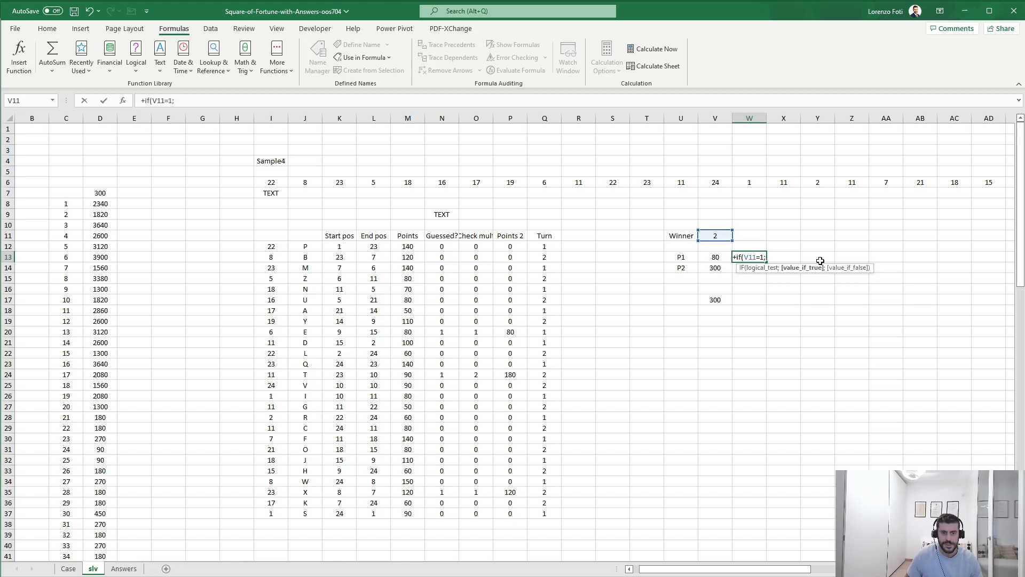
{"action": "key", "text": "Left"}
{"action": "type", "text": "*2"}
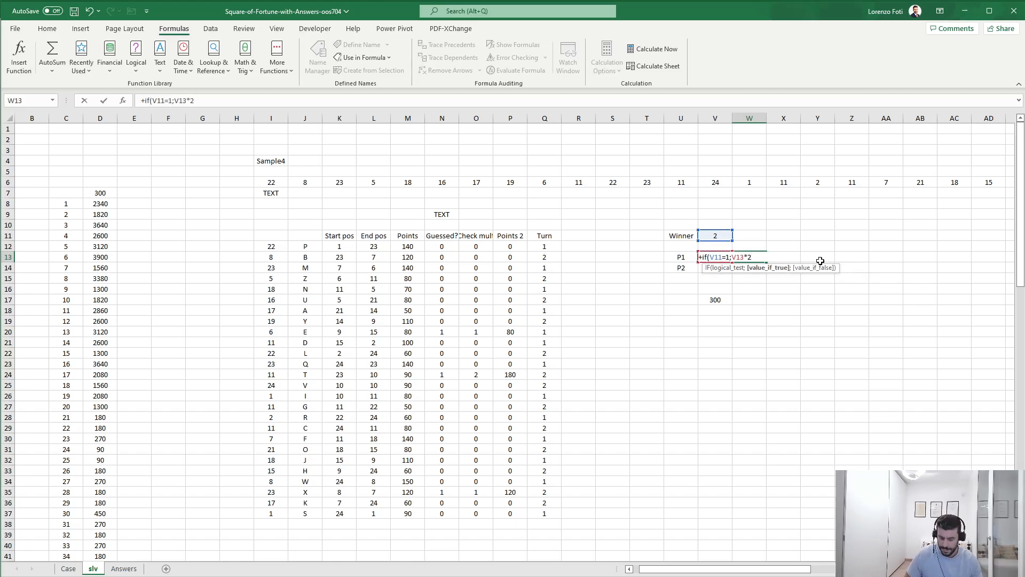
{"action": "type", "text": ";"}
{"action": "key", "text": "Left"}
{"action": "type", "text": ")"}
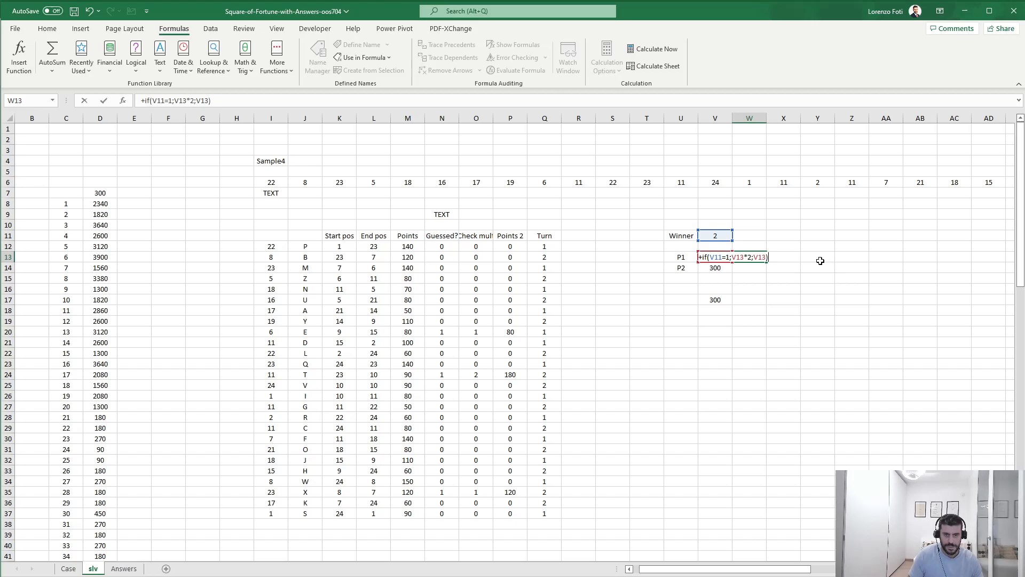
{"action": "key", "text": "Return"}
Fill the doubling formula down to W14 and change it to =+IF(V11=2;V14*2;V14) for player 2
{"action": "key", "text": "ctrl+d"}
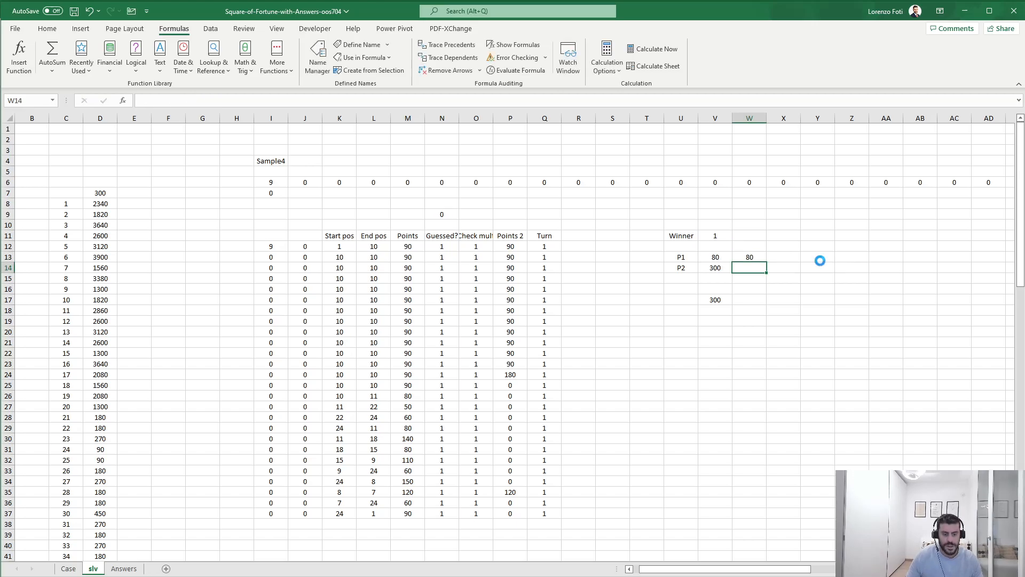
{"action": "key", "text": "F2"}
{"action": "left_click_drag", "start_coordinate": [722, 243], "coordinate": [722, 234]}
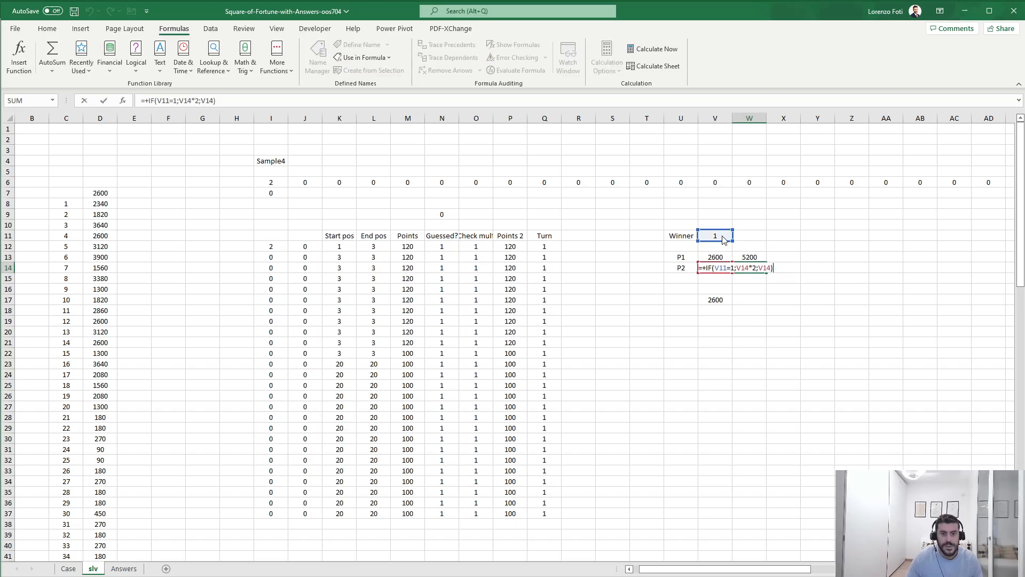
{"action": "left_click", "coordinate": [174, 101]}
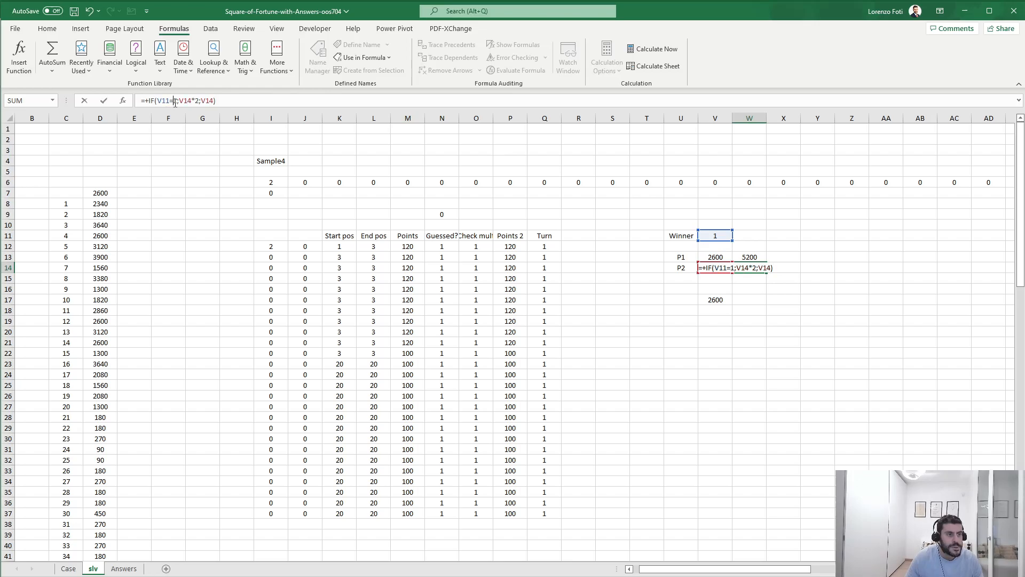
{"action": "type", "text": "2"}
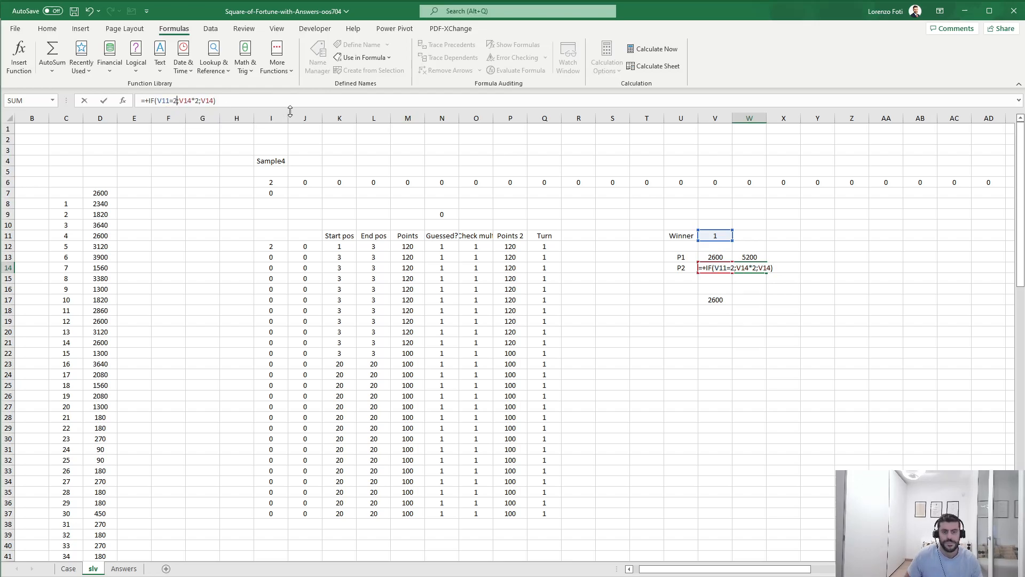
{"action": "key", "text": "Return"}
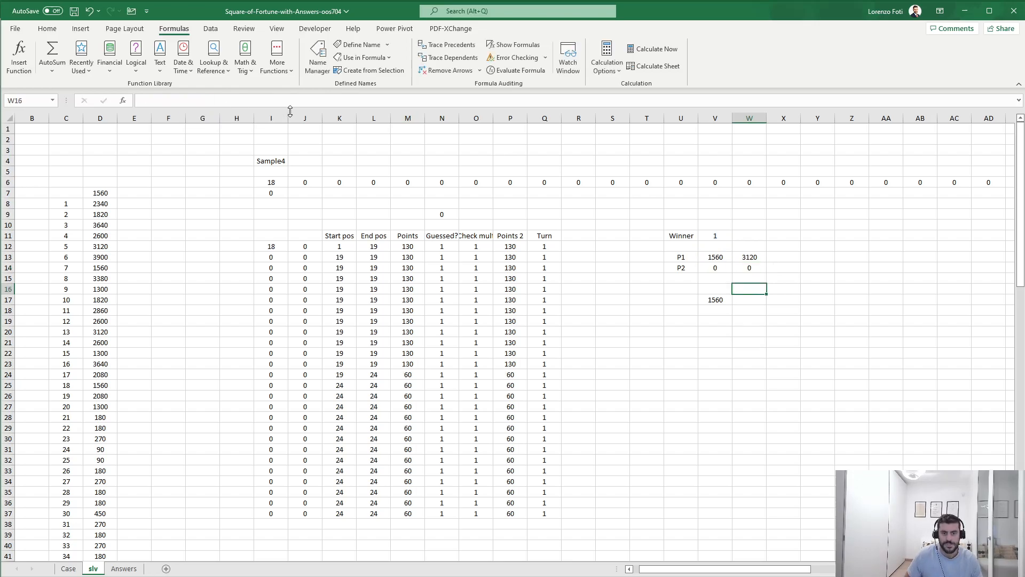
After rechecking the Level 5 rules on the Case sheet, change the result formula in V17 to =+IF(V11=1;W13;W14)
{"action": "key", "text": "Left"}
{"action": "key", "text": "Down"}
{"action": "key", "text": "Down"}
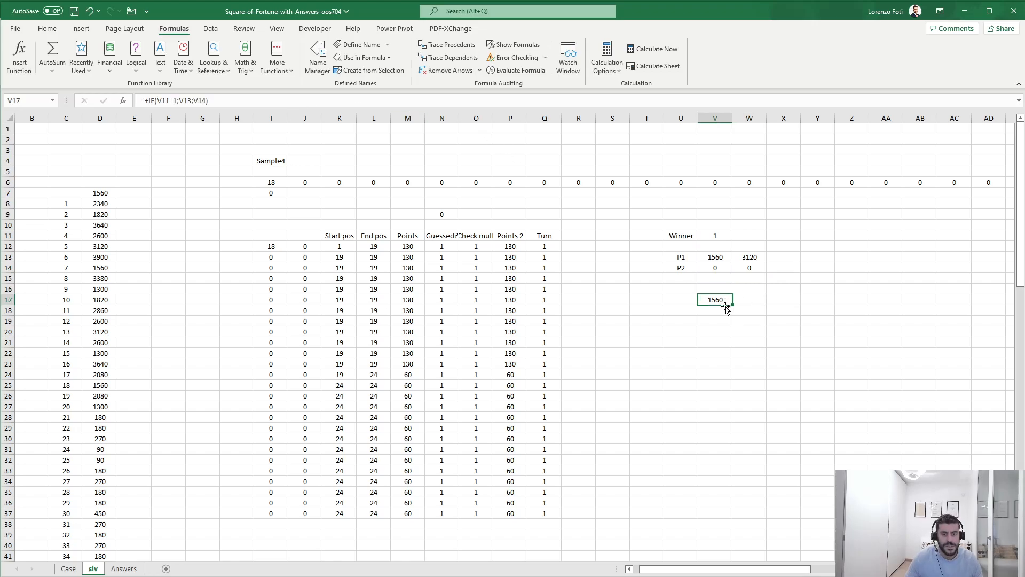
{"action": "left_click", "coordinate": [68, 568]}
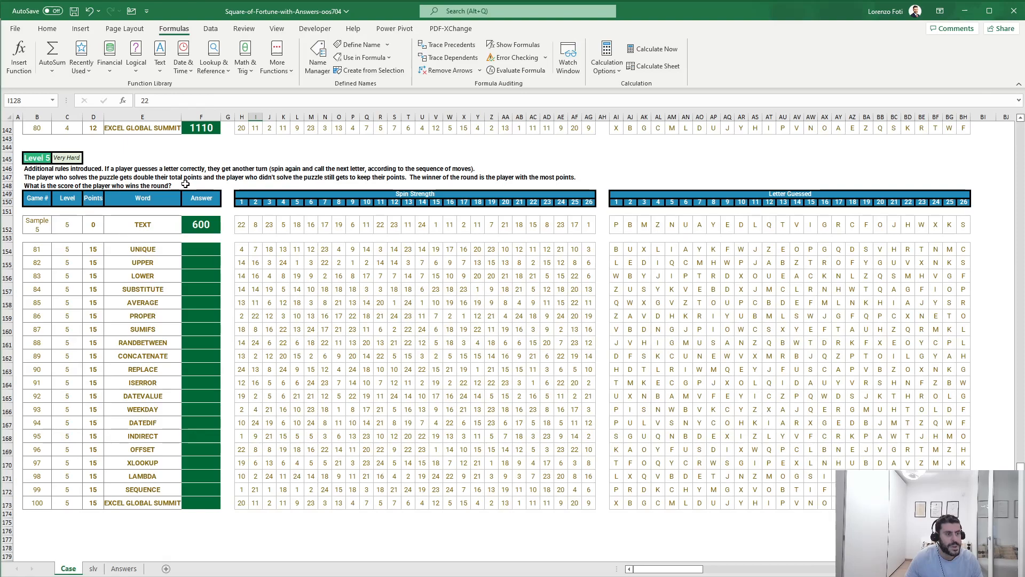
{"action": "left_click", "coordinate": [91, 569]}
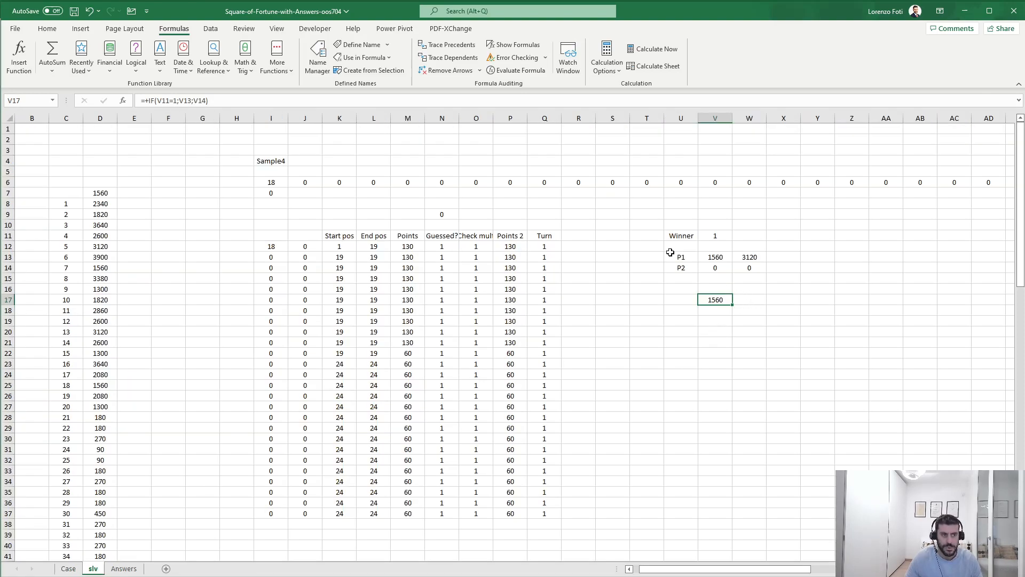
{"action": "left_click", "coordinate": [237, 101]}
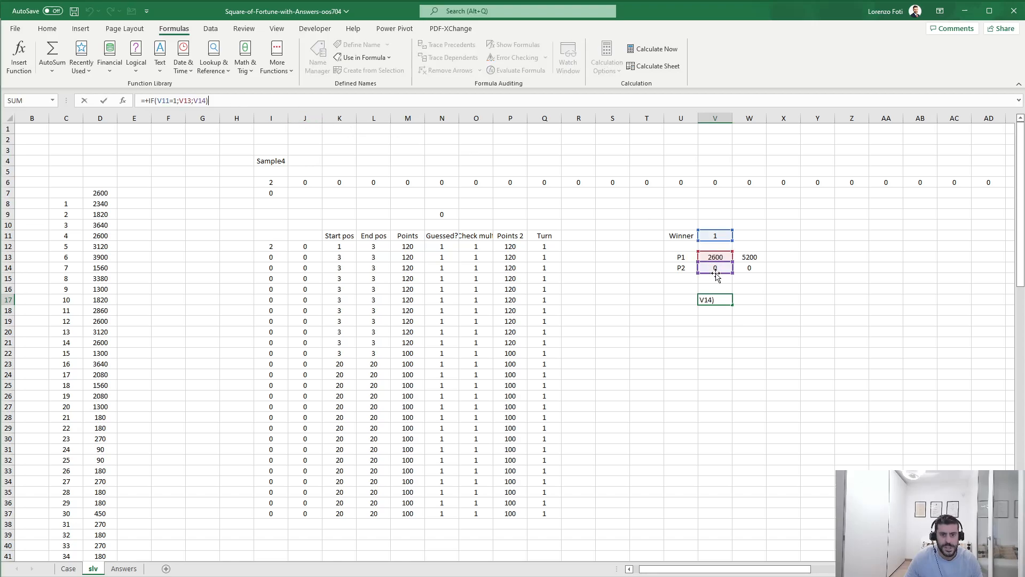
{"action": "left_click_drag", "start_coordinate": [717, 273], "coordinate": [746, 252]}
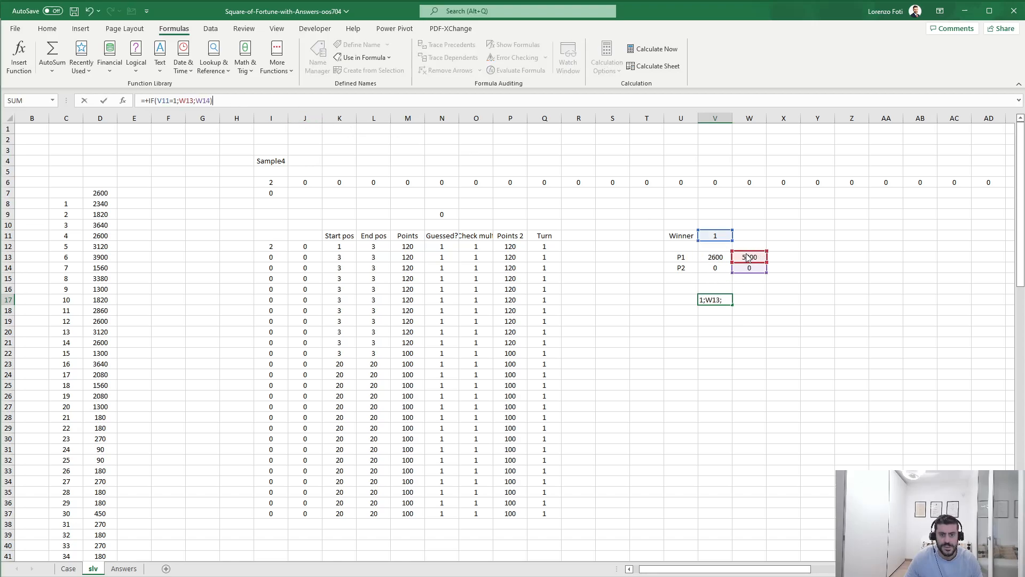
{"action": "type", "text": ","}
{"action": "key", "text": "Return"}
{"action": "key", "text": "Return"}
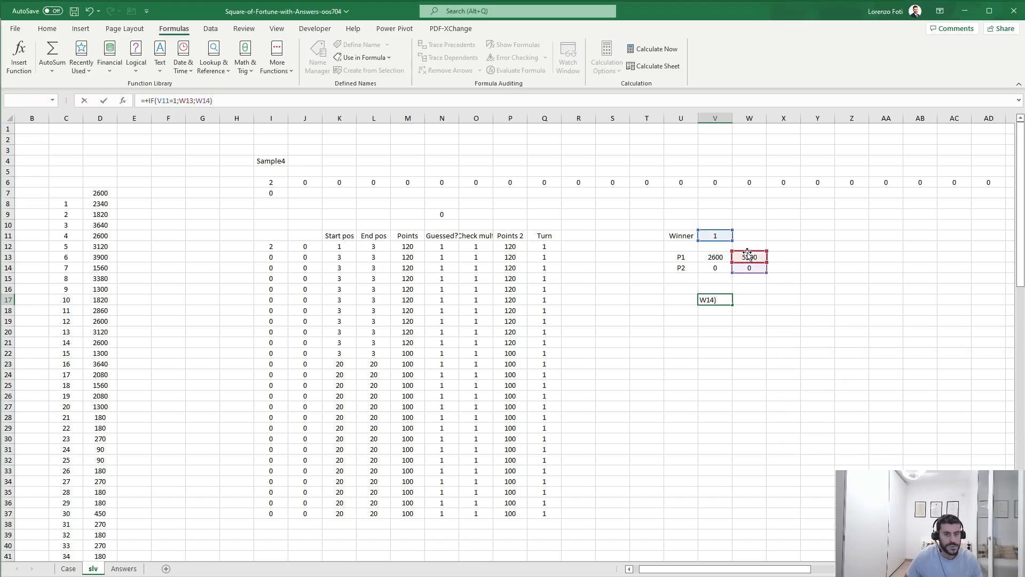
{"action": "key", "text": "Return"}
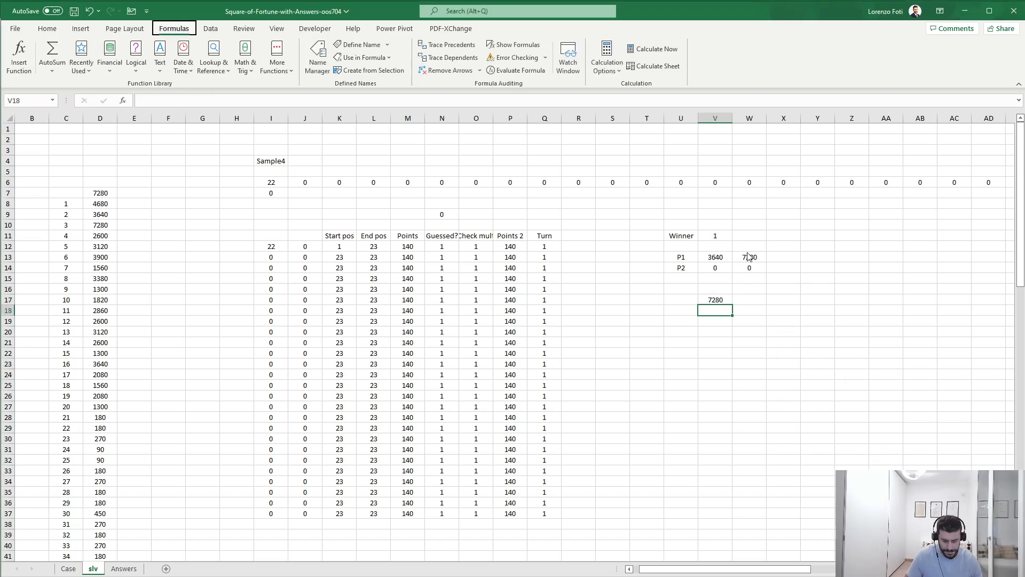
Recalculate the slv model, set the game selector in I4 to Sample5, and check the result against the Case sheet's Sample 5 answer
{"action": "key", "text": "F9"}
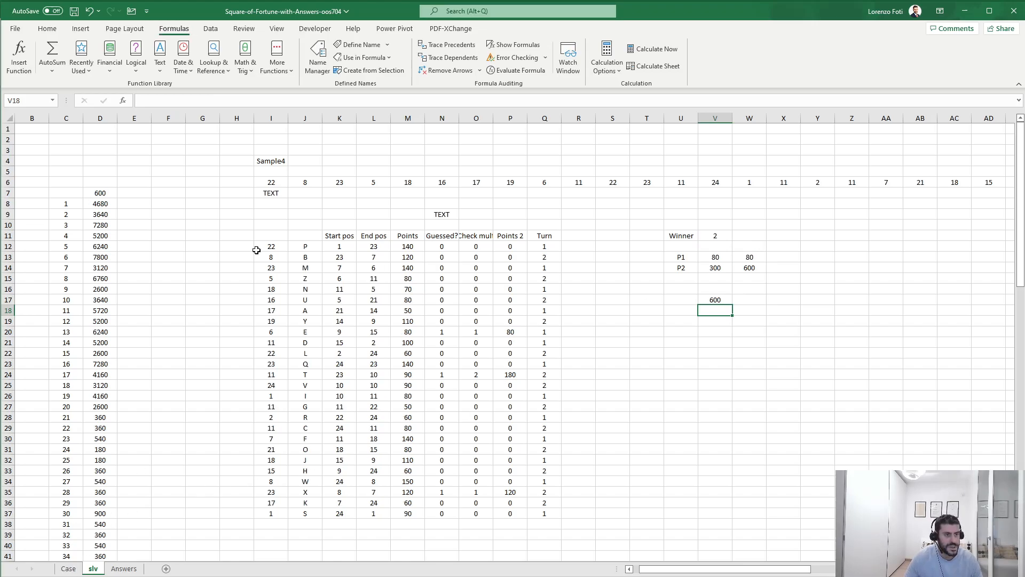
{"action": "left_click", "coordinate": [276, 161]}
{"action": "type", "text": "Sample5"}
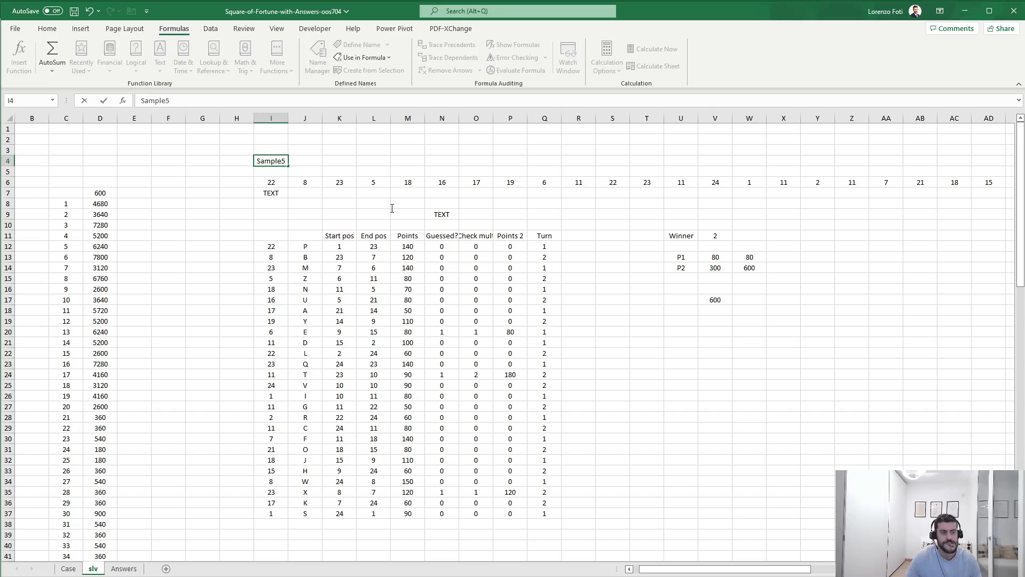
{"action": "key", "text": "Return"}
{"action": "key", "text": "Down"}
{"action": "key", "text": "Up"}
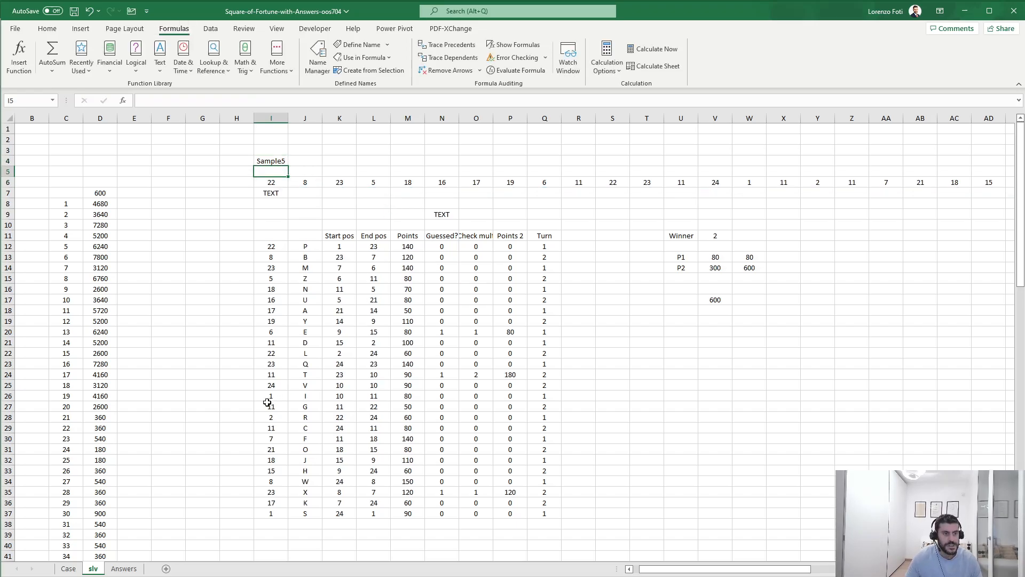
{"action": "left_click", "coordinate": [68, 568]}
{"action": "left_click", "coordinate": [212, 220]}
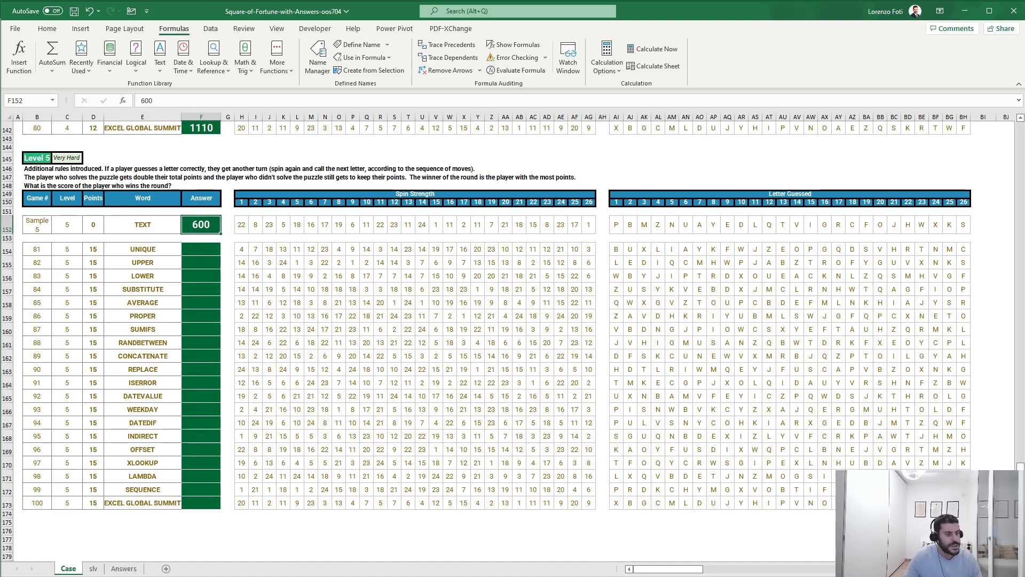
Copy the slv results for games 81 to 100 (D88:D107) and paste them as values into the Case sheet's Level 5 answers from F154
{"action": "left_click", "coordinate": [93, 568]}
{"action": "scroll", "coordinate": [107, 491], "scroll_direction": "down", "scroll_amount": 12}
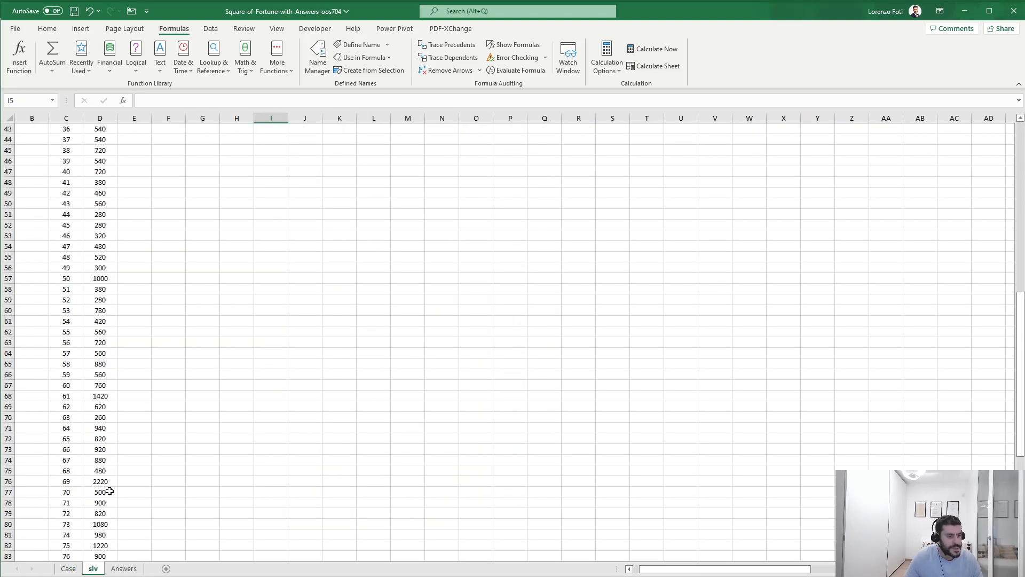
{"action": "left_click", "coordinate": [68, 568]}
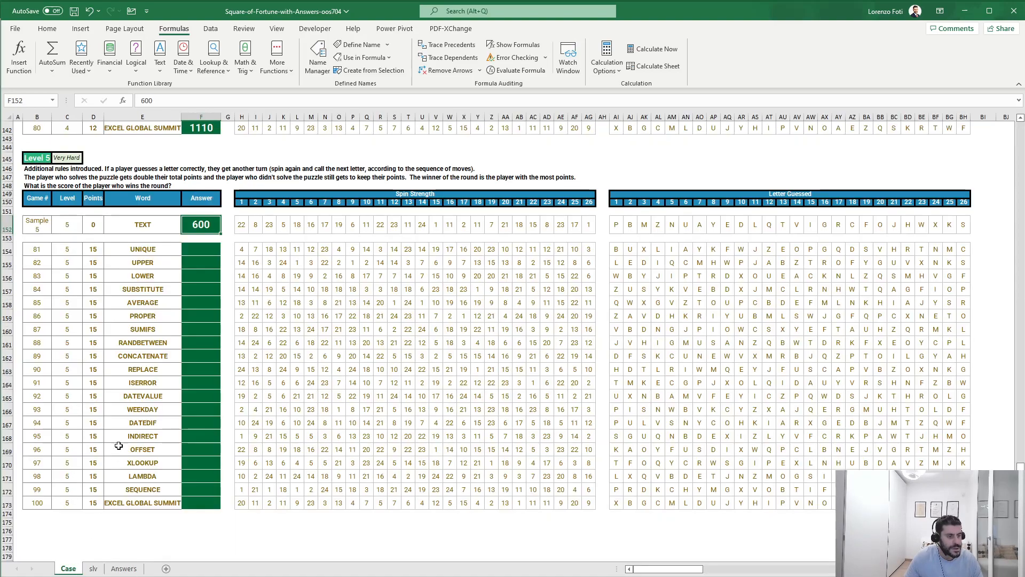
{"action": "left_click", "coordinate": [93, 568]}
{"action": "scroll", "coordinate": [139, 348], "scroll_direction": "down", "scroll_amount": 9}
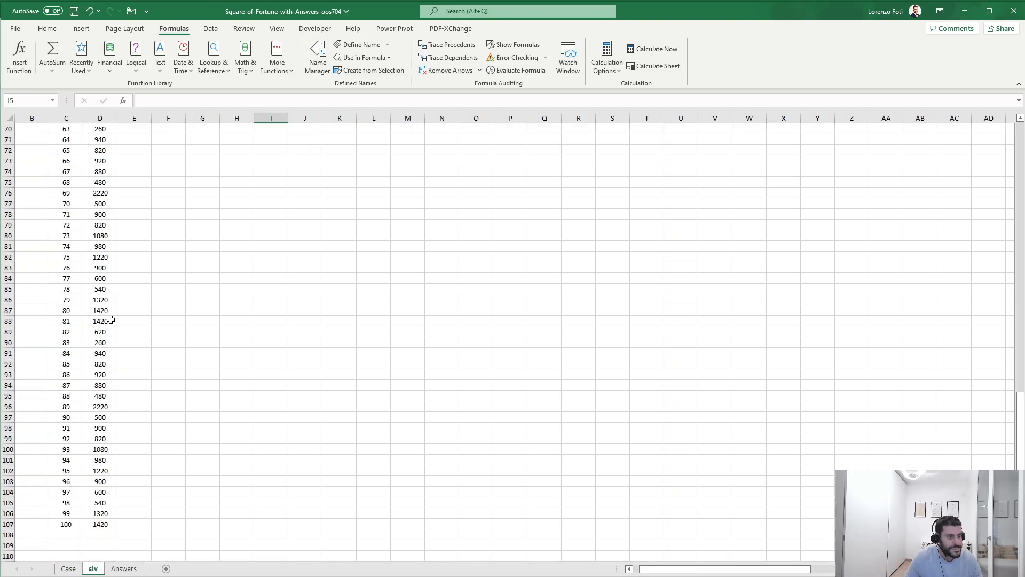
{"action": "left_click", "coordinate": [111, 320]}
{"action": "key", "text": "ctrl+shift+Down"}
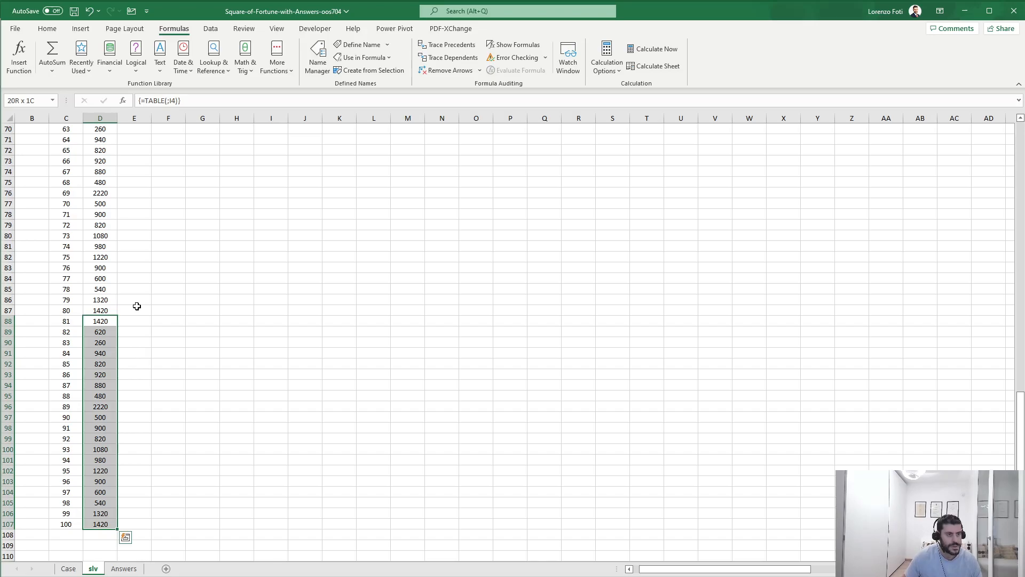
{"action": "key", "text": "ctrl+c"}
{"action": "left_click", "coordinate": [68, 568]}
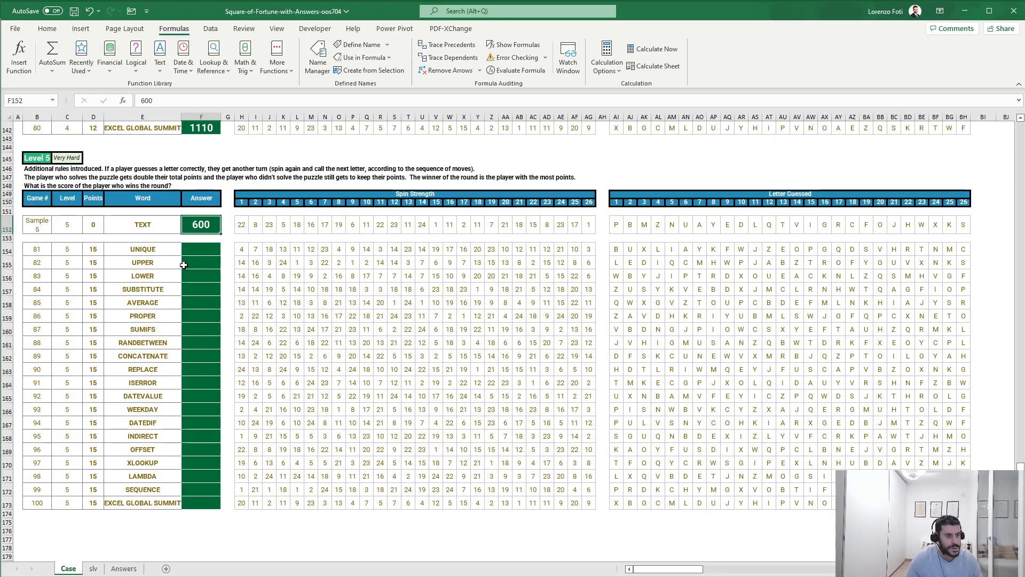
{"action": "right_click", "coordinate": [195, 248]}
{"action": "left_click", "coordinate": [239, 302]}
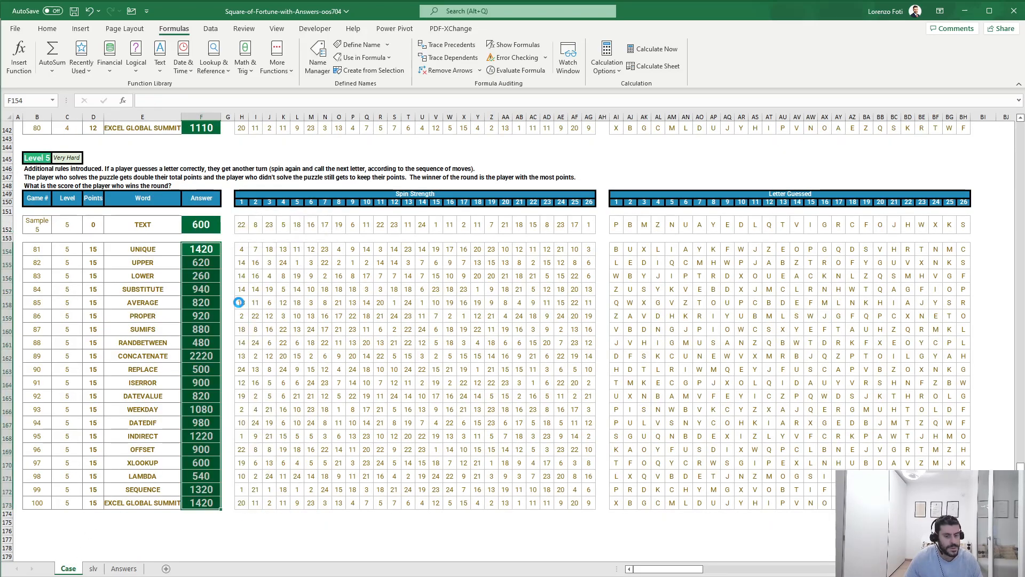
{"action": "scroll", "coordinate": [213, 340], "scroll_direction": "down", "scroll_amount": 1}
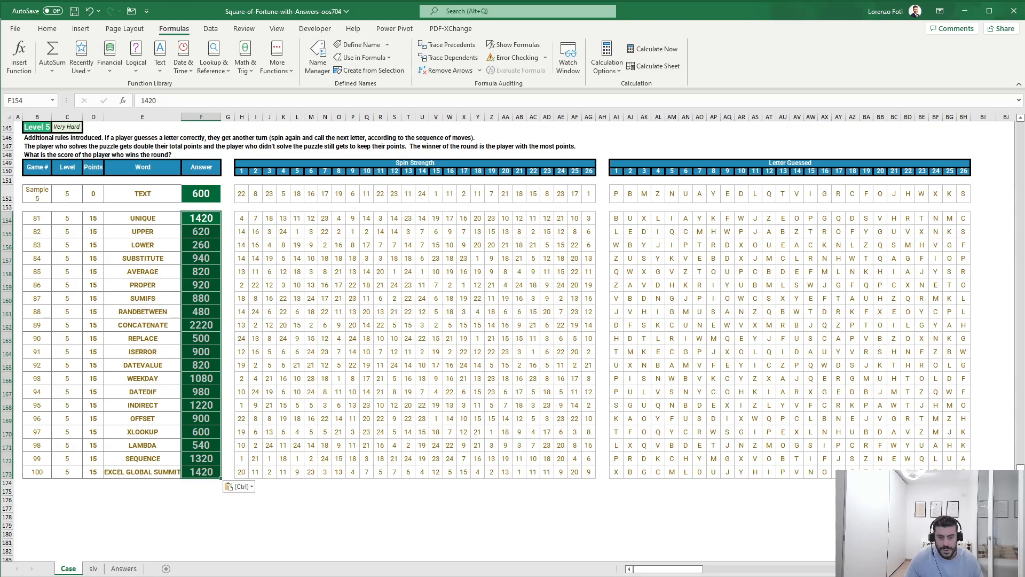
View the reference Level 5 answers for games 81 to 100 in F154:F173 of the Answers sheet
{"action": "left_click", "coordinate": [124, 568]}
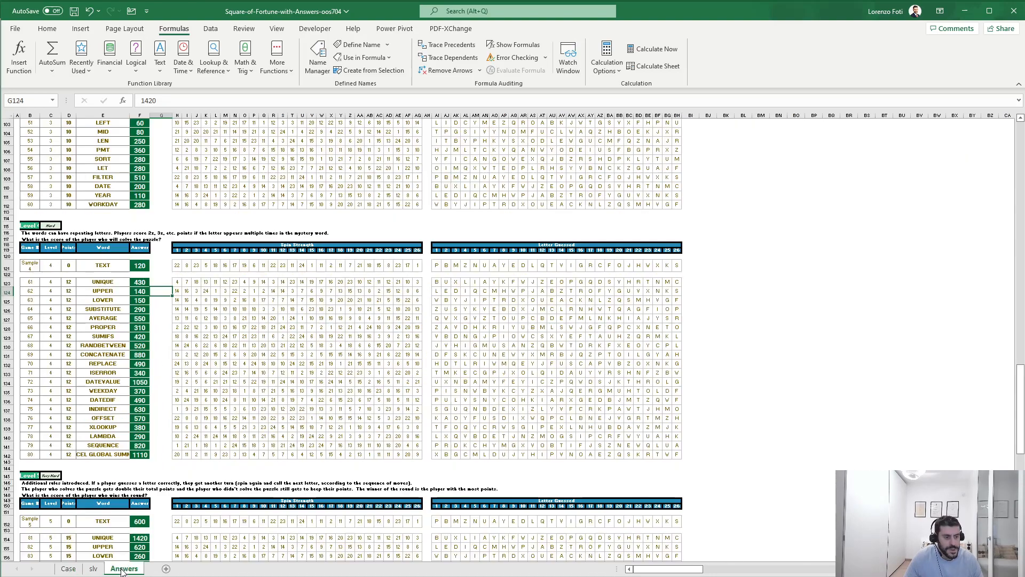
{"action": "scroll", "coordinate": [128, 434], "scroll_direction": "down", "scroll_amount": 2}
{"action": "left_click", "coordinate": [142, 233]}
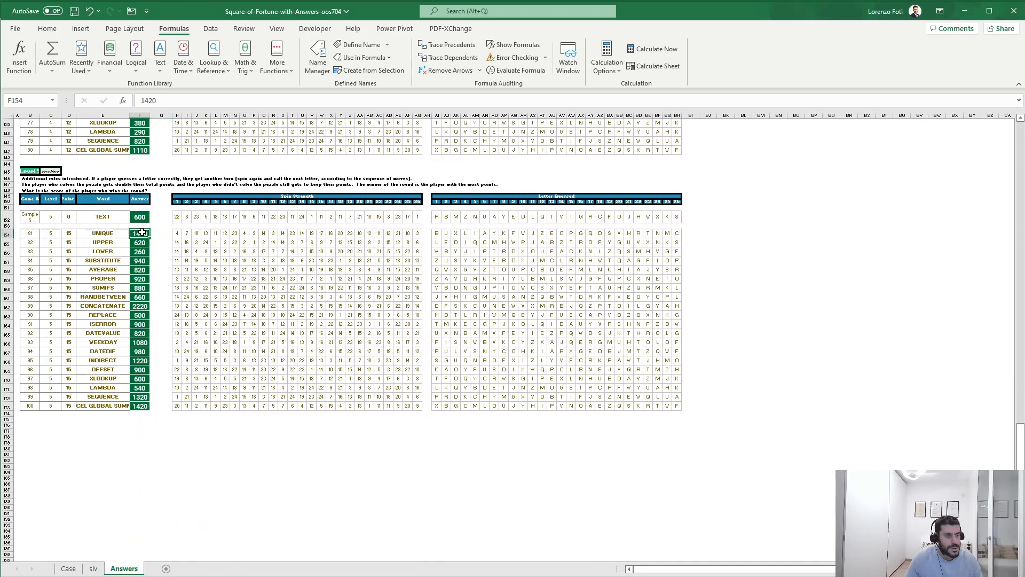
{"action": "key", "text": "ctrl+shift+Down"}
{"action": "key", "text": "ctrl+v"}
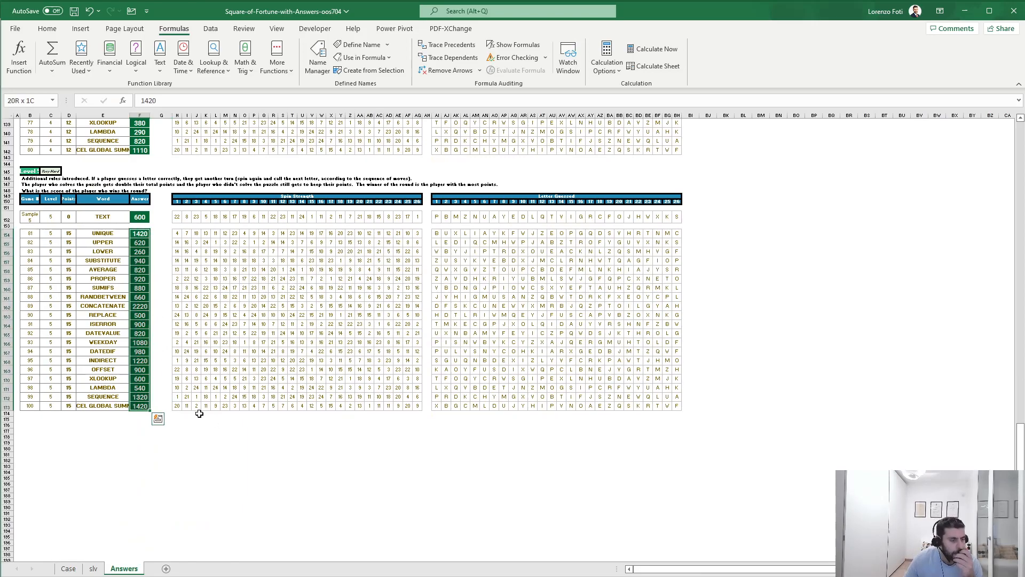
Copy the Case sheet's Level 5 answers F154:F173 and paste them as values beside the reference answers from G154 on the Answers sheet
{"action": "left_click", "coordinate": [69, 568]}
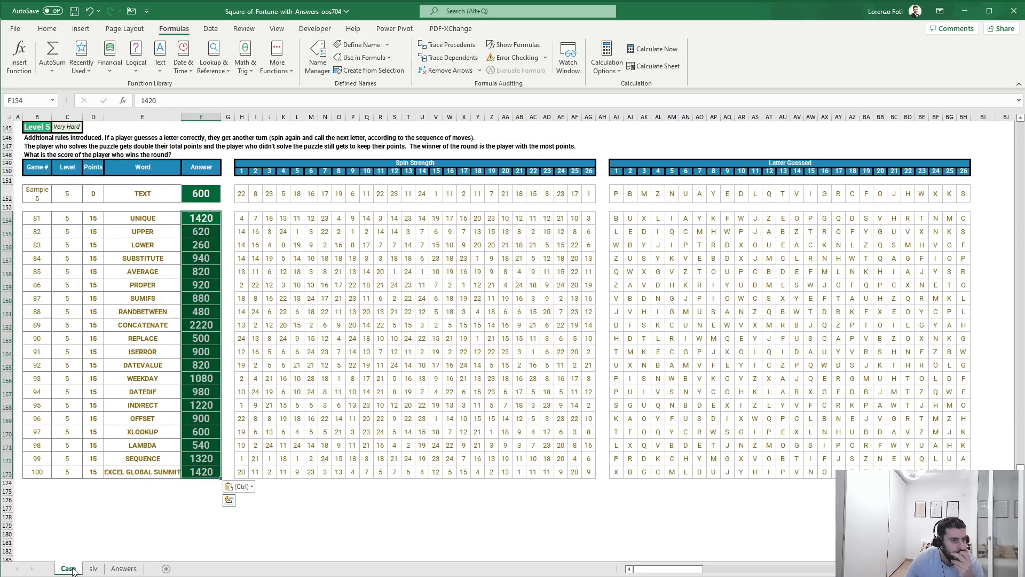
{"action": "left_click", "coordinate": [205, 218]}
{"action": "key", "text": "ctrl+shift+Down"}
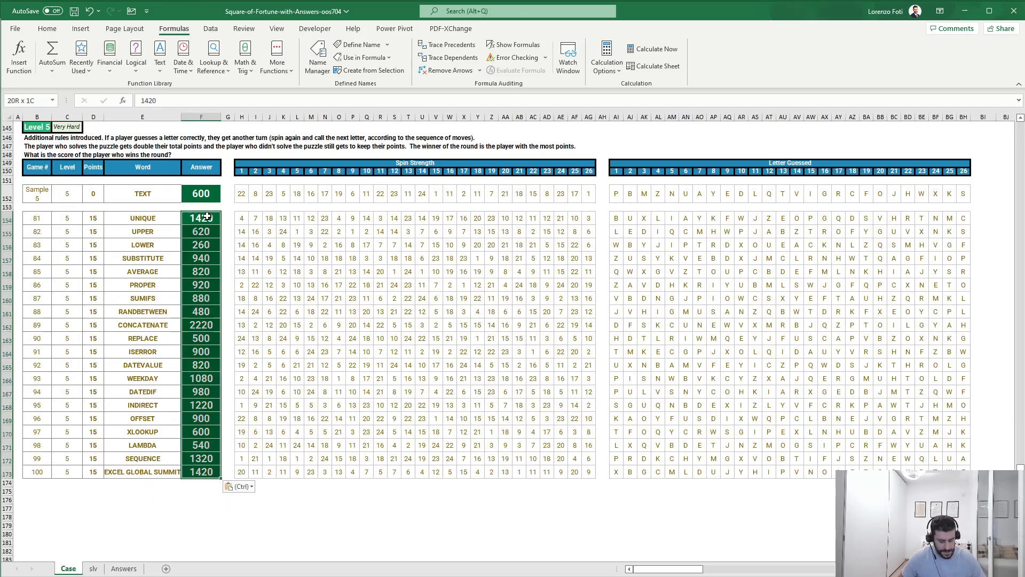
{"action": "left_click", "coordinate": [124, 568]}
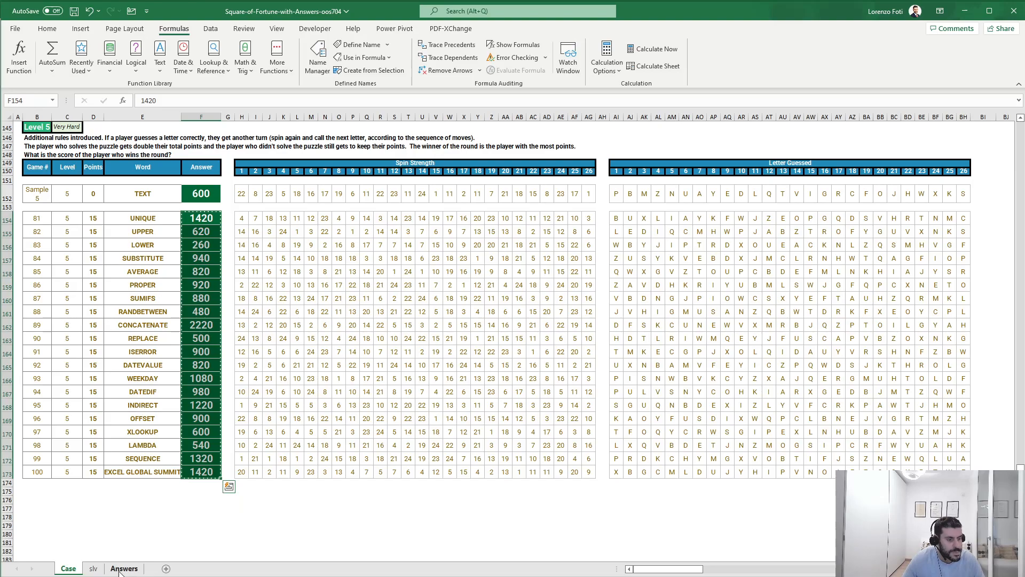
{"action": "right_click", "coordinate": [160, 234]}
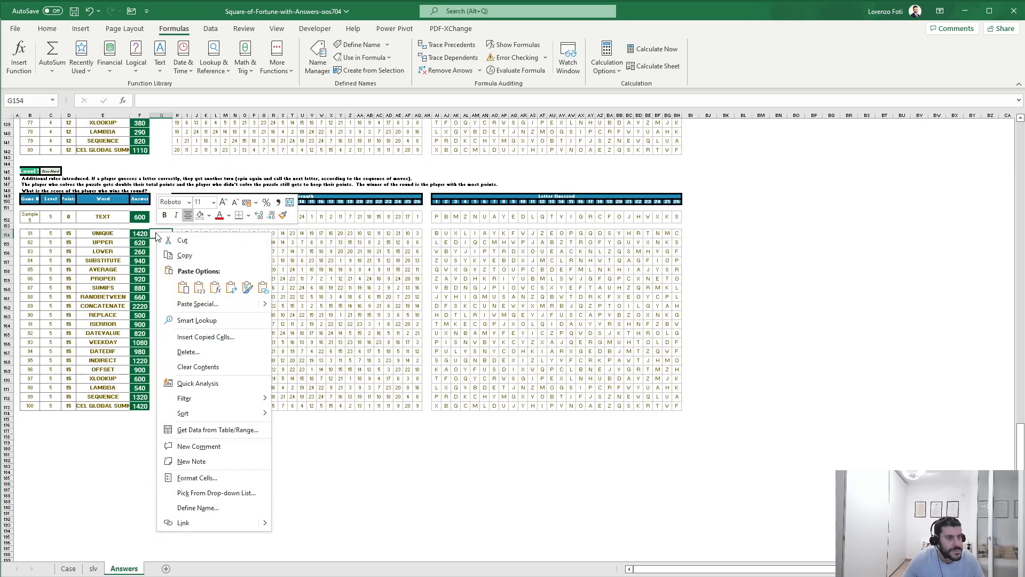
{"action": "left_click", "coordinate": [199, 291]}
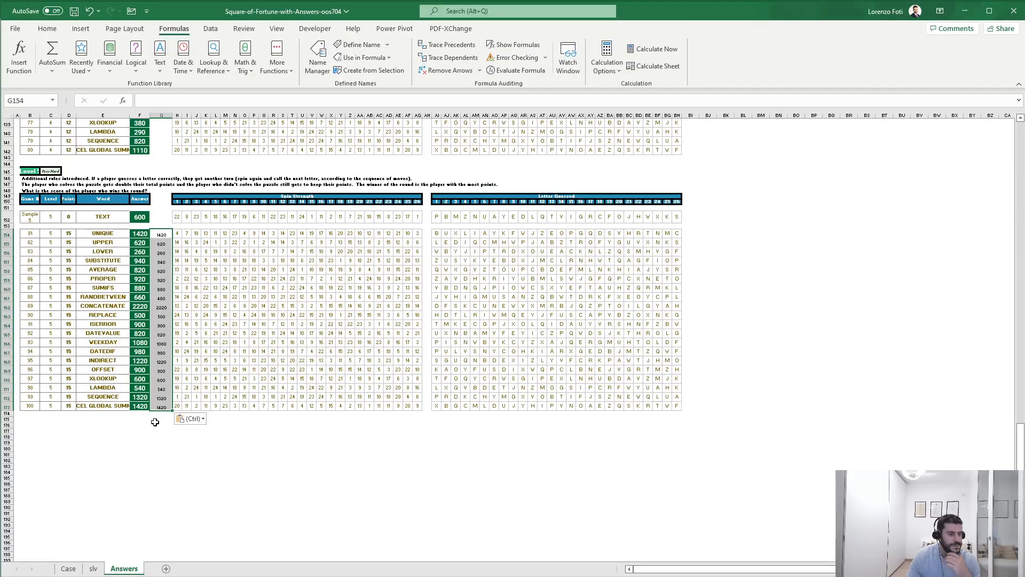
Compare the pasted results in column G with the reference answers in column F, row by row through game 88 (RANDBETWEEN)
{"action": "scroll", "coordinate": [154, 420], "scroll_direction": "down", "scroll_amount": 1}
{"action": "left_click", "coordinate": [105, 380]}
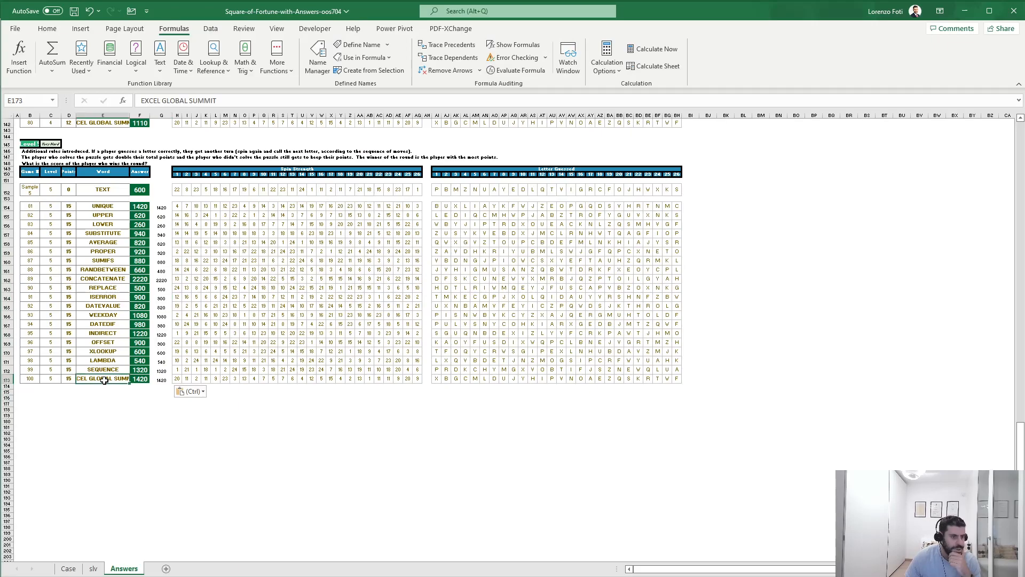
{"action": "scroll", "coordinate": [205, 438], "scroll_direction": "up", "scroll_amount": 3}
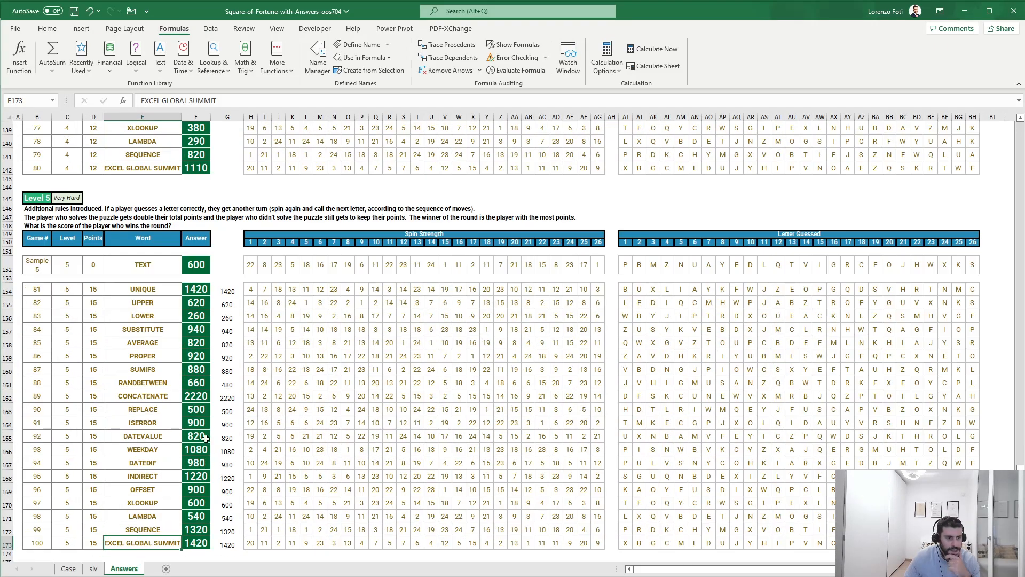
{"action": "scroll", "coordinate": [205, 438], "scroll_direction": "down", "scroll_amount": 2}
{"action": "left_click", "coordinate": [230, 233]}
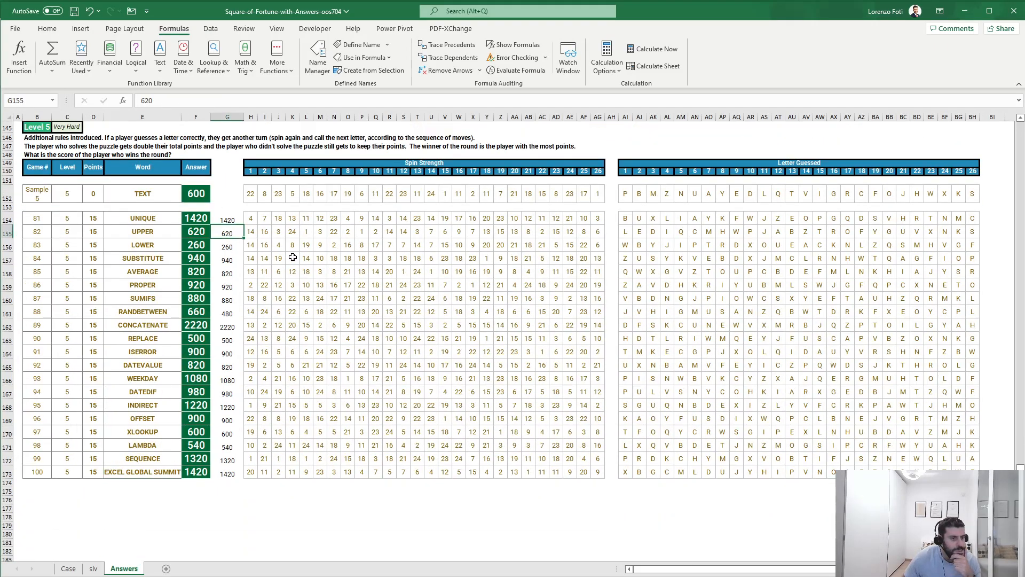
{"action": "key", "text": "Down"}
{"action": "key", "text": "Down"}
{"action": "key", "text": "Down"}
{"action": "key", "text": "Down"}
{"action": "key", "text": "Down"}
{"action": "key", "text": "Down"}
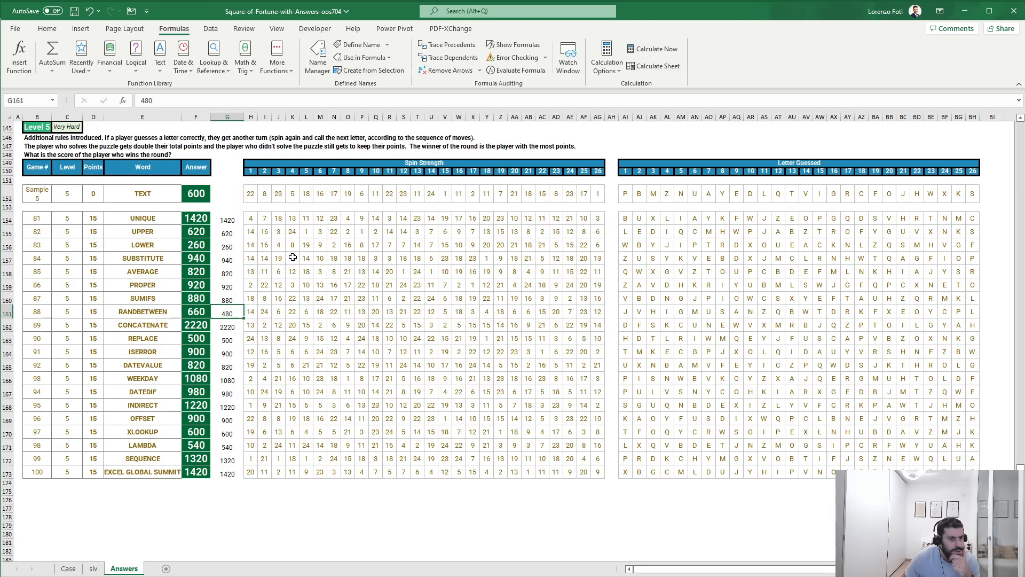
{"action": "key", "text": "Left"}
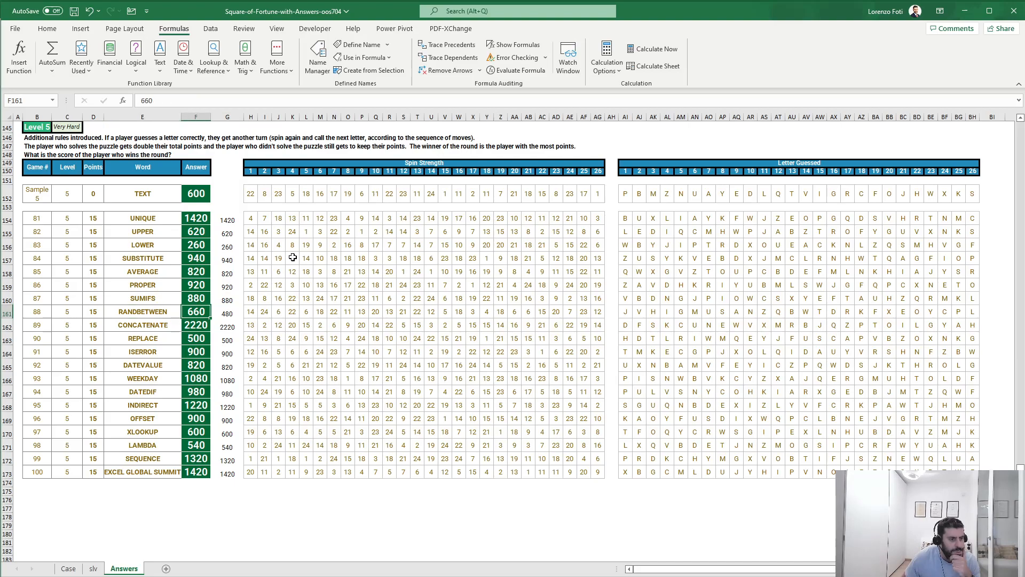
{"action": "key", "text": "Right"}
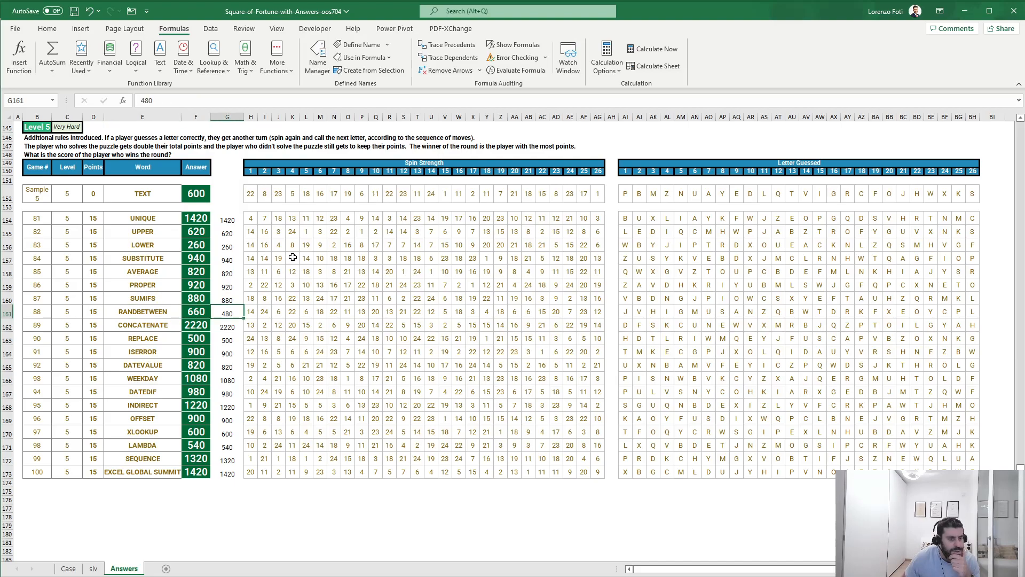
Compare the results for games 89 to 100 with the reference answers and return to the RANDBETWEEN result in G161
{"action": "key", "text": "Down"}
{"action": "key", "text": "Down"}
{"action": "key", "text": "Down"}
{"action": "key", "text": "Down"}
{"action": "key", "text": "Down"}
{"action": "key", "text": "Down"}
{"action": "key", "text": "Down"}
{"action": "key", "text": "Down"}
{"action": "key", "text": "Down"}
{"action": "key", "text": "Down"}
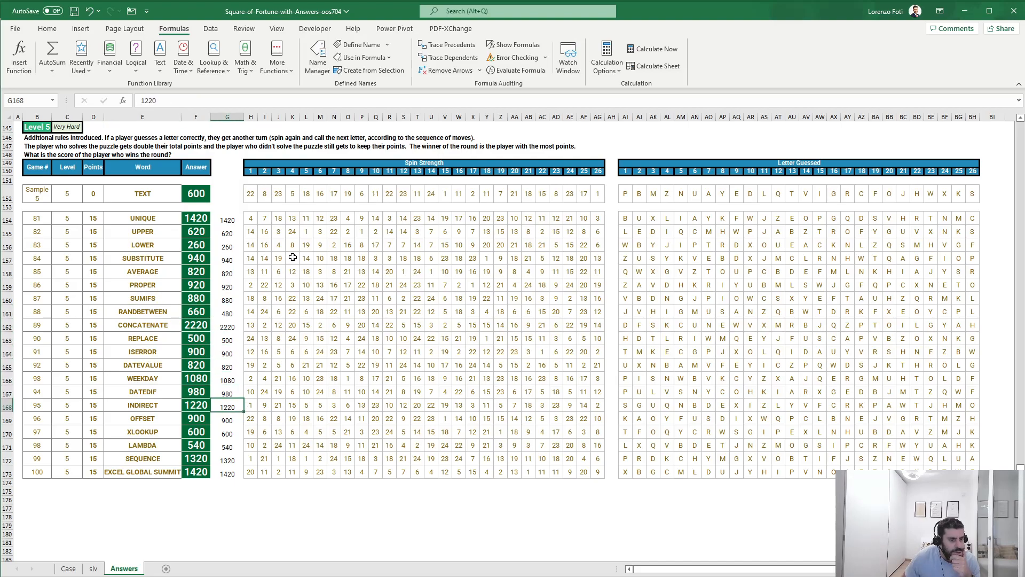
{"action": "key", "text": "Down"}
{"action": "key", "text": "Down"}
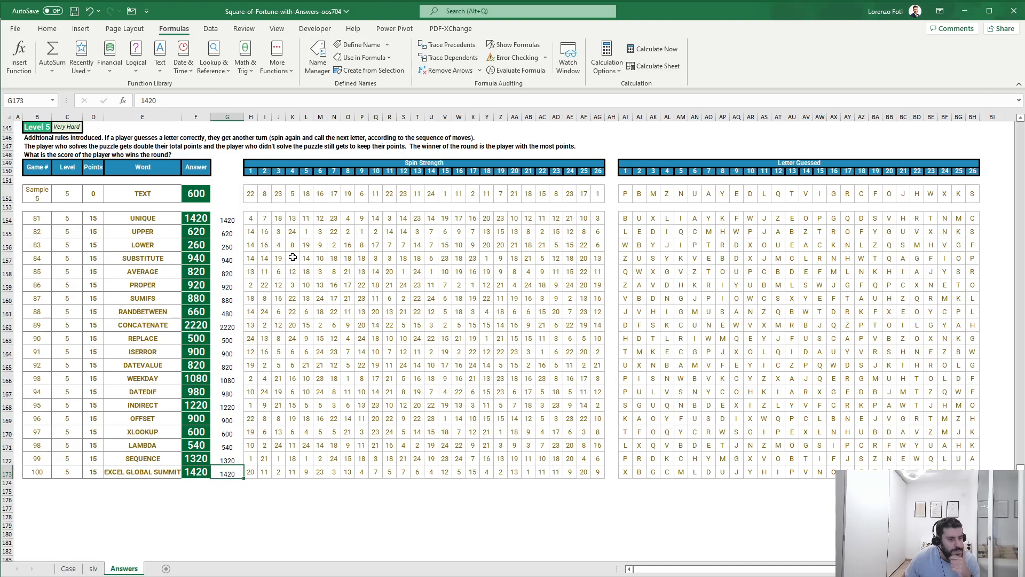
{"action": "key", "text": "Up"}
{"action": "key", "text": "Up"}
{"action": "key", "text": "Up"}
{"action": "key", "text": "Up"}
{"action": "key", "text": "Up"}
{"action": "key", "text": "Up"}
{"action": "key", "text": "Up"}
{"action": "key", "text": "Up"}
{"action": "key", "text": "Up"}
{"action": "key", "text": "Up"}
{"action": "key", "text": "Up"}
{"action": "key", "text": "Up"}
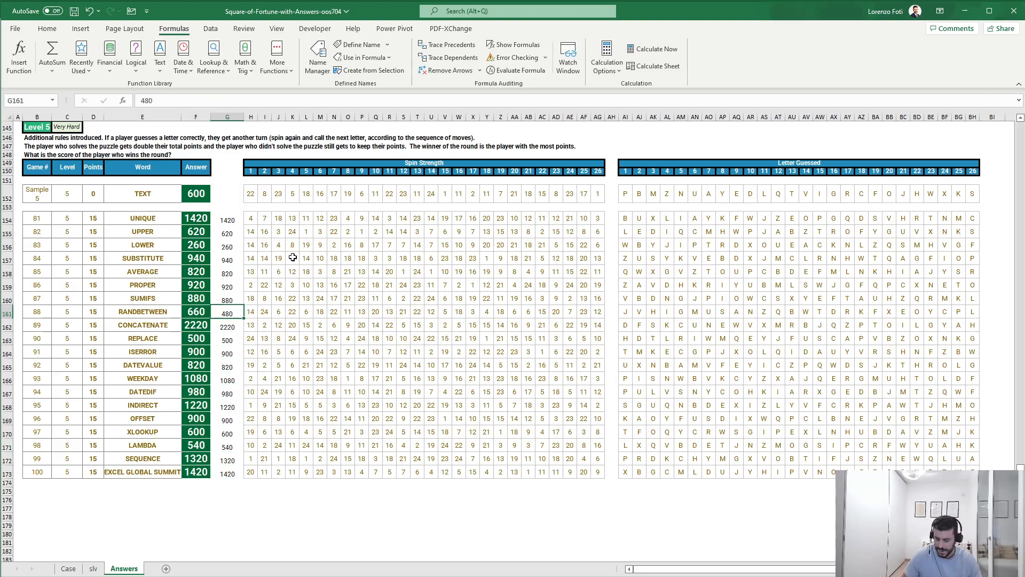
Set the game selector in I4 of the slv sheet to 88
{"action": "key", "text": "ctrl+bracketleft"}
{"action": "scroll", "coordinate": [355, 316], "scroll_direction": "up", "scroll_amount": 20}
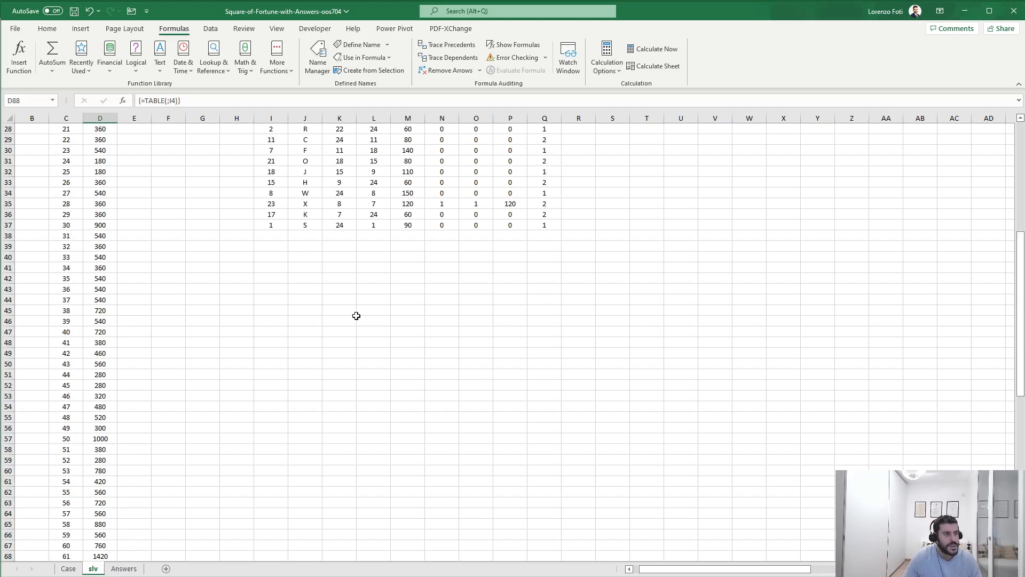
{"action": "left_click", "coordinate": [285, 156]}
{"action": "type", "text": "8"}
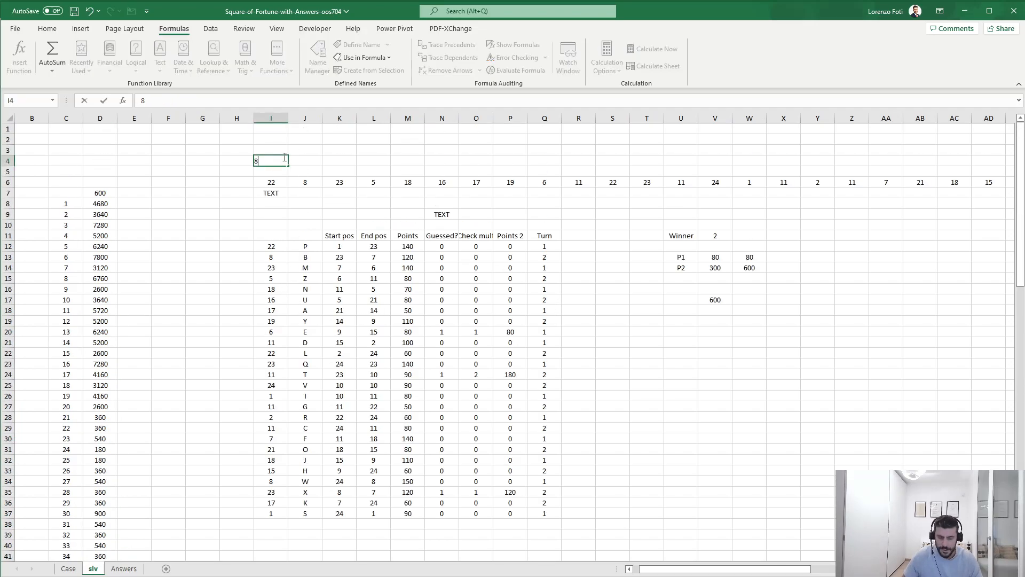
{"action": "key", "text": "Return"}
{"action": "key", "text": "Return"}
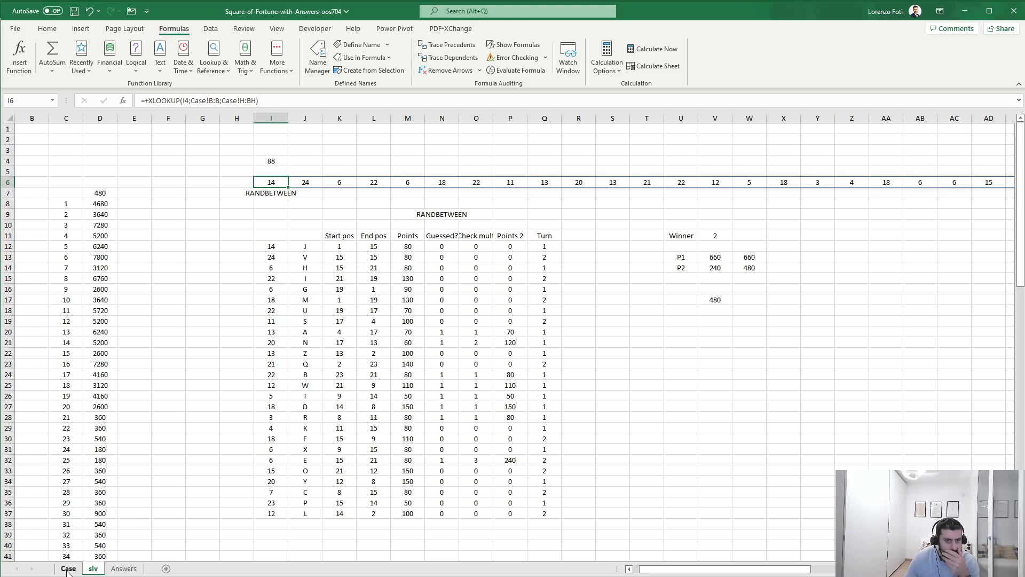
Recheck game 88 on the Answers sheet, then inspect its slv points, turn and letter-count formulas in W13, Q32, N21 and O21
{"action": "left_click", "coordinate": [124, 569]}
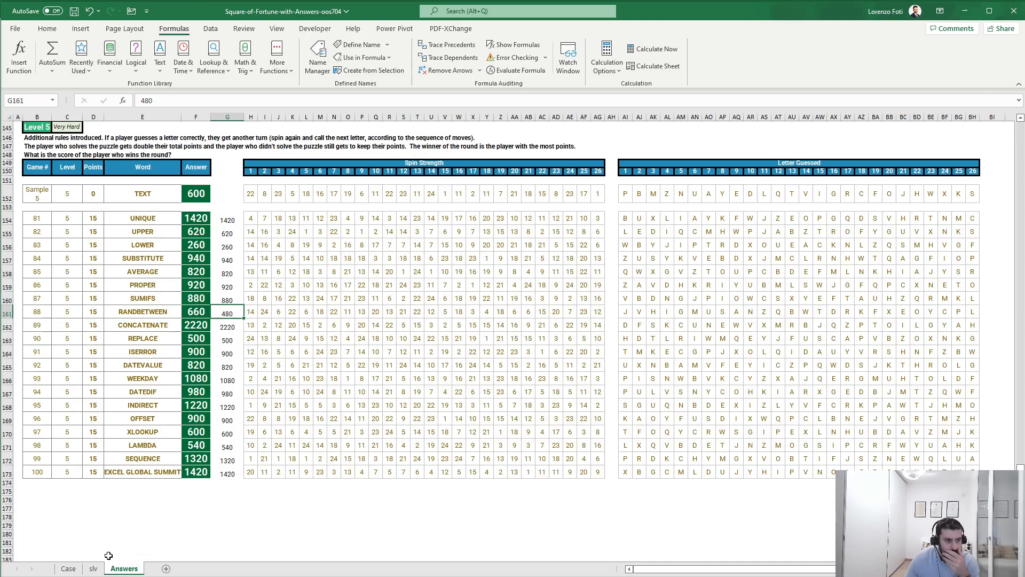
{"action": "left_click", "coordinate": [93, 568]}
{"action": "left_click", "coordinate": [751, 258]}
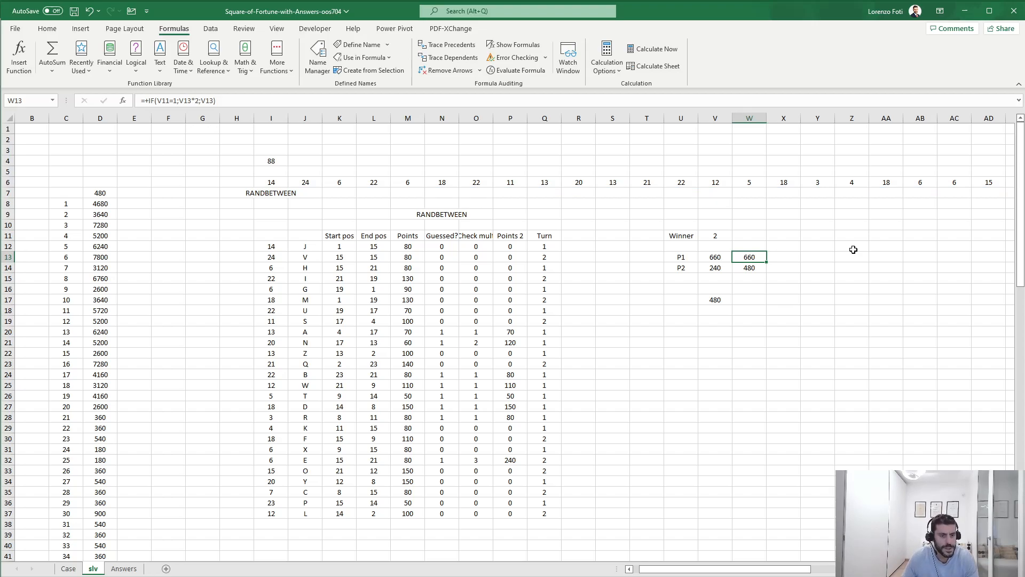
{"action": "left_click", "coordinate": [532, 463]}
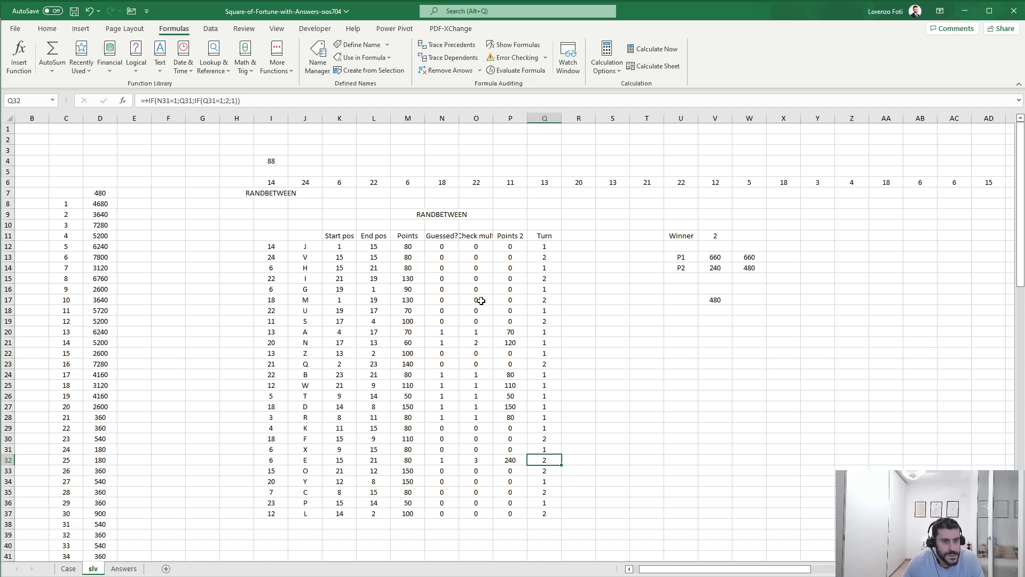
{"action": "left_click", "coordinate": [444, 342]}
{"action": "left_click", "coordinate": [473, 343]}
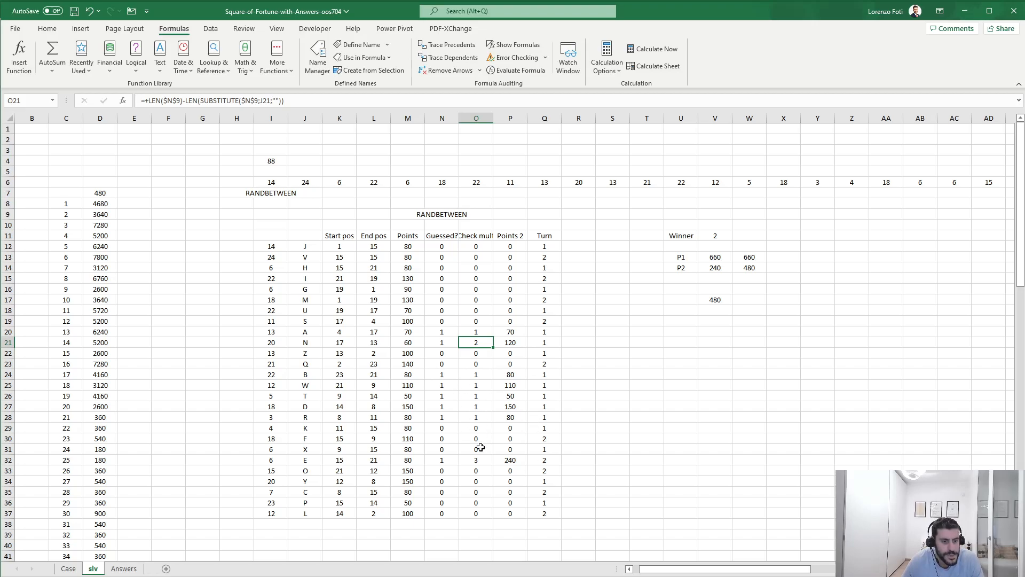
Inspect the guessed-letter formula in N32, reread the Level 5 rules on the Case sheet, and check the winner's score formula in V17
{"action": "left_click", "coordinate": [442, 460]}
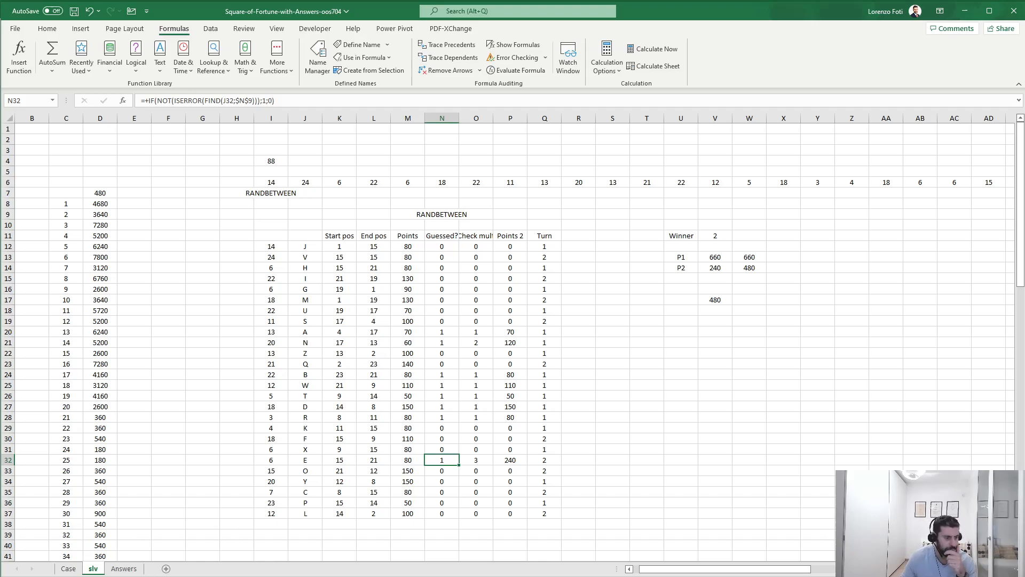
{"action": "left_click", "coordinate": [68, 570]}
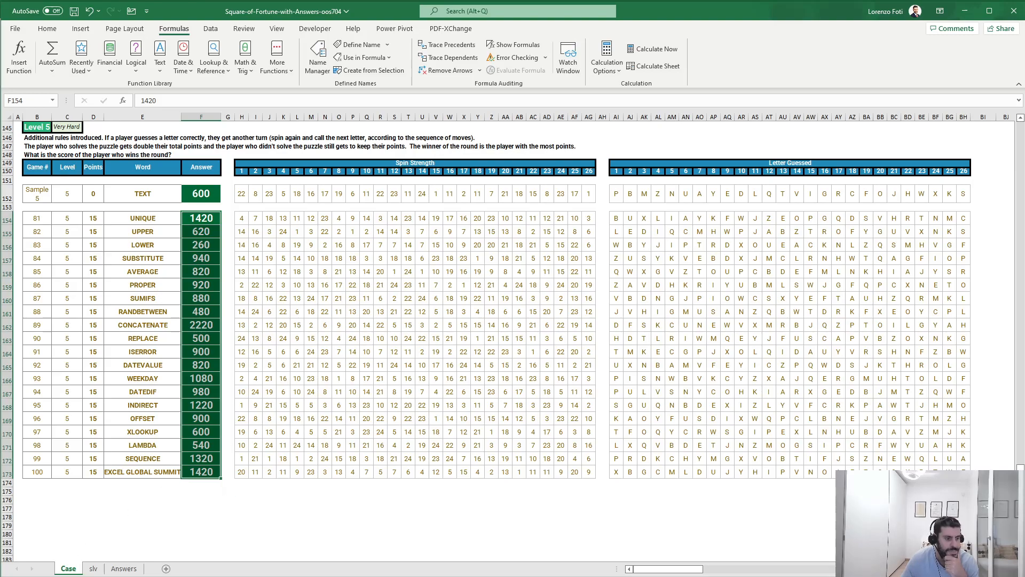
{"action": "key", "text": "ctrl+Page_Down"}
{"action": "left_click", "coordinate": [715, 298]}
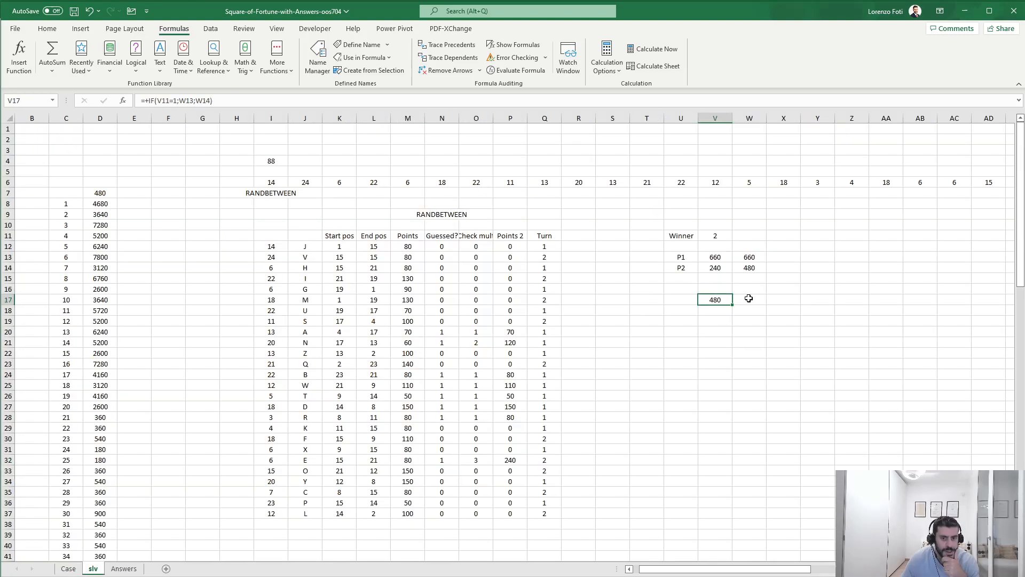
Enter =MAX(W13:W14) in W17 of the slv sheet to return the higher of the two players' final scores
{"action": "left_click", "coordinate": [748, 298]}
{"action": "type", "text": "+"}
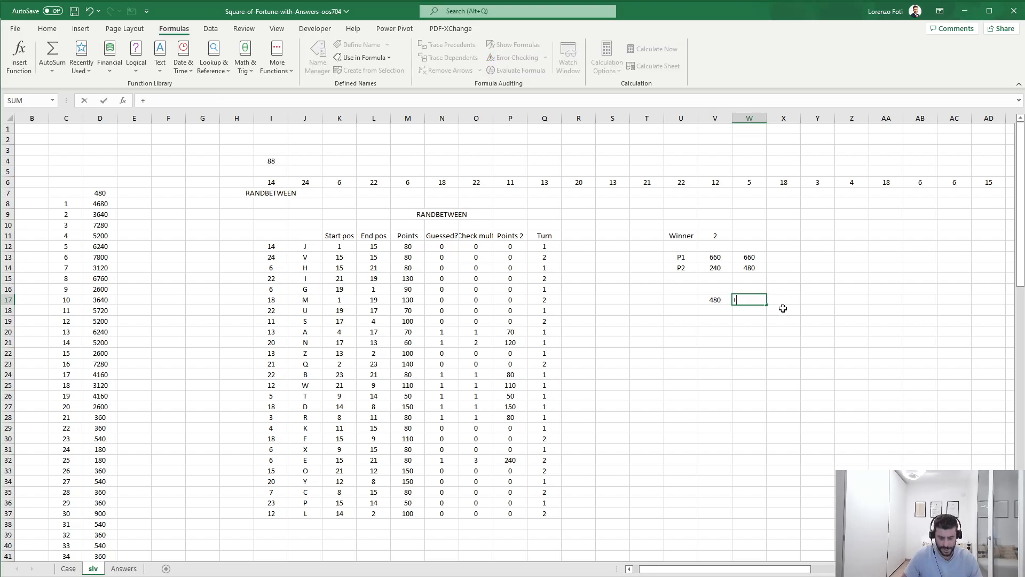
{"action": "type", "text": "max("}
{"action": "key", "text": "Up"}
{"action": "key", "text": "Up"}
{"action": "key", "text": "Up"}
{"action": "key", "text": "Up"}
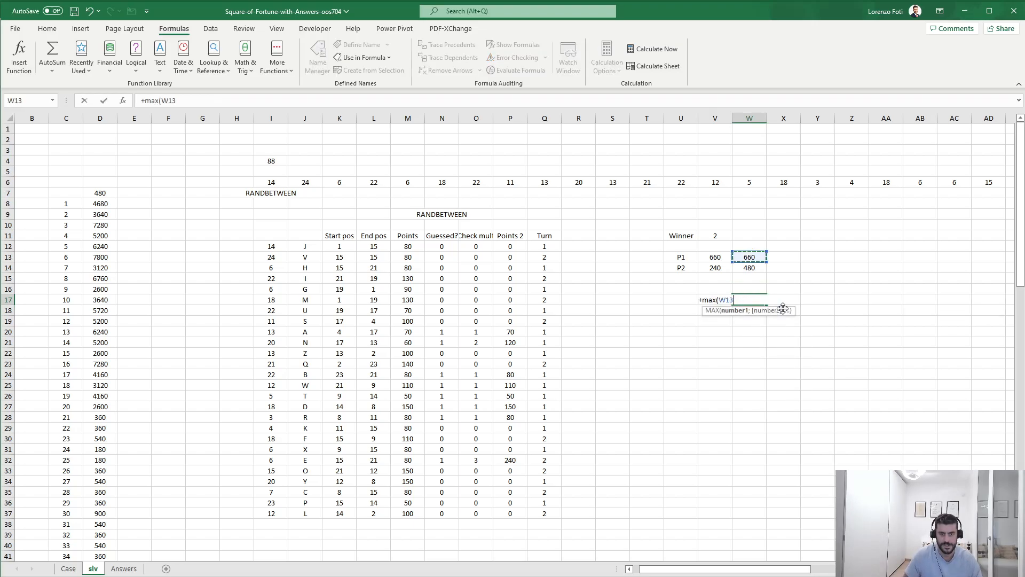
{"action": "key", "text": "shift+Down"}
{"action": "type", "text": ")"}
{"action": "key", "text": "Return"}
{"action": "key", "text": "Up"}
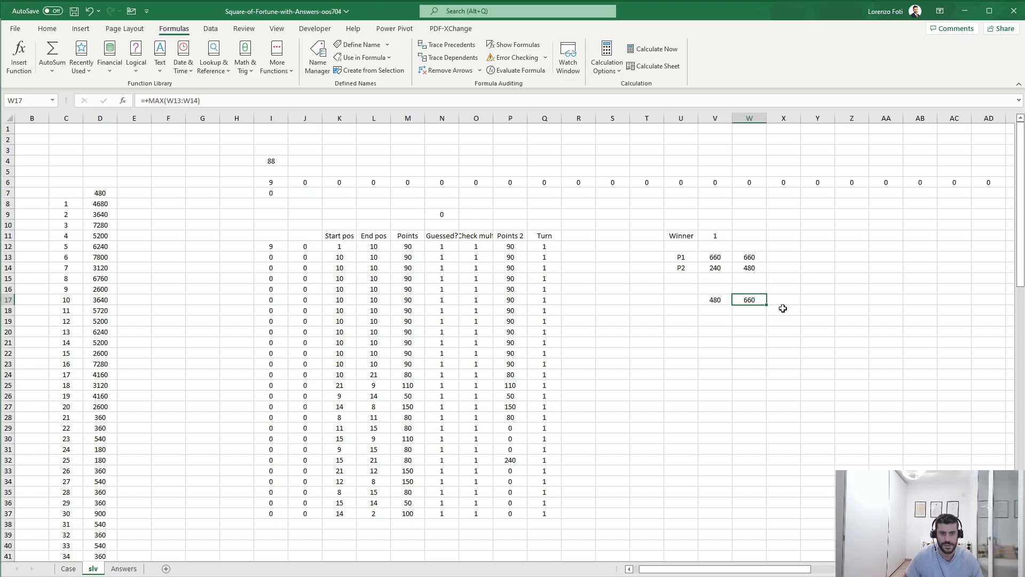
Link the data table's result cell D7 to the maximum score in W17
{"action": "left_click", "coordinate": [114, 194]}
{"action": "type", "text": "+"}
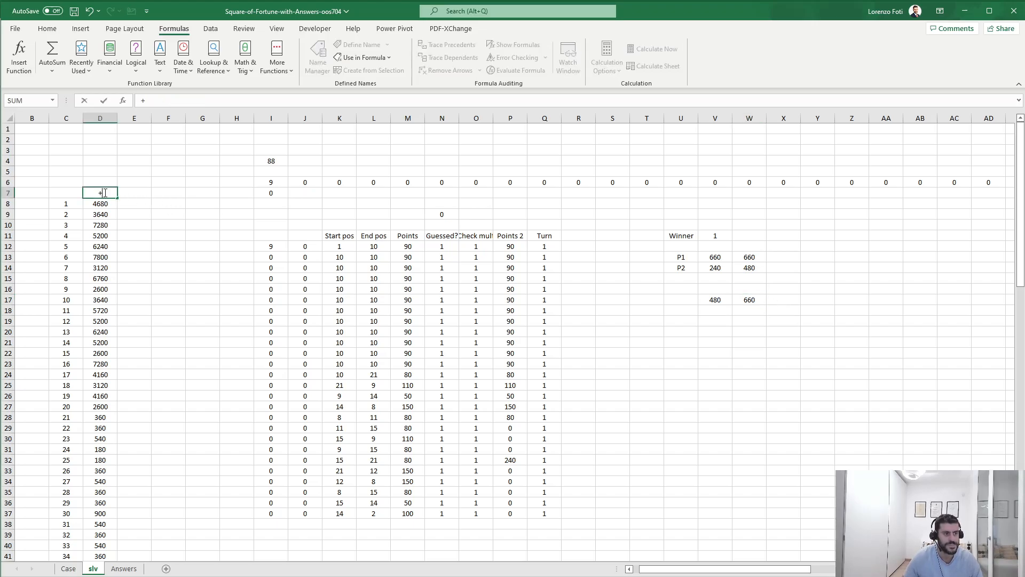
{"action": "left_click", "coordinate": [746, 298]}
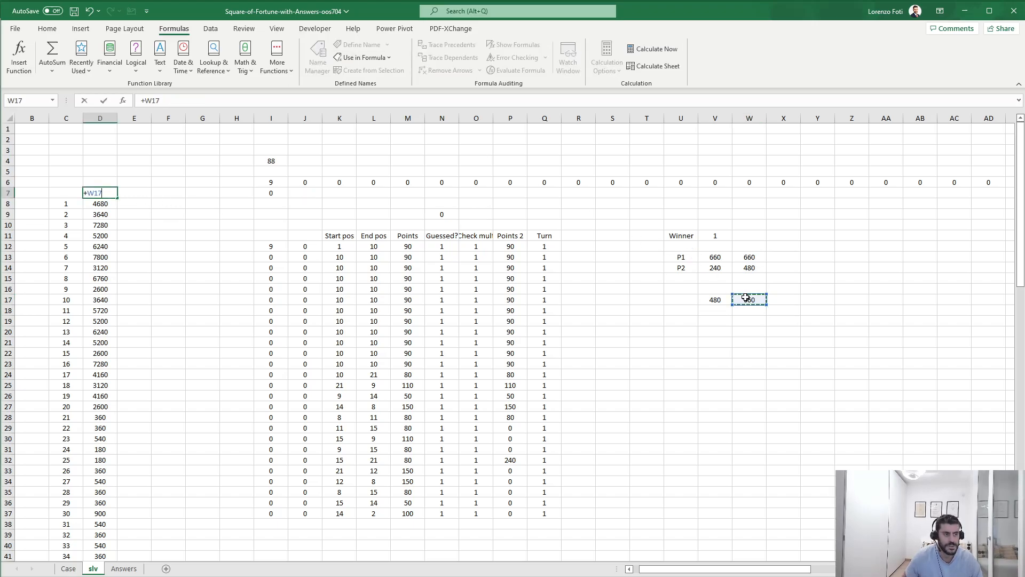
{"action": "key", "text": "Return"}
{"action": "key", "text": "Return"}
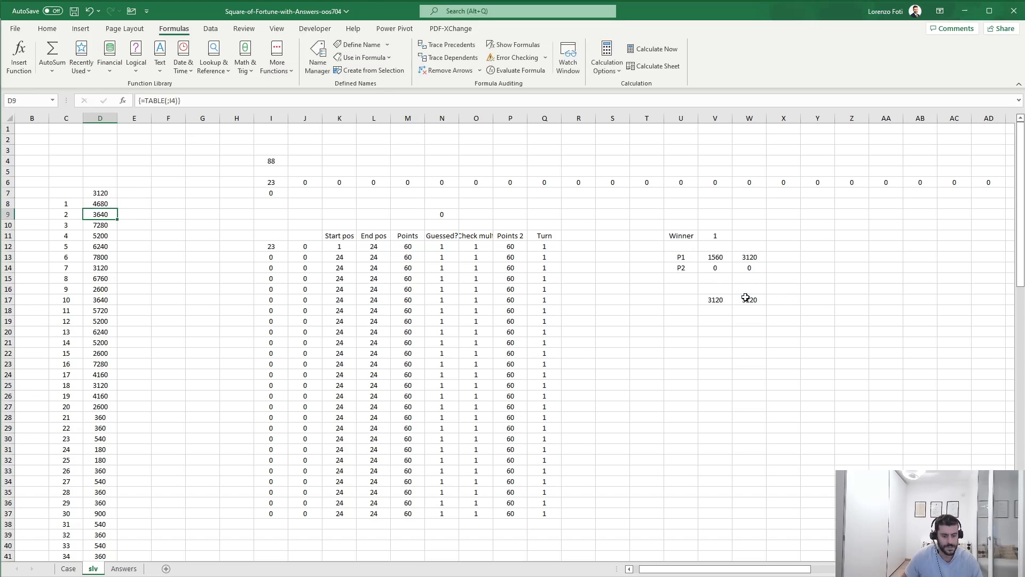
Compare the data table results for games 81 to 100 in D88:D107 with the Level 5 reference answers in F154:F173 of the Answers sheet
{"action": "scroll", "coordinate": [241, 433], "scroll_direction": "down", "scroll_amount": 18}
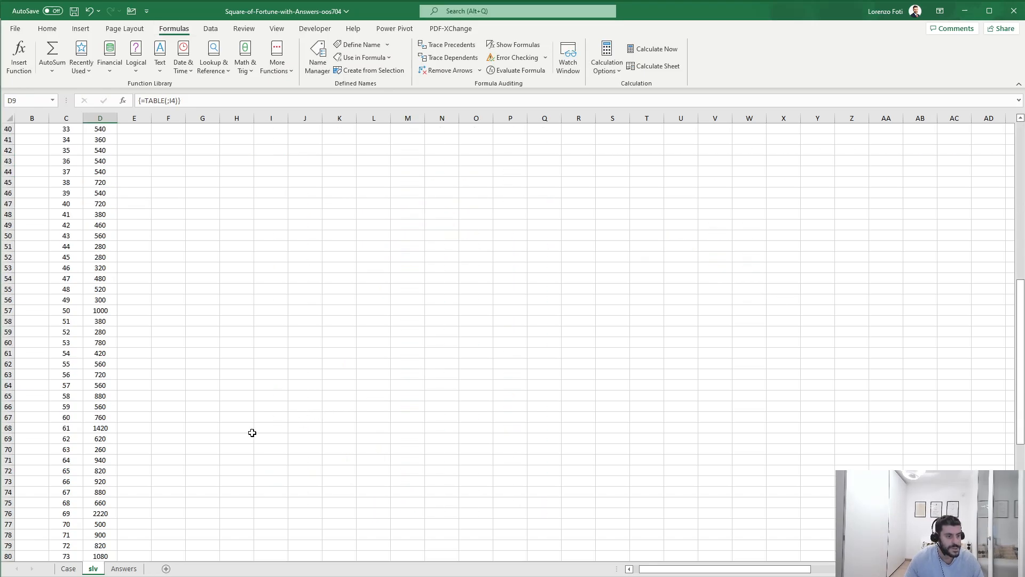
{"action": "scroll", "coordinate": [230, 437], "scroll_direction": "down", "scroll_amount": 5}
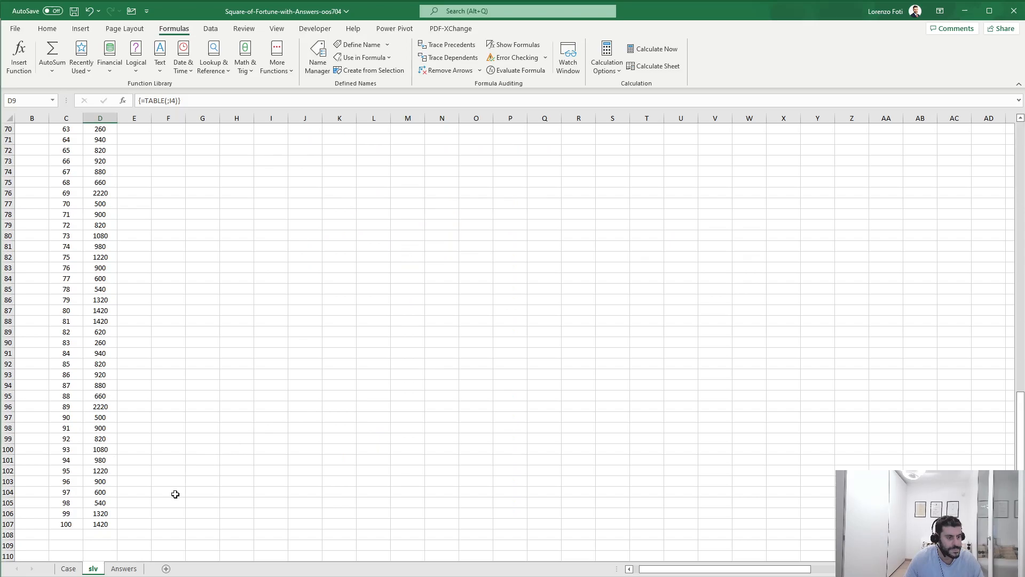
{"action": "left_click_drag", "start_coordinate": [95, 529], "coordinate": [95, 324]}
{"action": "left_click", "coordinate": [124, 569]}
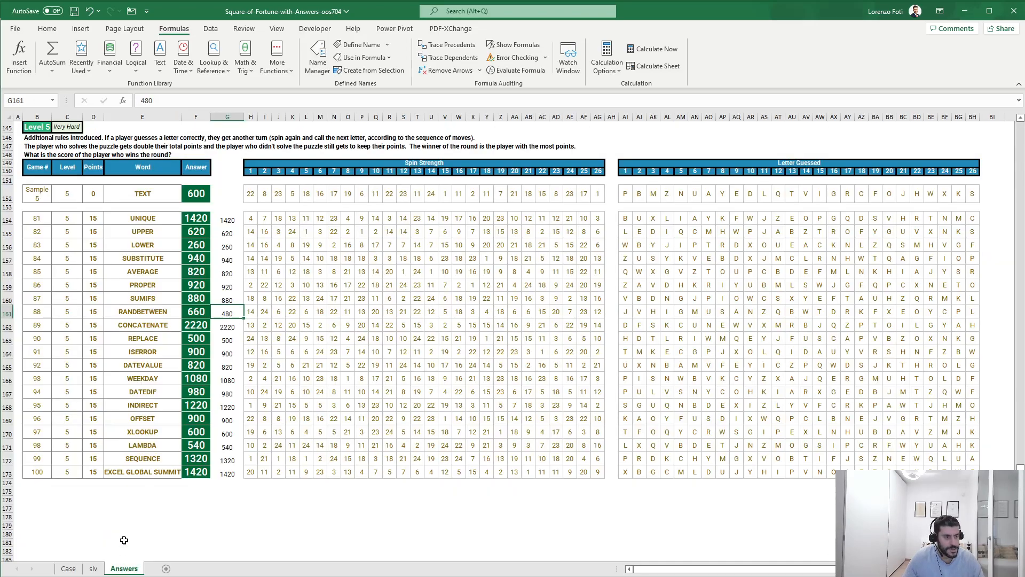
{"action": "left_click", "coordinate": [199, 221]}
{"action": "key", "text": "ctrl+shift+Down"}
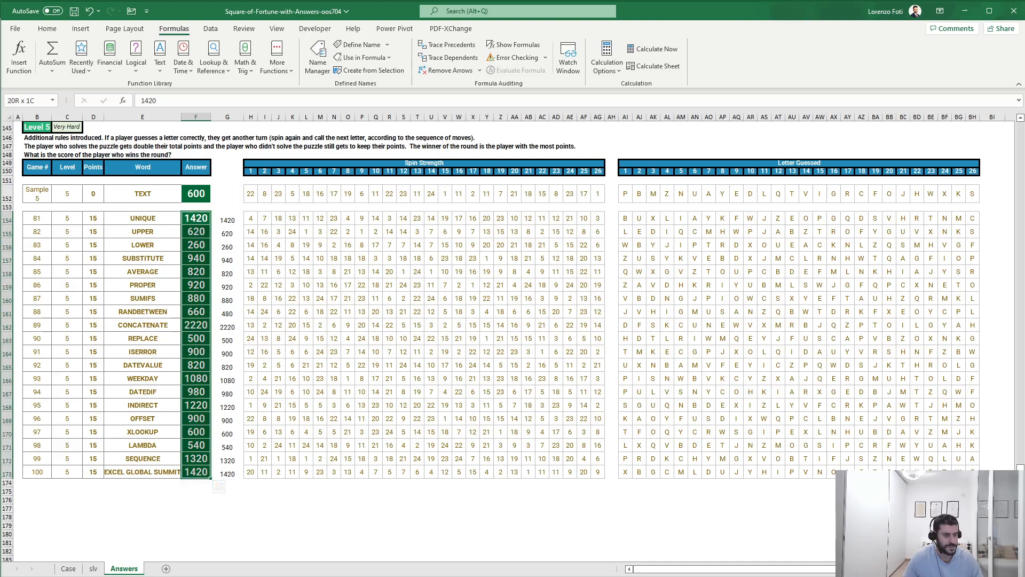
{"action": "left_click", "coordinate": [93, 568]}
{"action": "left_click", "coordinate": [157, 357]}
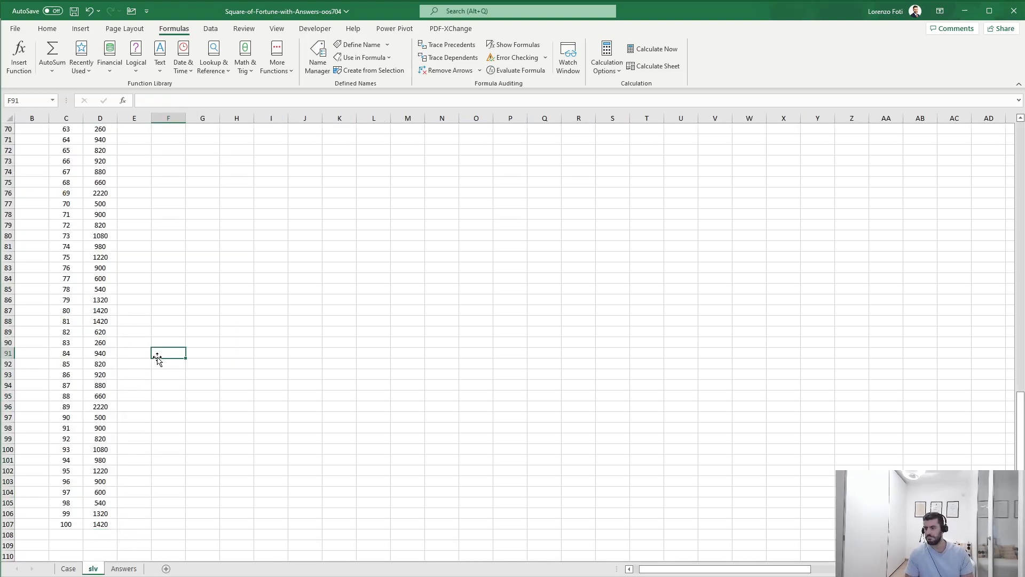